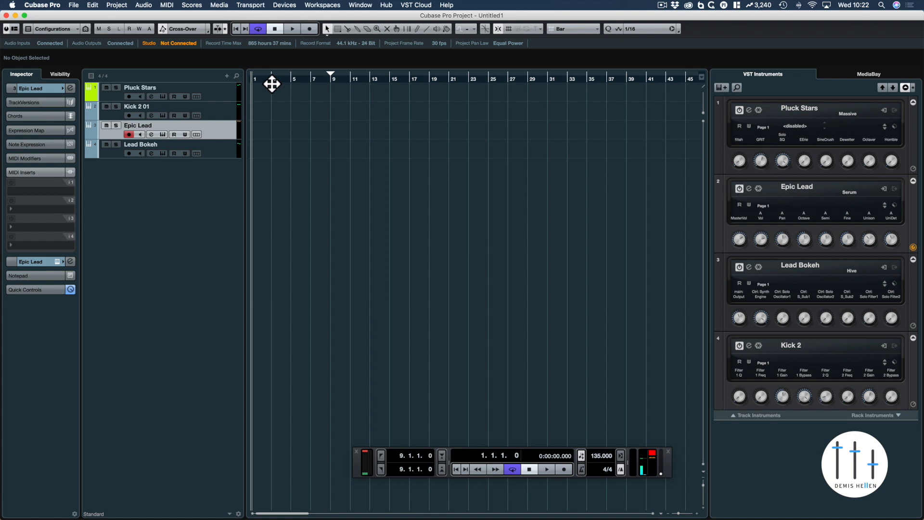
Record a MIDI phrase of G3 paired with A3 and A#3 across bars 2 and 3 on the Epic Lead track
left_click(309, 29)
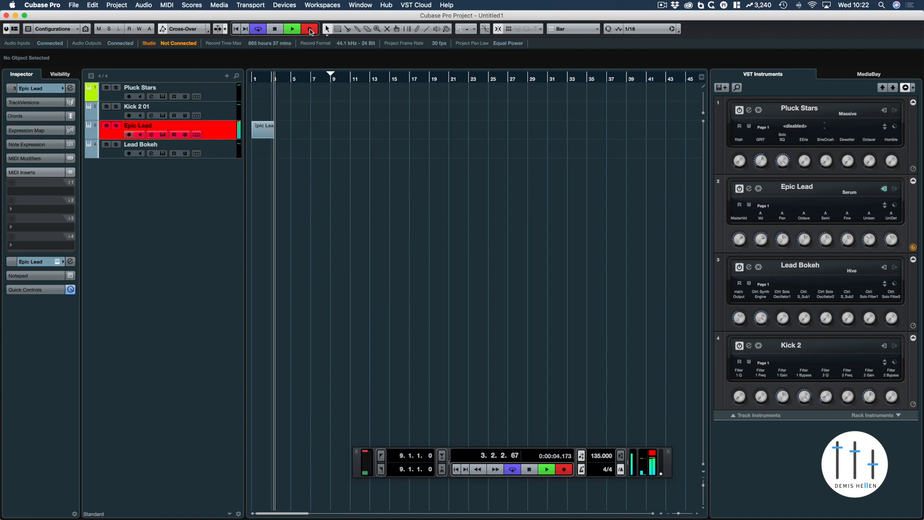
key("space")
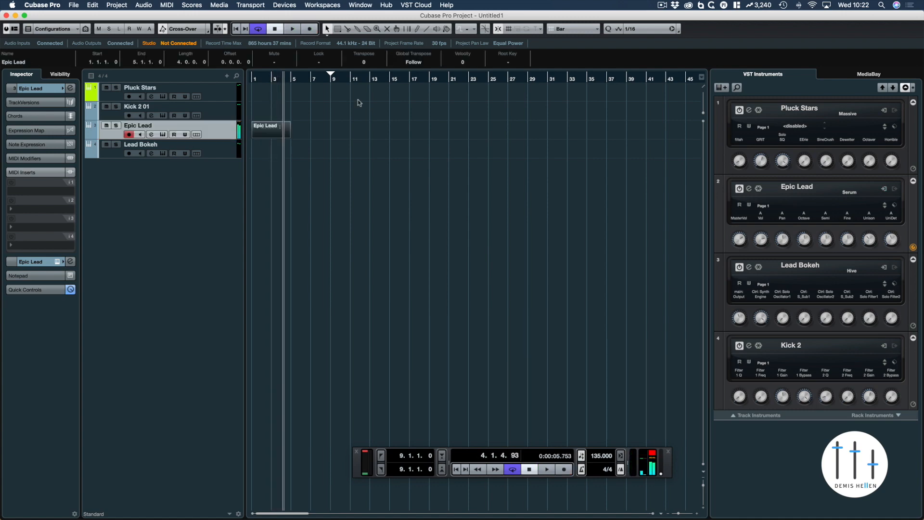
Open the recorded Epic Lead part in the Key Editor, loop bar 2 to bar 4 and quantize all its notes to 1/16
double_click(270, 129)
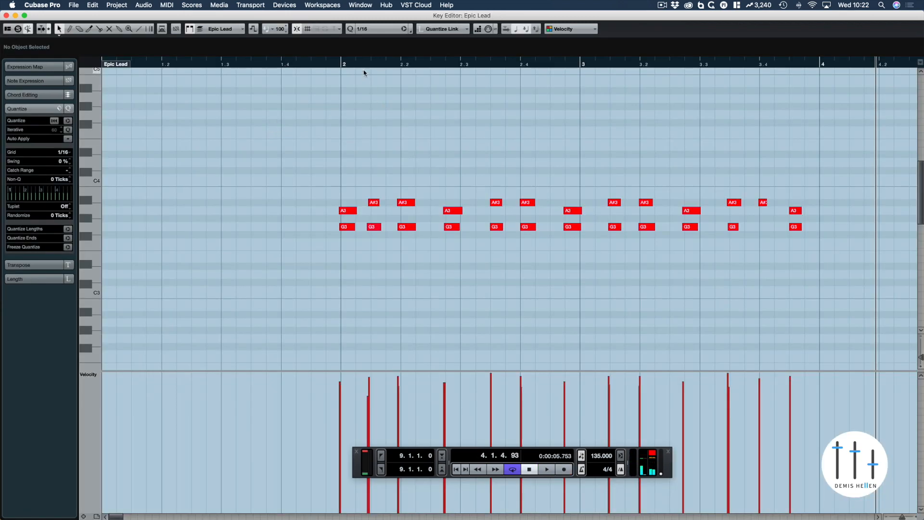
left_click_drag(347, 59, 821, 61)
left_click_drag(821, 158, 339, 283)
key("q")
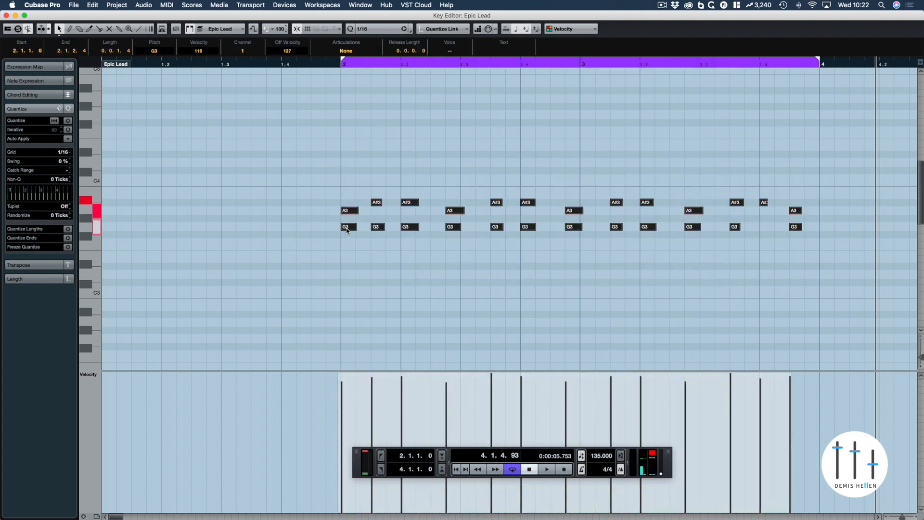
Listen to the quantized Epic Lead loop and return to the project view
left_click(354, 162)
key("space")
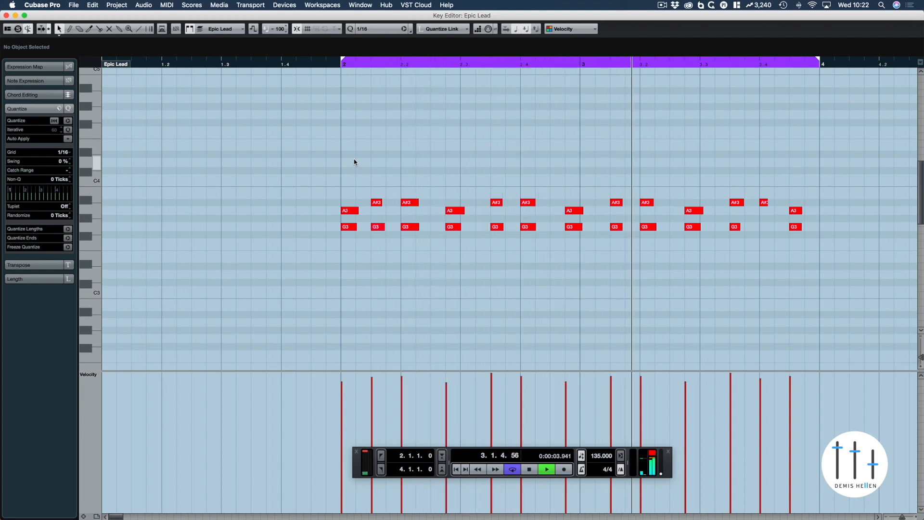
key("Return")
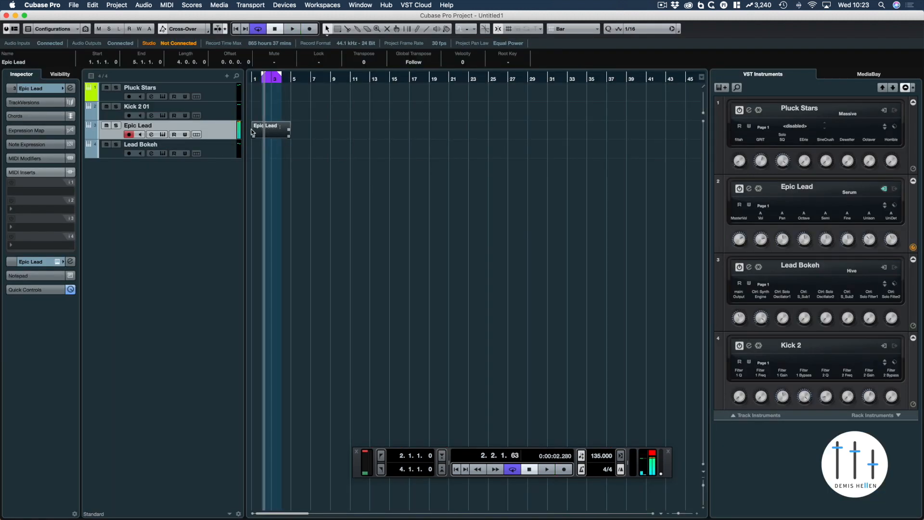
Copy the last A#3 note of the Epic Lead part, at 3.4, down to G3
double_click(272, 130)
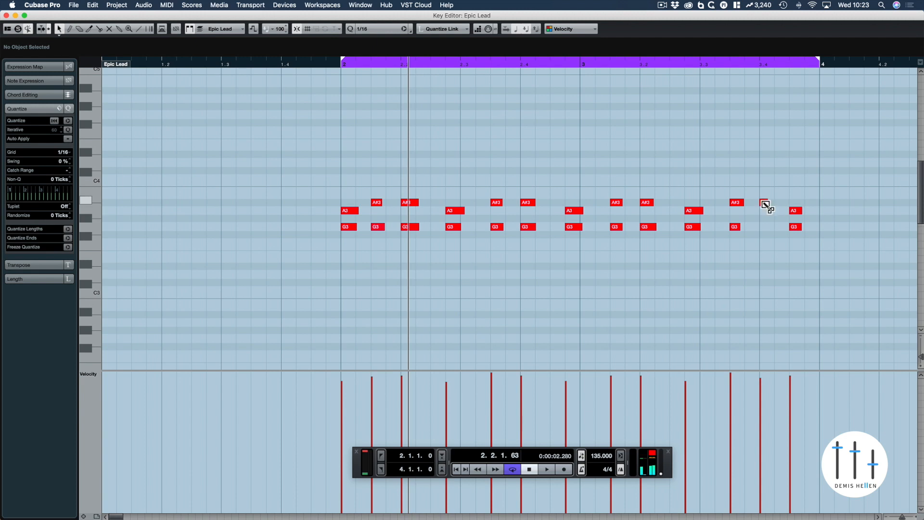
left_click_drag(764, 202, 765, 228)
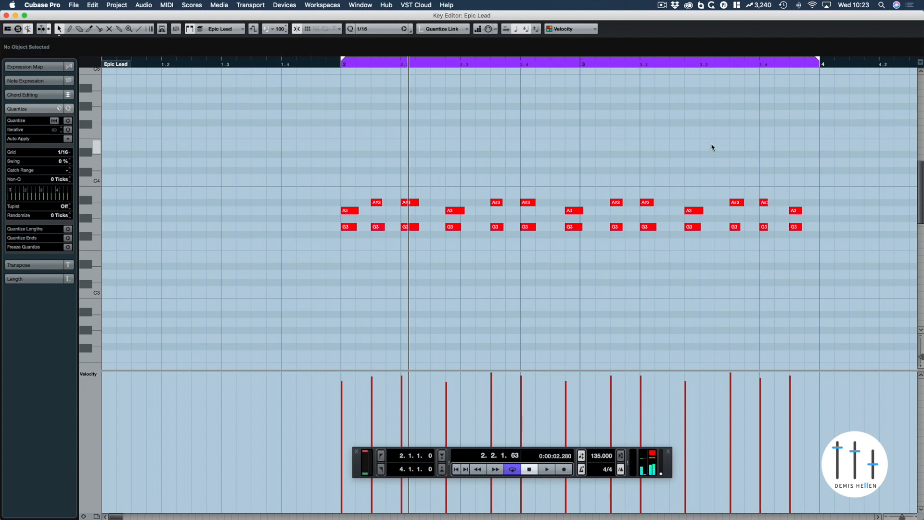
key("Return")
Add a Quantizer MIDI insert to the Epic Lead track with its swing set to 27%
left_click(34, 189)
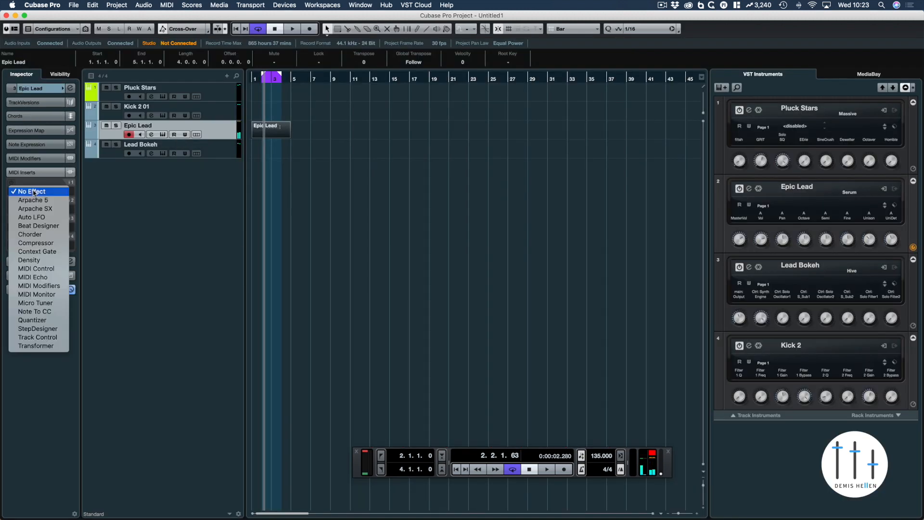
left_click(32, 320)
left_click_drag(9, 215, 28, 221)
left_click(422, 186)
Listen to the loop with the swing applied and check the note positions of the Epic Lead part in the Key Editor
key("space")
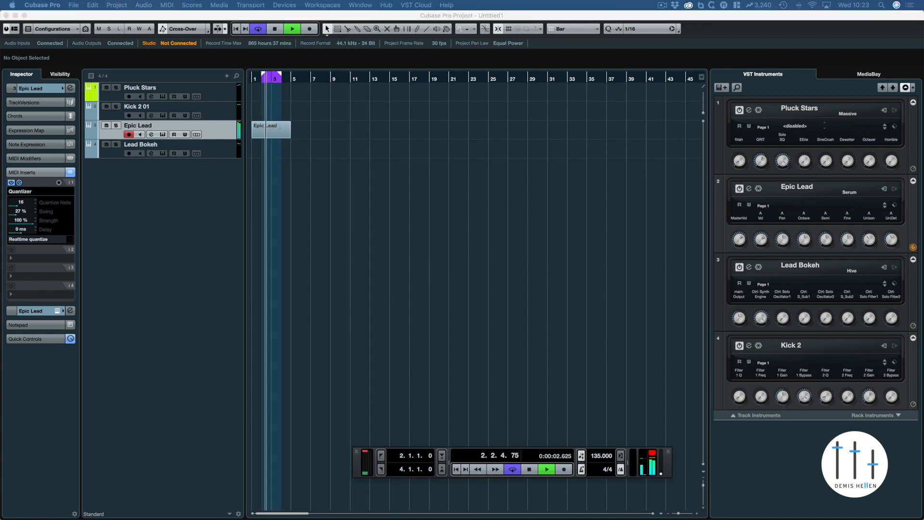
double_click(273, 127)
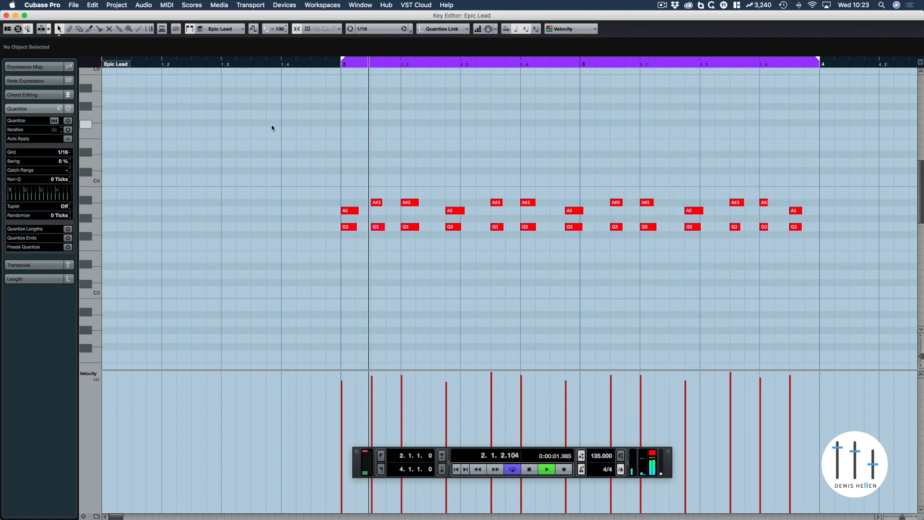
key("space")
key("Return")
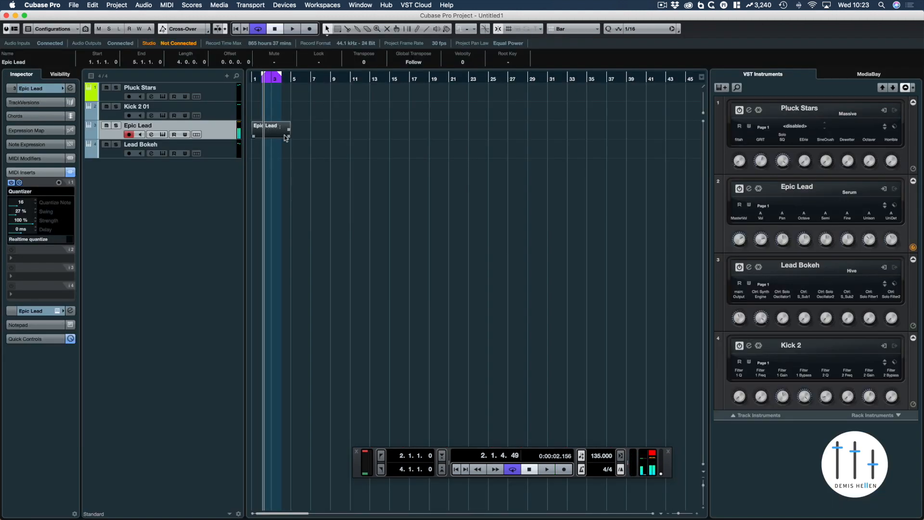
Trim the Epic Lead part to span bar 2 to bar 4 and duplicate it directly behind itself
left_click_drag(289, 141, 271, 141)
key("super+d")
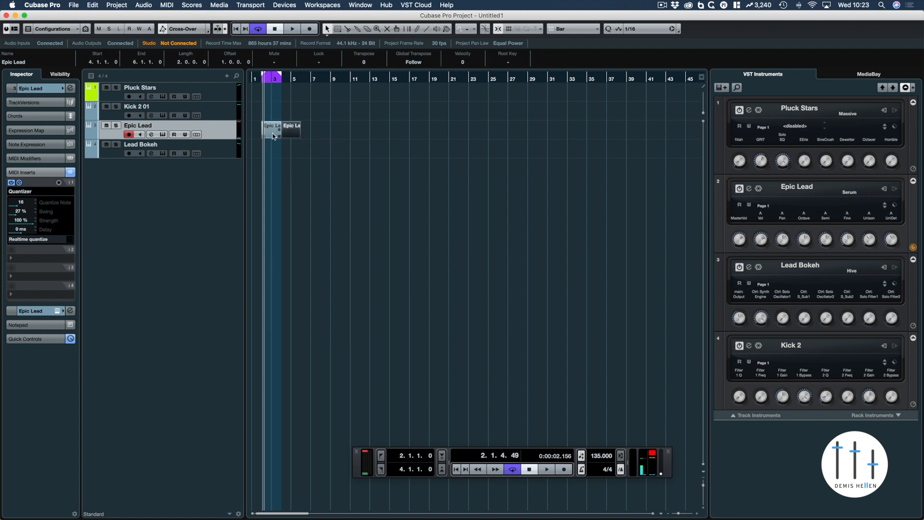
Set the loop range to the duplicated Epic Lead part, from bar 4 to bar 6
key("h")
key("h")
key("h")
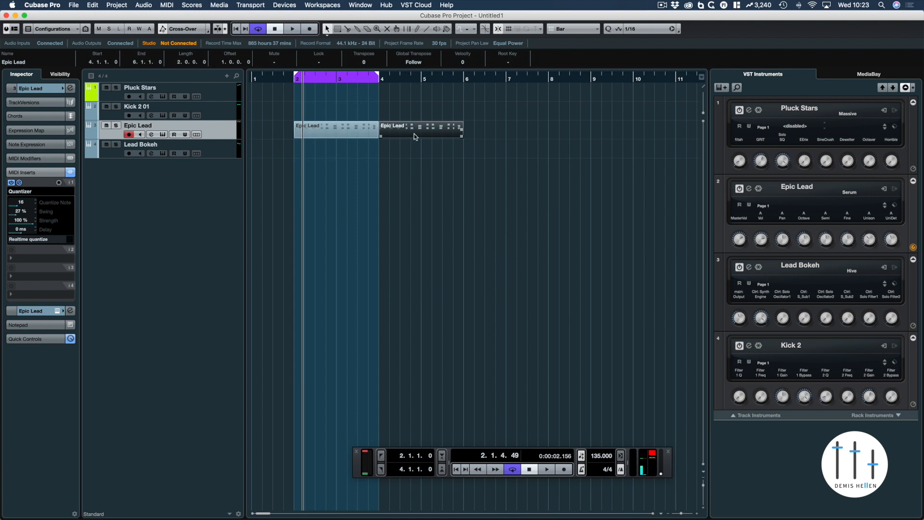
key("p")
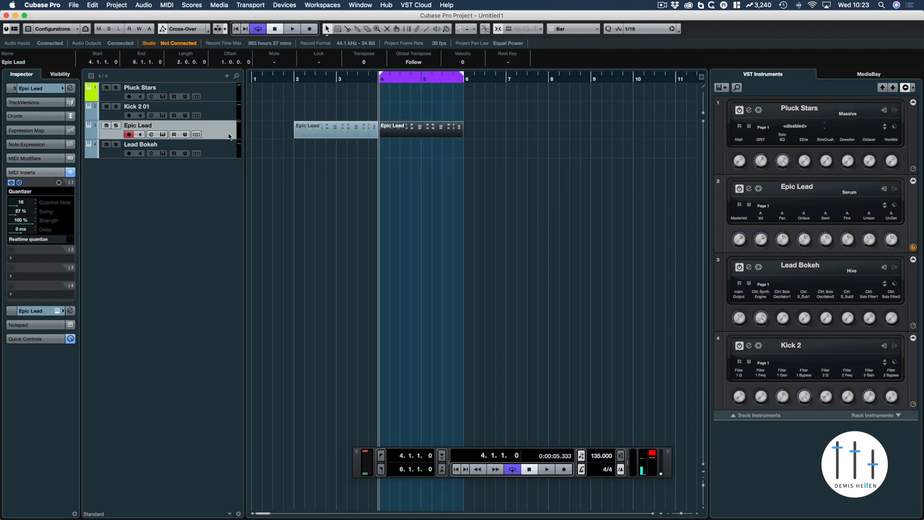
Colour the Epic Lead track bright green using Color 5
right_click(97, 132)
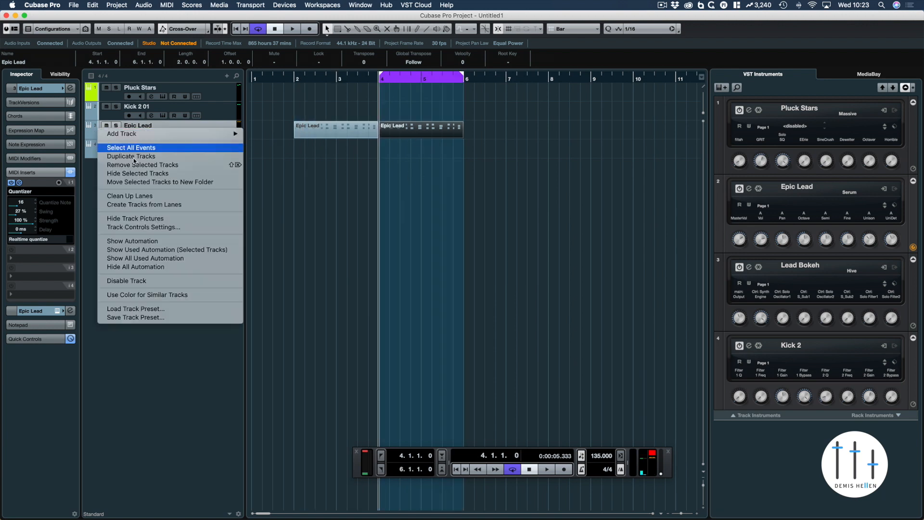
left_click(95, 127)
left_click(95, 128)
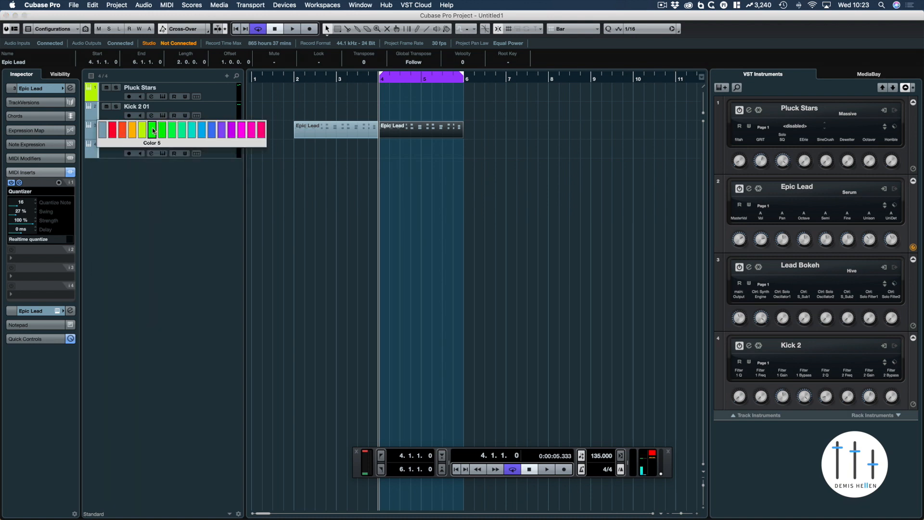
left_click(149, 129)
left_click(515, 178)
Try duplicating the Epic Lead part at bar 4 three more times and undo the copies
left_click(429, 135)
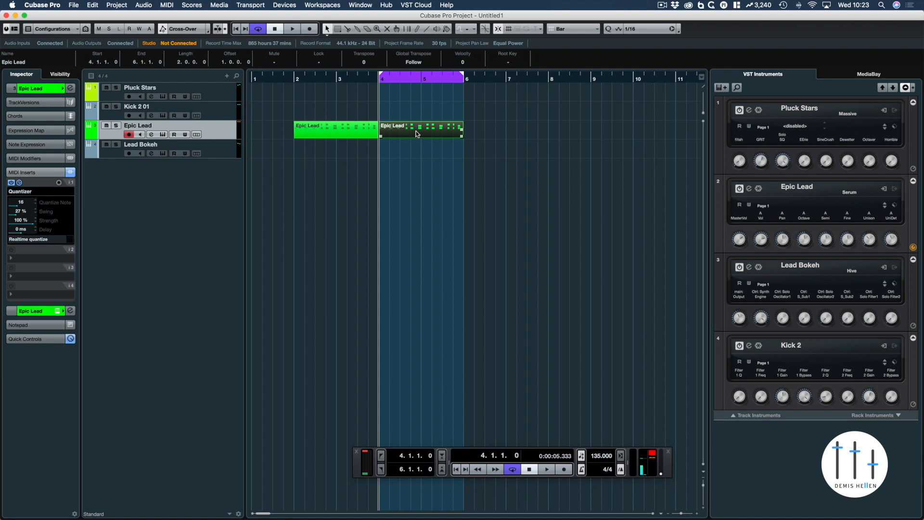
key("super+d")
key("super+d")
key("super+d")
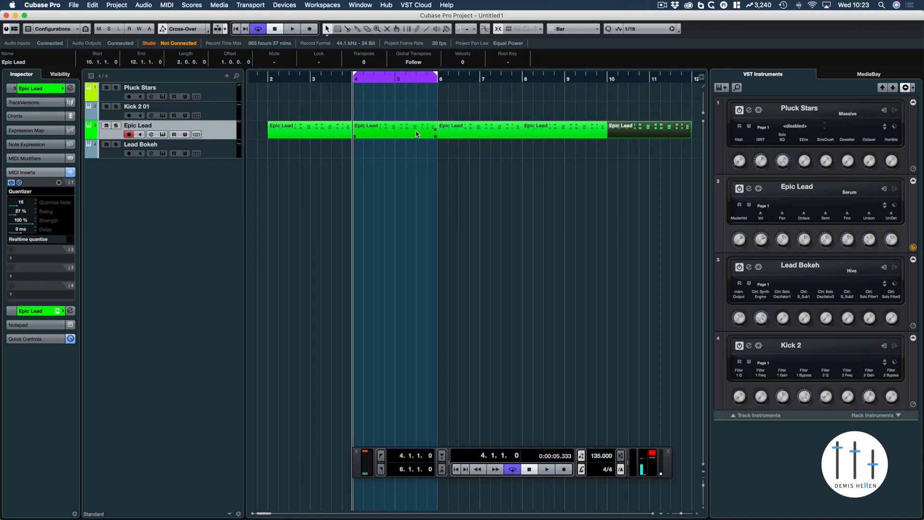
key("super+z")
key("super+z")
key("super+z")
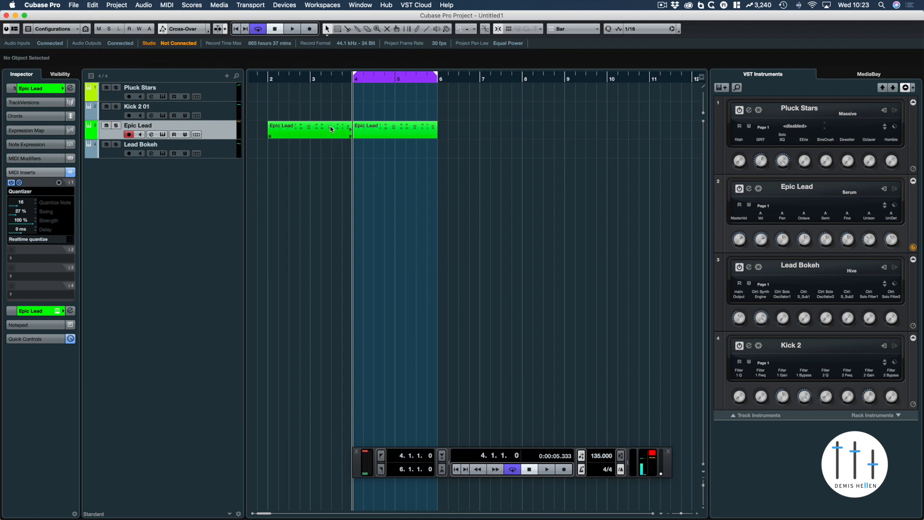
Open the Epic Lead part at bar 4 in the Key Editor and extend its end to bar 11
left_click(379, 133)
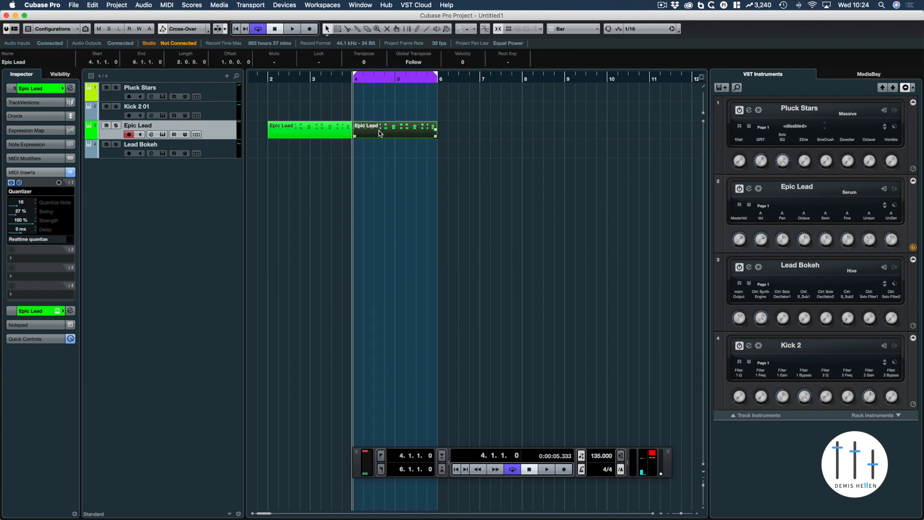
key("space")
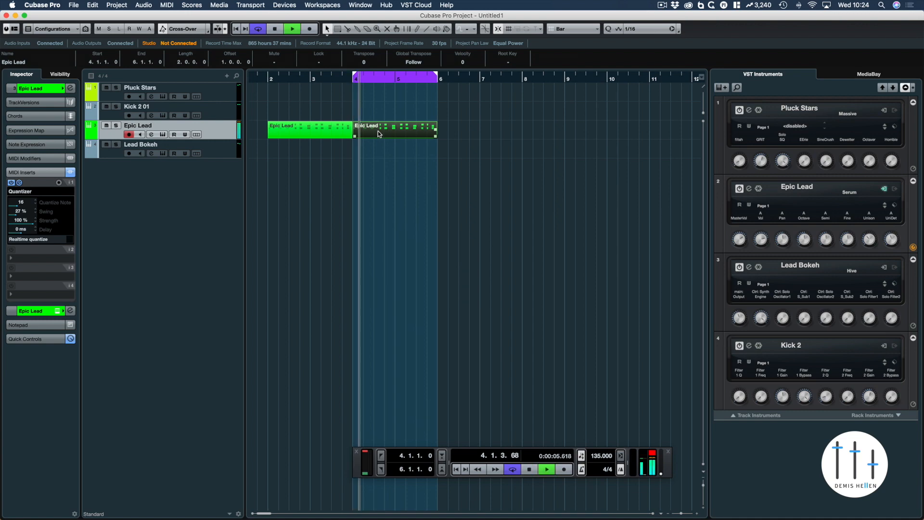
double_click(378, 131)
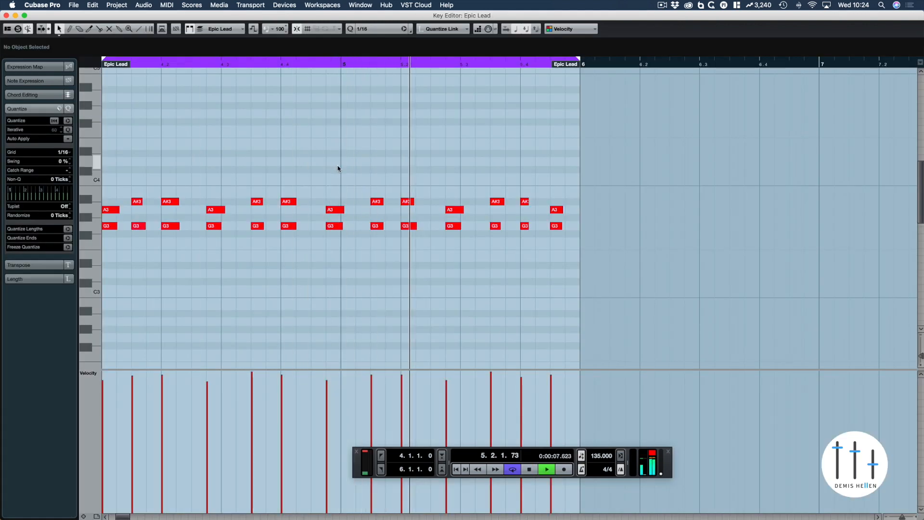
key("g")
key("g")
key("g")
key("g")
left_click_drag(551, 72, 779, 75)
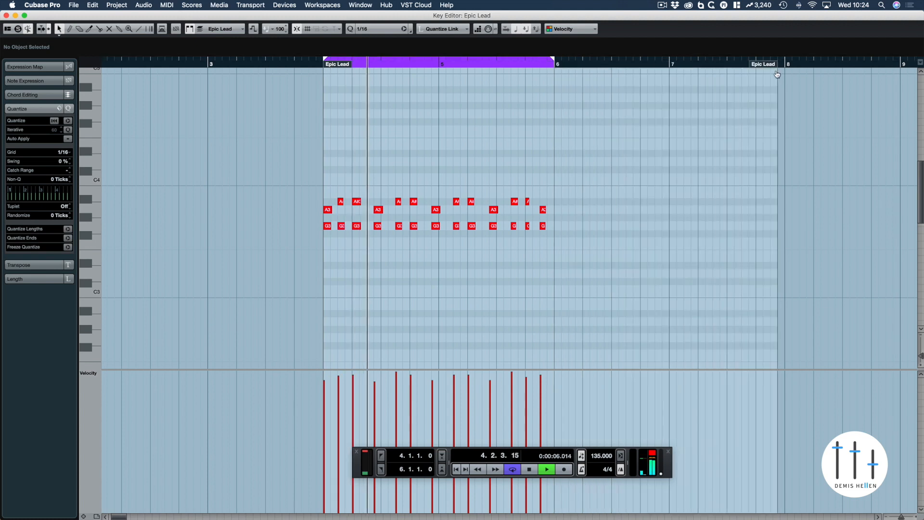
key("g")
key("g")
key("g")
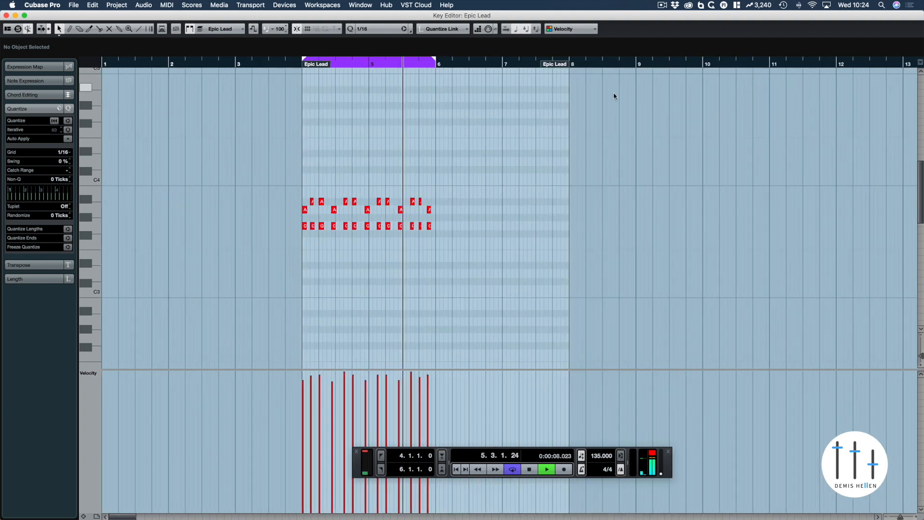
left_click_drag(414, 66, 554, 74)
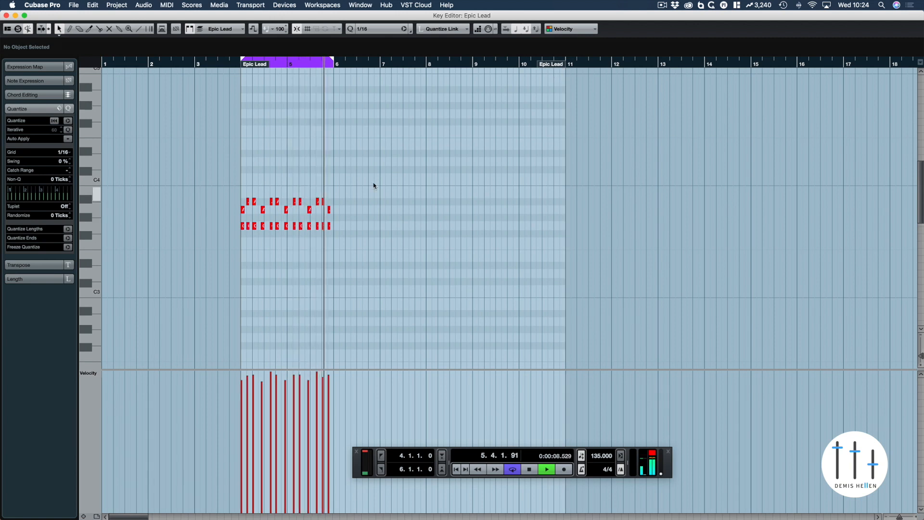
key("space")
Duplicate all notes of the Epic Lead part and shift the copies to start exactly at bar 6
key("super+a")
key("super+d")
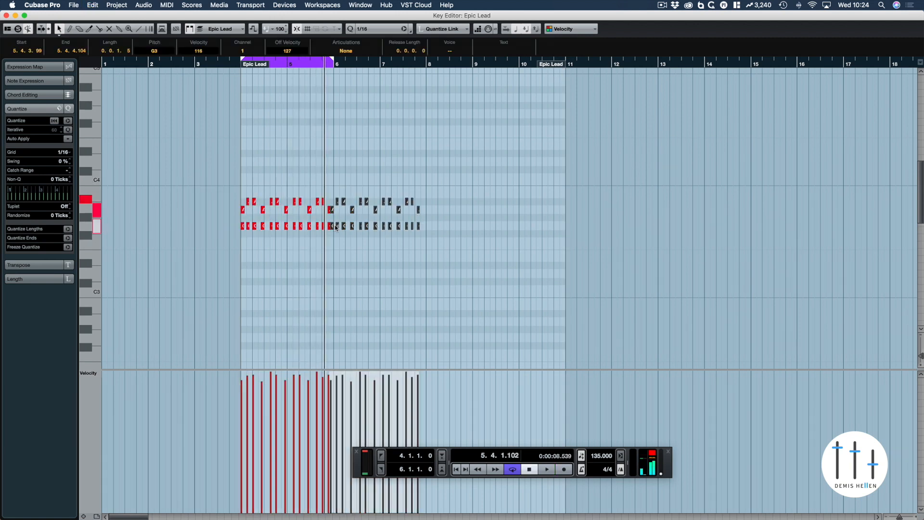
left_click_drag(336, 228, 339, 228)
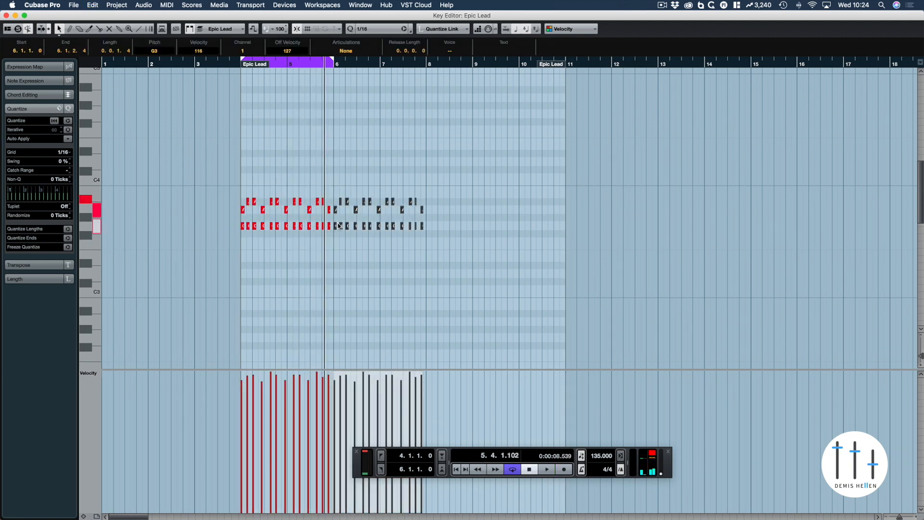
Play the Epic Lead loop from the start of bar 4 to review the phrase
key("h")
key("h")
key("h")
key("h")
scroll(369, 215, "right", 5)
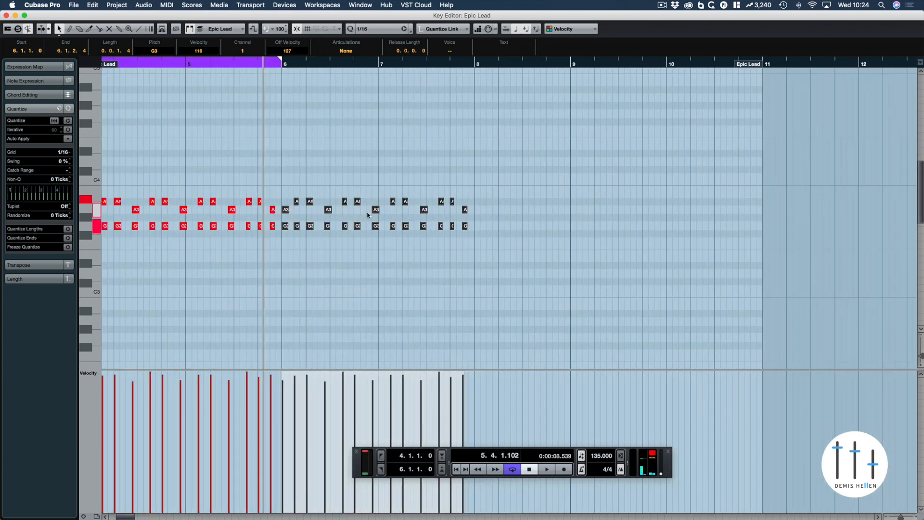
scroll(368, 215, "left", 2)
key("KP_1")
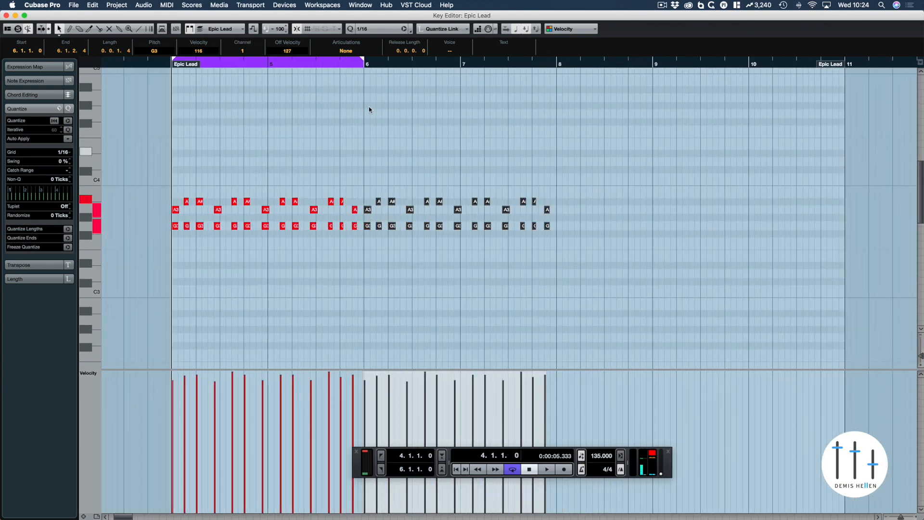
scroll(365, 102, "left", 5)
key("space")
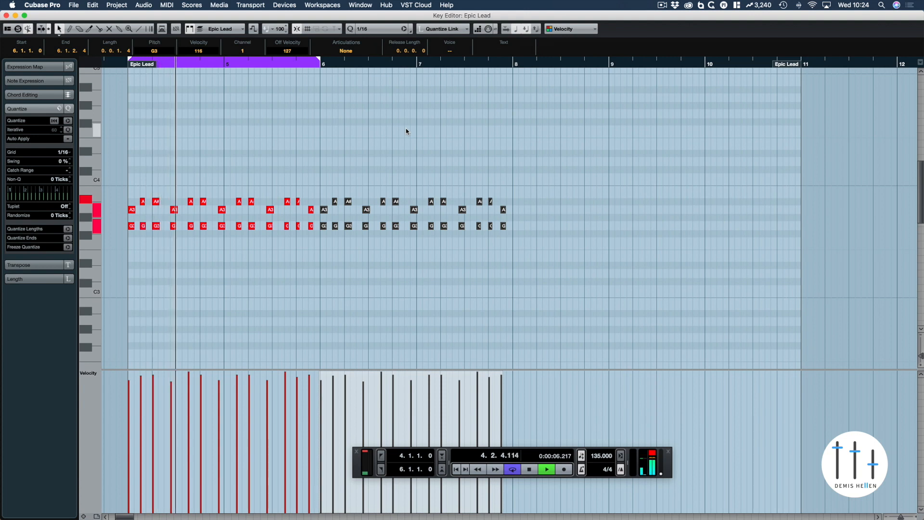
key("space")
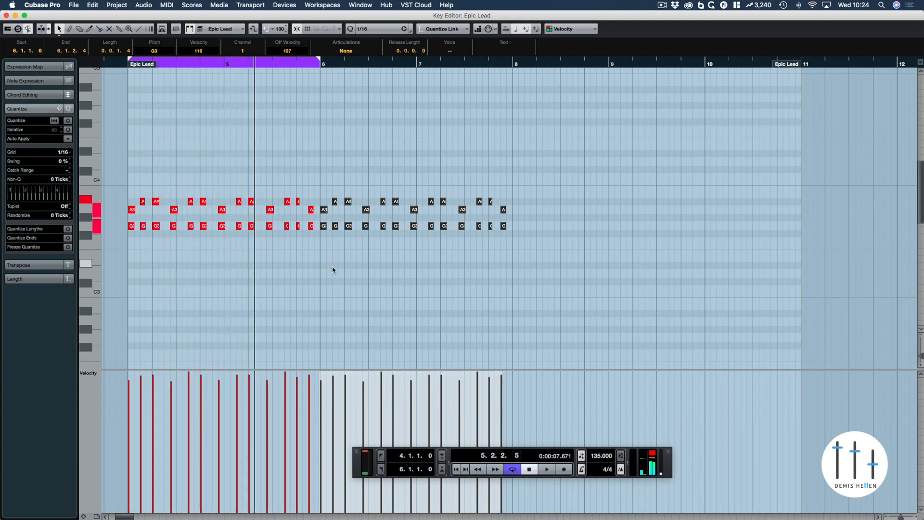
Transpose the notes from 4.4.4 through the end of bar 5 down two semitones and raise the four highest of them to A3
key("super+a")
left_click_drag(215, 192, 310, 238)
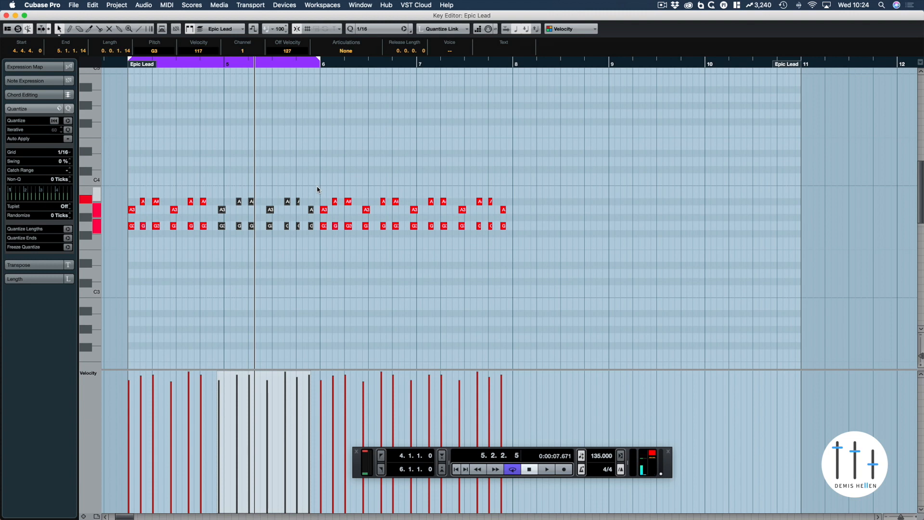
key("Down")
key("Down")
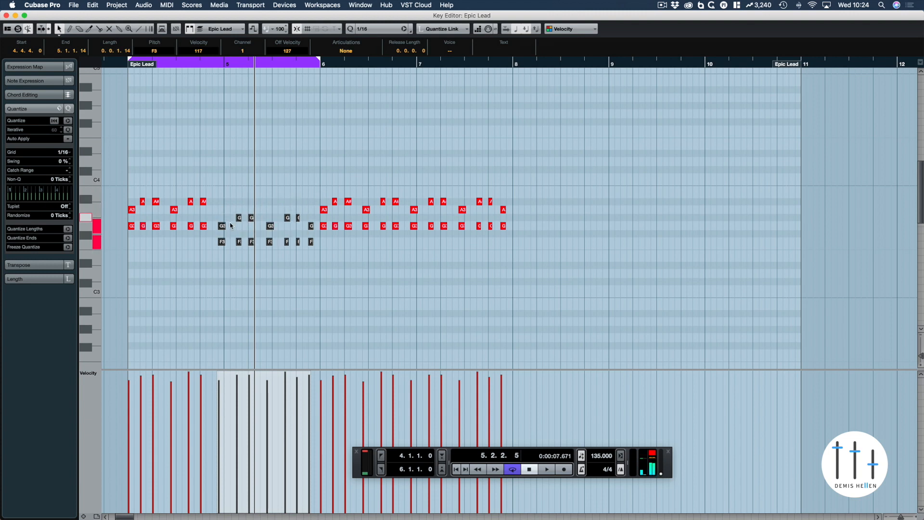
left_click(282, 219)
key("super+z")
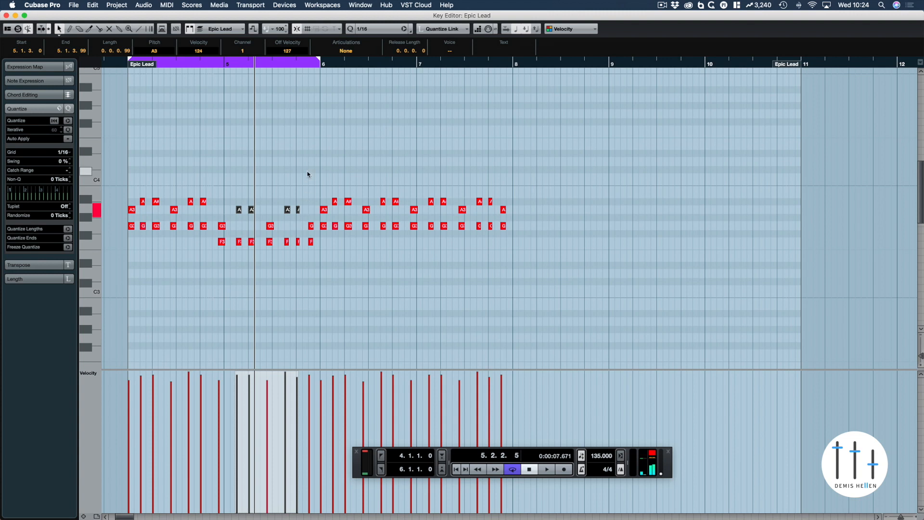
Deselect all notes and play the Epic Lead loop from the start of bar 4 to check the edited second bar
left_click(183, 257)
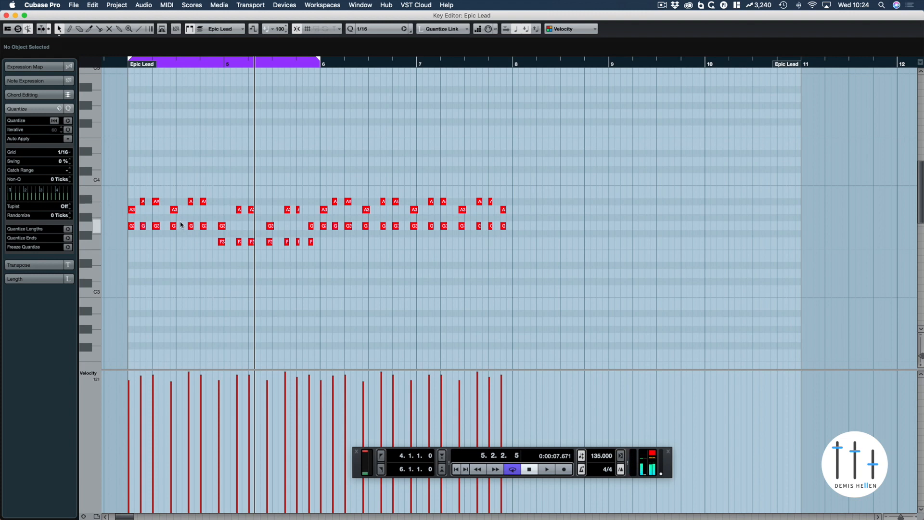
key("KP_1")
key("space")
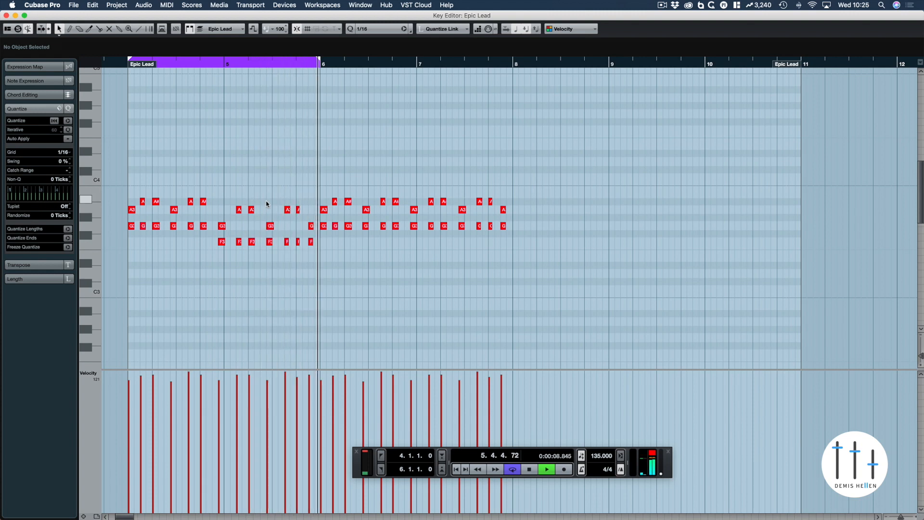
key("space")
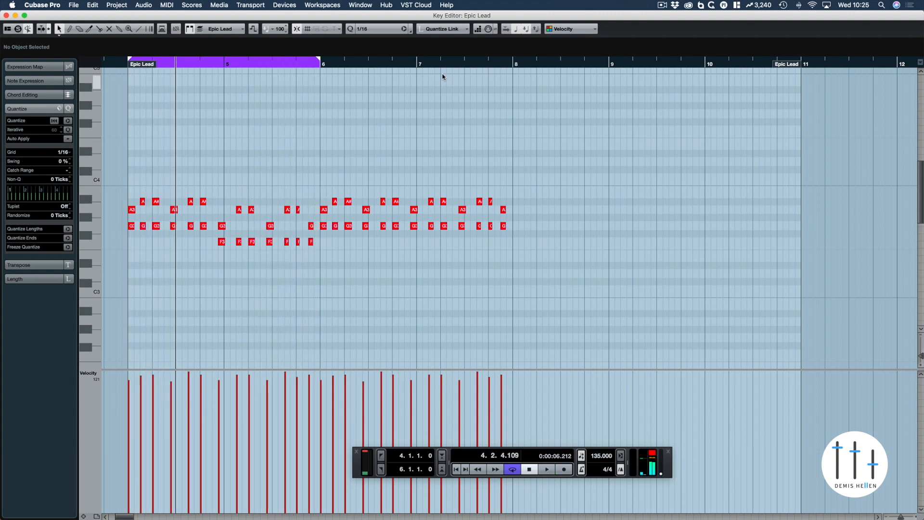
Extend the loop's right locator to bar 8 and play the longer phrase
left_click(512, 66, "alt")
key("space")
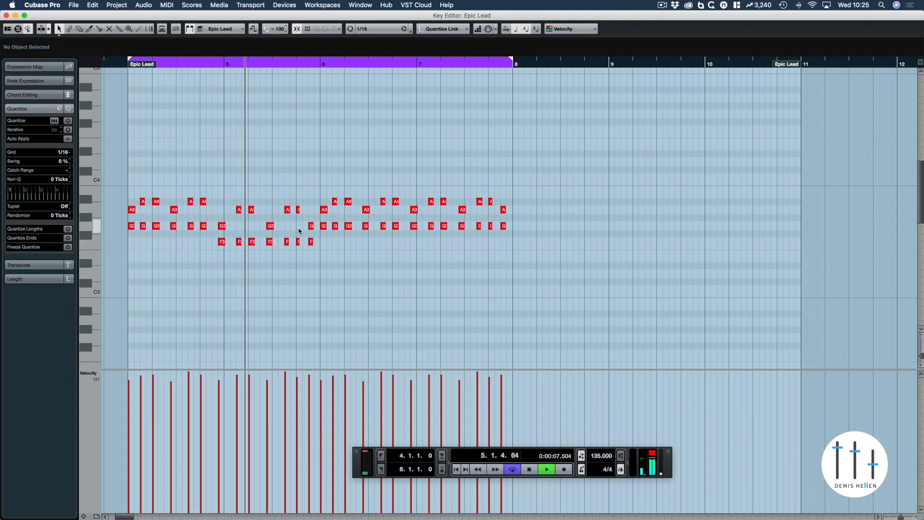
key("space")
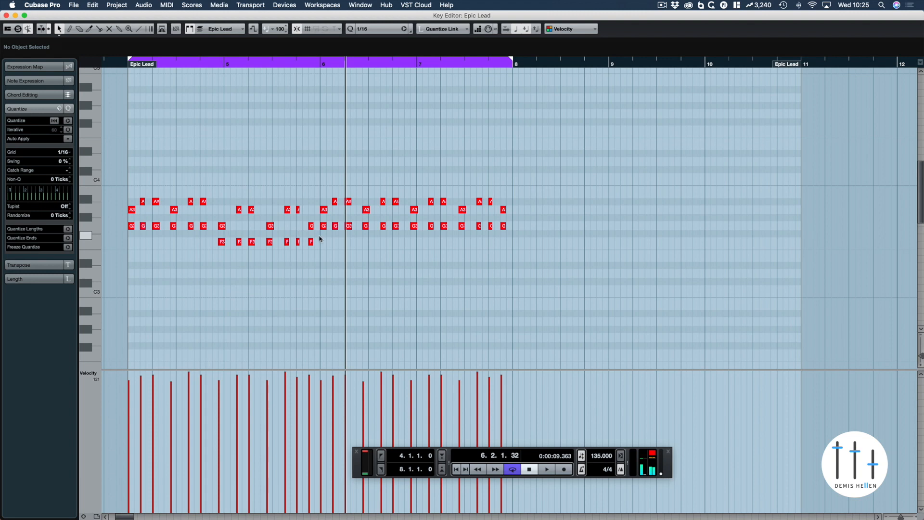
Transpose all notes in bars 6 and 7 down four semitones and raise the highest of them to G3
left_click_drag(543, 157, 324, 246)
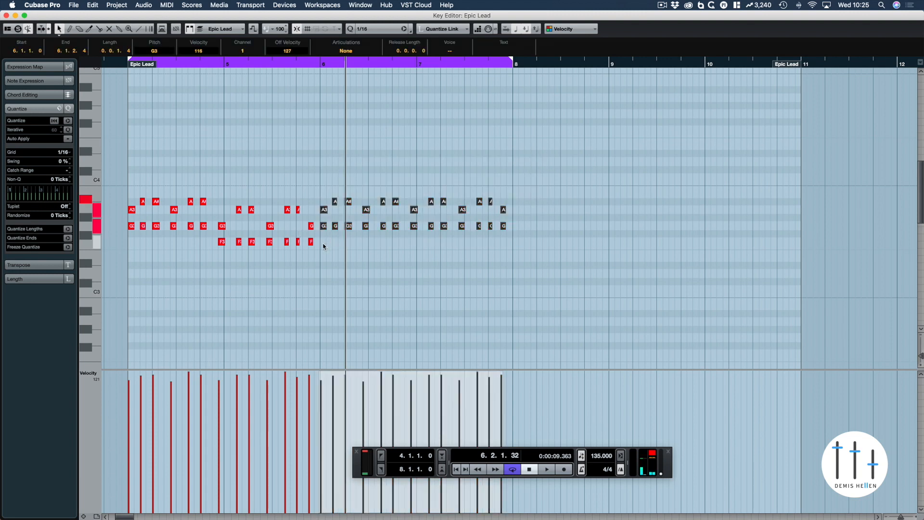
key("Down")
key("Down")
key("Down")
key("Down")
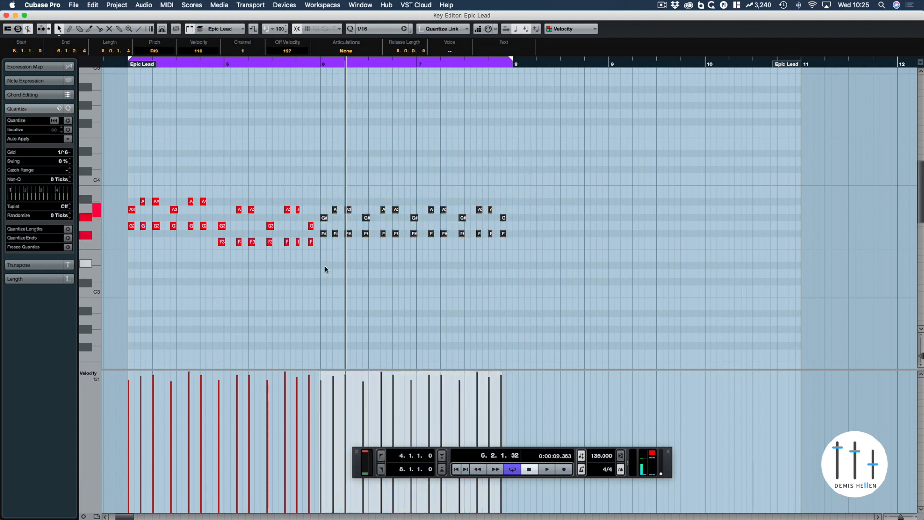
left_click_drag(328, 221, 548, 236)
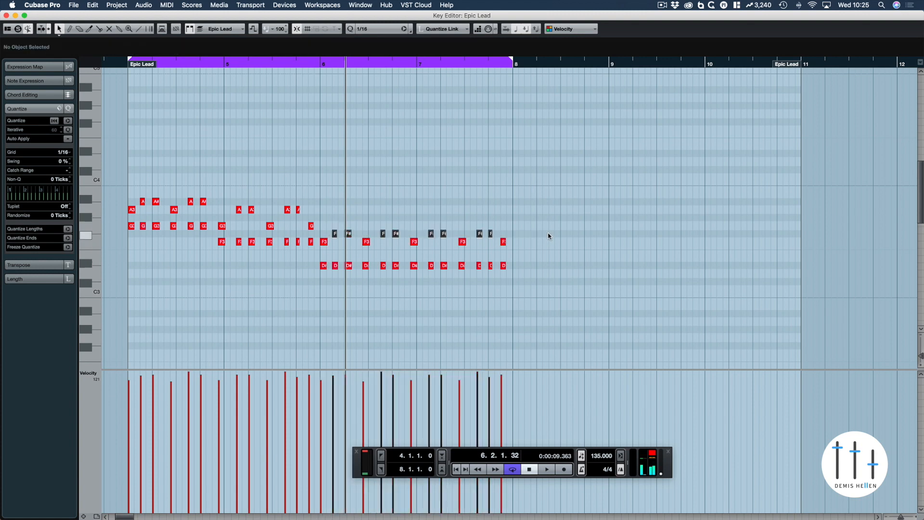
key("Up")
Play the loop from the start of bar 4 to review the new pitches in bars 6 and 7
key("KP_1")
key("space")
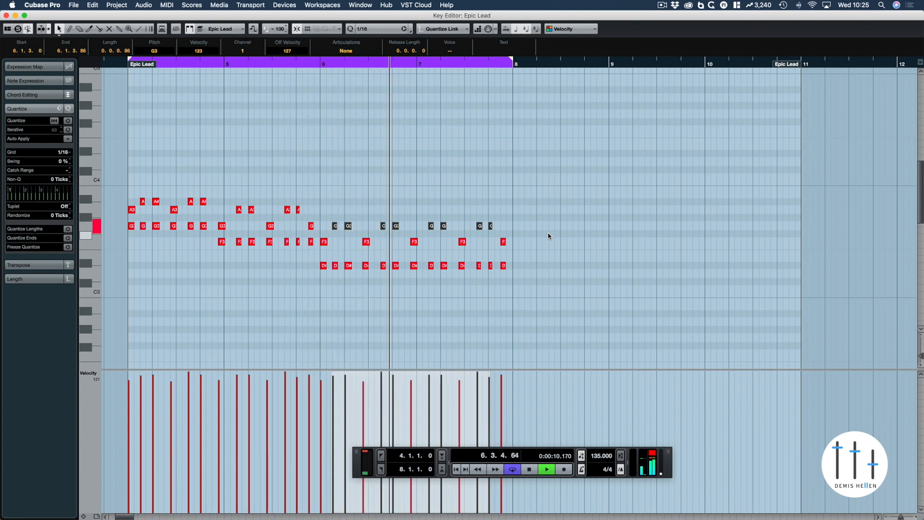
key("space")
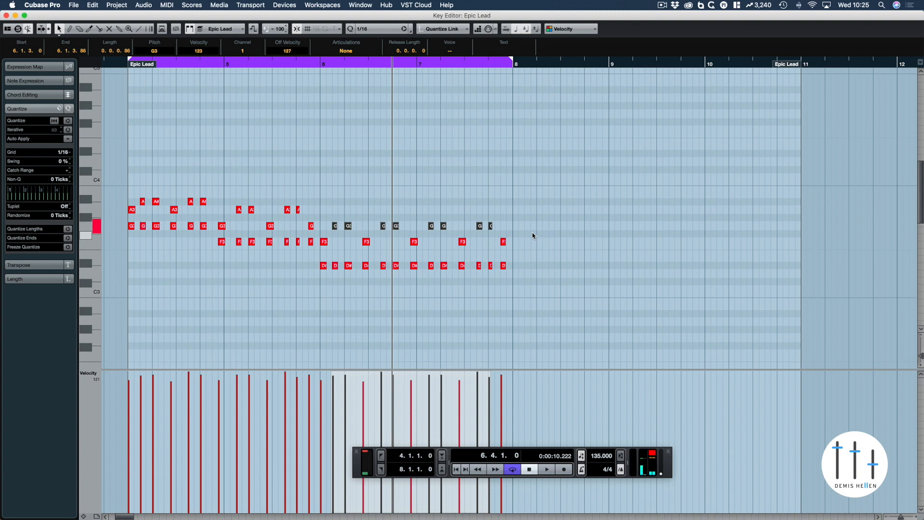
key("space")
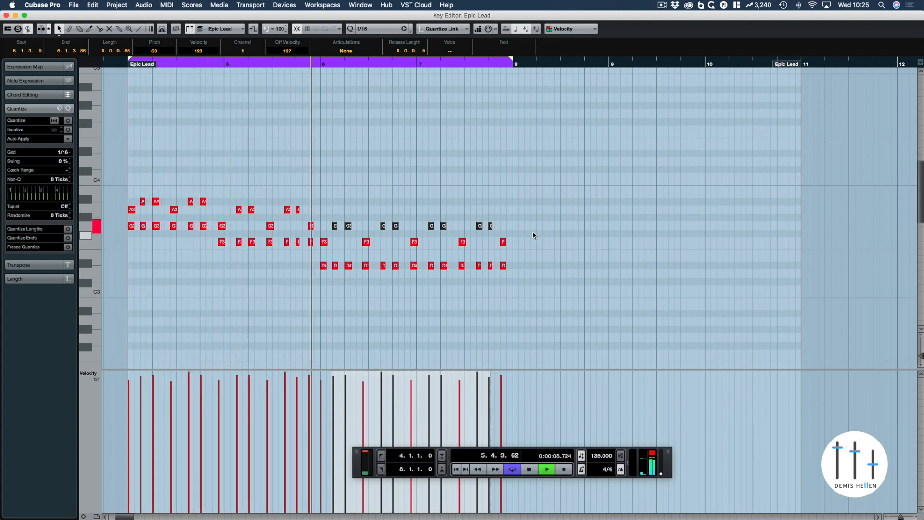
key("space")
Transpose all notes in bars 6 and 7 down three semitones, lower the highest ones to D#3 and play the result
left_click_drag(536, 206, 322, 279)
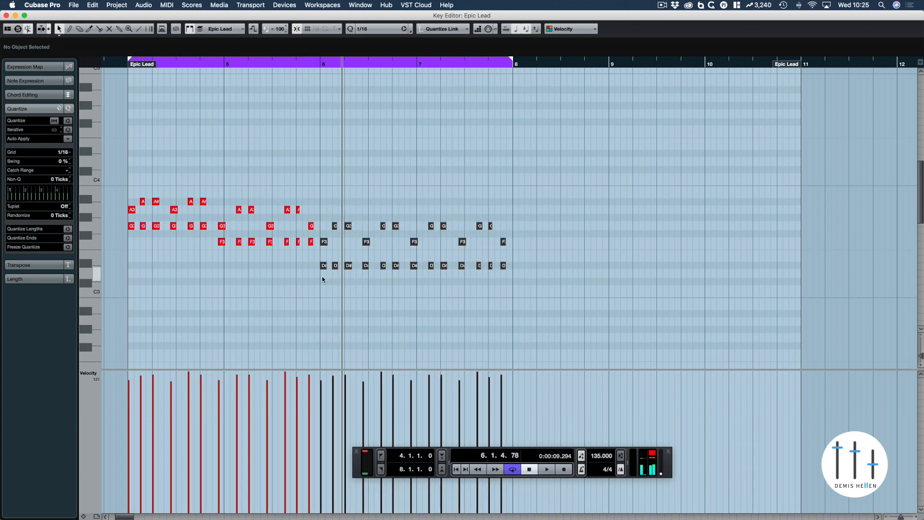
key("Down")
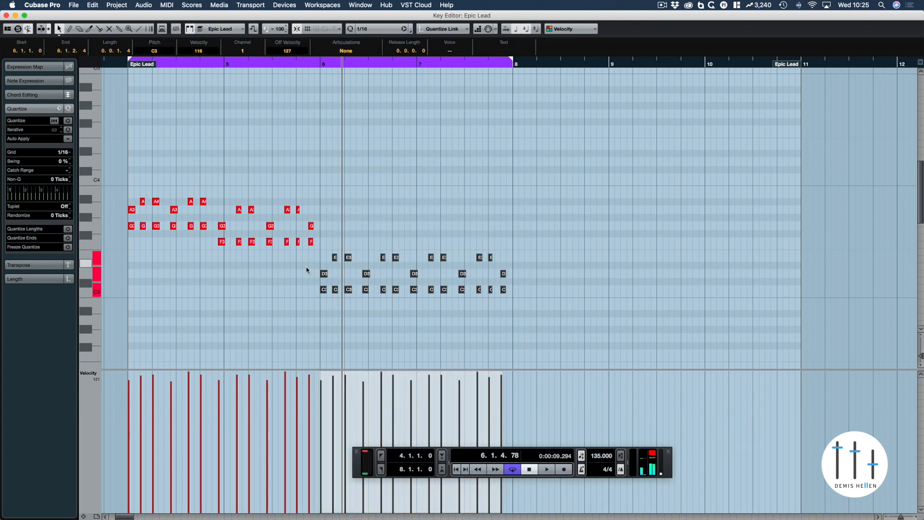
left_click_drag(308, 253, 534, 259)
key("Down")
key("space")
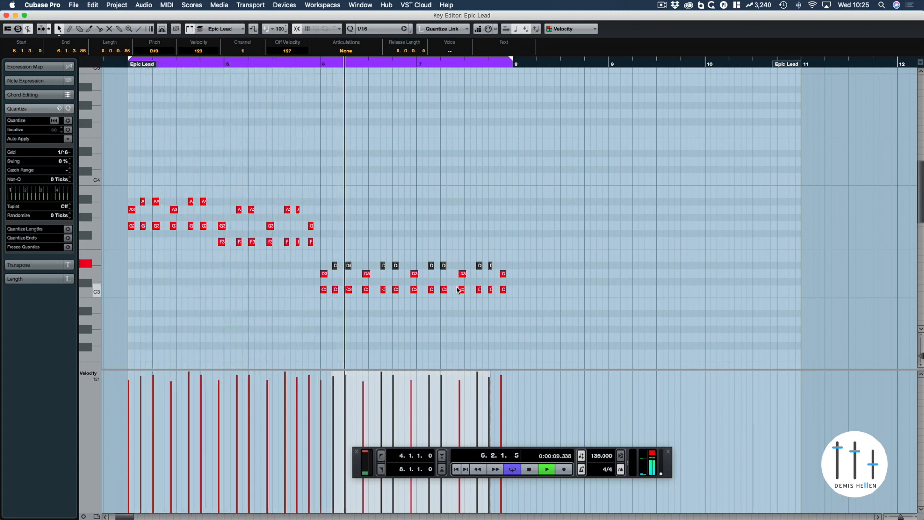
key("space")
Try the notes in bars 6 and 7 two semitones higher with the middle ones lowered to D#3, and undo these changes
left_click_drag(307, 259, 594, 310)
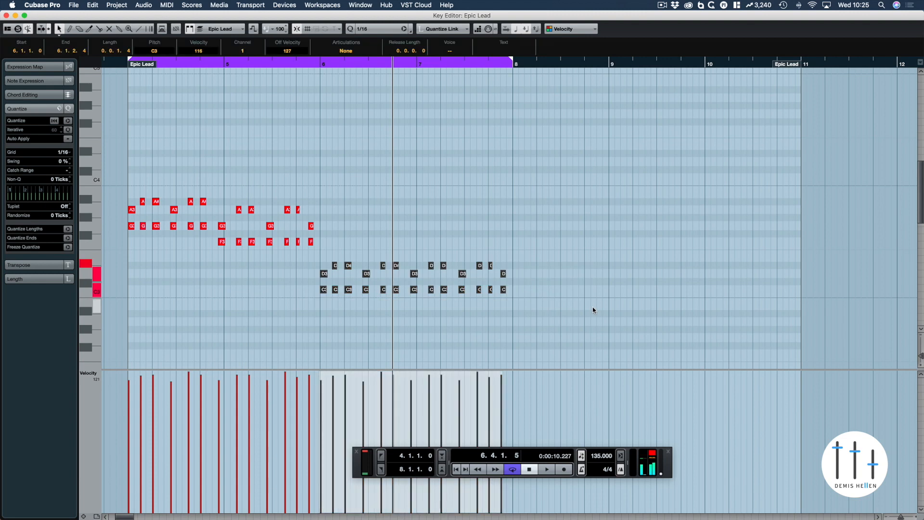
key("Up")
key("Up")
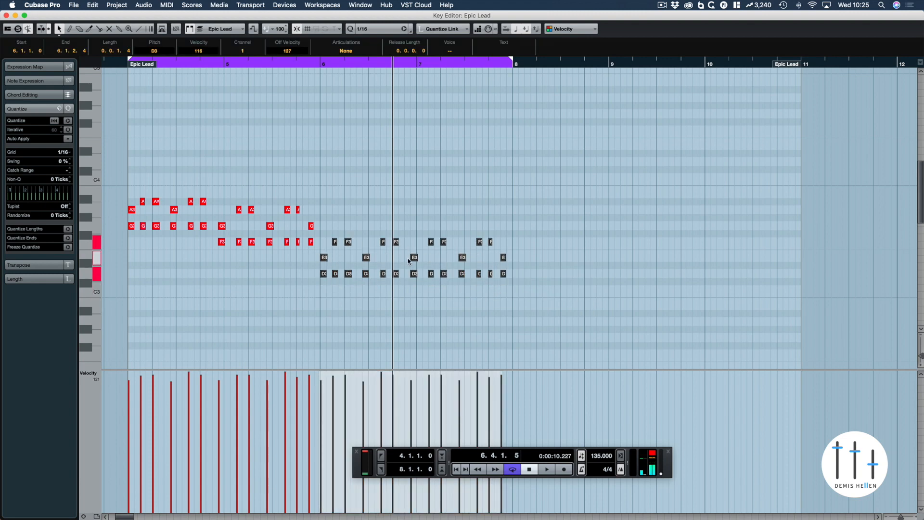
left_click_drag(307, 260, 604, 256)
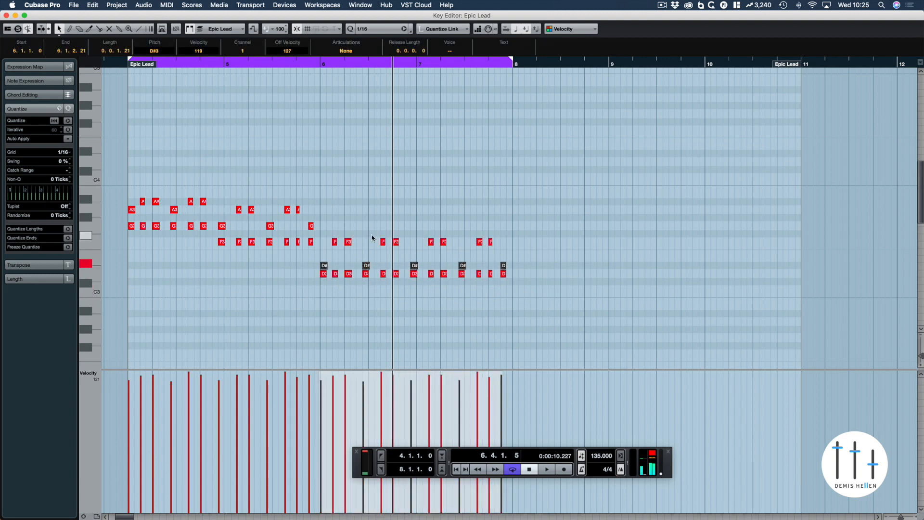
left_click(369, 186)
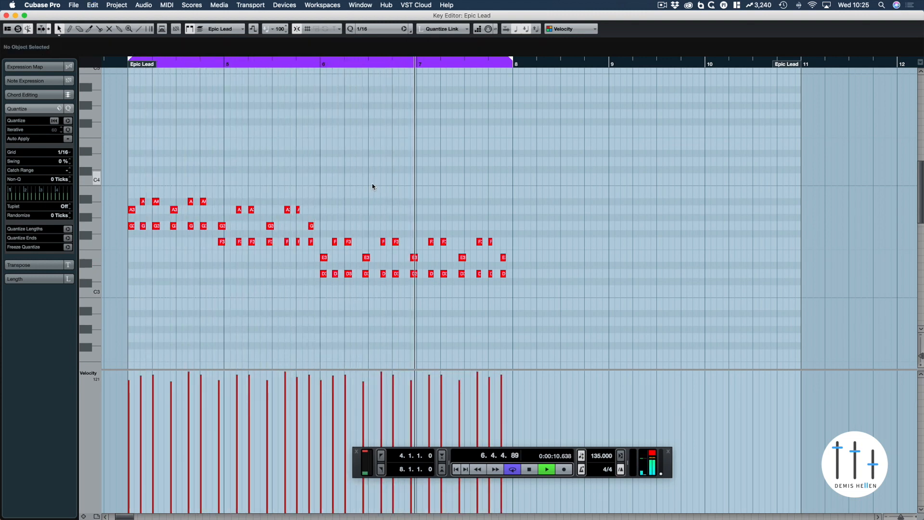
key("space")
key("super+z")
key("super+z")
Raise all notes in bars 6 and 7 three semitones and move the highest ones up to G3
left_click_drag(546, 244, 314, 296)
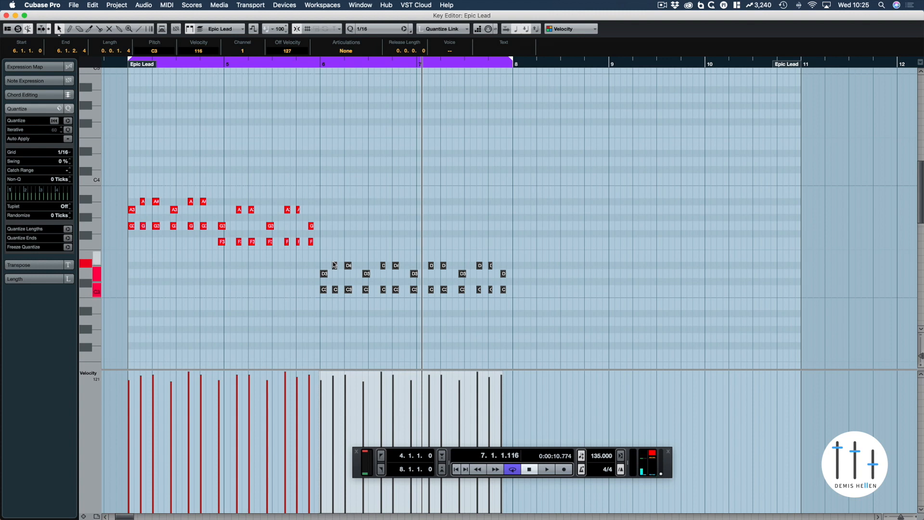
key("Up")
key("Up")
key("Up")
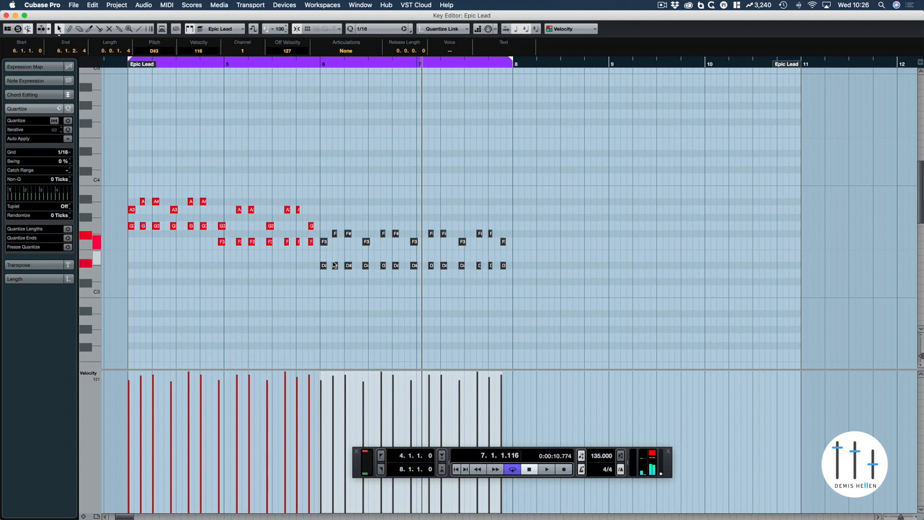
left_click_drag(327, 226, 508, 236)
key("Up")
key("Up")
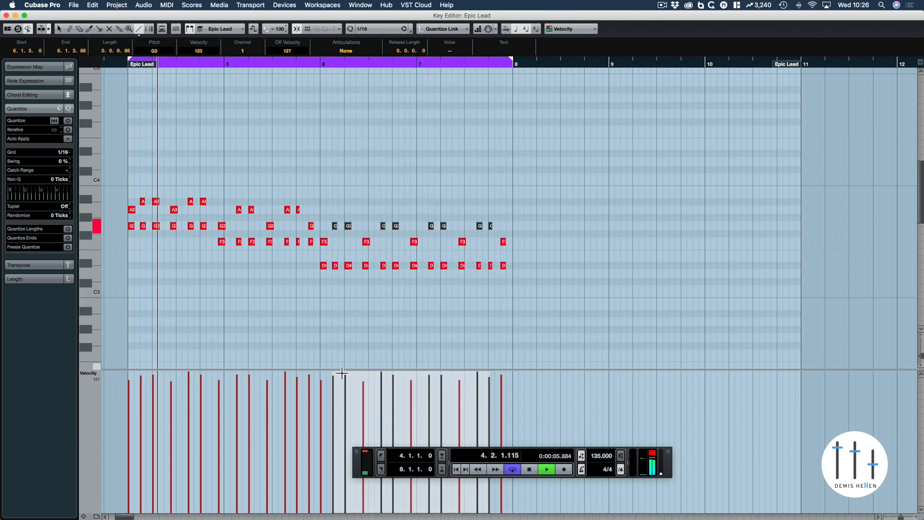
Shrink the velocity lane and draw a continuous row of 1/16 G2 notes from bar 4 to bar 8
left_click_drag(342, 370, 350, 438)
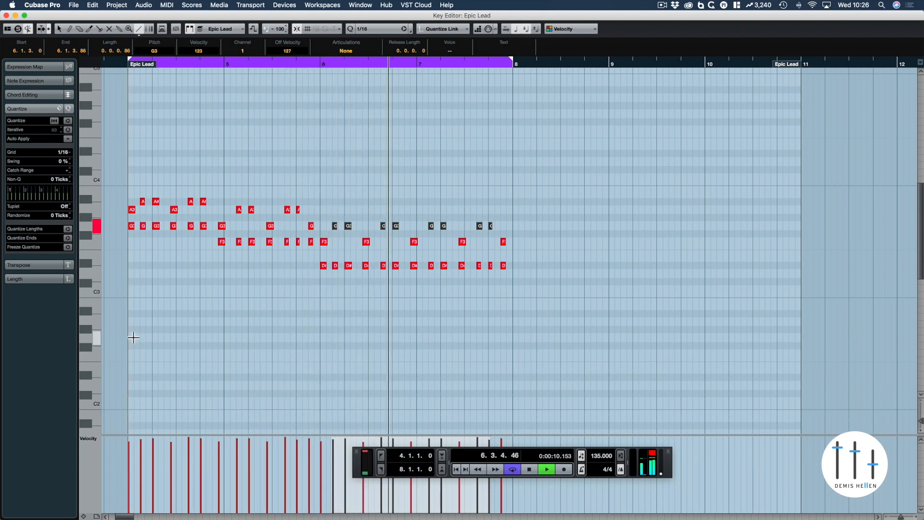
left_click_drag(135, 337, 513, 336)
left_click(59, 29)
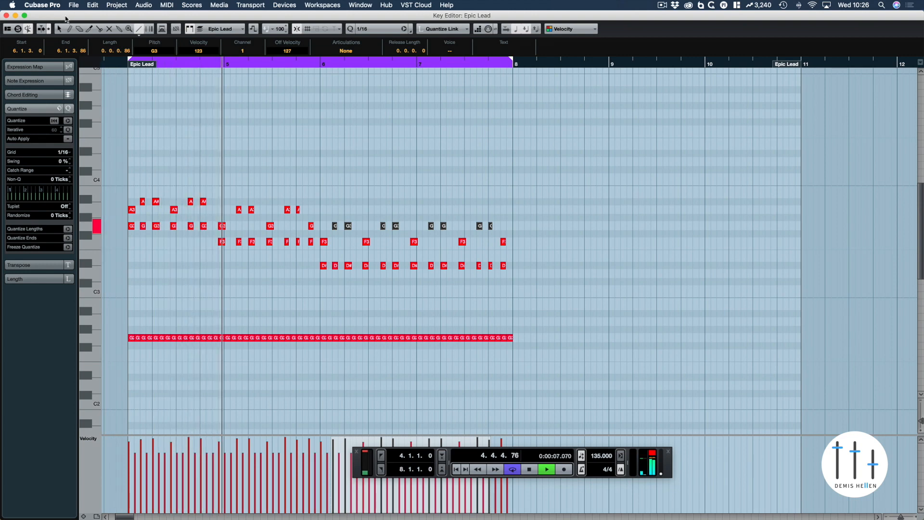
Shorten all the G2 notes together to a length of 0.0.0.105, leaving small gaps between them
left_click_drag(550, 346, 161, 346)
key("h")
key("h")
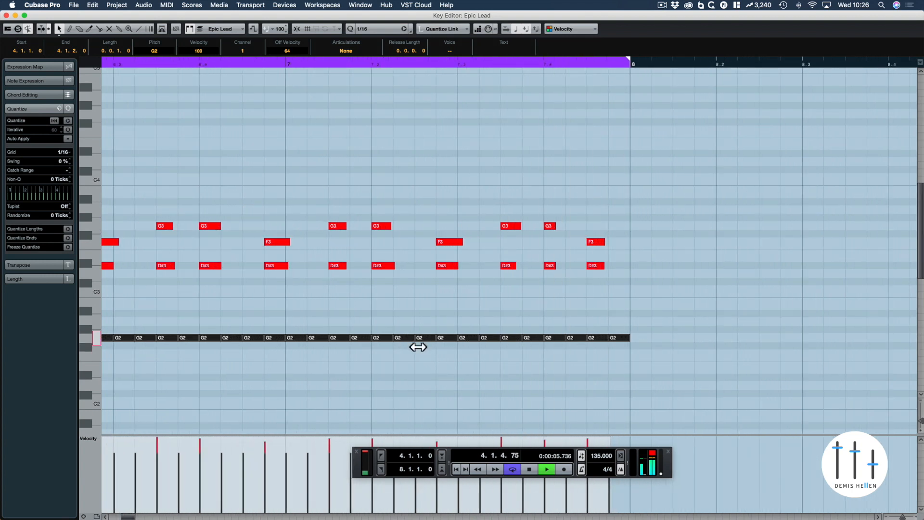
left_click_drag(416, 349, 412, 345)
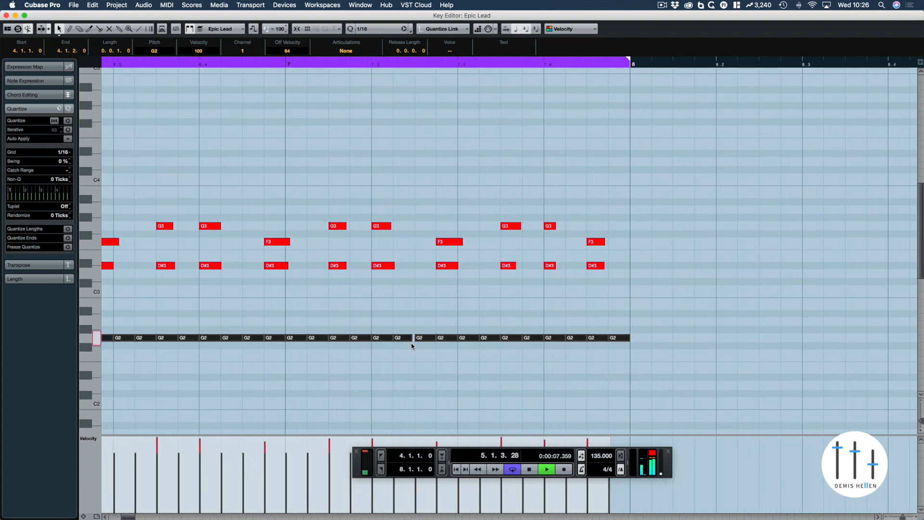
left_click(410, 316)
key("g")
key("g")
key("g")
key("g")
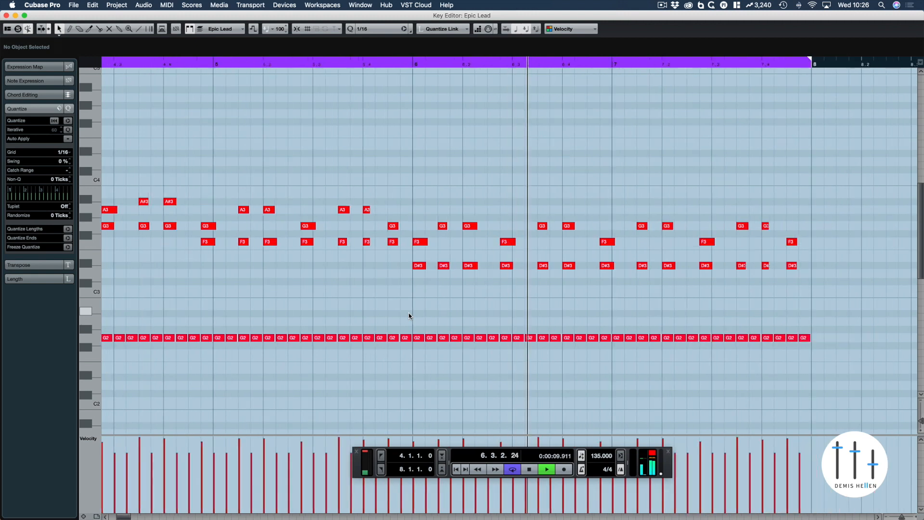
Transpose the whole row of G2 notes down four semitones to D#2 and play it with the melody
left_click_drag(678, 319, 202, 359)
left_click_drag(671, 320, 216, 353)
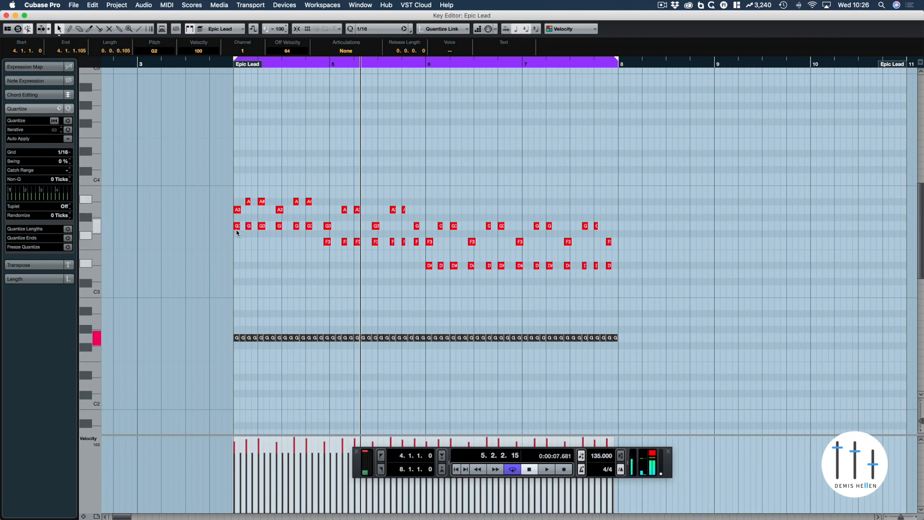
key("Down")
key("Down")
key("Down")
key("Down")
key("space")
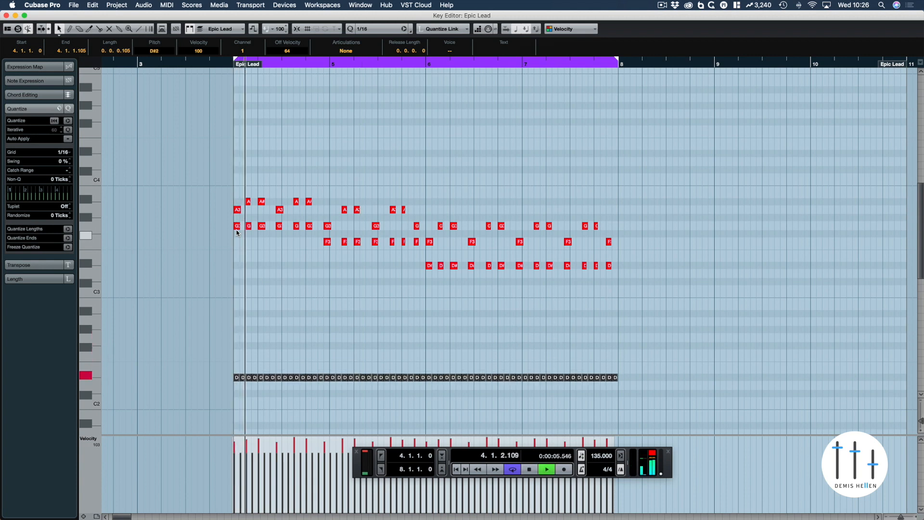
Try the whole low note row at C2 and at D2 while playing the loop
left_click_drag(648, 365, 224, 396)
key("Down")
key("Down")
key("Down")
key("space")
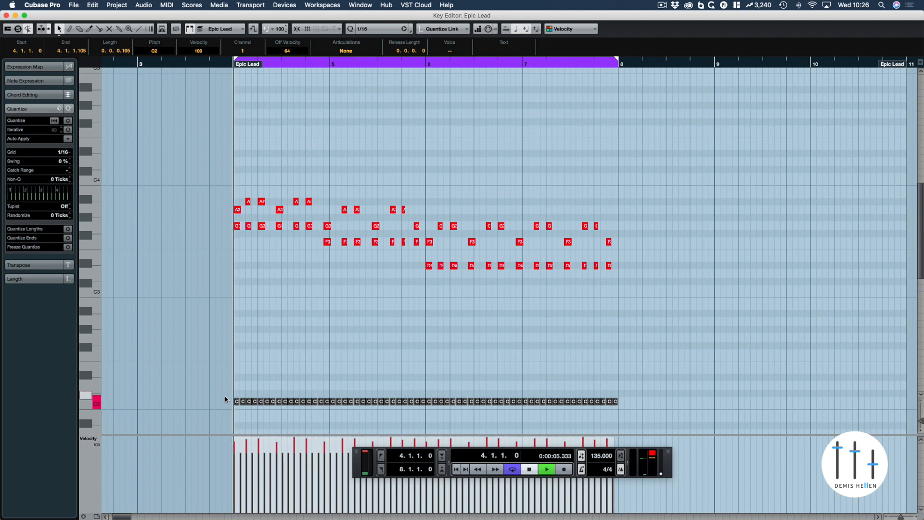
key("space")
key("Up")
key("Up")
key("space")
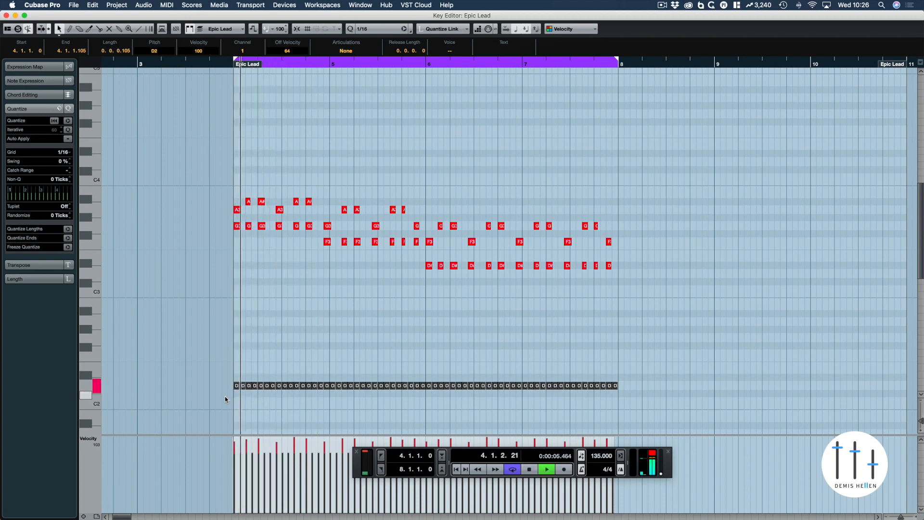
Try the low note row at E2 during playback and return it to D#2
key("Up")
key("Up")
key("space")
key("space")
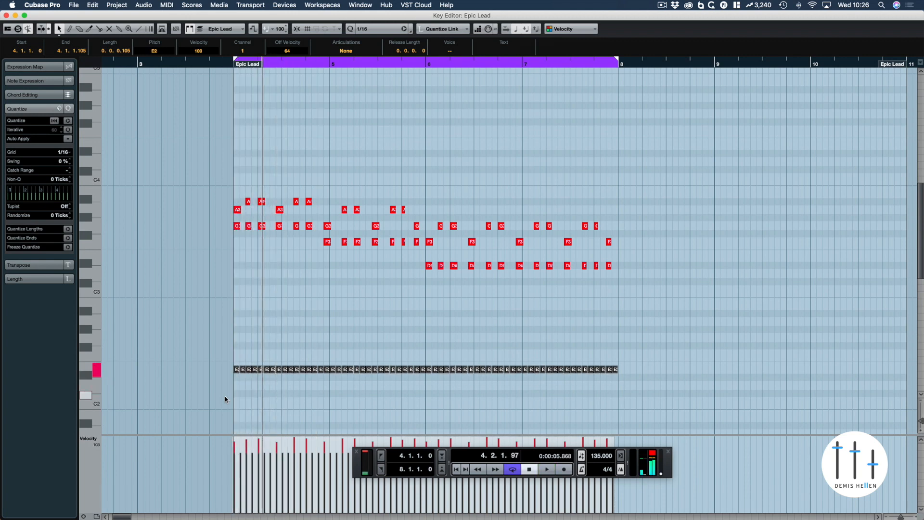
key("Down")
key("space")
key("space")
Raise the low notes from 4.4.4 onward two semitones to F2 and play the loop
left_click_drag(650, 344, 327, 386)
key("space")
key("Up")
key("Up")
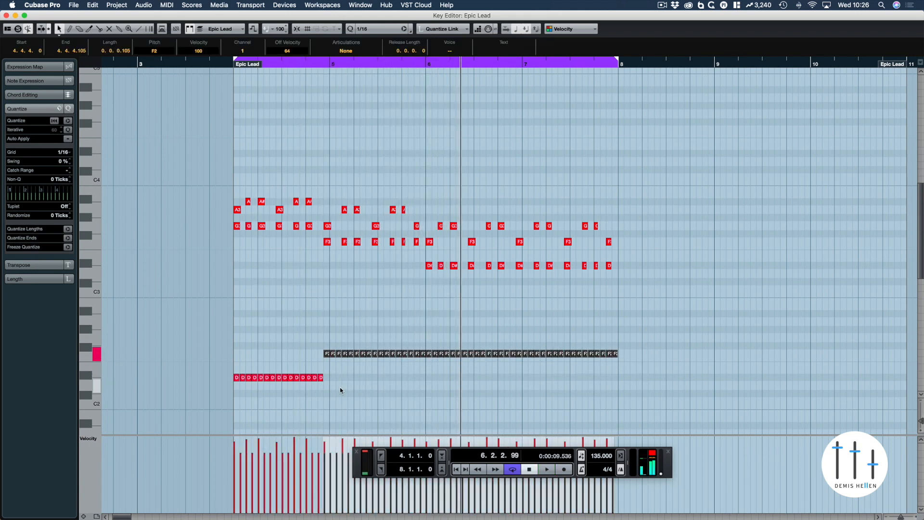
key("space")
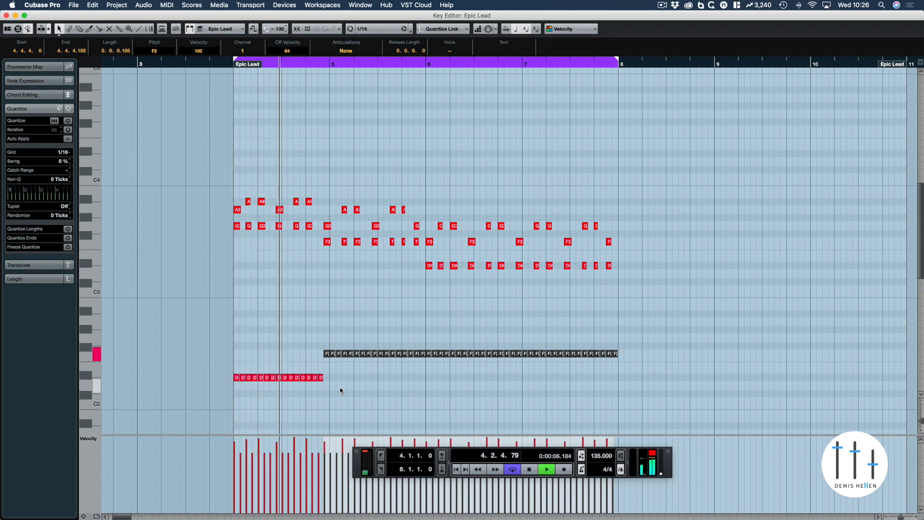
Transpose the low notes from bar 6 to bar 8 down five semitones to C2 and play the loop
left_click_drag(680, 312, 427, 368)
key("space")
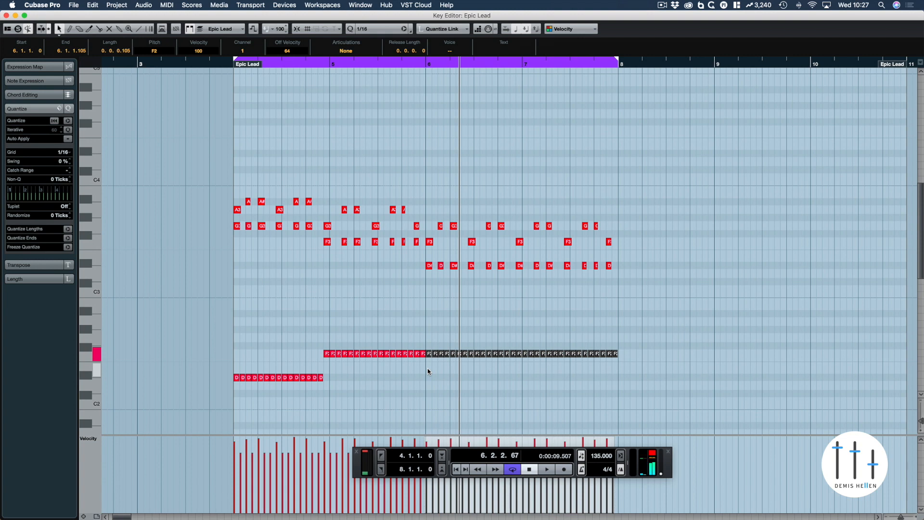
key("Down")
key("Down")
key("Down")
key("Down")
key("Down")
key("space")
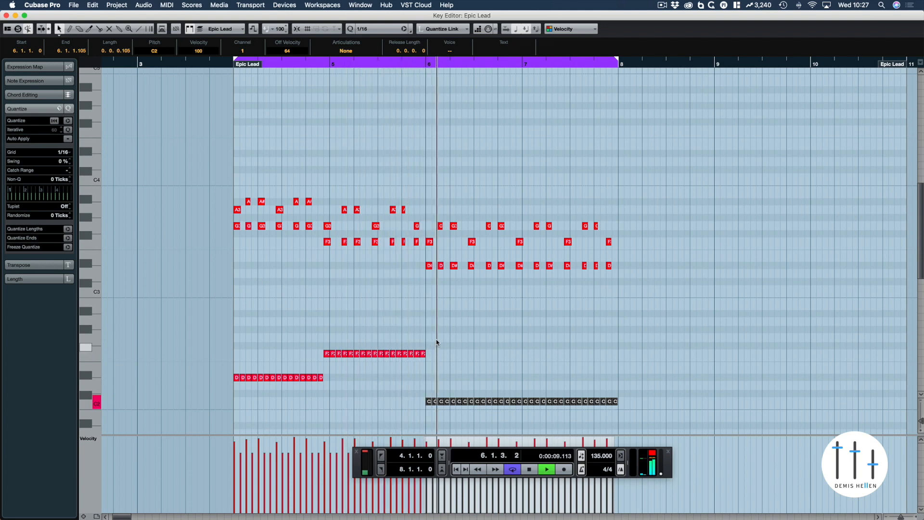
Stop playback, trim the Epic Lead part so it ends at bar 8, and duplicate it directly behind
key("space")
key("Return")
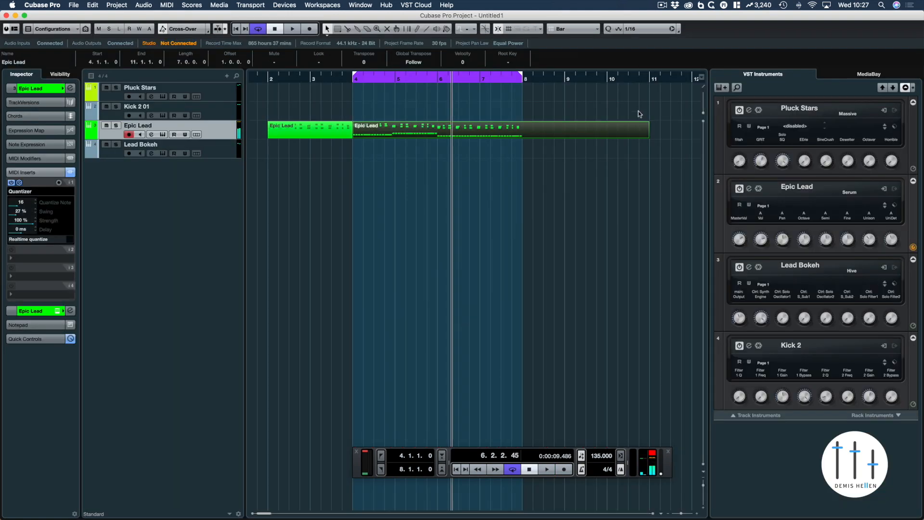
left_click_drag(544, 141, 526, 142)
key("super+d")
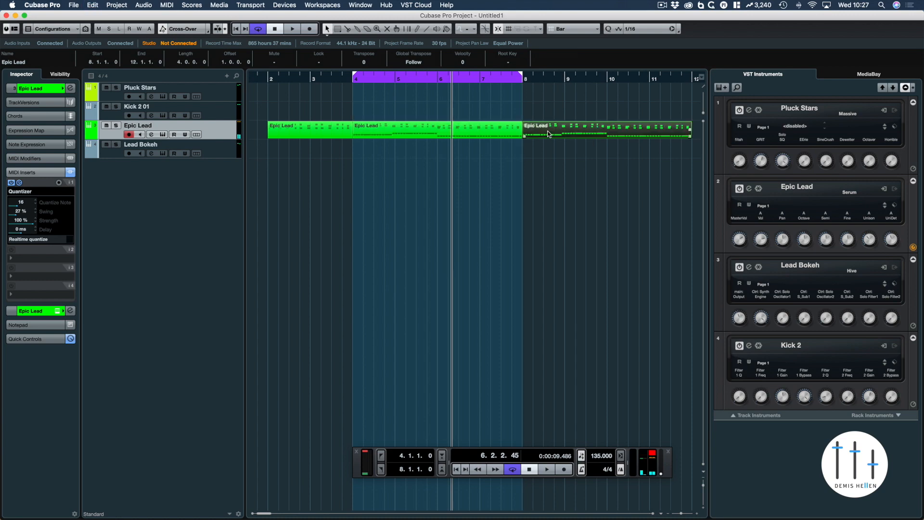
Set the loop range to the duplicated part from bar 8 to 12 and place the playhead at its start
key("p")
key("KP_1")
key("Return")
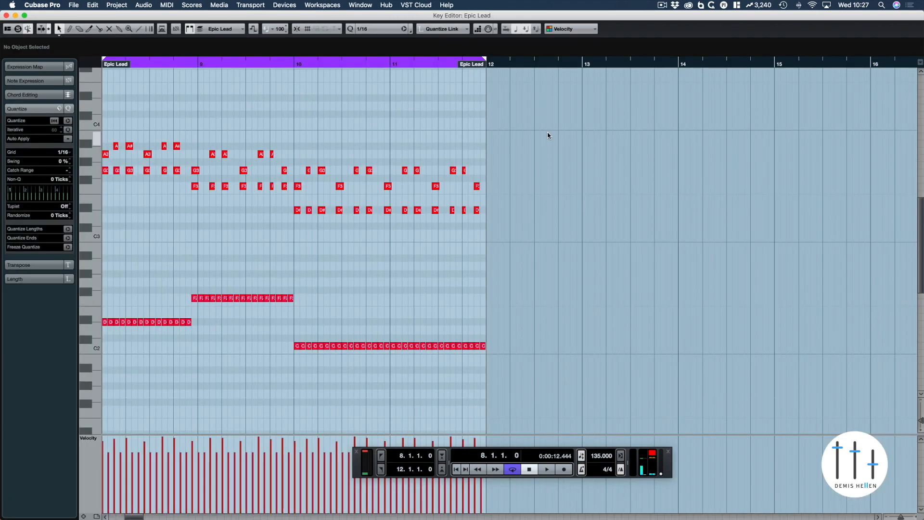
key("Return")
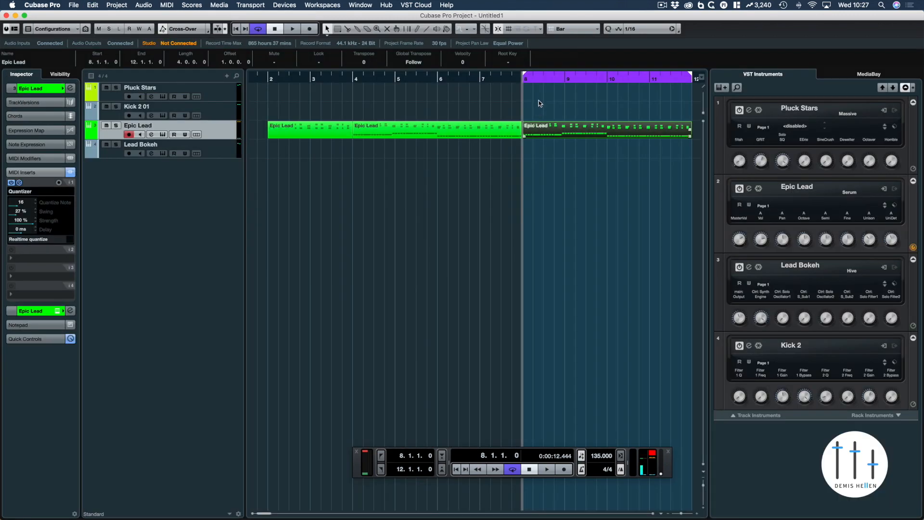
Move the bar 8 part onto the Pluck Stars track, audition it there, and select that track
left_click_drag(539, 131, 538, 94)
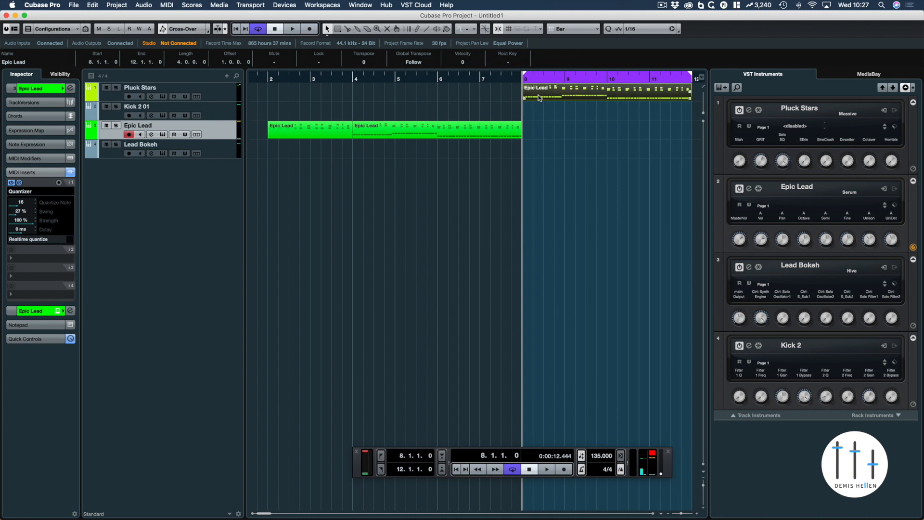
key("space")
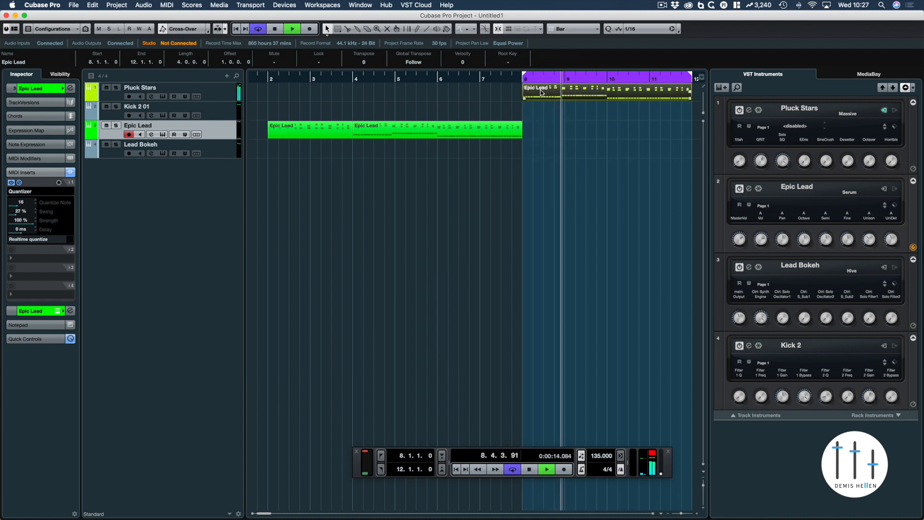
key("space")
left_click(228, 94)
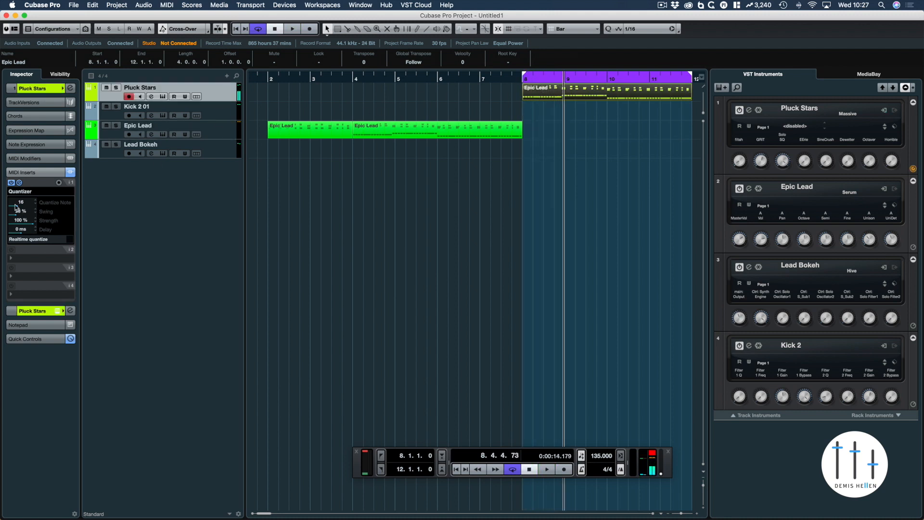
Open the bar 8 part for note editing, transpose all its notes down an octave, and play the loop
left_click(587, 136)
left_click(573, 94)
double_click(574, 94)
key("space")
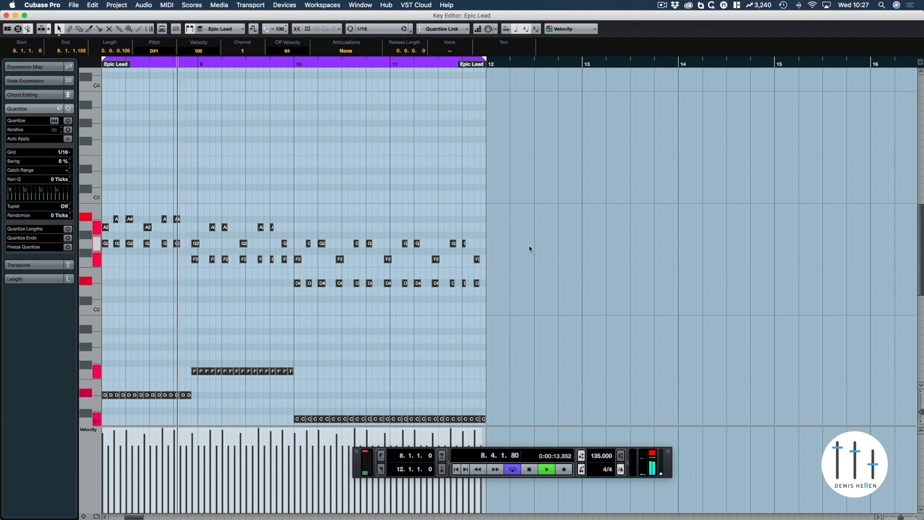
left_click(428, 183)
scroll(429, 183, "down", 3)
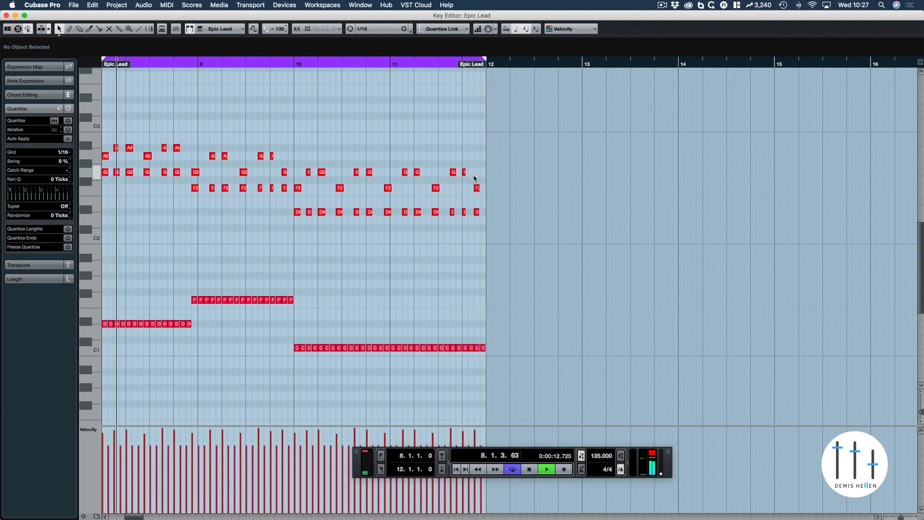
Raise the last four melody chords, from 11.2.4 onward, by two semitones
left_click_drag(482, 146, 431, 225)
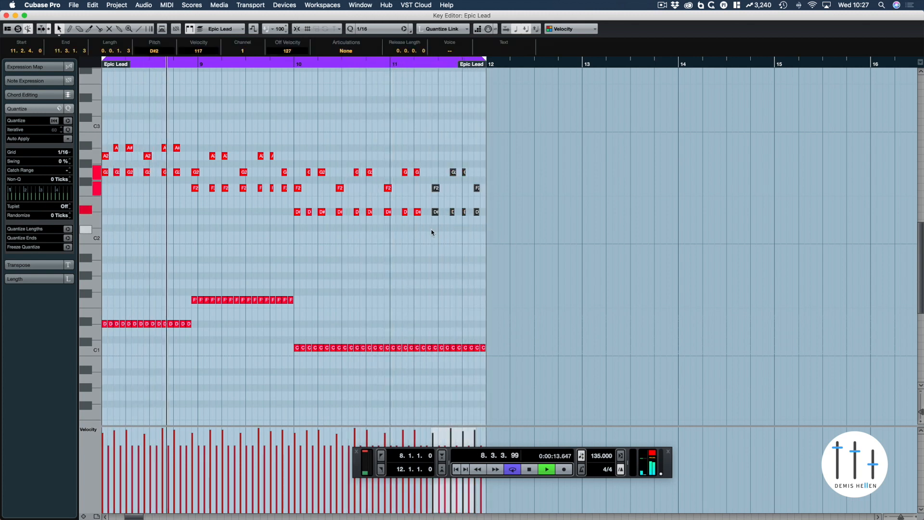
key("Up")
key("Up")
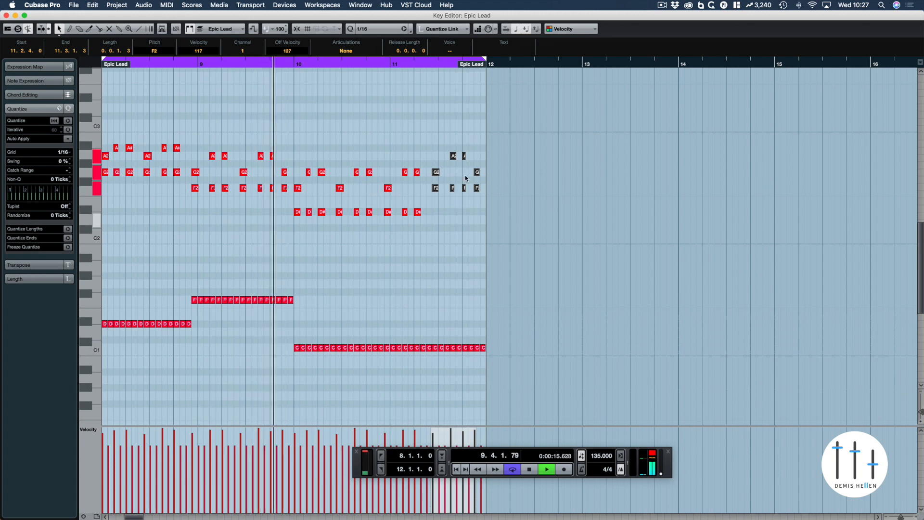
Raise the last two melody chords another two semitones and set the upper note at 11.4.1 to A#2
left_click_drag(494, 133, 461, 203)
key("Up")
key("Up")
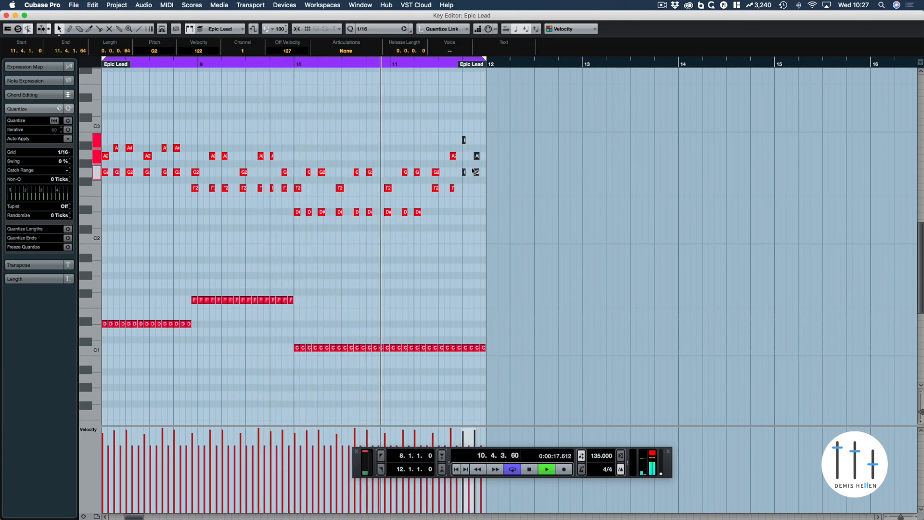
left_click(464, 140)
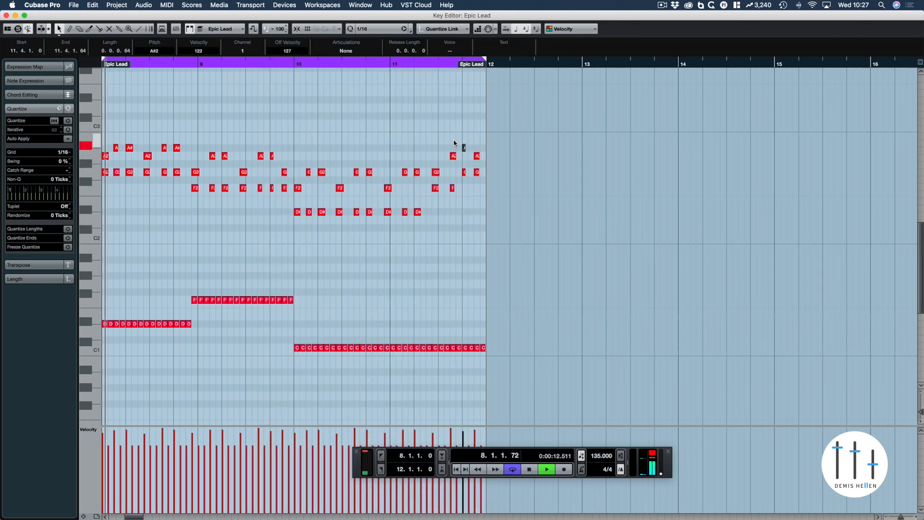
Raise the bass notes from 11.3.1 onward and the single bass note just before them to D1
left_click_drag(498, 323, 440, 352)
key("Up")
key("Up")
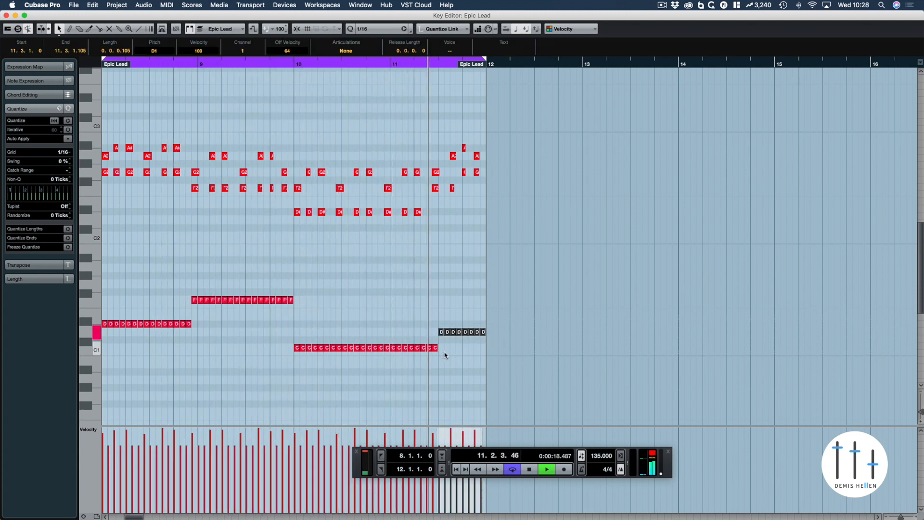
left_click(443, 352)
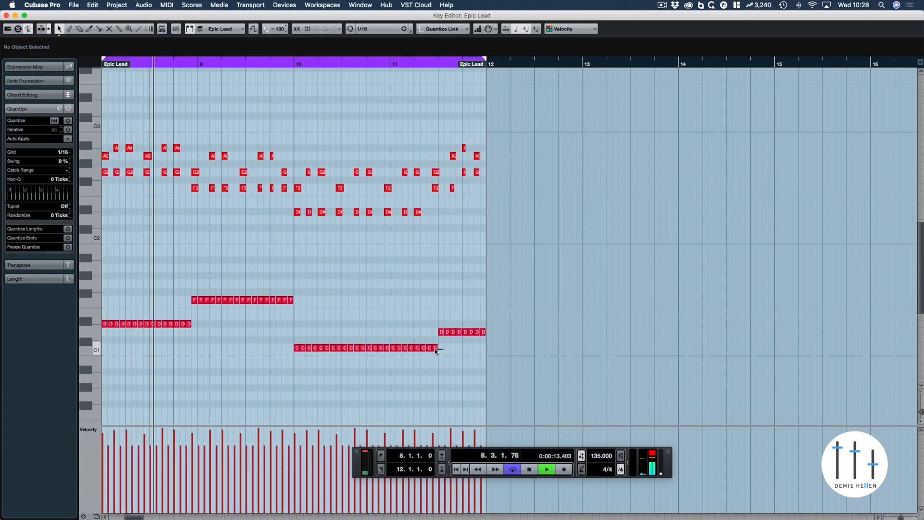
left_click_drag(435, 347, 434, 331)
Try the upper note of the last chord at C3 during playback and undo the change
left_click_drag(502, 133, 477, 124)
left_click(477, 124)
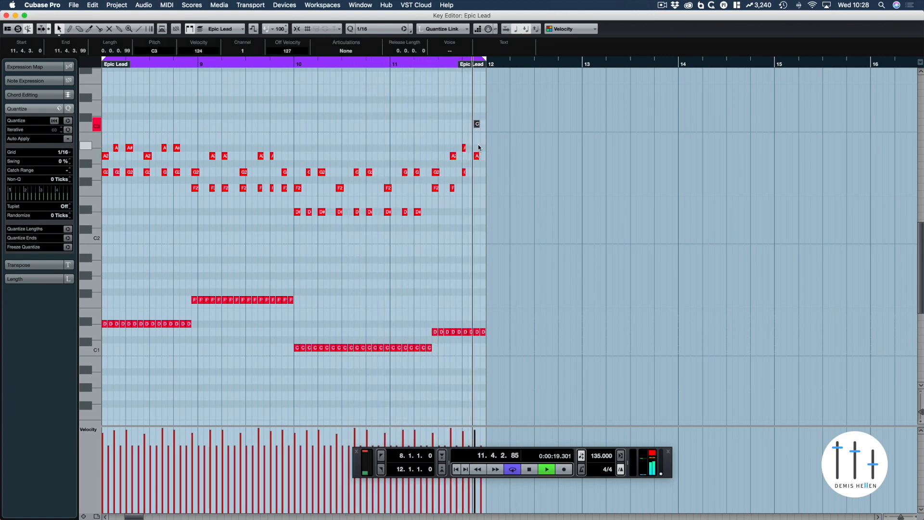
left_click(474, 136)
key("super+z")
scroll(478, 139, "up", 1)
key("super+z")
key("super+z")
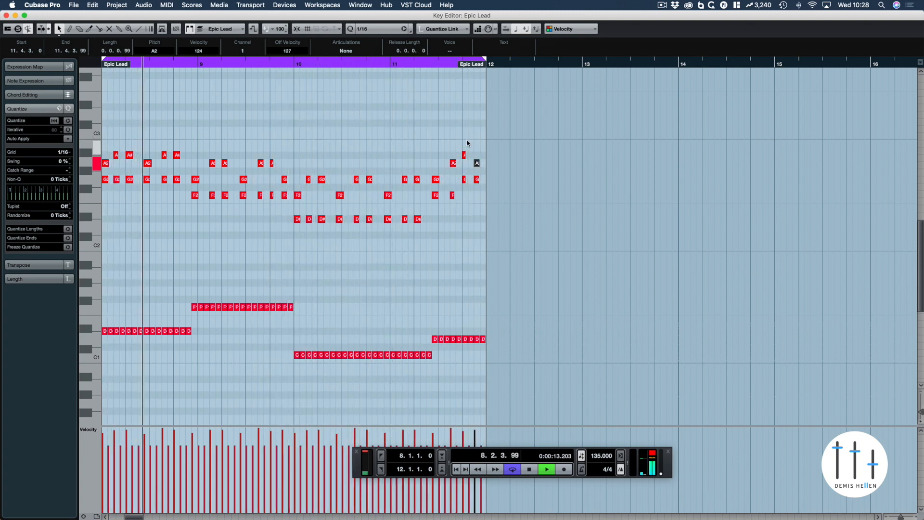
Lengthen the G2 and A#2 notes at 11.4.1 to a full 1/16, 0.0.1.0
left_click_drag(466, 143, 464, 181)
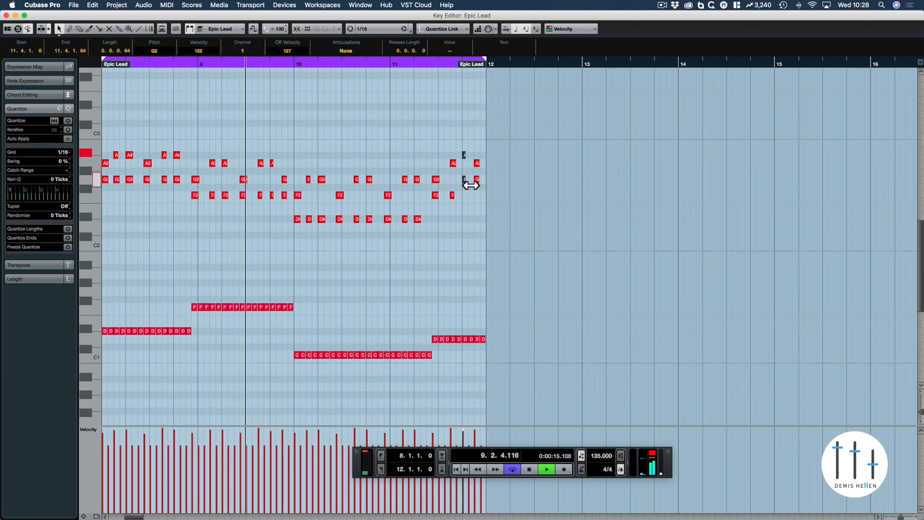
left_click(466, 134)
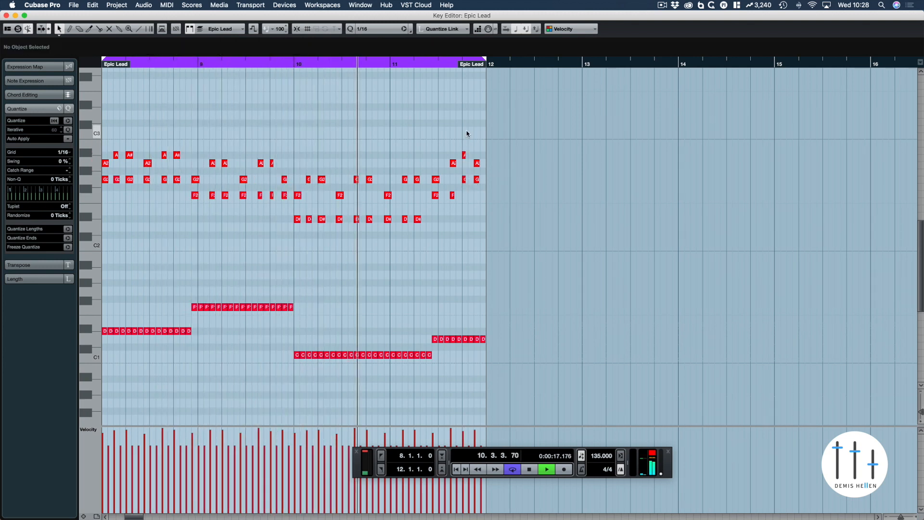
left_click_drag(466, 185, 465, 180)
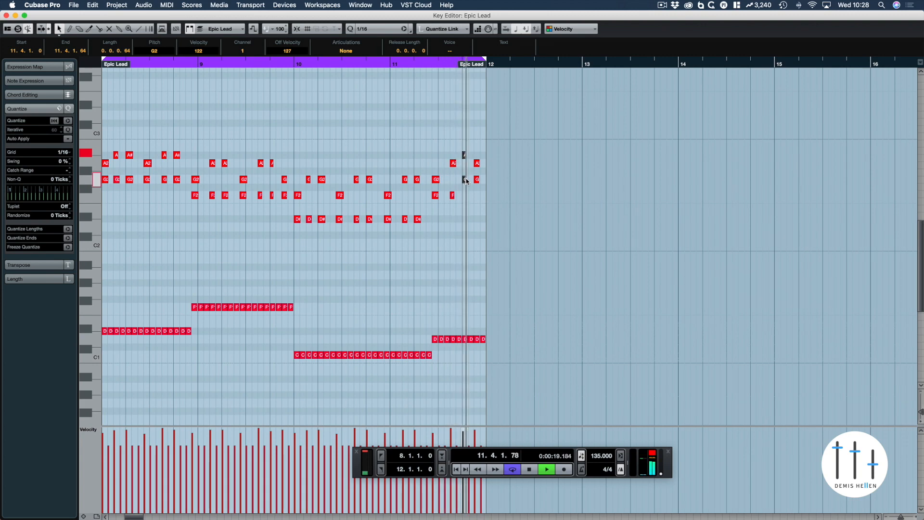
key("h")
key("h")
key("h")
key("h")
key("h")
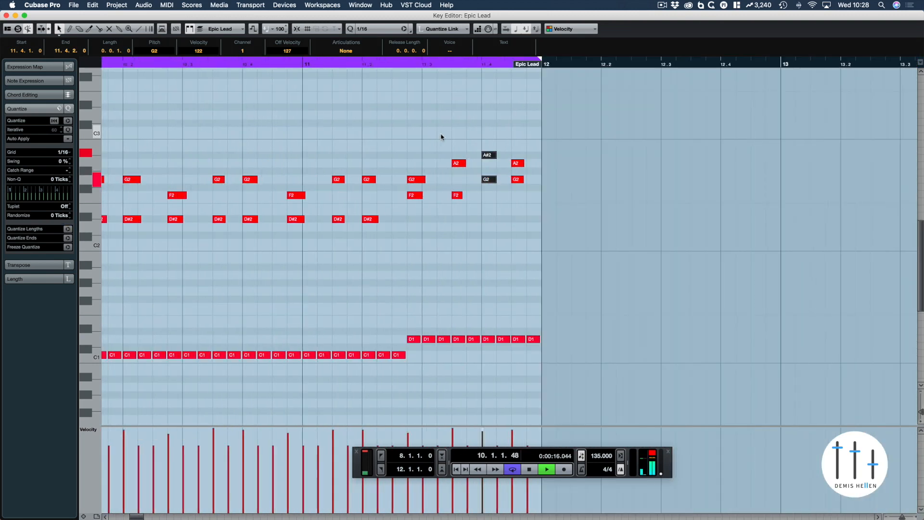
left_click(484, 113)
Return to the arrangement and duplicate the edited bar 8 part on Pluck Stars to bar 12
key("g")
key("g")
key("g")
key("g")
key("g")
key("g")
key("g")
key("g")
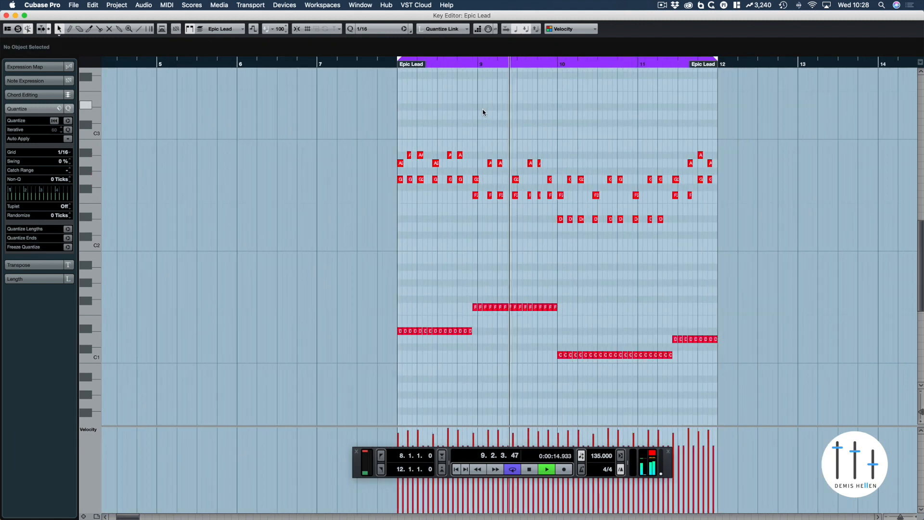
key("Return")
key("ctrl+d")
key("g")
key("g")
key("g")
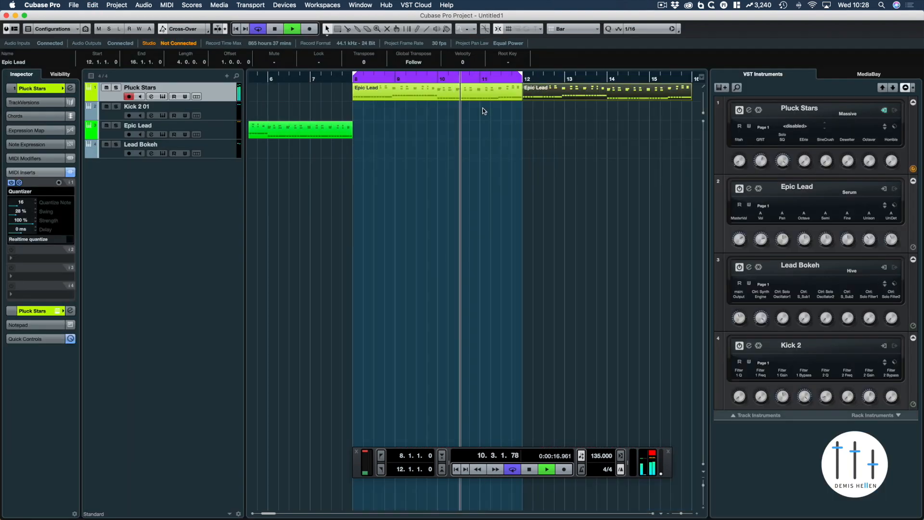
Move the bar 8 part from Pluck Stars back to the Epic Lead track and play it
key("space")
left_click_drag(442, 100, 431, 134)
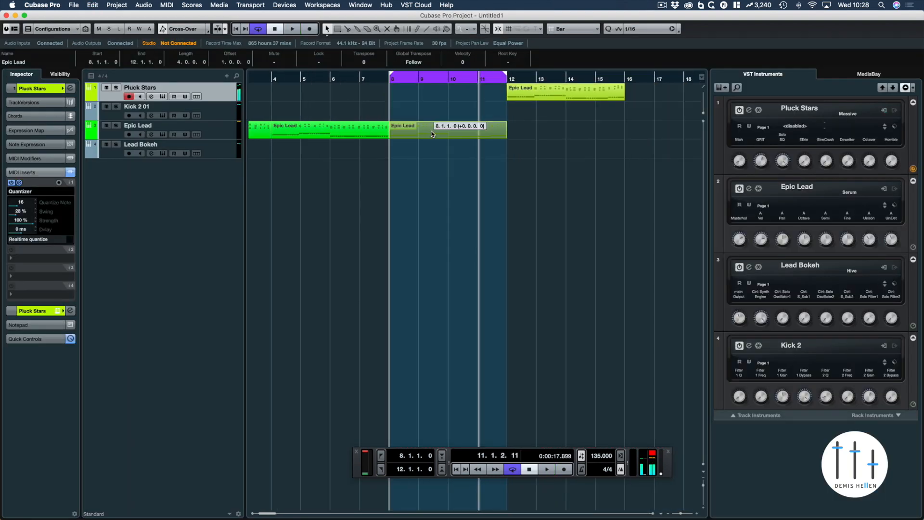
key("space")
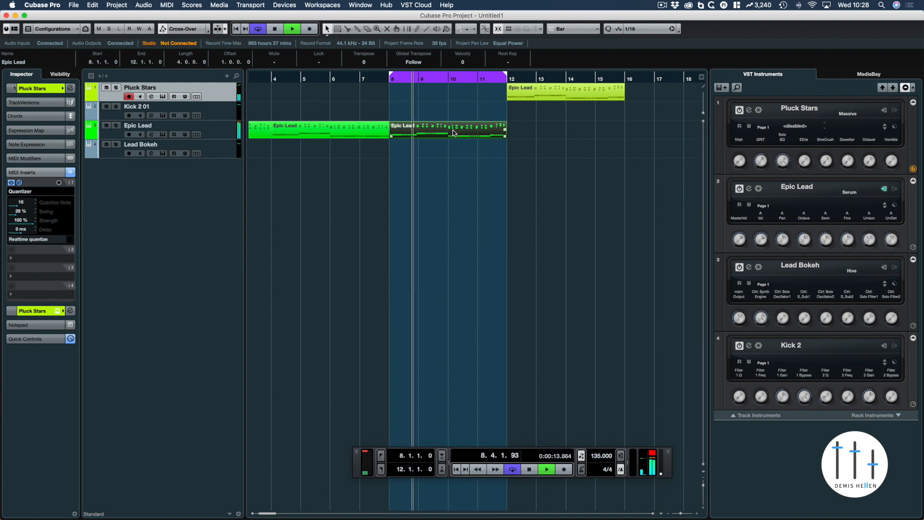
double_click(453, 133)
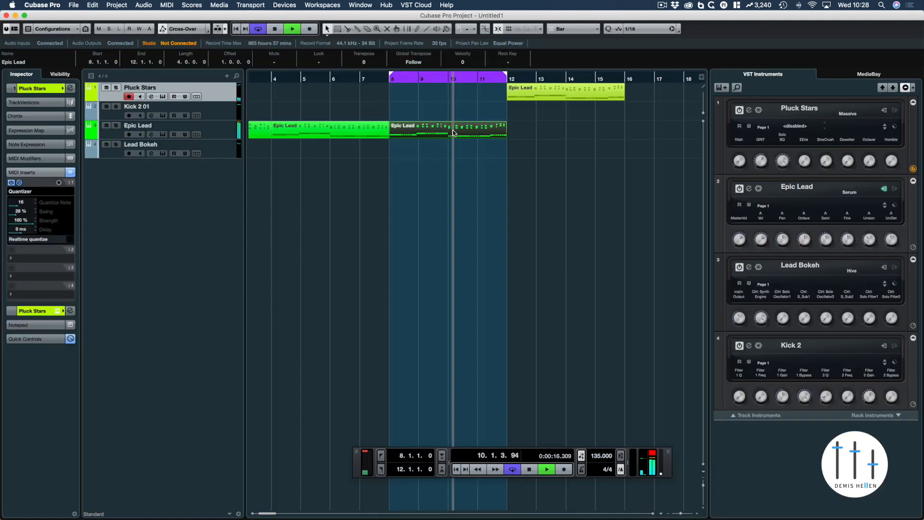
key("Return")
Move the bar 12 part onto the Epic Lead track, set the loop range to it, and stop playback
left_click_drag(524, 94, 531, 130)
key("p")
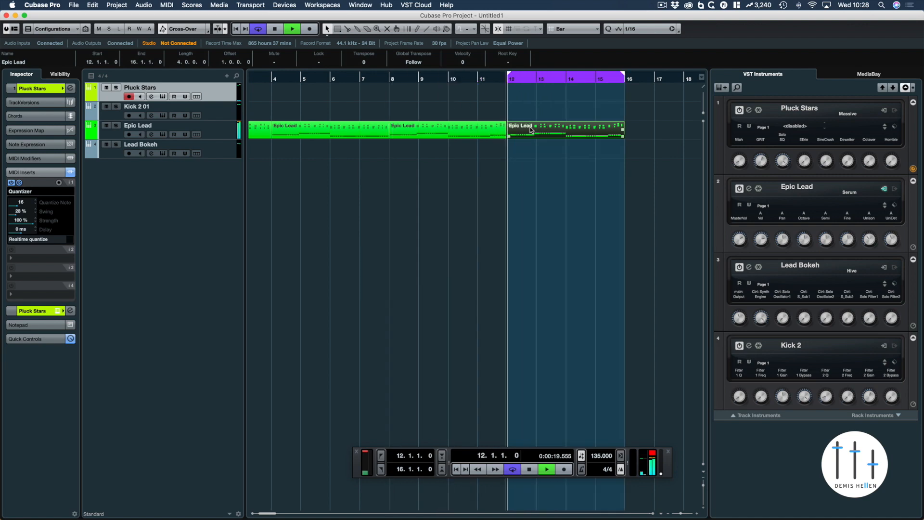
key("space")
Open the bar 12 part for note editing and transpose all its notes up an octave
double_click(530, 128)
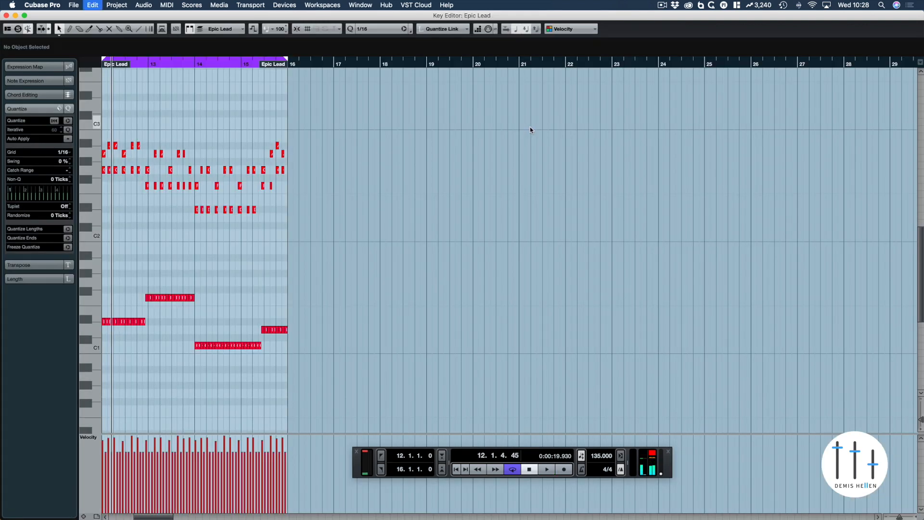
key("Return")
key("h")
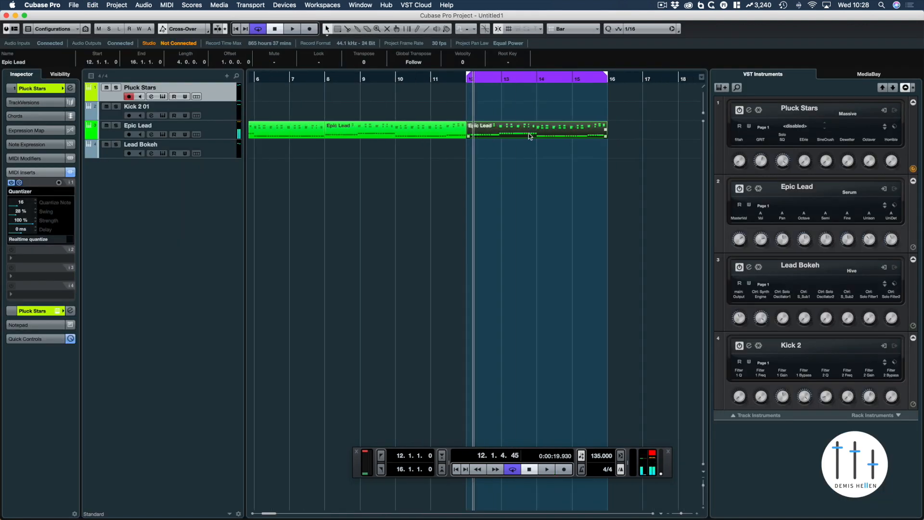
key("Return")
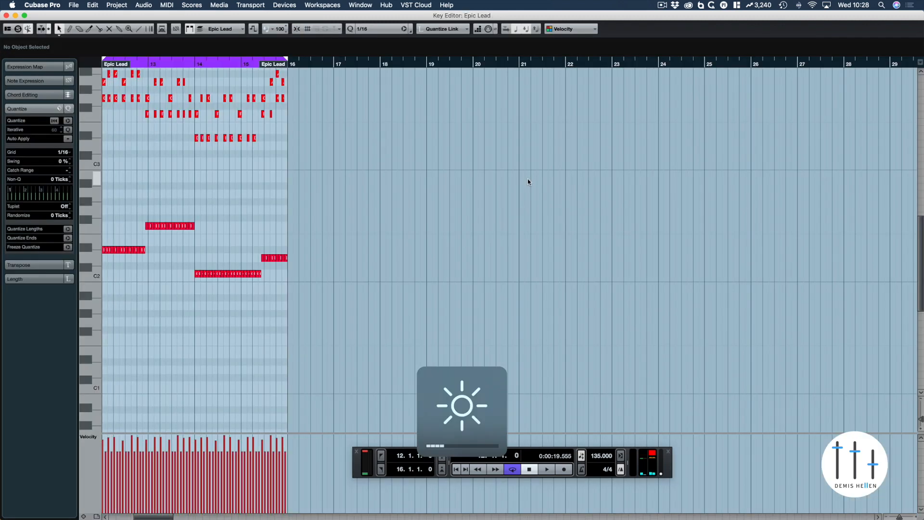
Play the looped phrase from bar 12 to 16, examine its melody and bass notes, and stop playback
key("space")
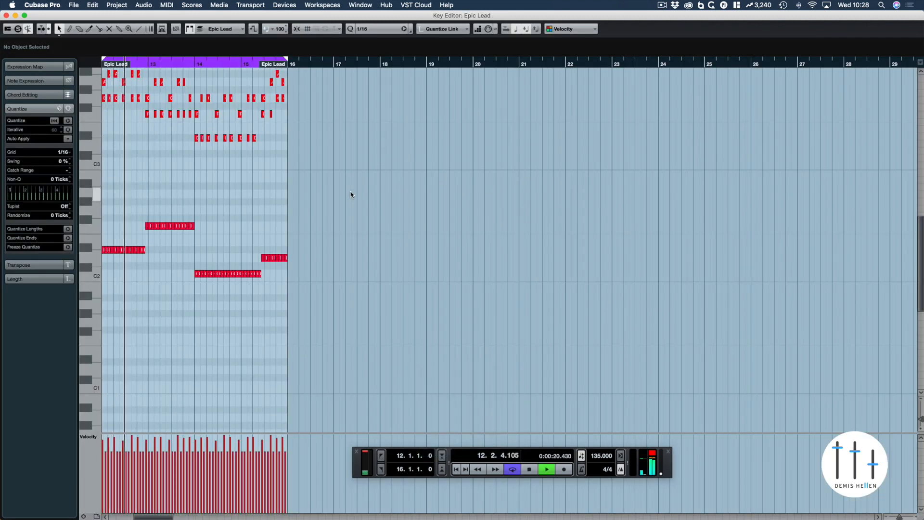
key("h")
key("h")
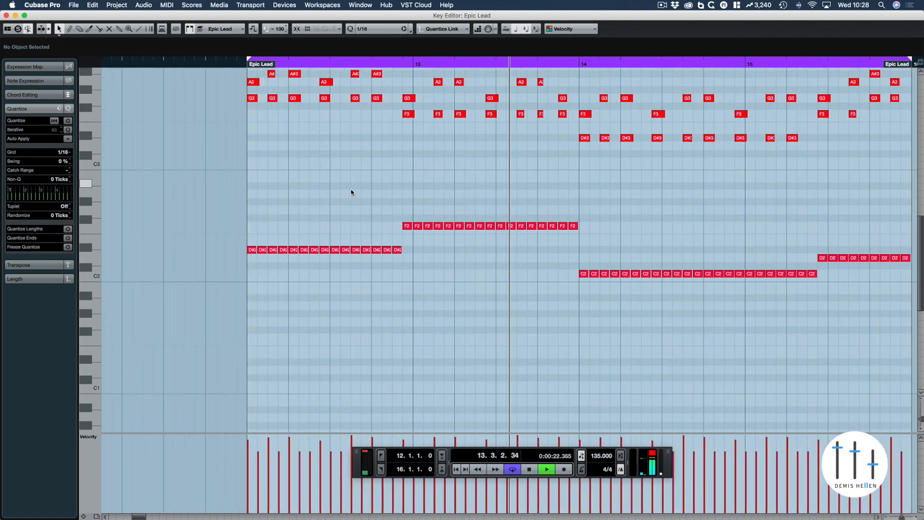
scroll(352, 163, "up", 3)
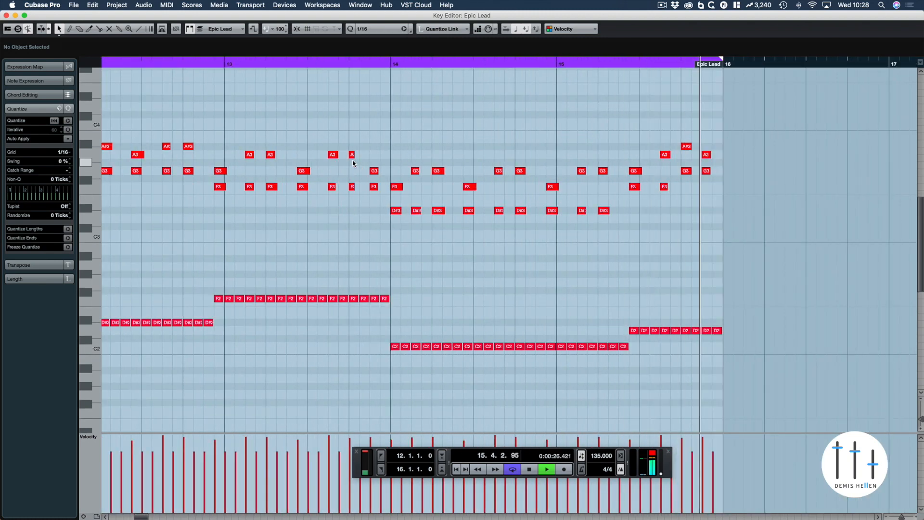
key("g")
key("g")
key("g")
key("g")
key("g")
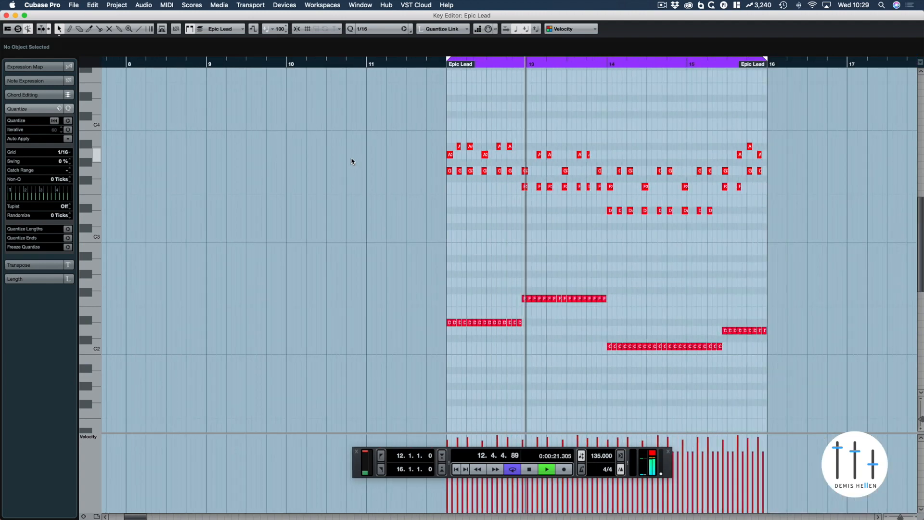
key("space")
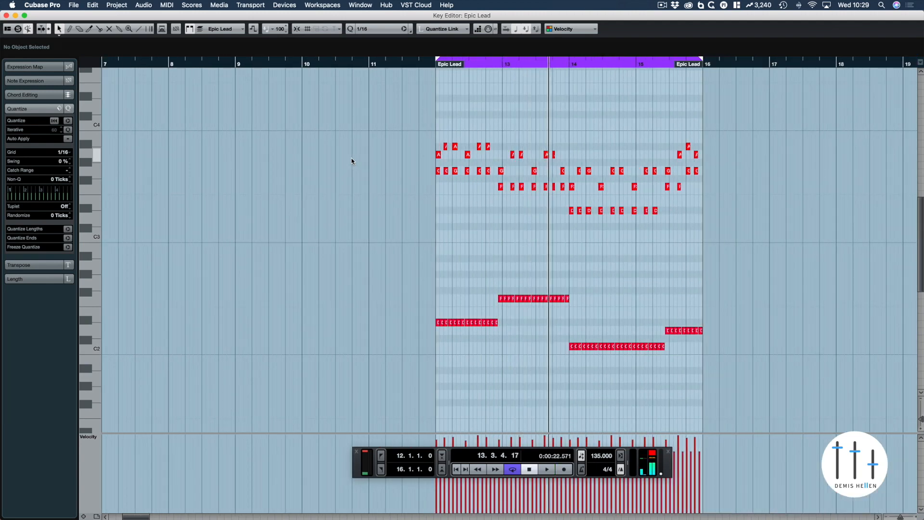
Raise the opening bass run in bar 12 to G2 and play the looped phrase
left_click_drag(380, 323, 379, 322)
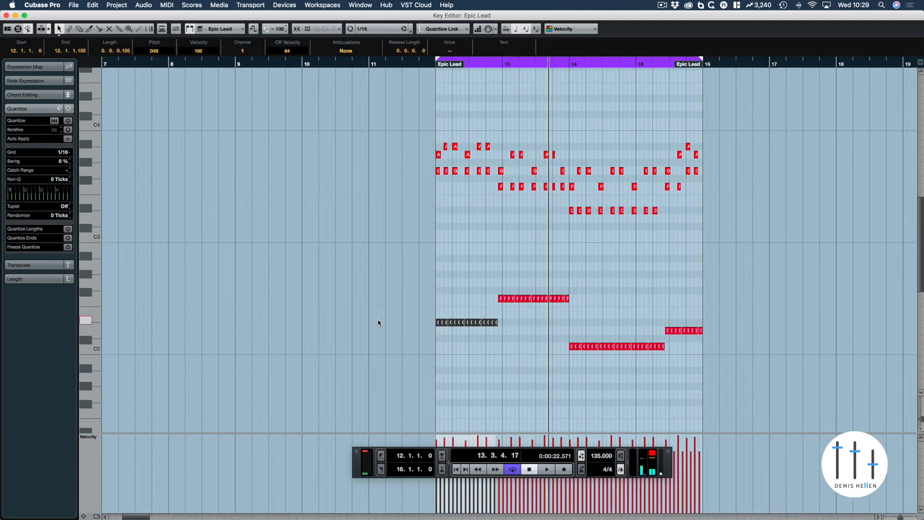
key("Up")
key("Up")
key("Up")
key("Up")
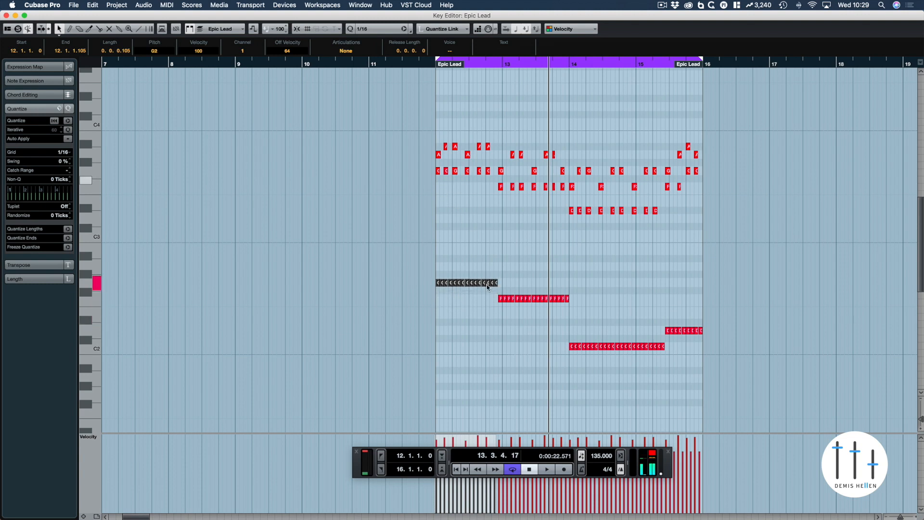
left_click(501, 306)
left_click_drag(607, 294, 608, 295)
left_click_drag(555, 343, 687, 356)
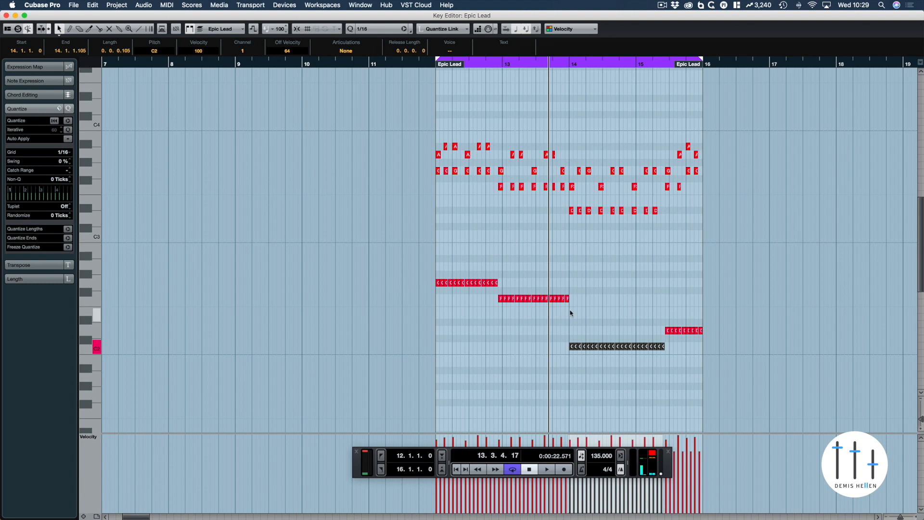
key("space")
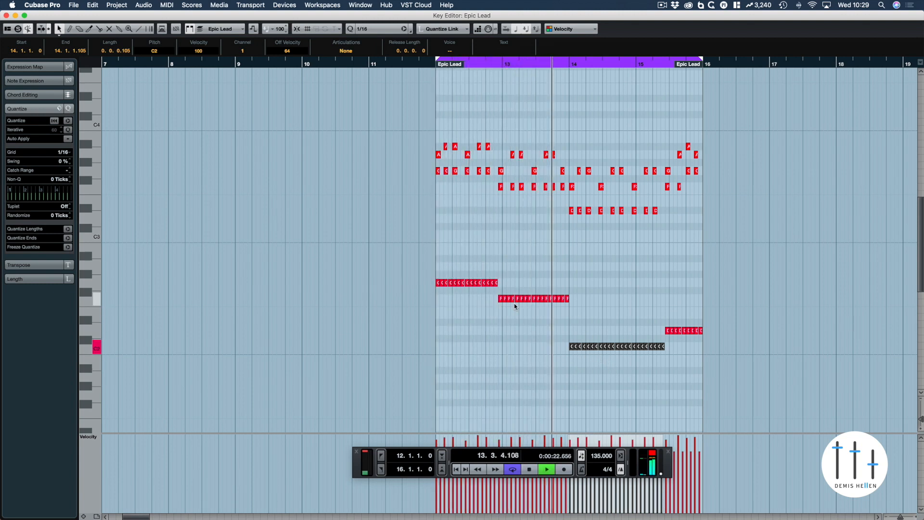
Raise the closing bass run, from 15.2.4 to the end of the part, to F2
left_click_drag(728, 318, 656, 336)
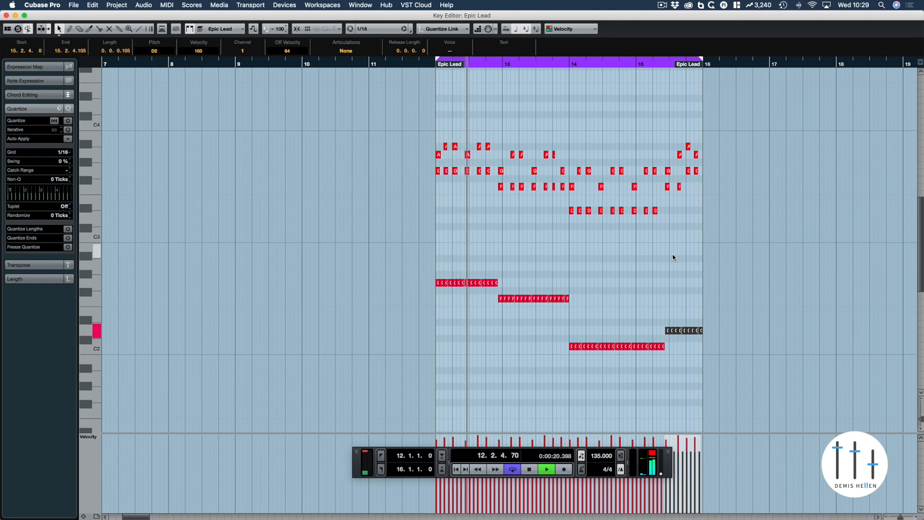
key("Up")
key("Up")
key("Up")
Lower the closing bass notes from 15.2.4 up to beat 15.4 to D#2
left_click_drag(726, 271, 688, 309)
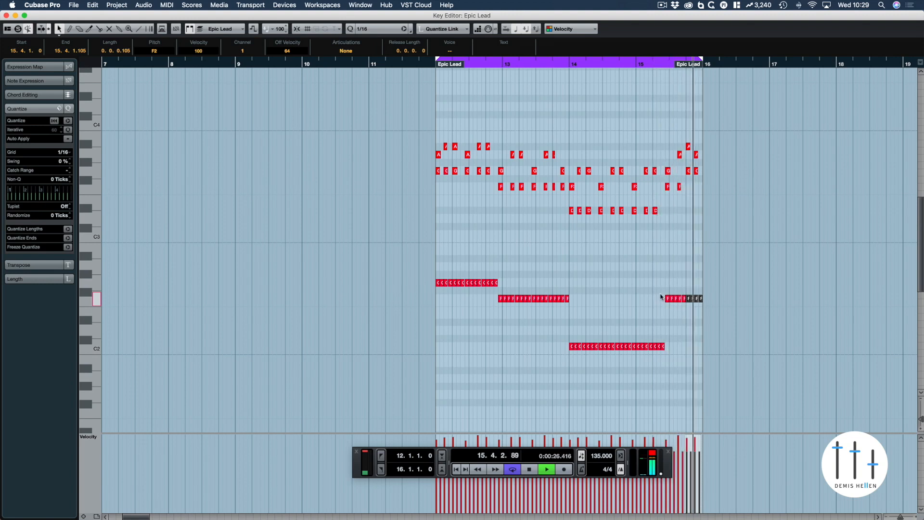
left_click_drag(660, 297, 684, 304)
key("Down")
key("Down")
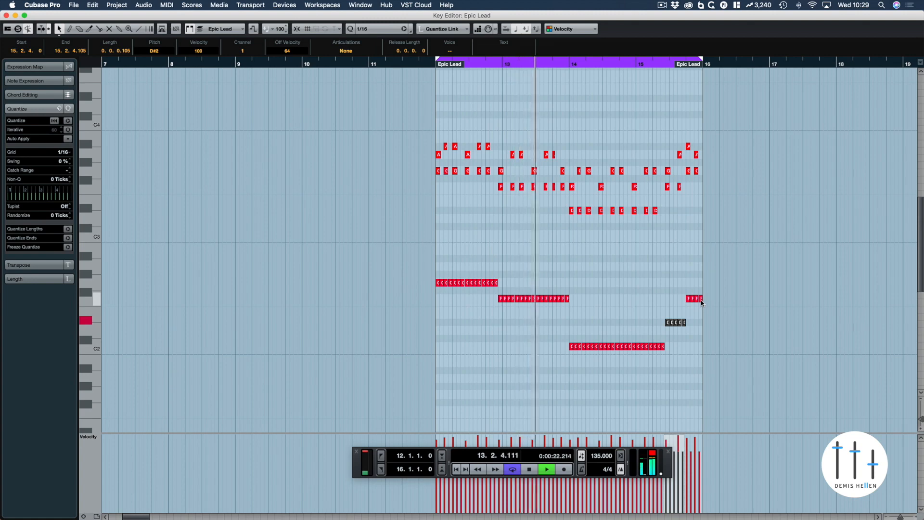
Try extending the D#2 bass run through 15.4.1, with F2 bass notes from 15.4.2 to the end
scroll(700, 299, "up", 5)
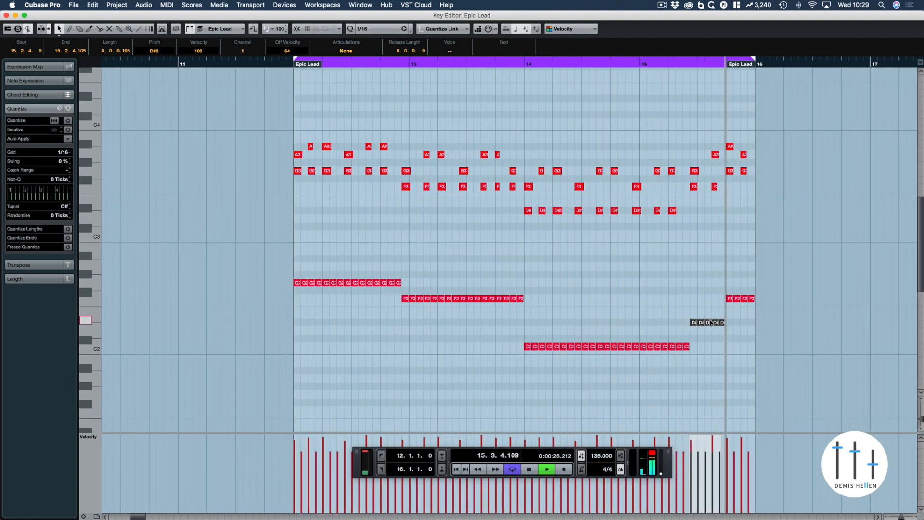
left_click_drag(716, 294, 713, 331)
key("Down")
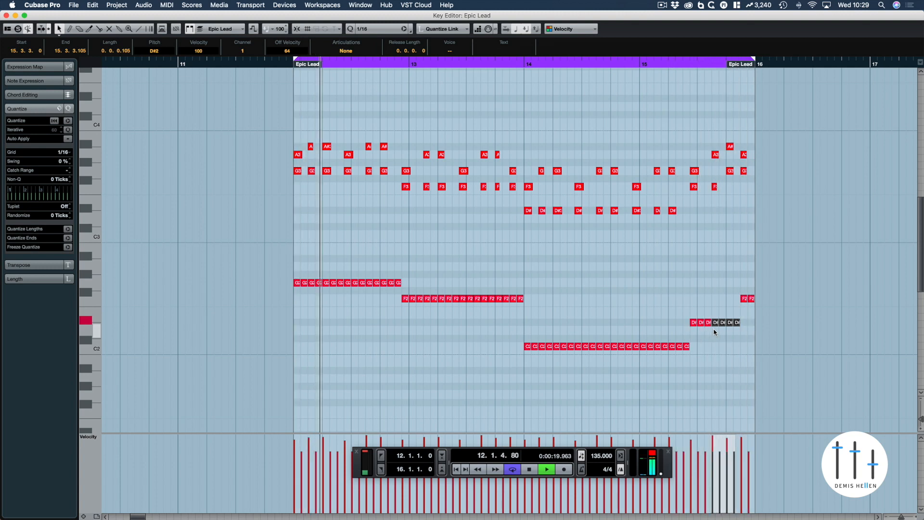
left_click_drag(741, 311, 736, 324)
key("Up")
key("Up")
key("Up")
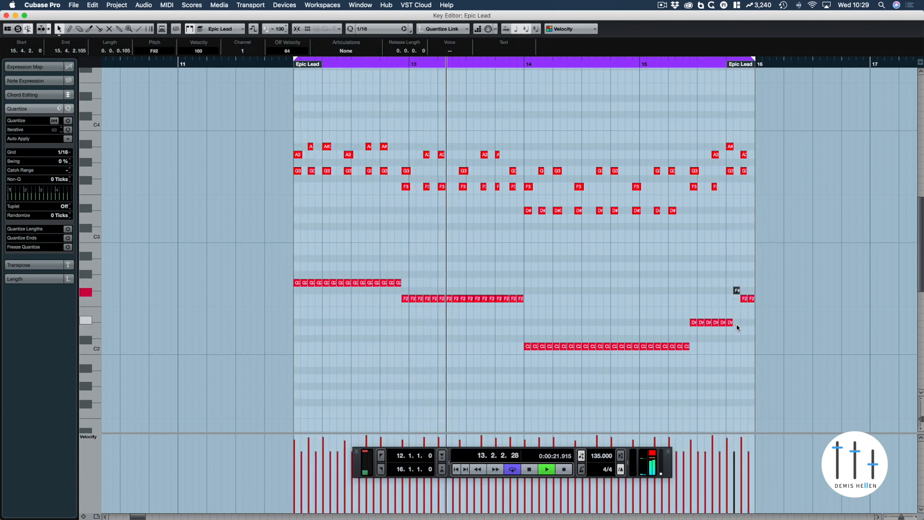
key("Down")
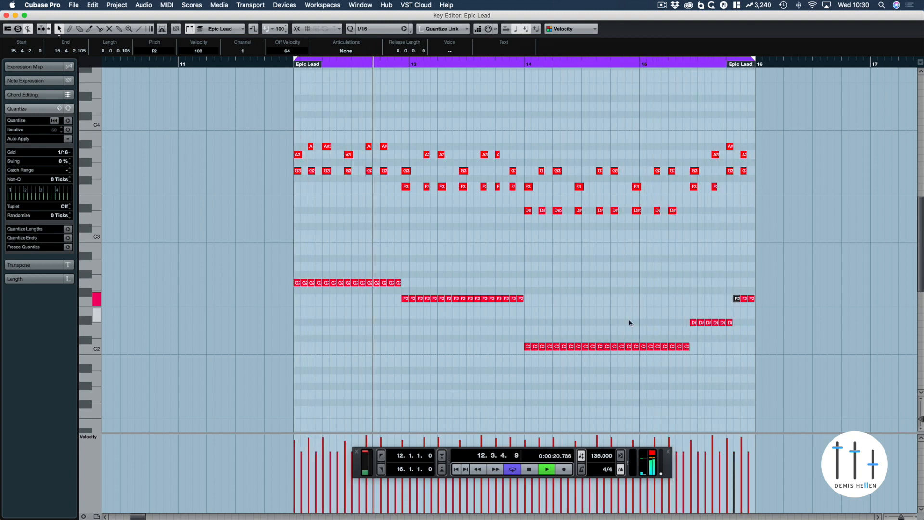
Stop playback and try lowering the last three bass notes, from 15.4.2, to D#2
key("space")
left_click_drag(712, 287, 782, 310)
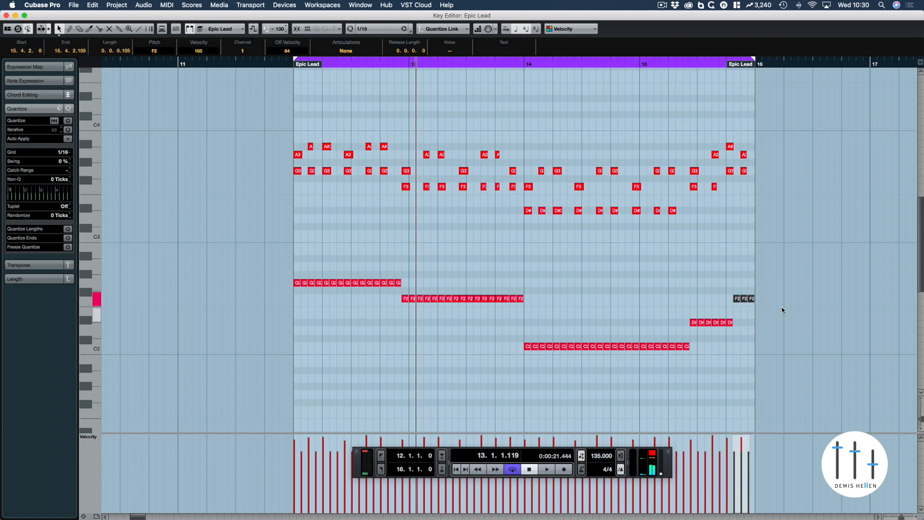
key("Down")
key("Down")
key("Down")
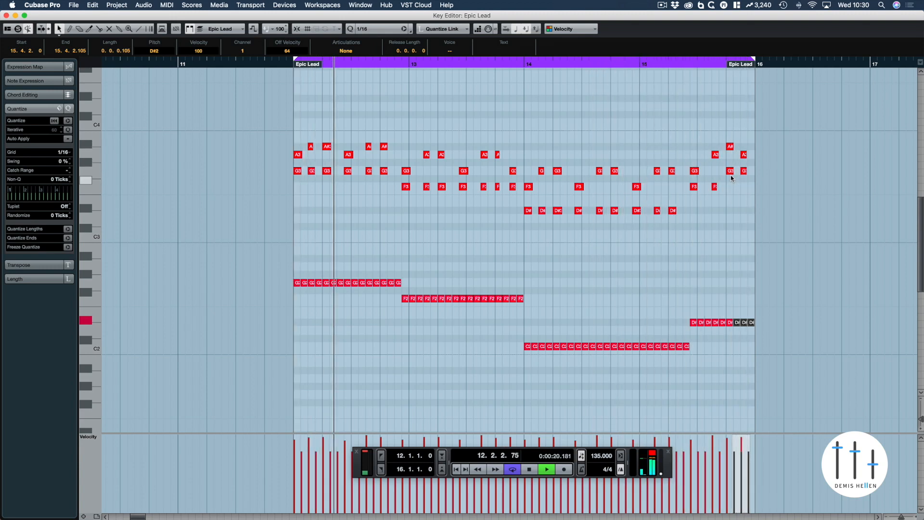
Lower the final two-note melody chord at 15.4.3 to G3 and F3
left_click_drag(746, 135, 746, 181)
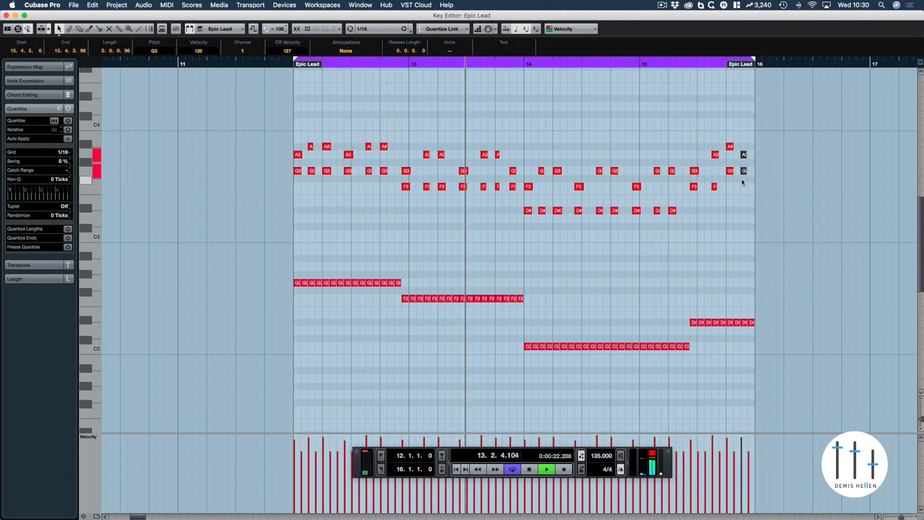
key("Down")
key("Down")
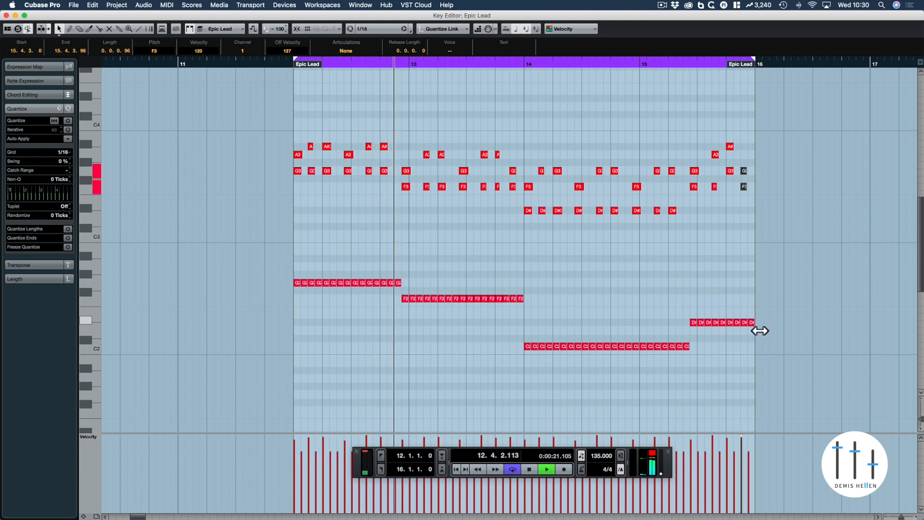
Raise the last four bass notes, from 15.4.1, to F2 and deselect them
left_click_drag(761, 308, 730, 331)
key("Up")
key("Up")
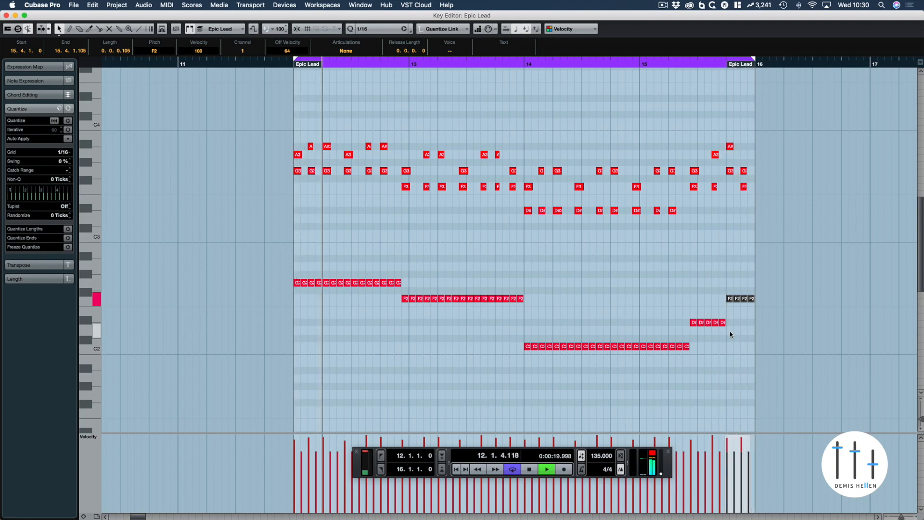
left_click(716, 275)
scroll(717, 275, "up", 5)
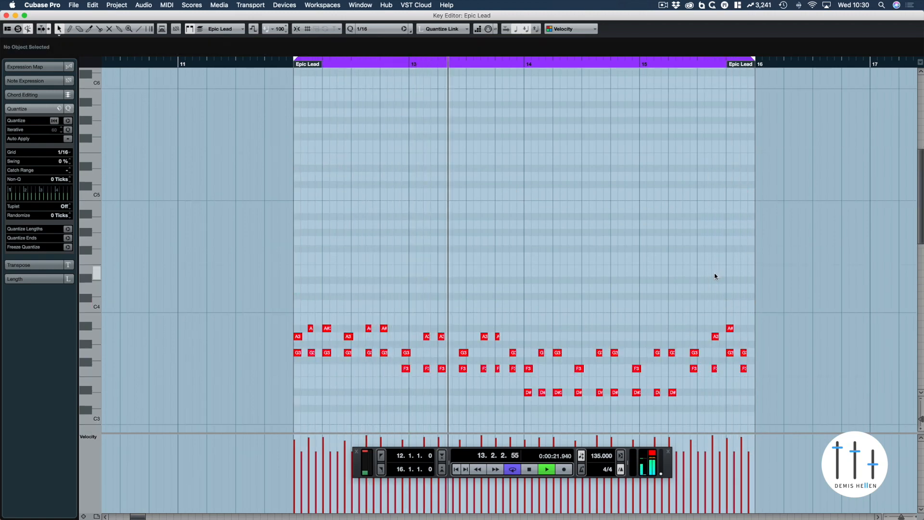
Stop playback, duplicate the bar 12 Epic Lead part to bar 16, and set the loop range to the copy
key("Return")
key("space")
key("super+d")
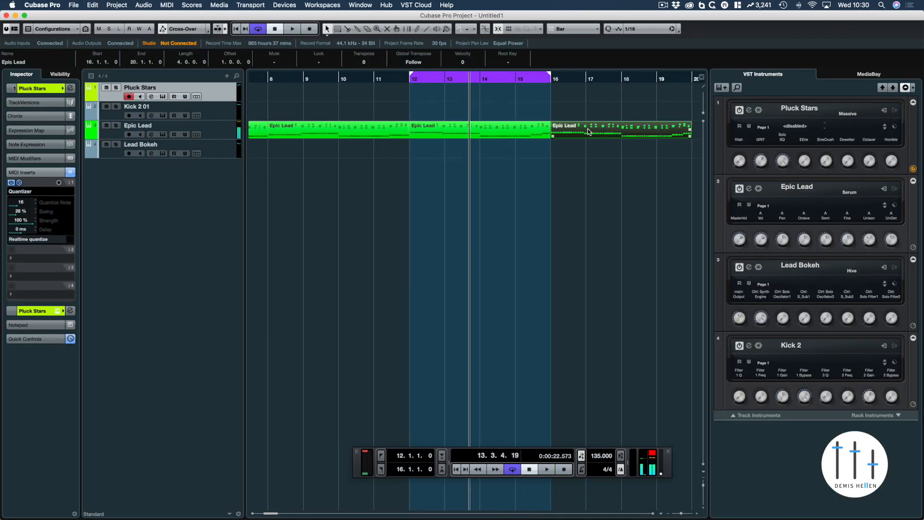
key("p")
Open the bar 16 copy for note editing and transpose all its bass notes down an octave
double_click(588, 132)
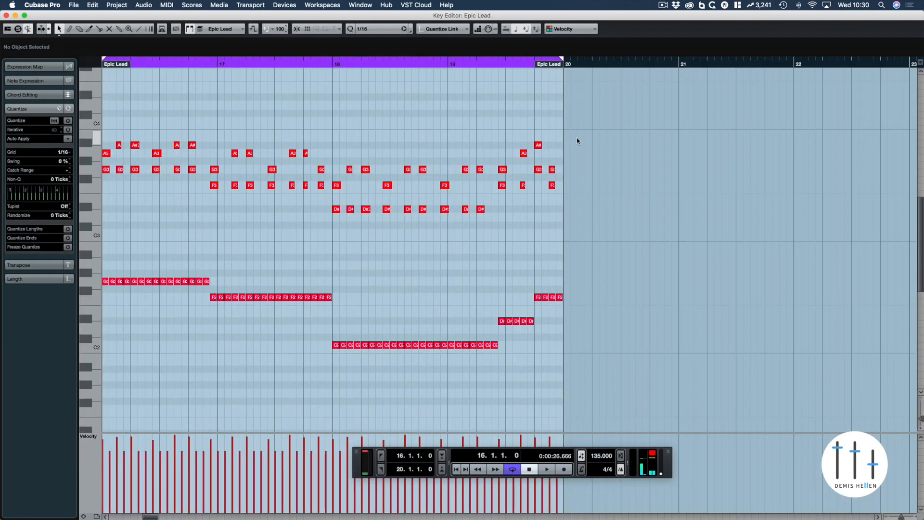
key("g")
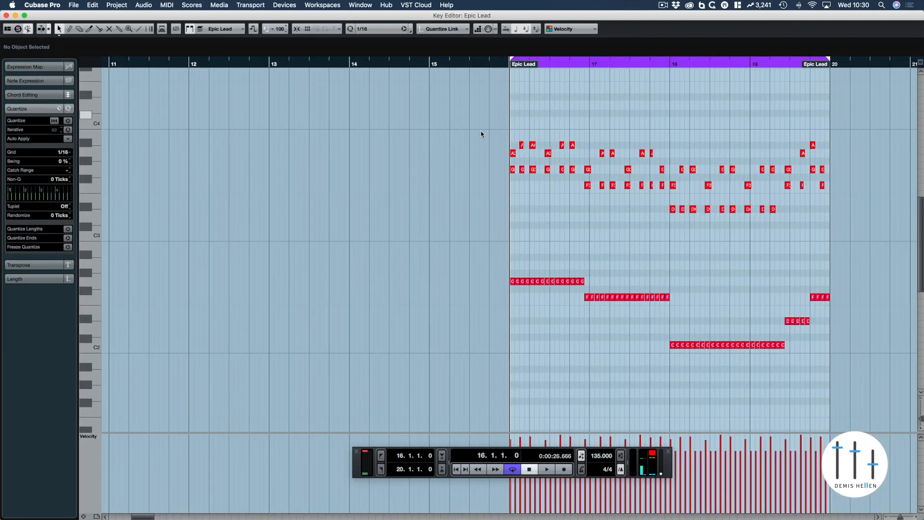
left_click_drag(466, 112, 590, 206)
left_click(824, 291)
left_click_drag(470, 248, 862, 380)
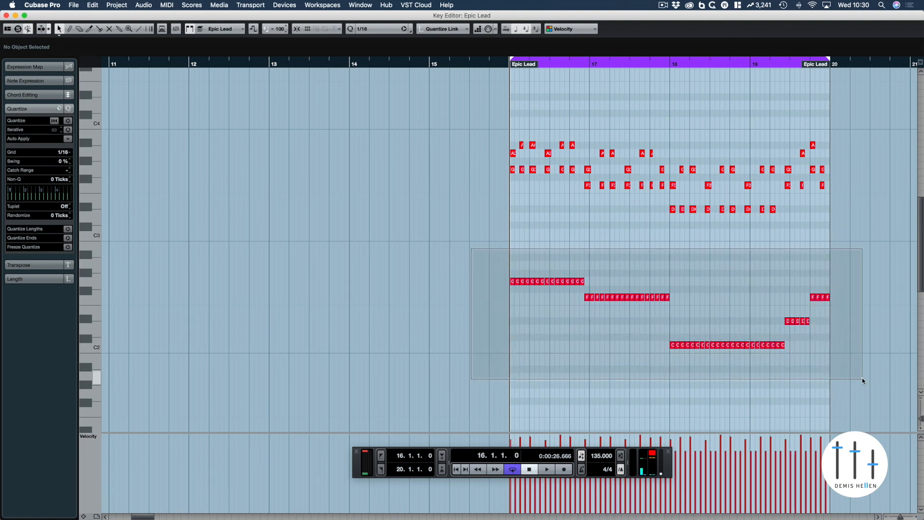
key("shift+Down")
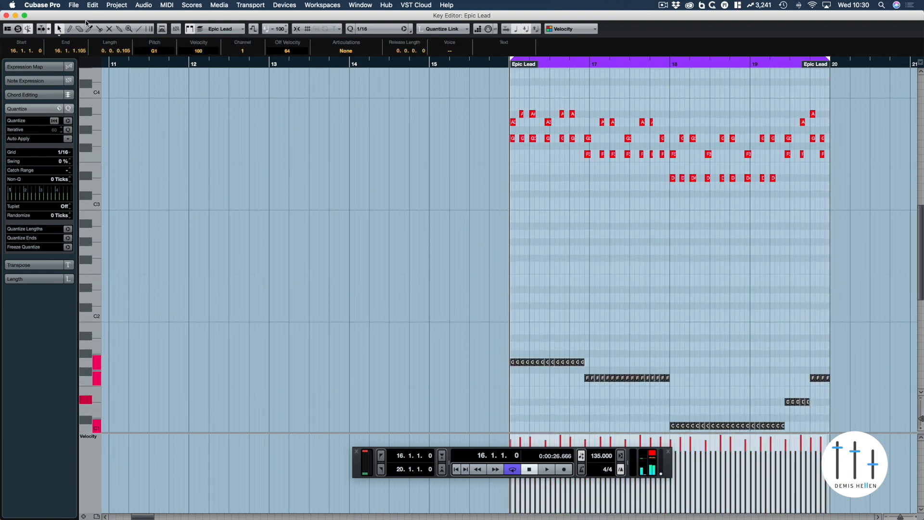
Draw 1/16 G2 notes into the gaps between the melody notes in bar 16
key("h")
key("h")
key("h")
key("h")
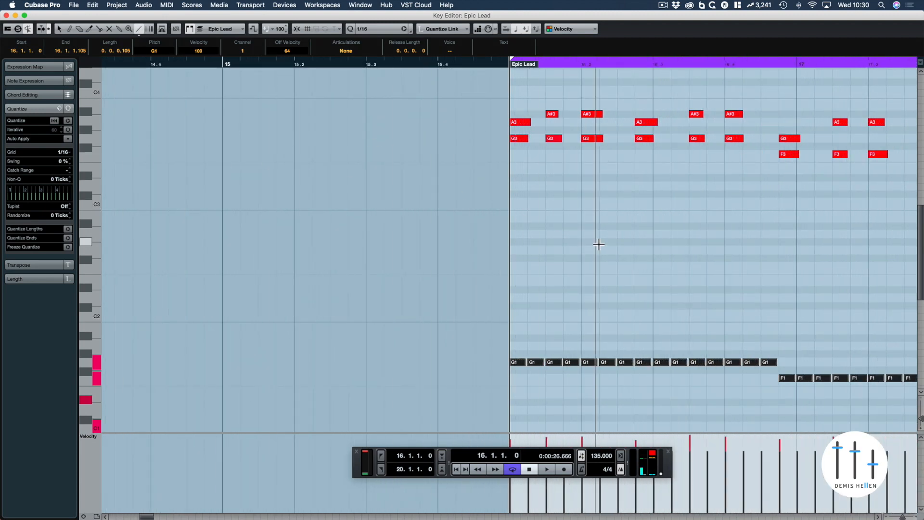
scroll(508, 231, "right", 5)
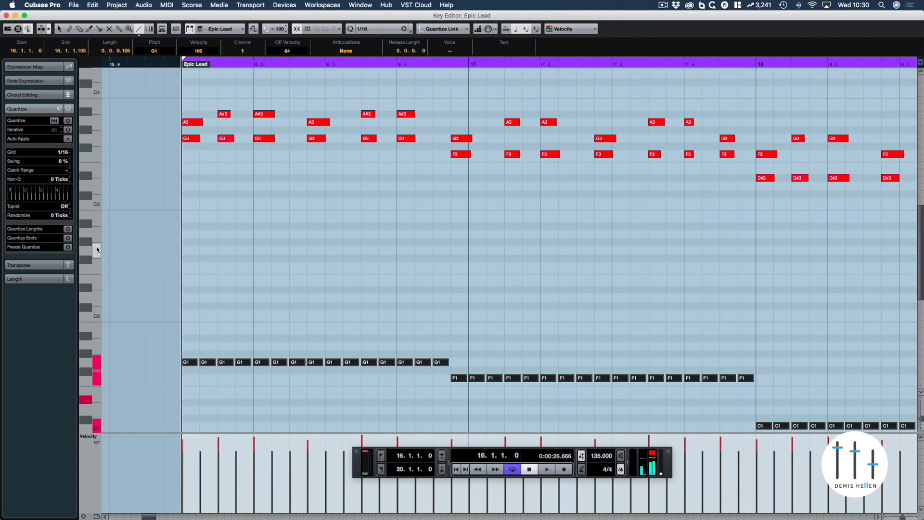
left_click(246, 252)
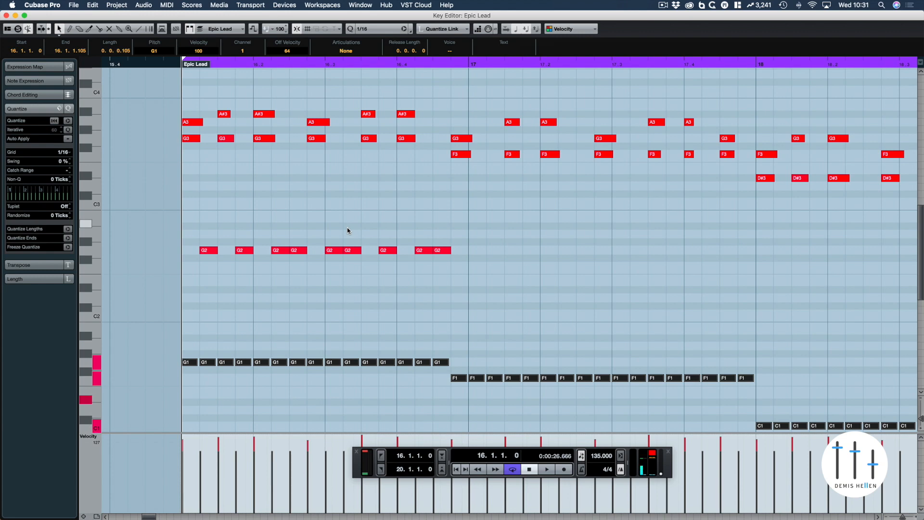
left_click(356, 201)
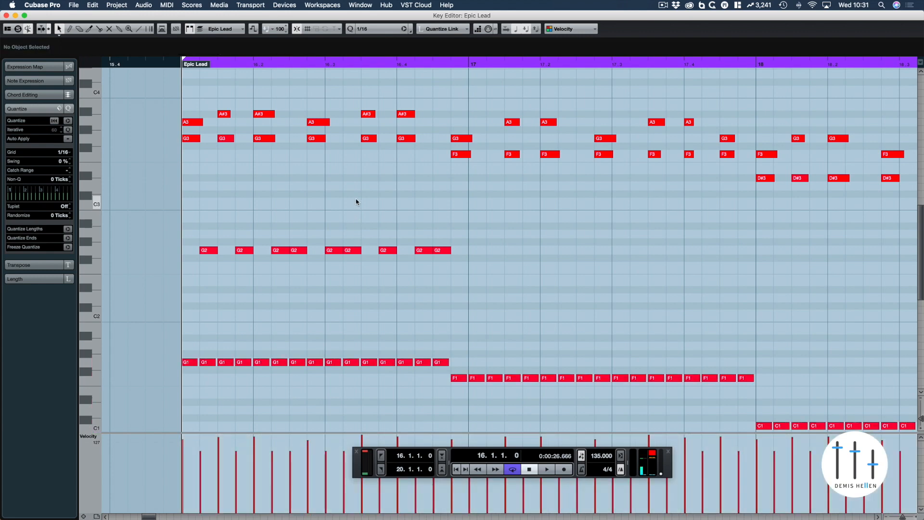
Delete the G1 bass run and the first F1 notes before 17.1.3, and shorten the loop to bar 16 only
key("g")
key("g")
key("g")
key("g")
key("g")
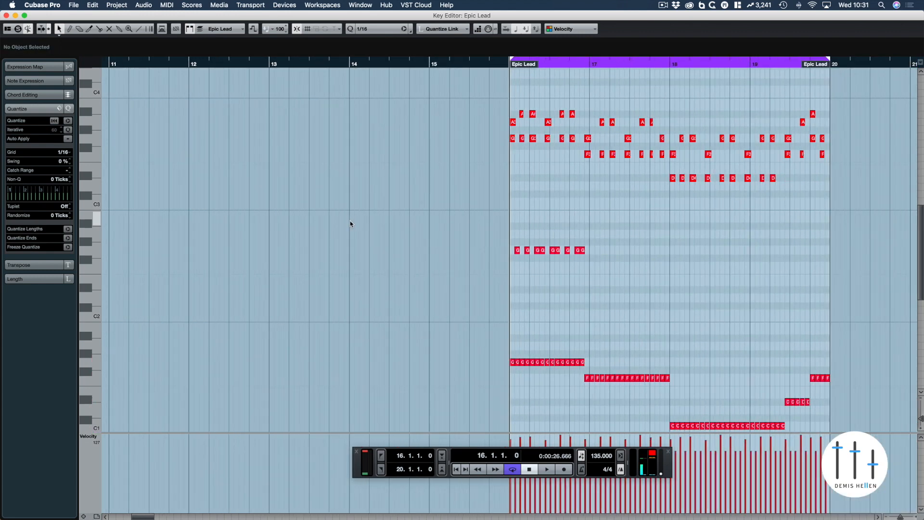
scroll(355, 224, "right", 5)
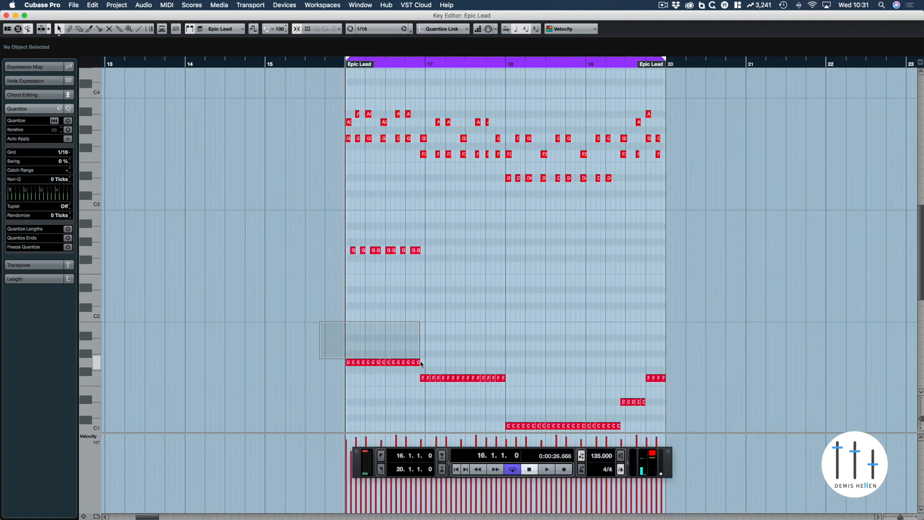
left_click_drag(420, 360, 433, 387)
key("Delete")
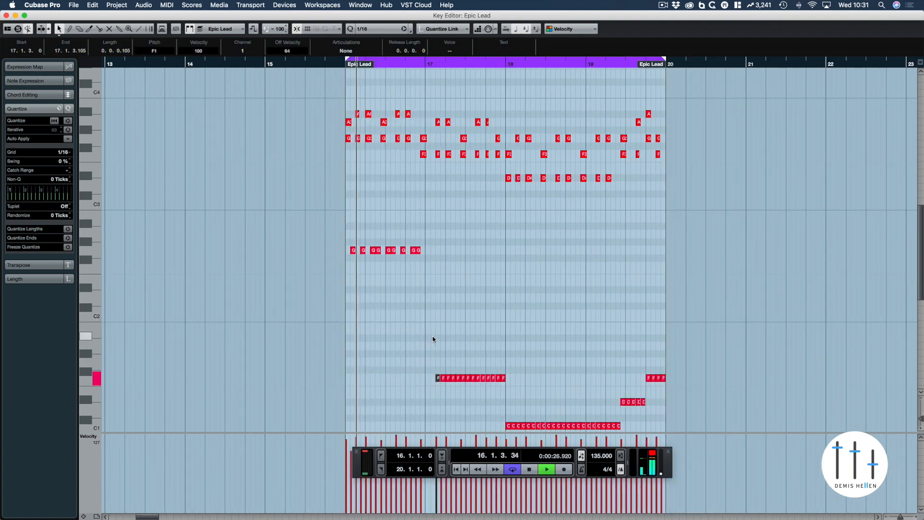
left_click(427, 66, "alt")
key("Escape")
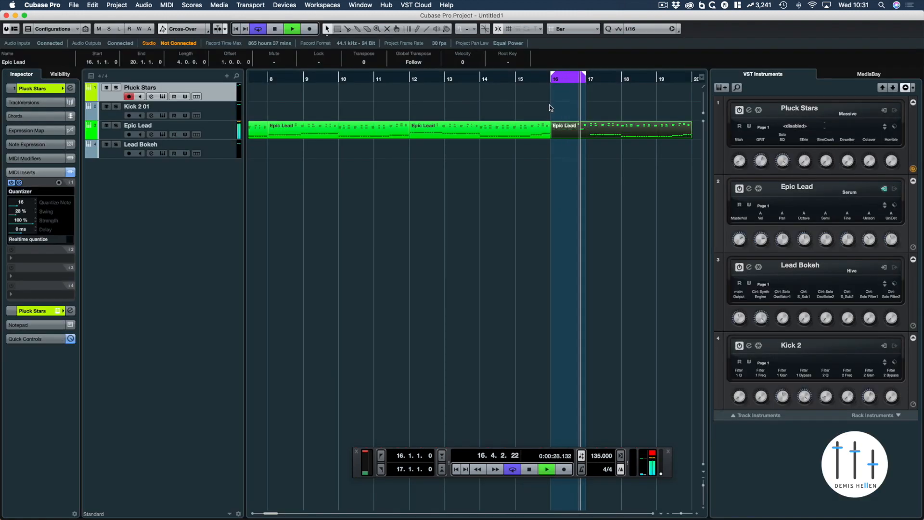
Record a kick on every beat of bar 16 on the Kick 2 01 track
left_click(229, 109)
left_click(309, 29)
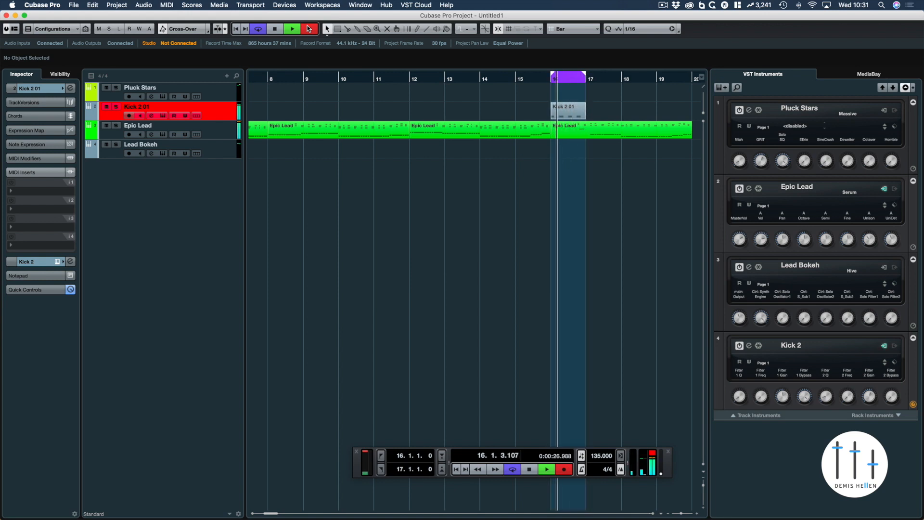
key("space")
Open the recorded Kick 2 01 part, play it, and raise the velocity of all four kick notes to the maximum
left_click(590, 114)
left_click(568, 110)
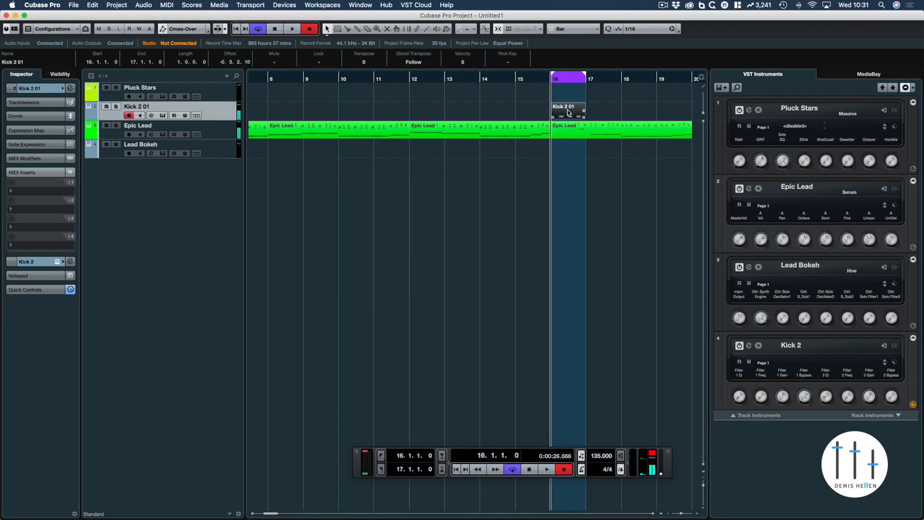
double_click(568, 112)
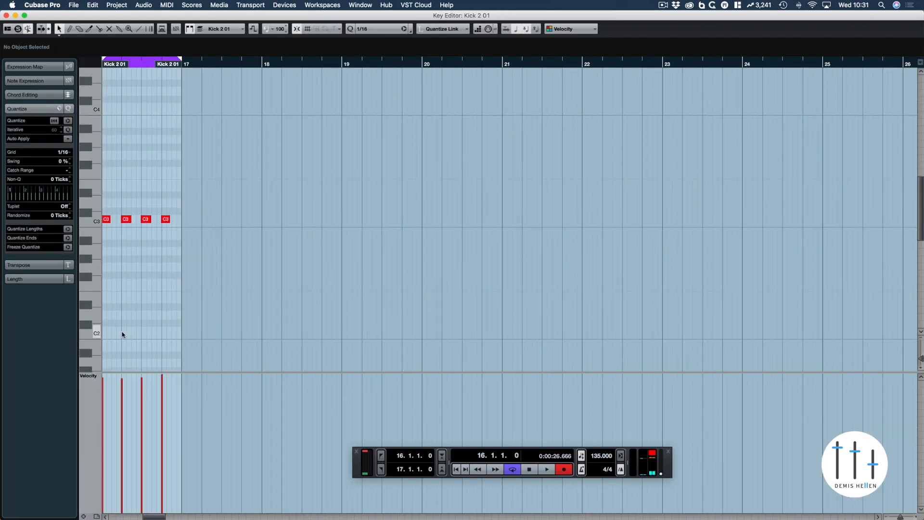
key("space")
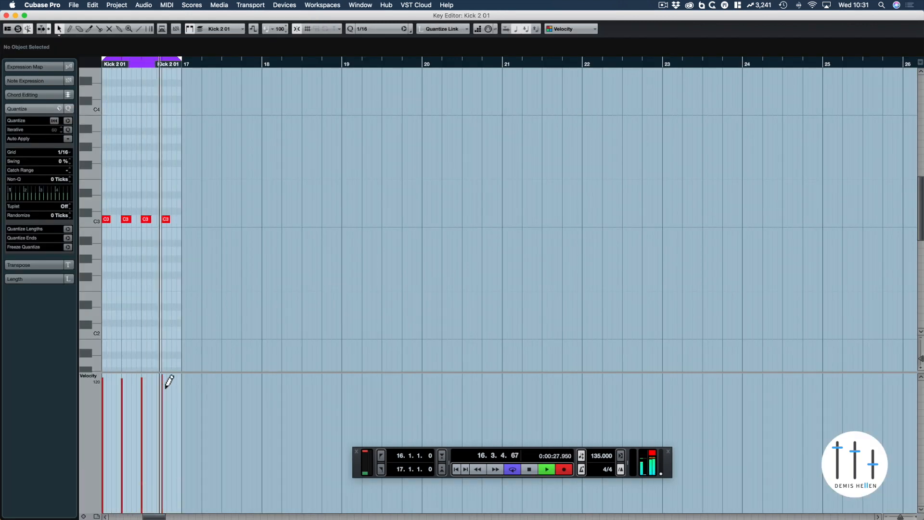
key("super+a")
left_click(135, 304)
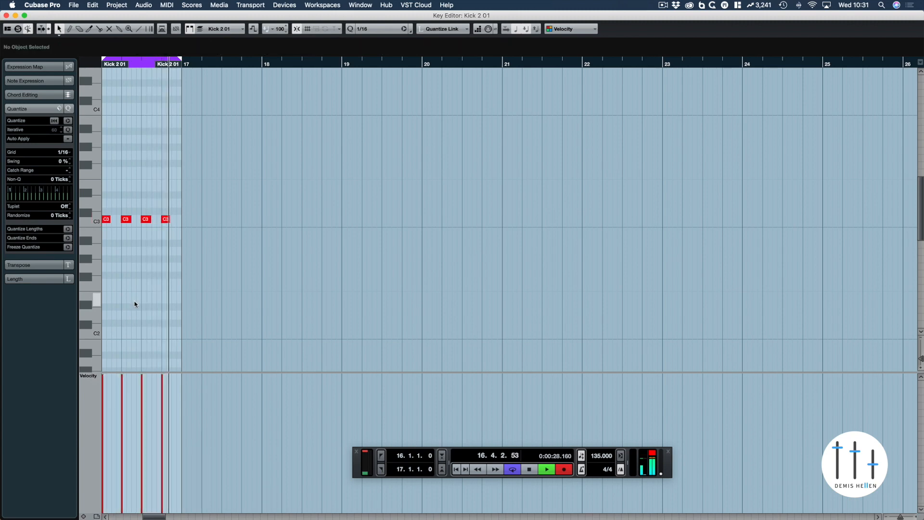
Return to the project, reopen the Kick 2 01 part to check its four notes, and close it again
key("super+w")
left_click(565, 115)
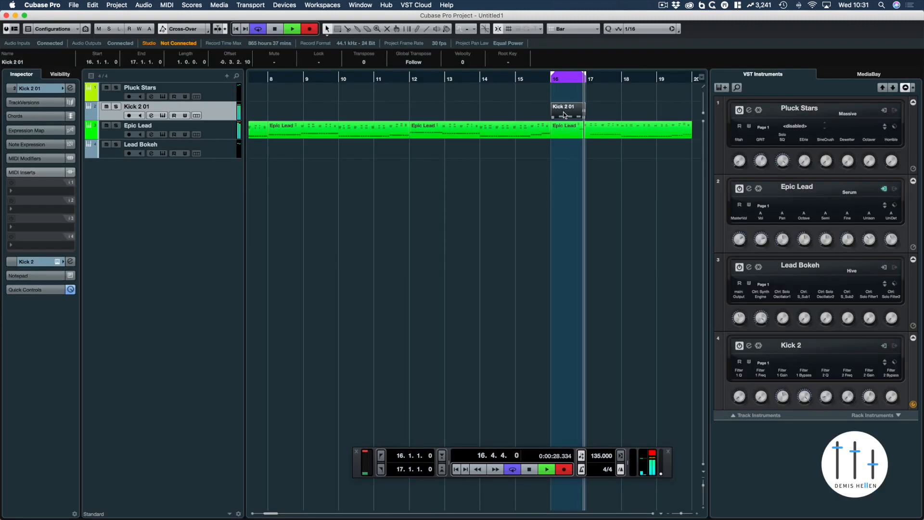
double_click(564, 115)
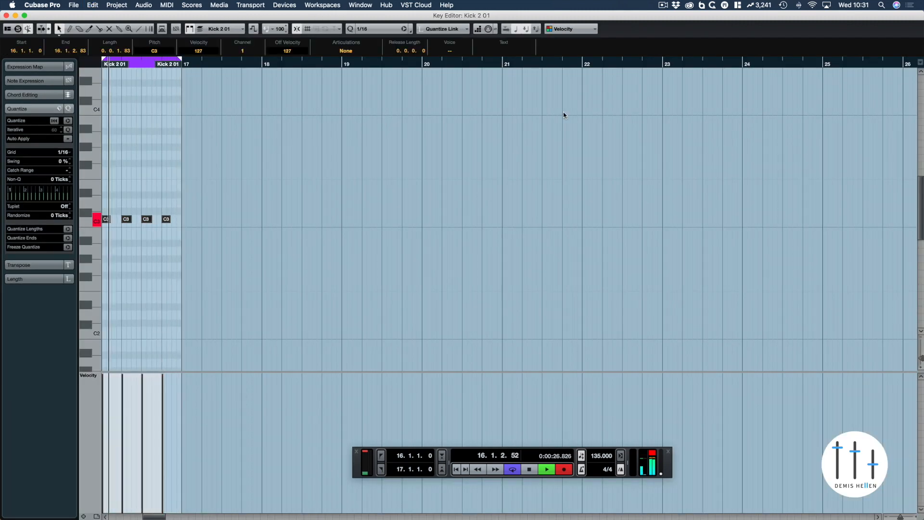
key("super+w")
Open the Epic Lead part at bar 16, examine the G2 notes between its melody notes during playback, and stop in the project view
double_click(564, 129)
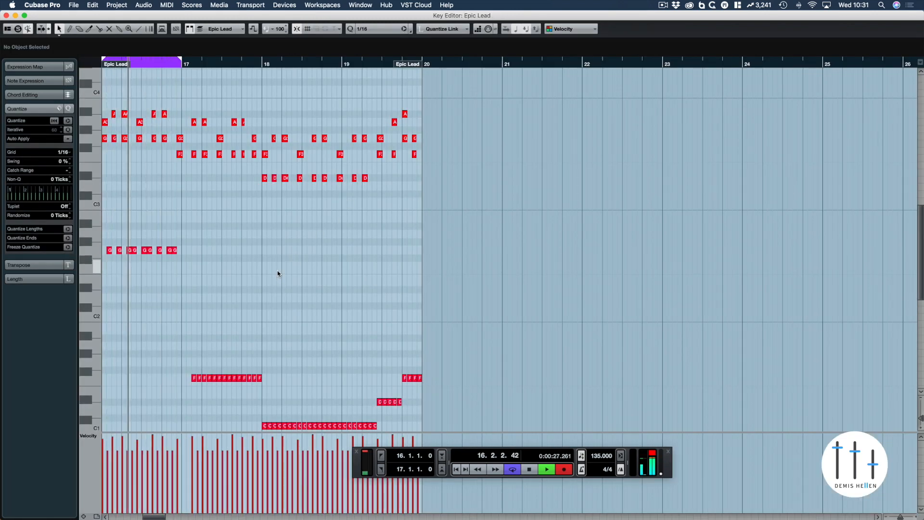
key("h")
key("h")
left_click_drag(594, 219, 350, 277)
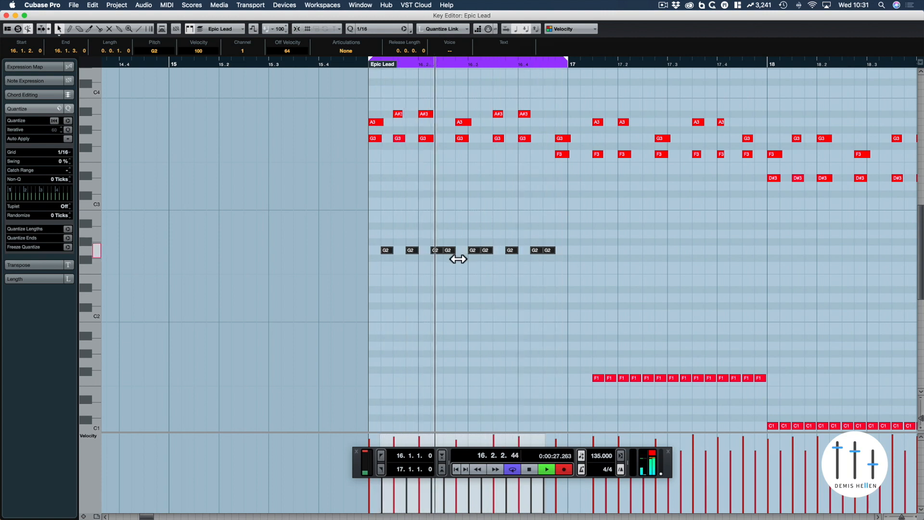
left_click(456, 238)
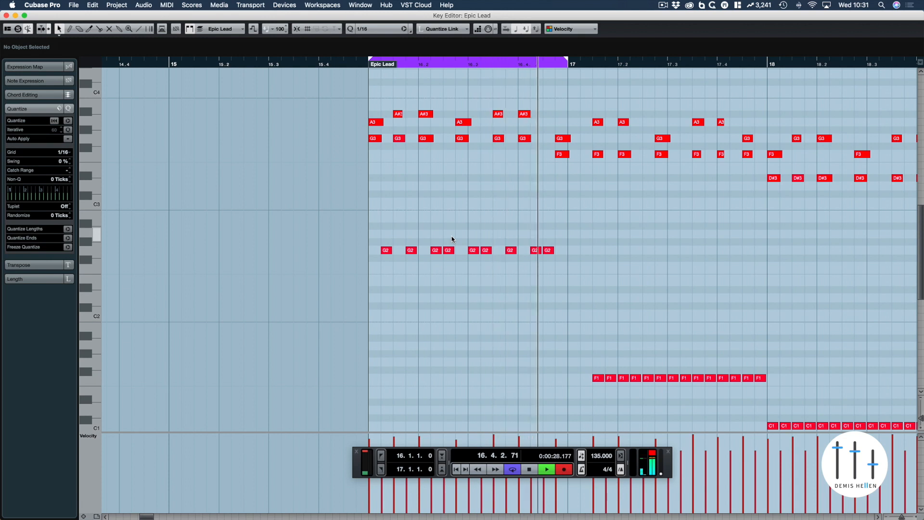
key("g")
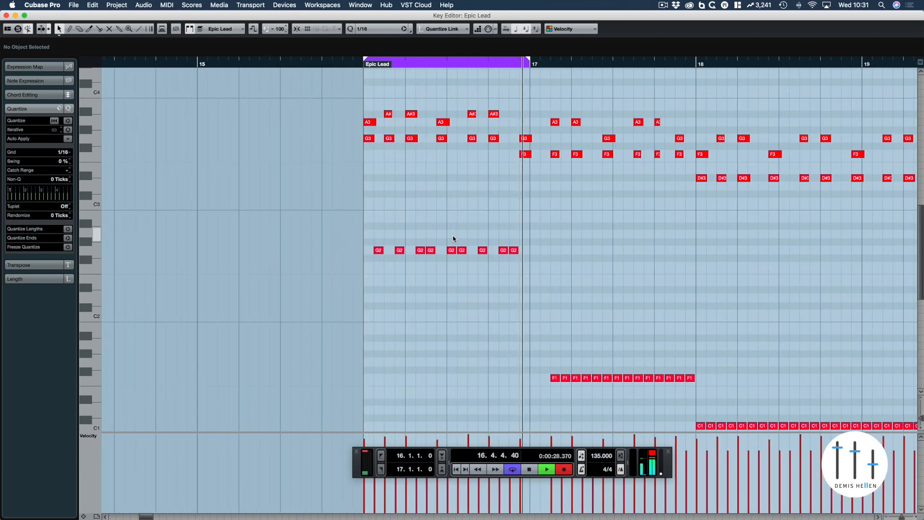
key("g")
key("Return")
key("space")
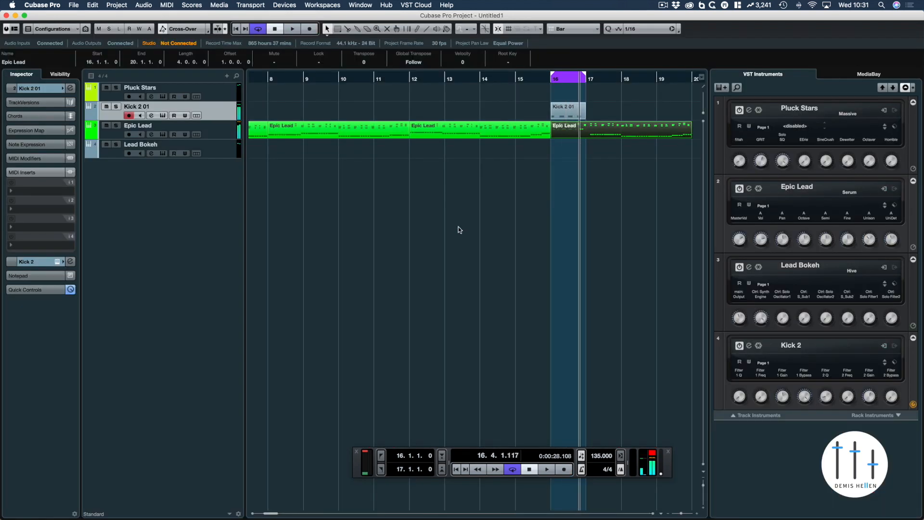
Duplicate the Epic Lead part at bar 16 to bar 20 and set the loop around the copy, bars 20 to 24
key("g")
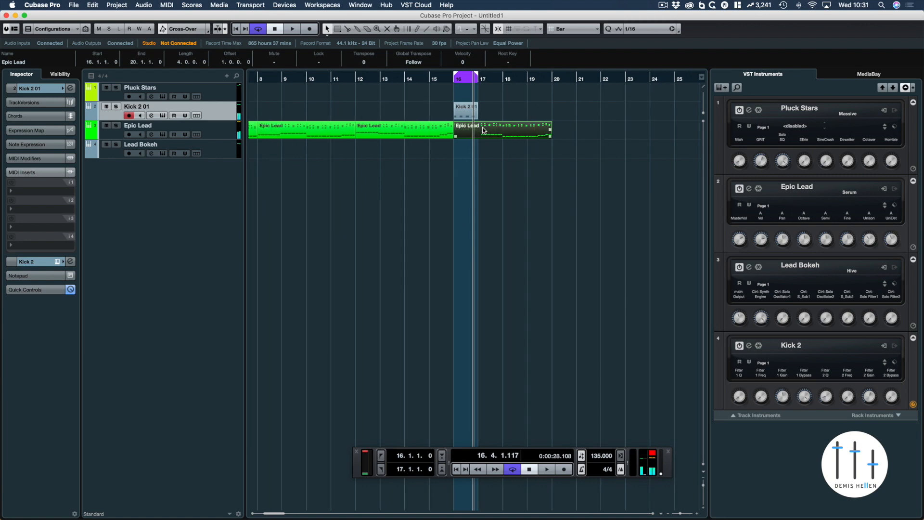
key("super+d")
key("p")
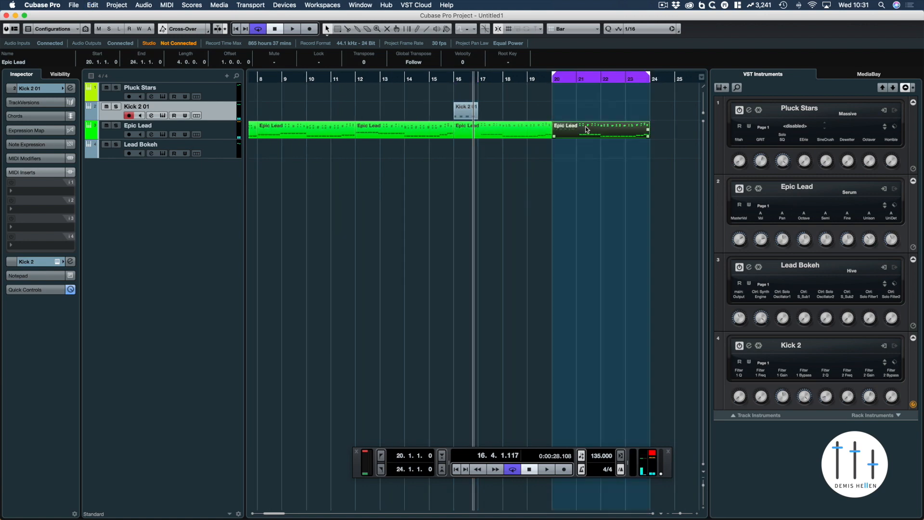
key("1")
Open the duplicated Epic Lead part and delete all the G2 notes in bar 20
double_click(586, 130)
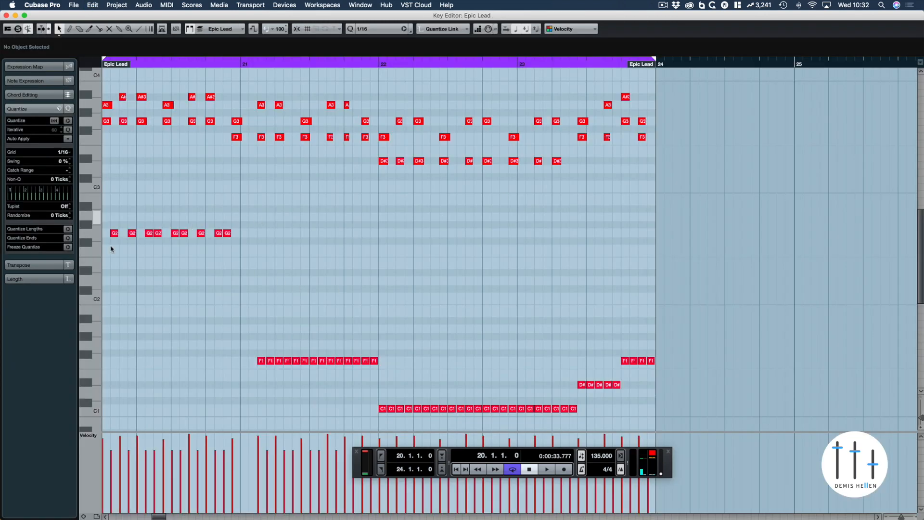
left_click_drag(254, 217, 102, 249)
key("Delete")
Shift every note in the duplicated part two 1/16 steps later so the melody begins at 20.1.3
left_click_drag(159, 166, 139, 157)
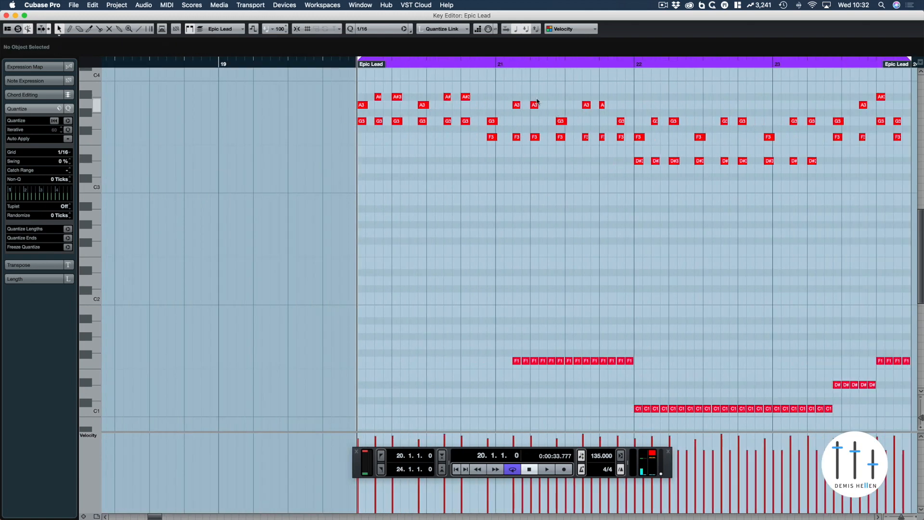
scroll(514, 84, "up", 3)
key("super+a")
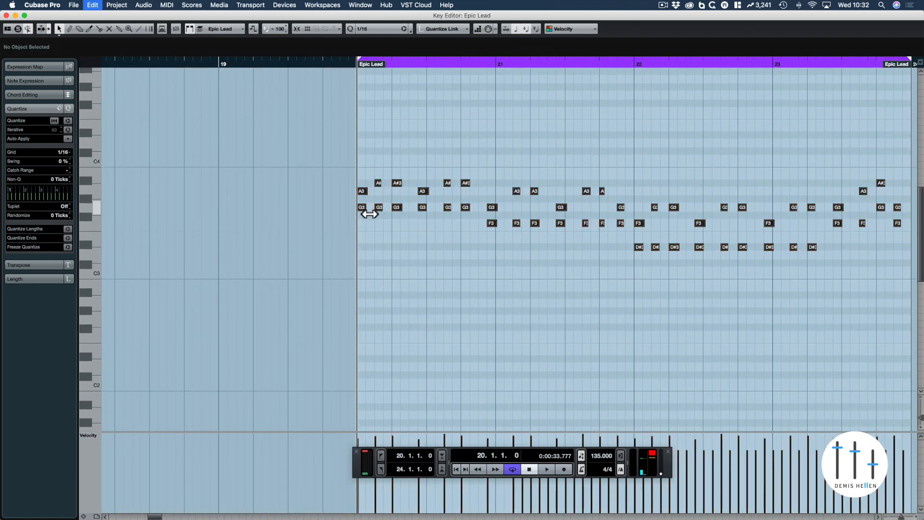
left_click_drag(380, 211, 378, 208)
left_click(489, 190)
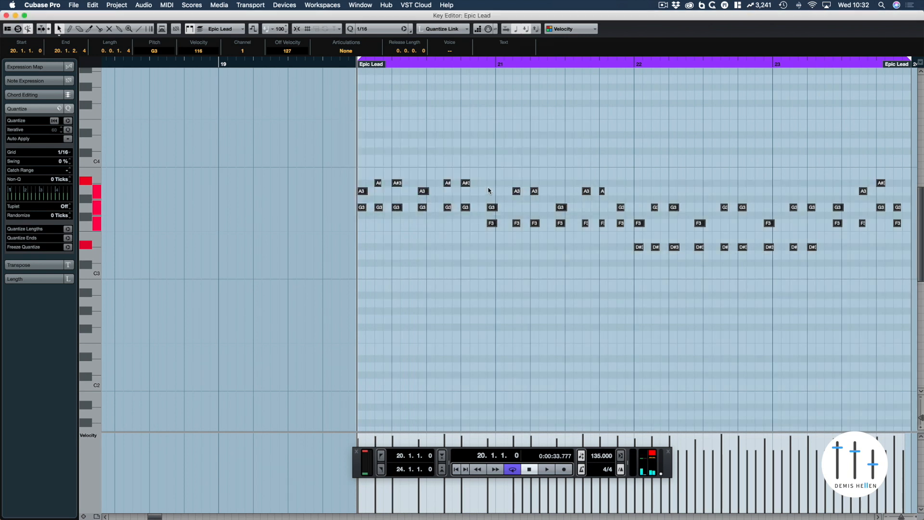
scroll(474, 155, "right", 3)
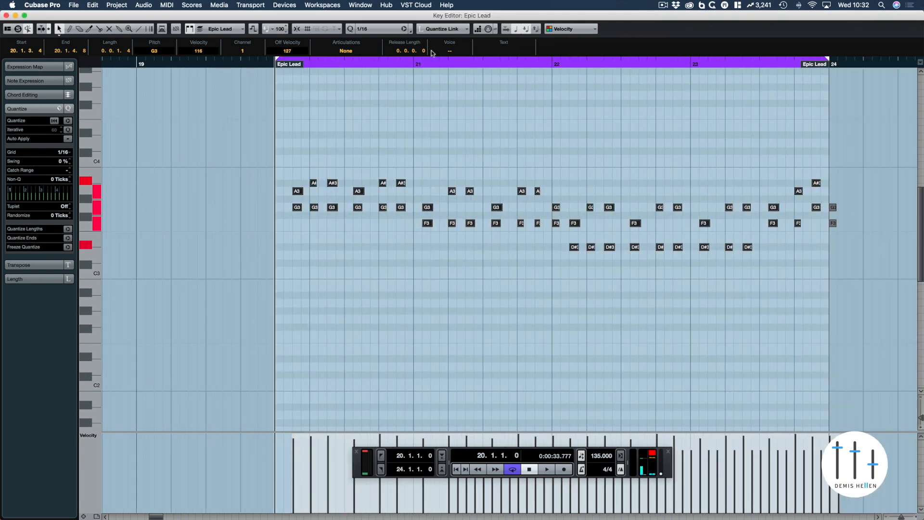
Shorten the loop to end at bar 22 and play the shifted melody
left_click(553, 64, "alt")
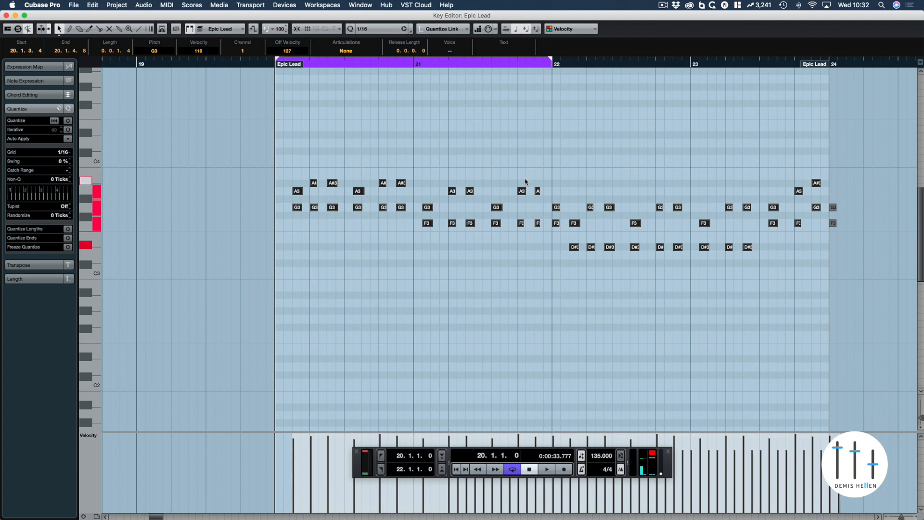
key("space")
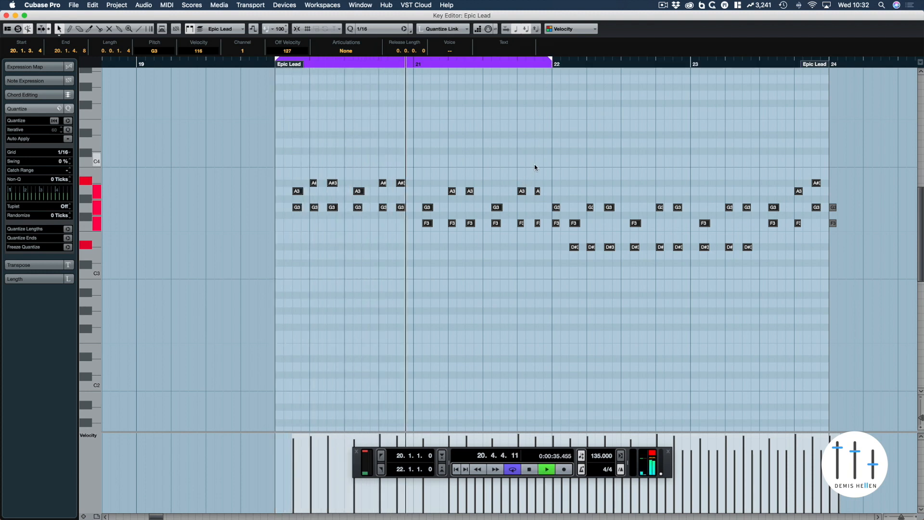
key("space")
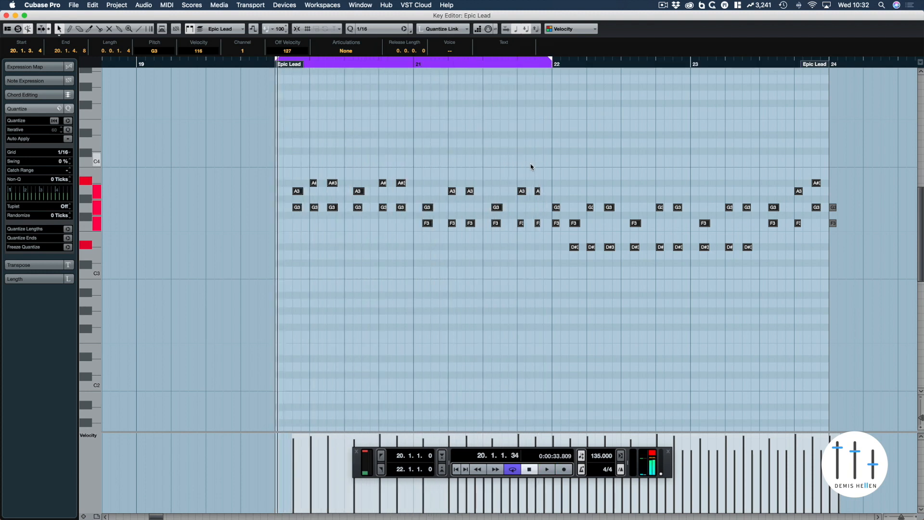
key("space")
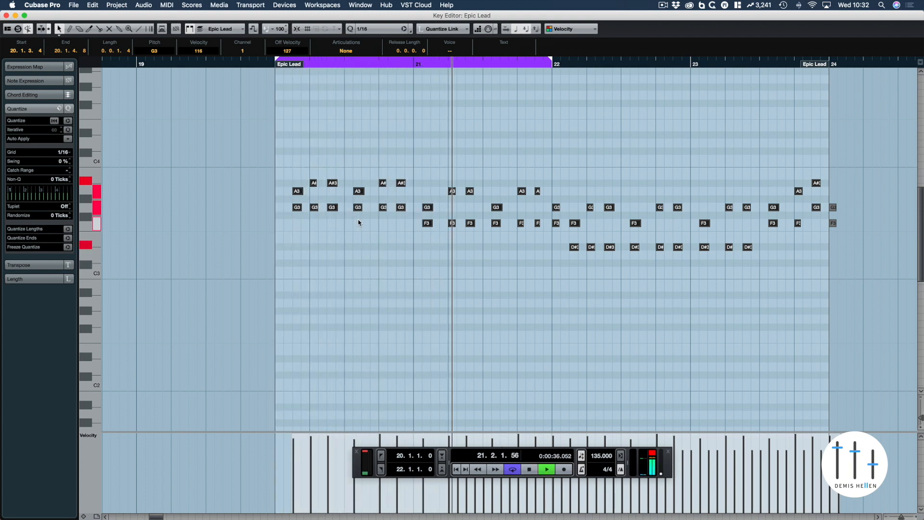
Delete all the F1, C1 and D#1 bass notes under the shifted melody, stopping playback
scroll(364, 218, "down", 3)
scroll(365, 215, "down", 3)
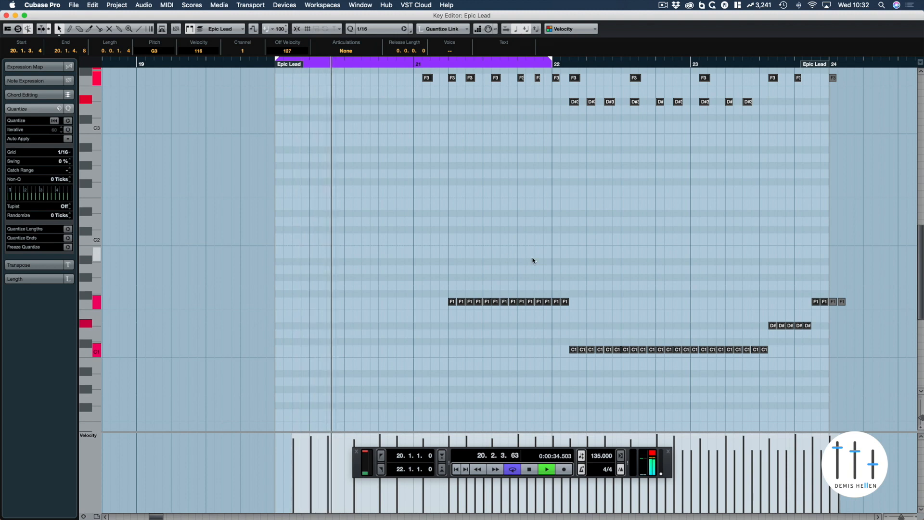
left_click(849, 277)
left_click_drag(860, 267, 428, 380)
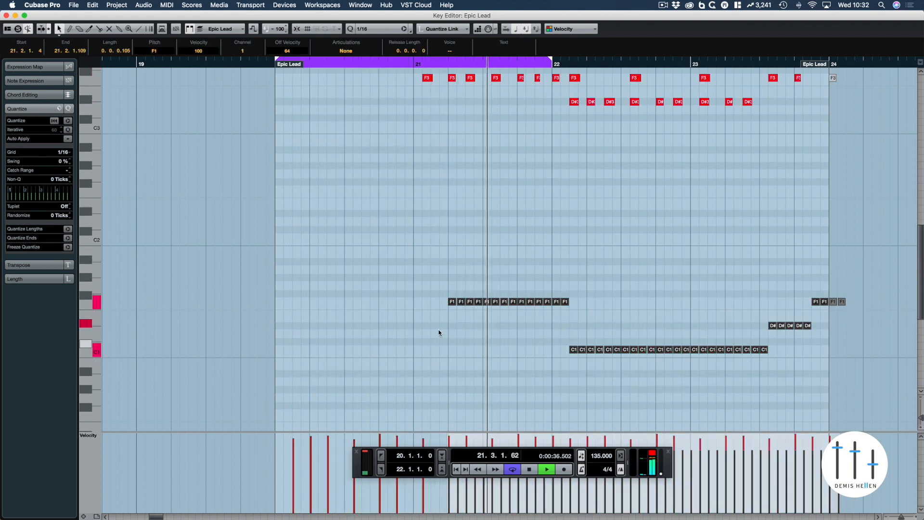
left_click_drag(453, 303, 418, 304)
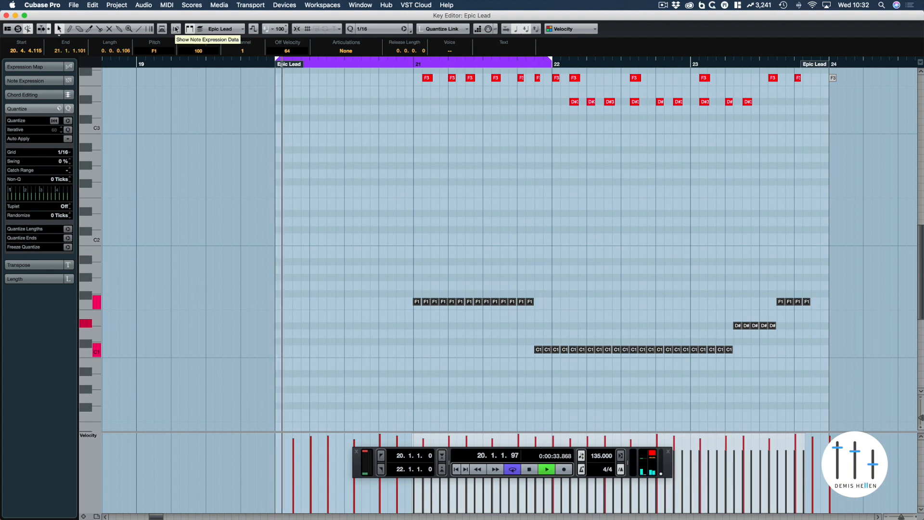
left_click_drag(348, 250, 850, 383)
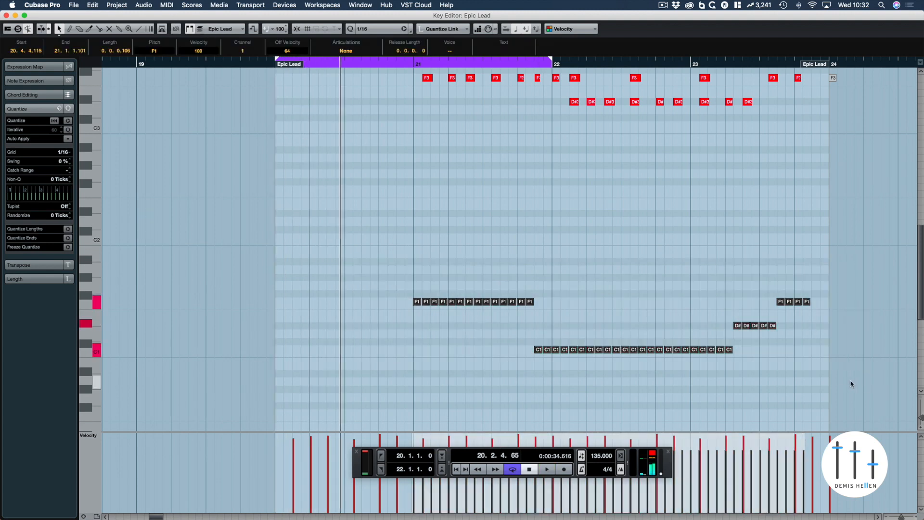
key("Delete")
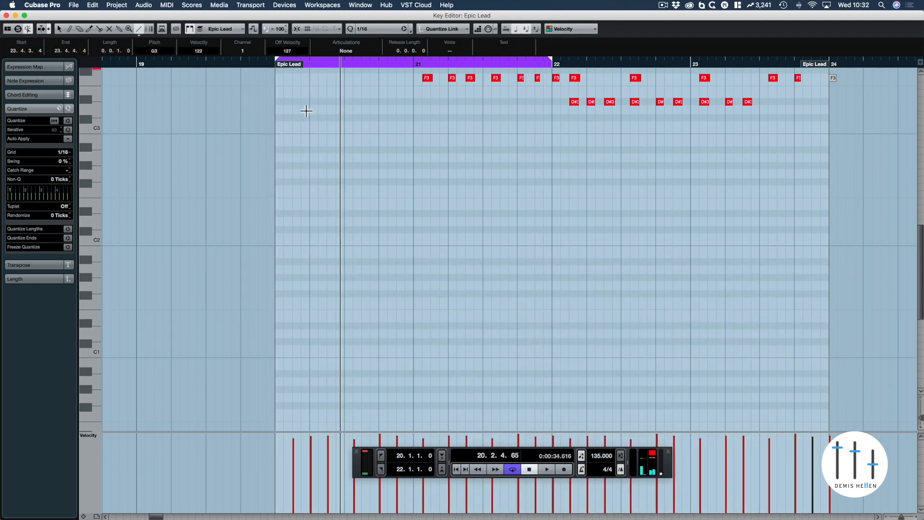
Draw 1/16 G2 notes into bar 20 wherever the shifted melody leaves a gap, starting with two at 20.1.1
key("super+v")
scroll(306, 120, "up", 2)
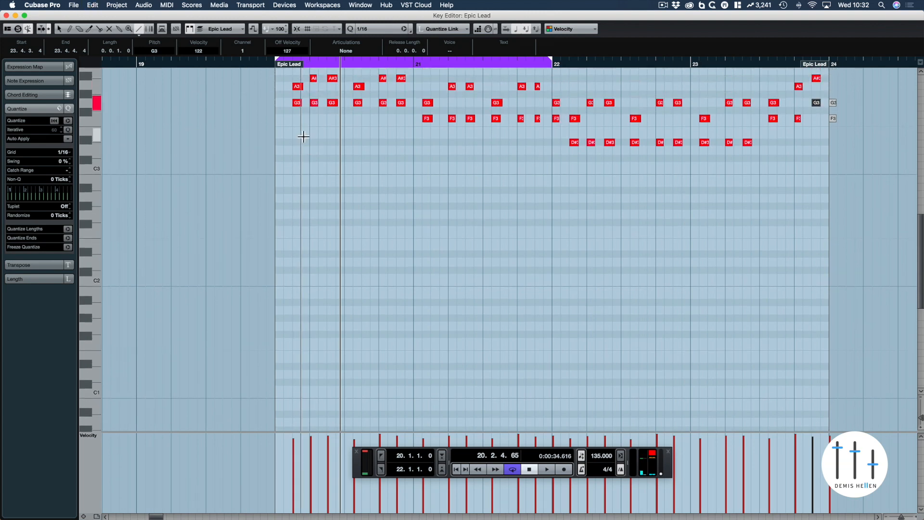
left_click(283, 215)
left_click(282, 215)
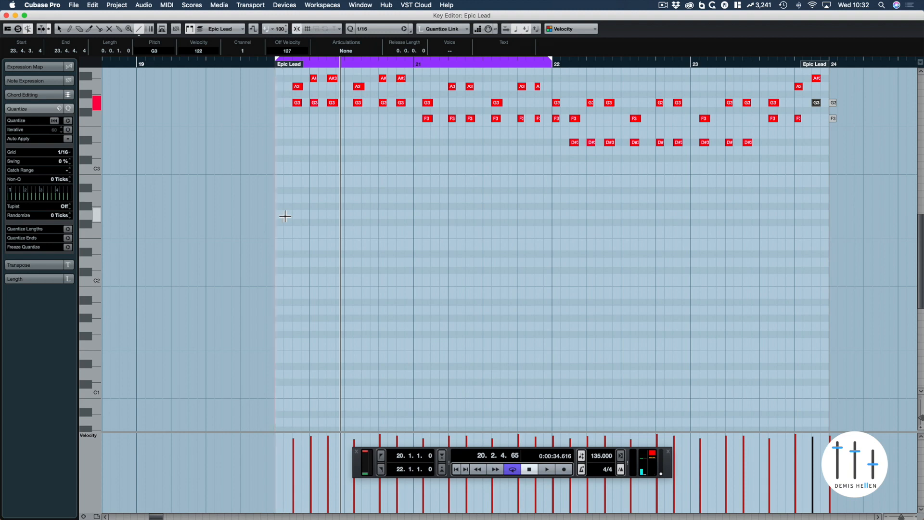
left_click(283, 215)
left_click(288, 215)
left_click(305, 214)
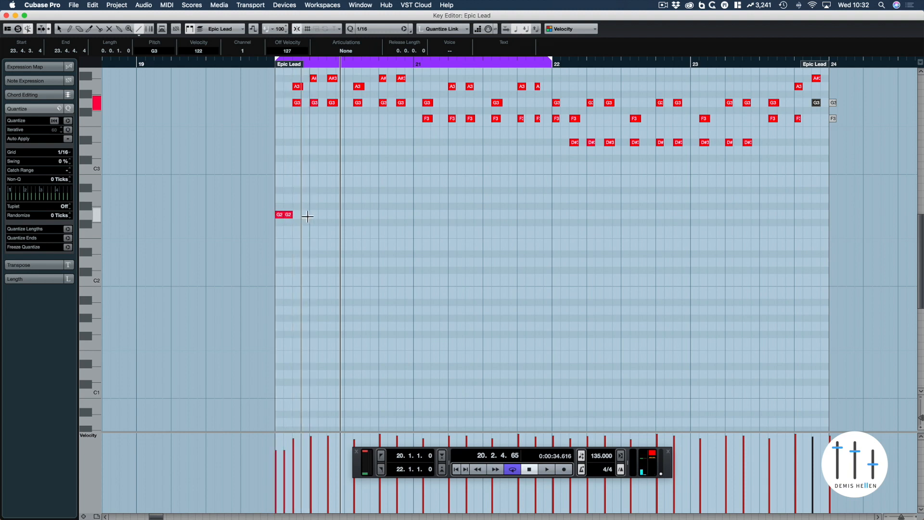
left_click(322, 215)
left_click(339, 215)
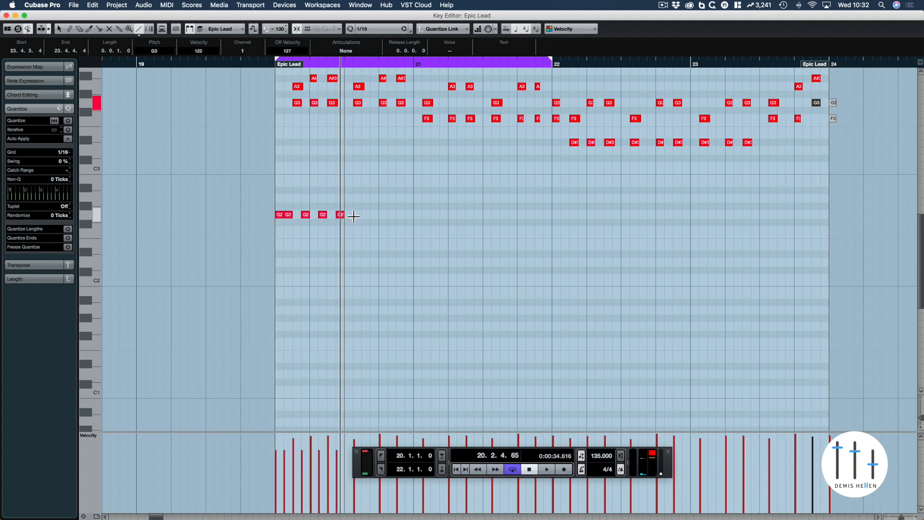
left_click(350, 215)
left_click(365, 215)
left_click(374, 214)
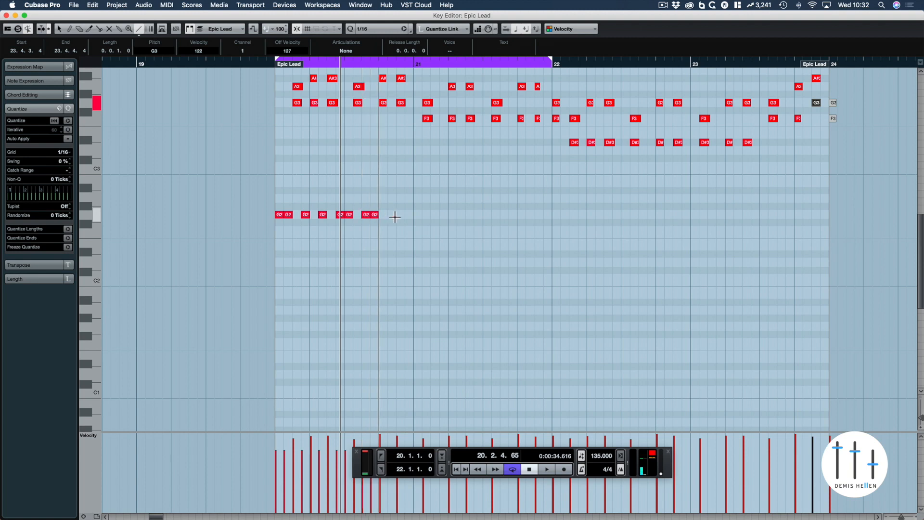
left_click(392, 214)
left_click(409, 214)
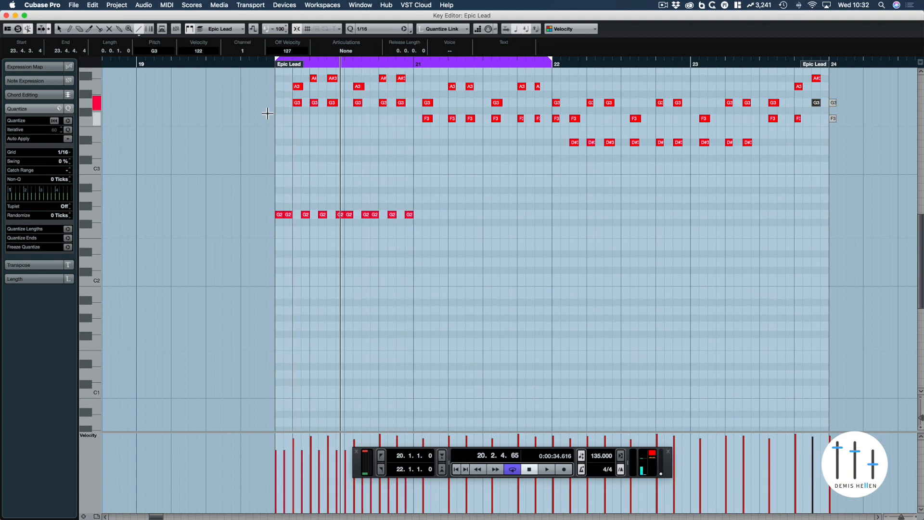
Duplicate the G2 pattern of bar 20 into bar 21 and play the result briefly
left_click_drag(199, 210, 519, 240)
key("super+d")
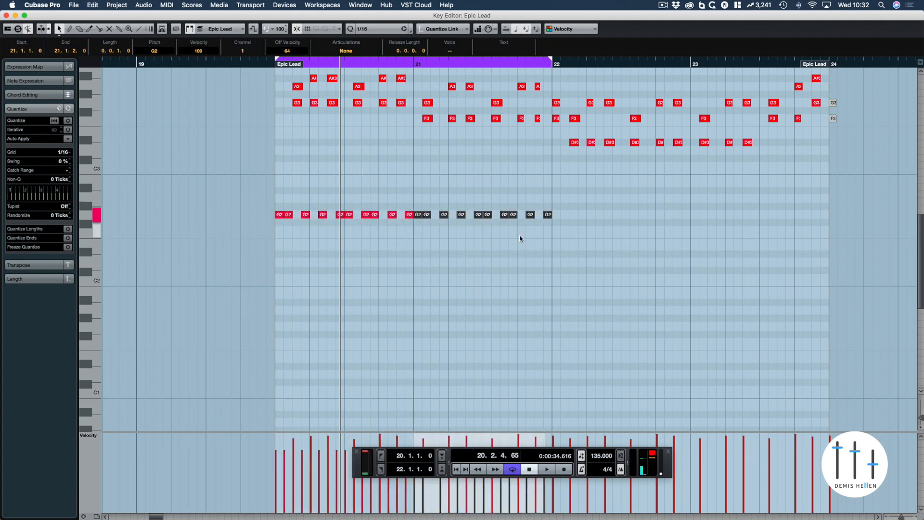
key("space")
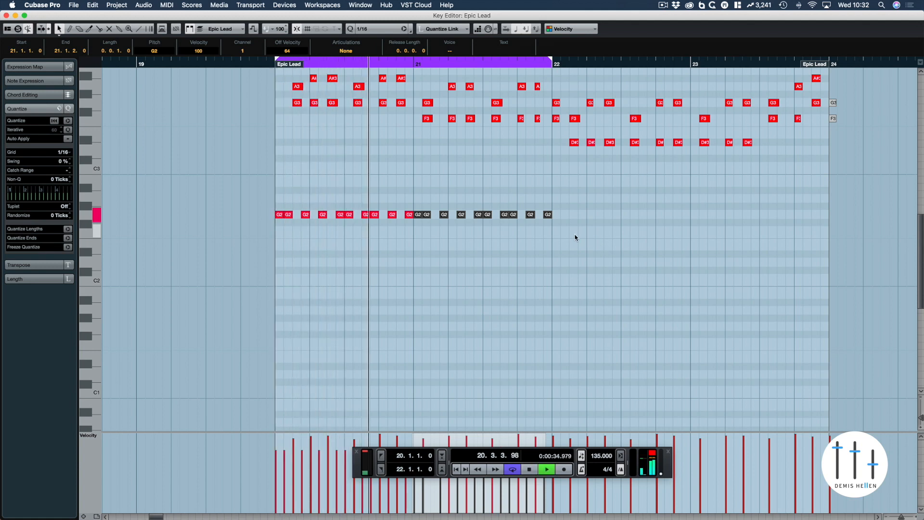
key("space")
Duplicate the two-bar G2 pattern of bars 20 and 21 into bars 22 and 23, and play the loop
left_click_drag(595, 185, 255, 219)
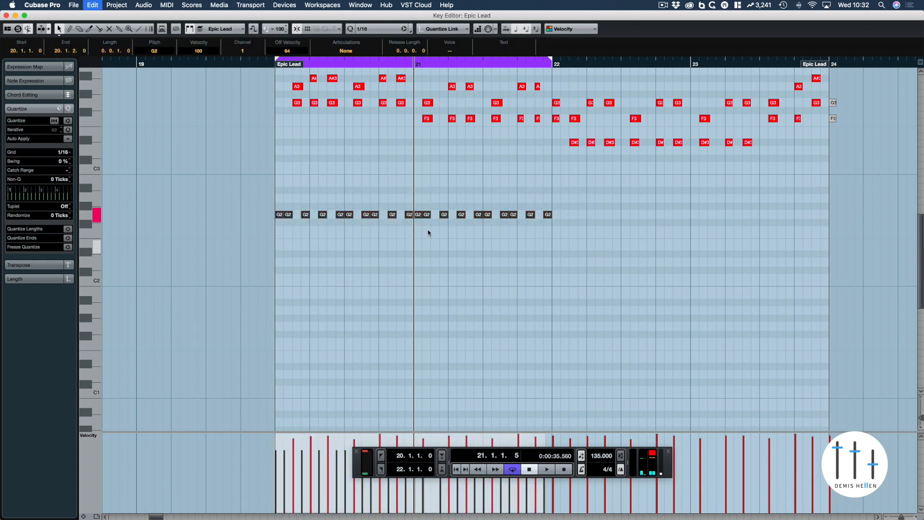
key("super+d")
left_click_drag(863, 195, 167, 246)
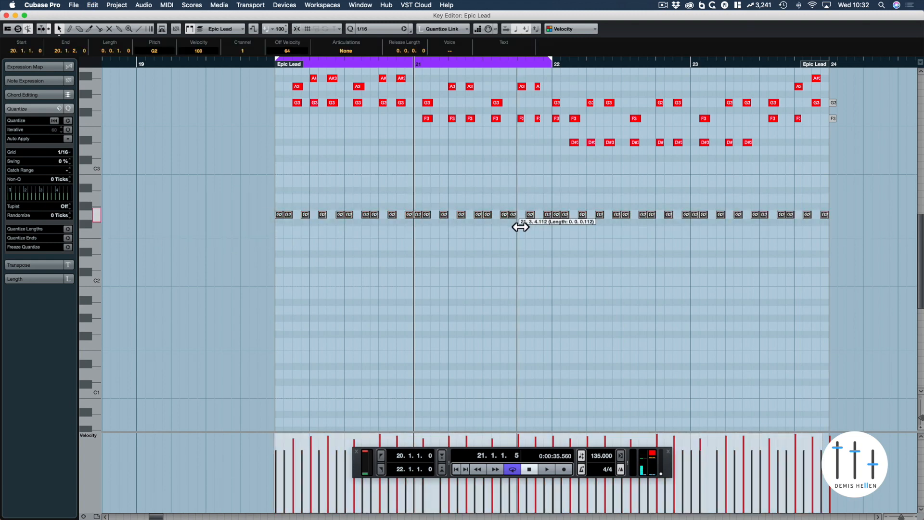
left_click(519, 194)
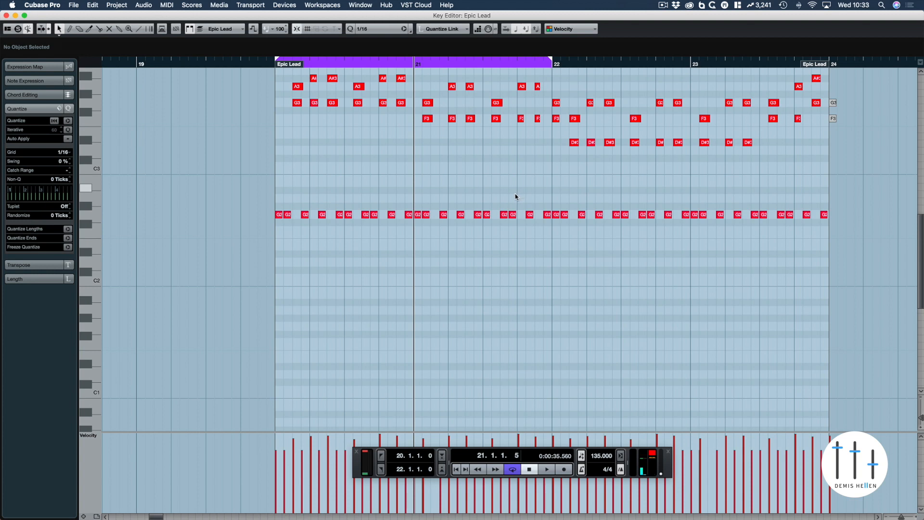
key("space")
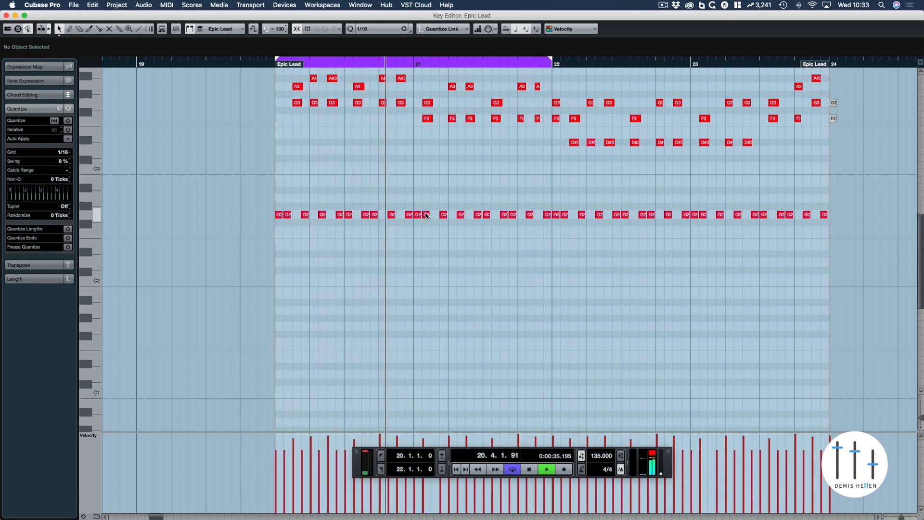
Return from the note editor to the project and record a short take from bar 24 on the Kick 2 01 track
key("space")
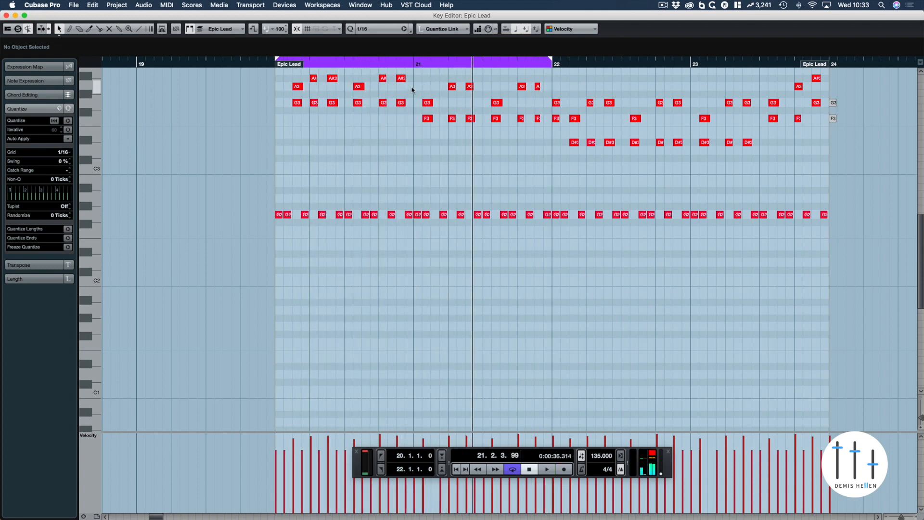
scroll(419, 110, "up", 3)
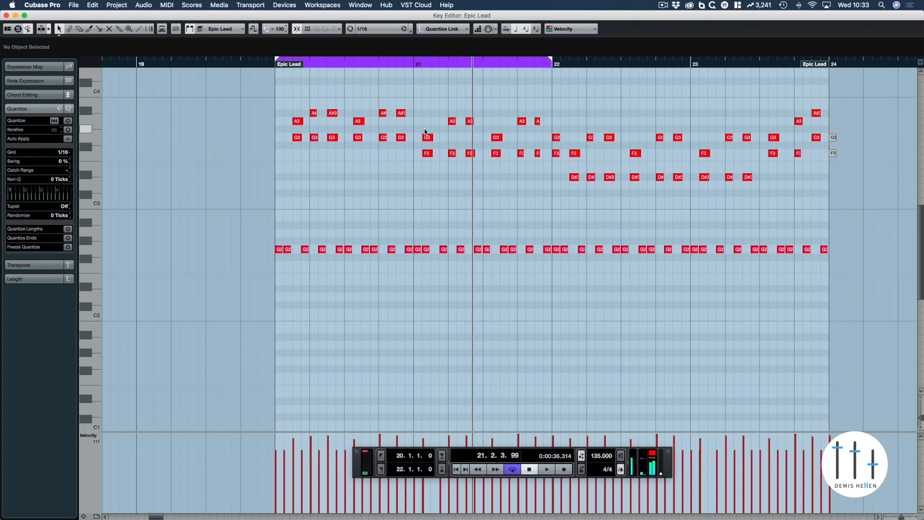
key("Return")
left_click(658, 82)
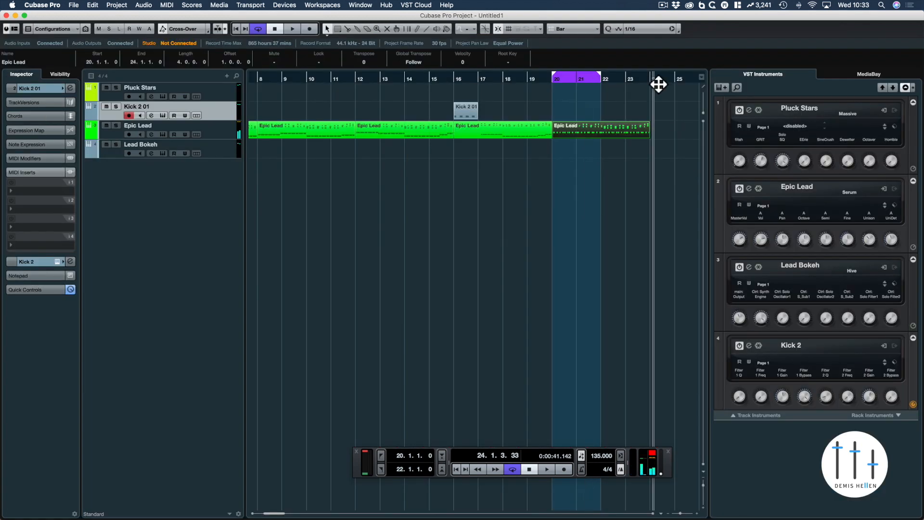
left_click(312, 31)
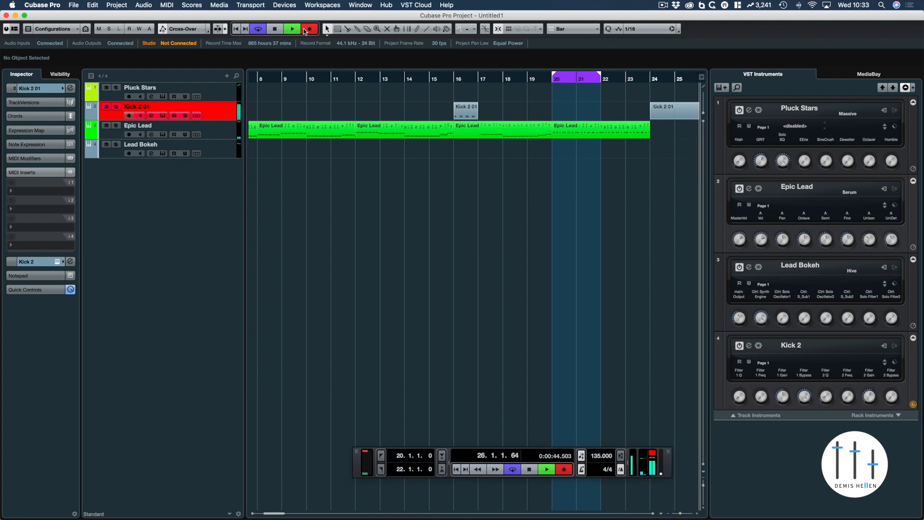
key("space")
Select the Epic Lead track and record a chord phrase from bar 26 through bar 32
left_click(206, 128)
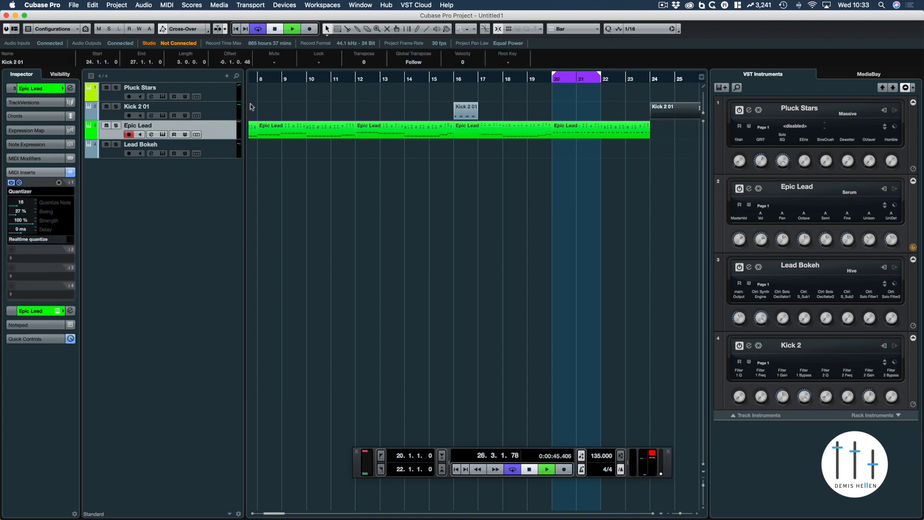
key("space")
left_click(308, 32)
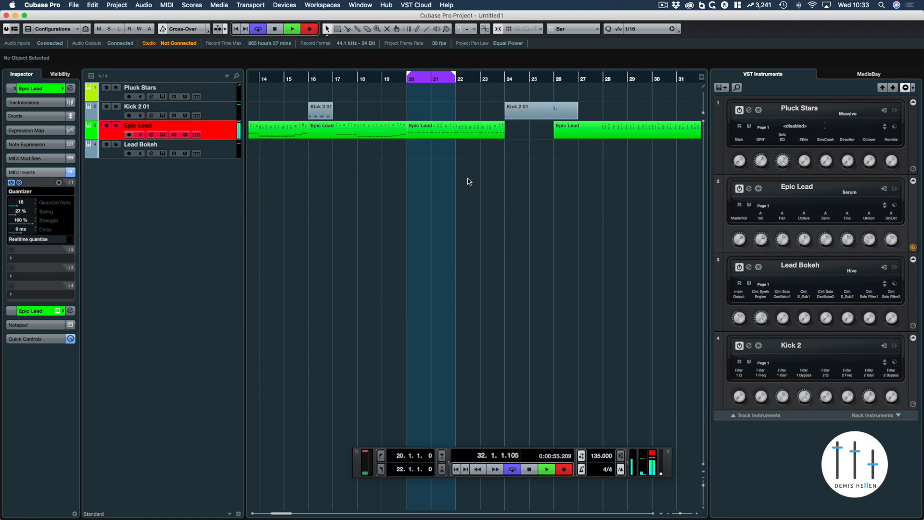
key("space")
Open the newly recorded Epic Lead part and delete its first A3 and G3 notes at the start of bar 28
scroll(611, 95, "right", 4)
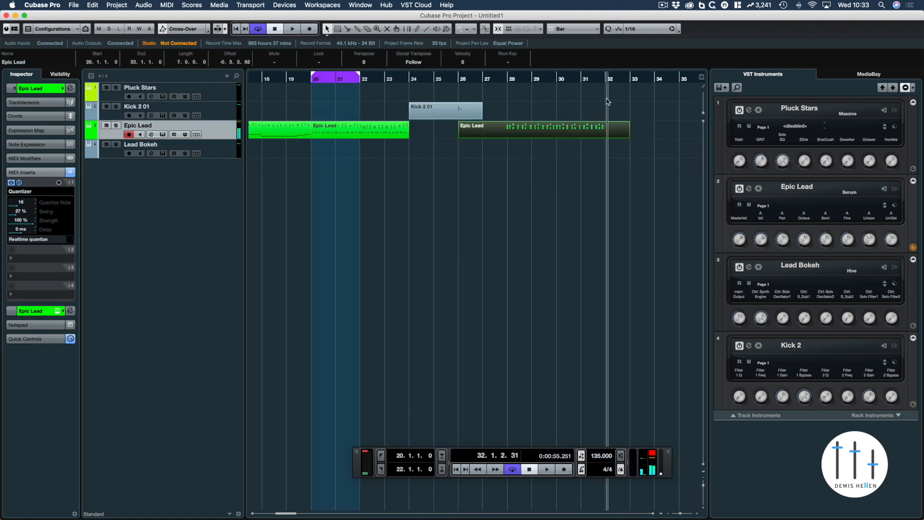
double_click(560, 125)
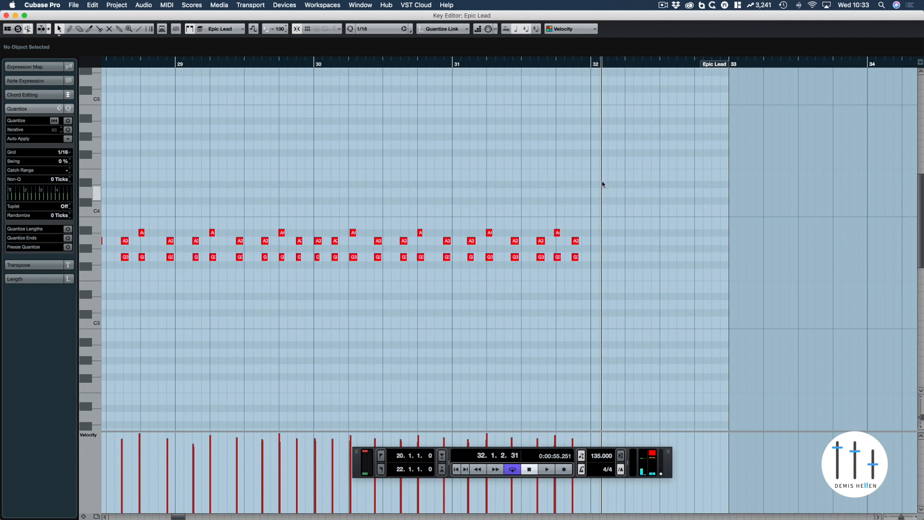
left_click_drag(602, 179, 458, 280)
scroll(324, 210, "left", 5)
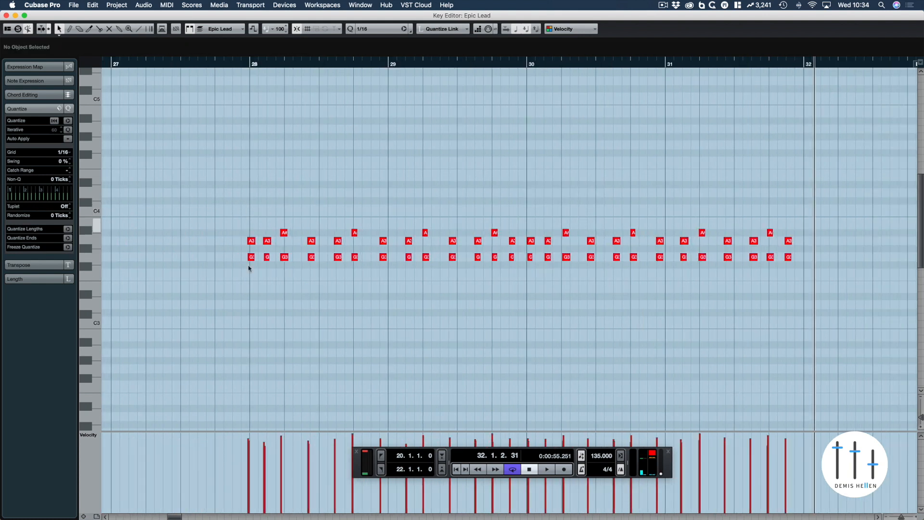
left_click_drag(254, 218, 246, 283)
key("Delete")
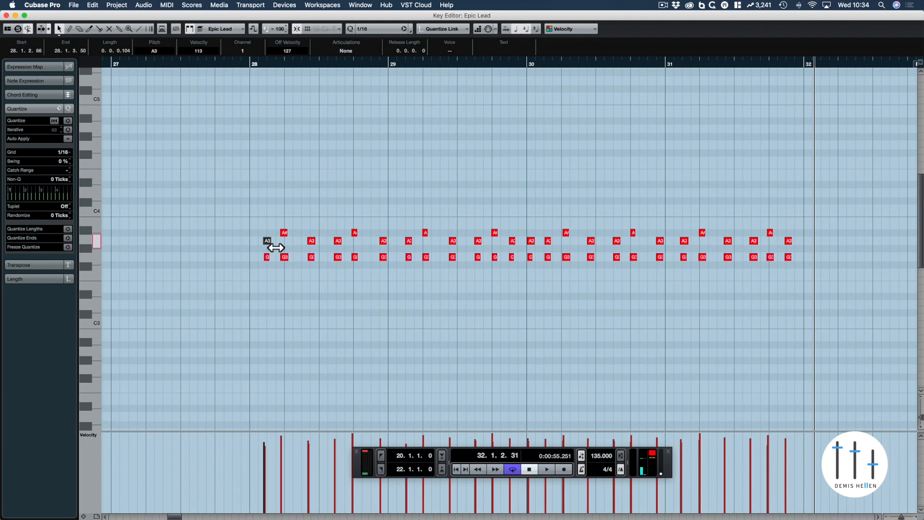
Move all the recorded notes so the first chord starts at 28.1.3, and quantize them to 1/16
key("super+a")
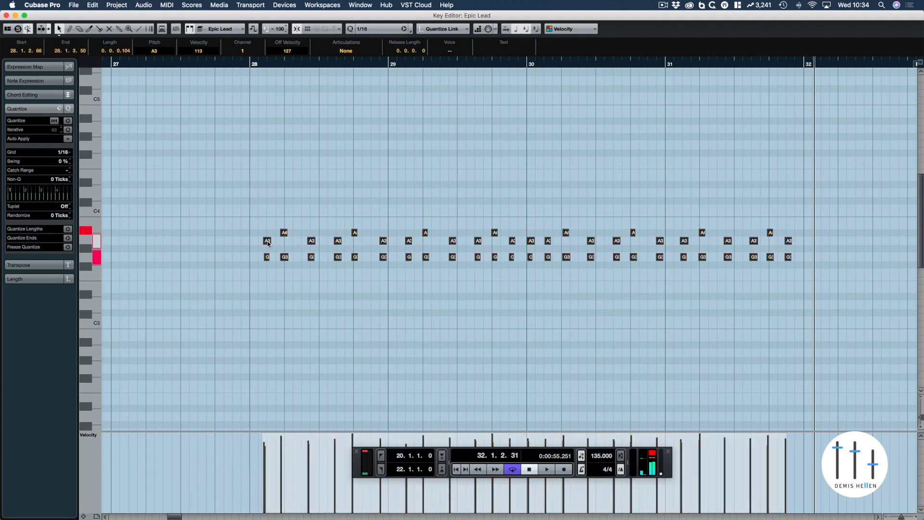
left_click_drag(267, 243, 273, 247)
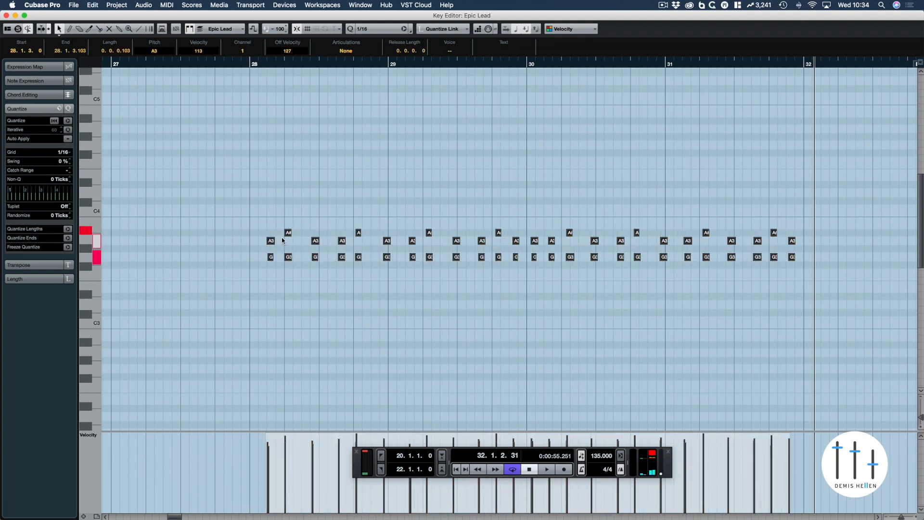
key("q")
key("space")
key("space")
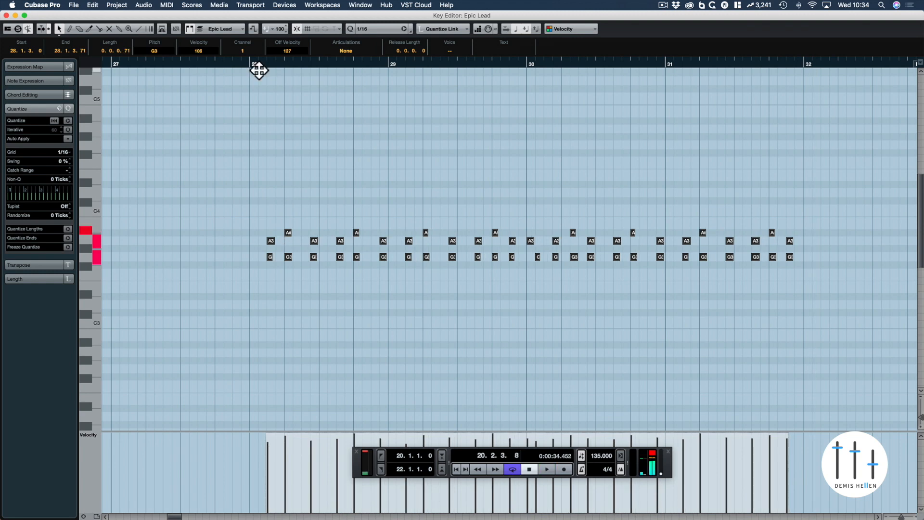
Audition the quantized phrase from bar 28 and move the misplaced G3 note back to 30.1.1
left_click(255, 67)
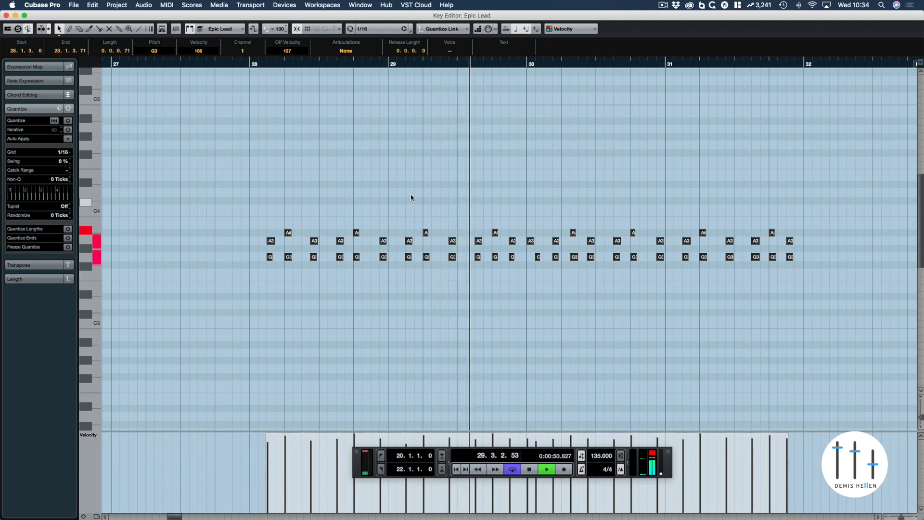
scroll(412, 196, "right", 2)
key("space")
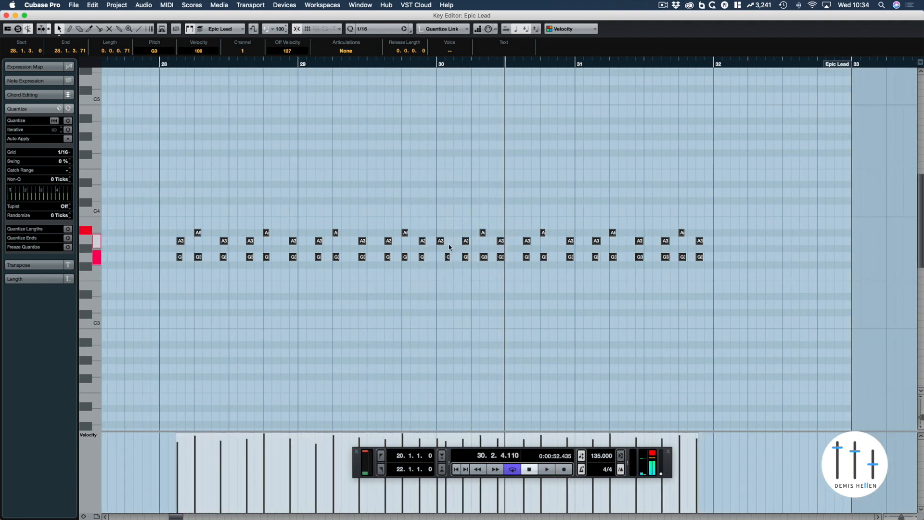
key("super+a")
left_click_drag(443, 258, 435, 259)
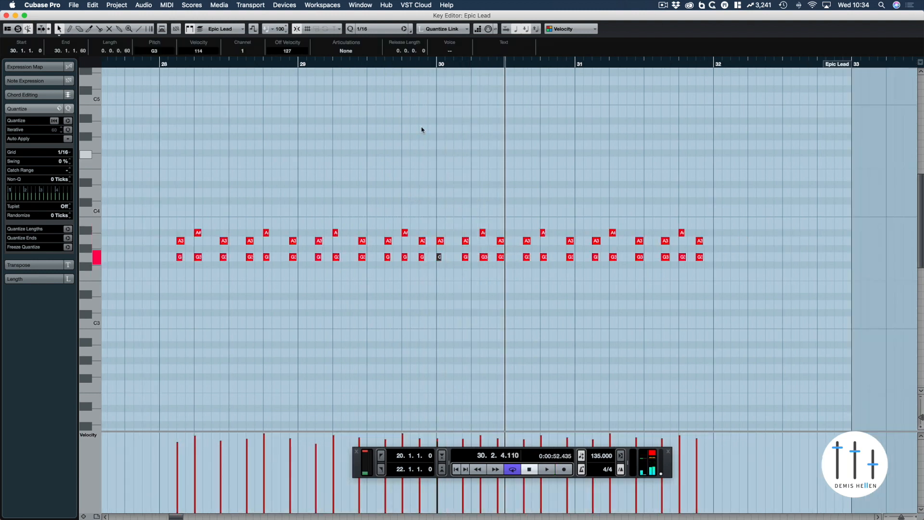
Play the phrase from late in bar 29 and delete all notes before the chord at 30.1.4
left_click(402, 64)
key("space")
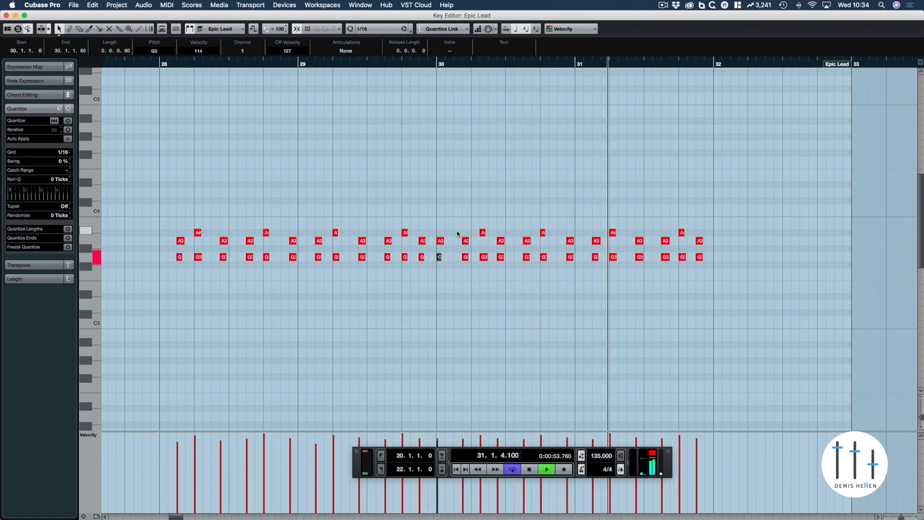
left_click_drag(455, 227, 112, 313)
key("Delete")
key("space")
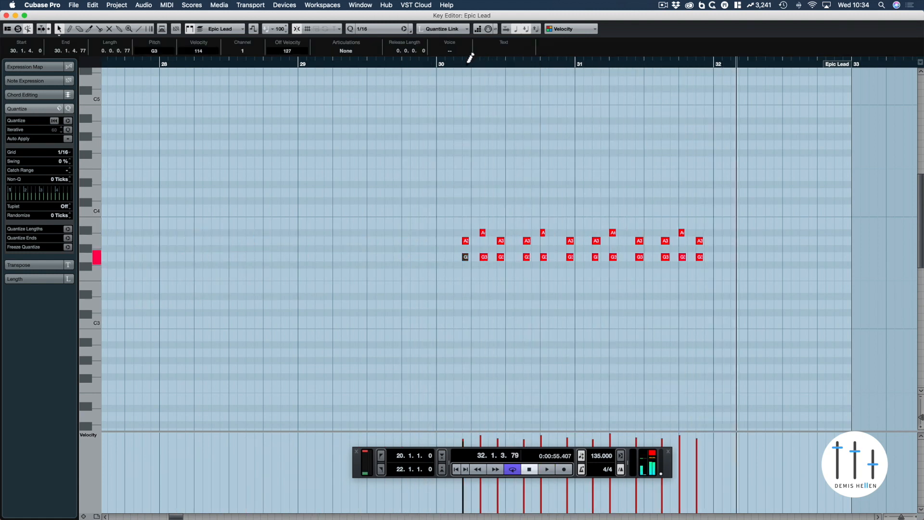
Play from the start of the remaining notes and delete those before the chord at 30.3.3
left_click(459, 67)
key("space")
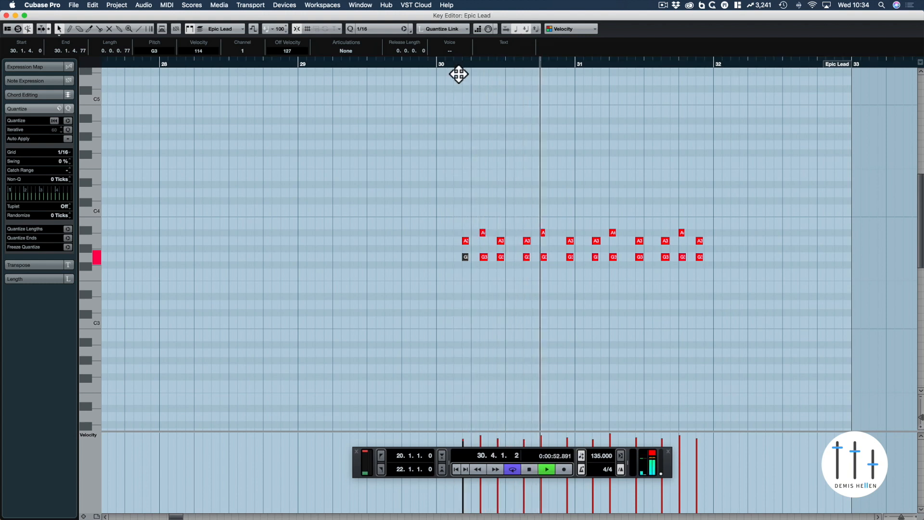
left_click_drag(517, 225, 453, 279)
key("Delete")
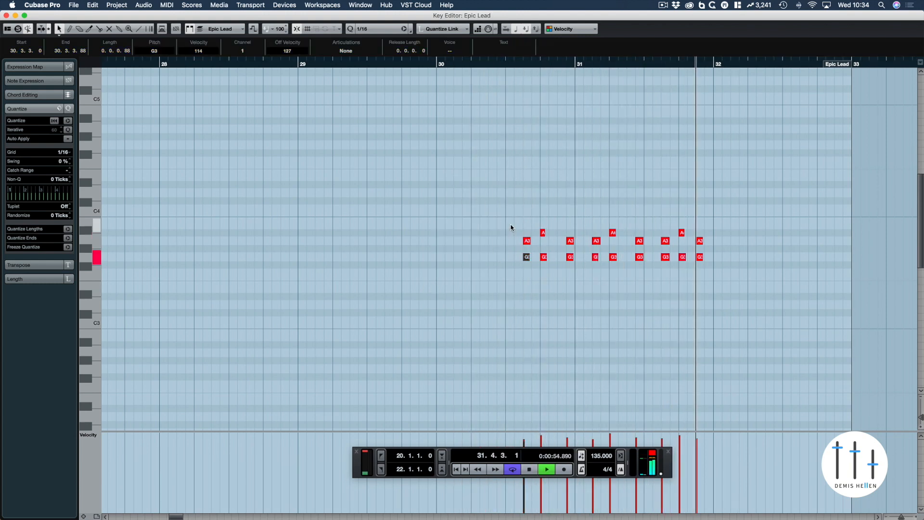
Audition the remaining phrase from bar 30 and move all its notes so the first chord starts at 29.1.3
left_click(500, 67)
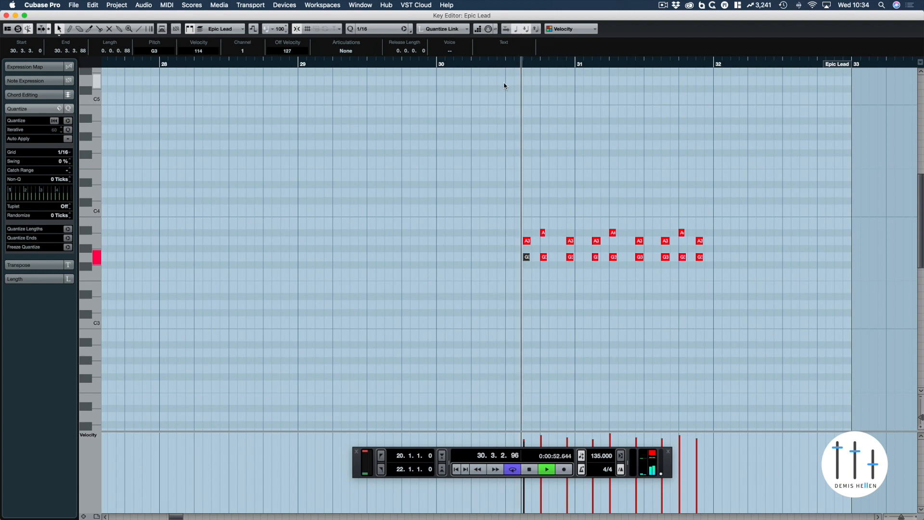
left_click_drag(736, 200, 527, 260)
key("space")
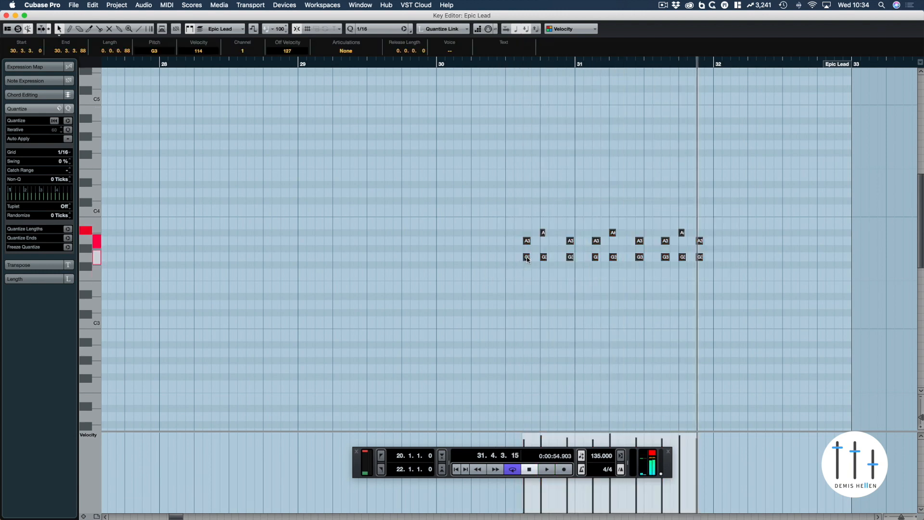
left_click(502, 259)
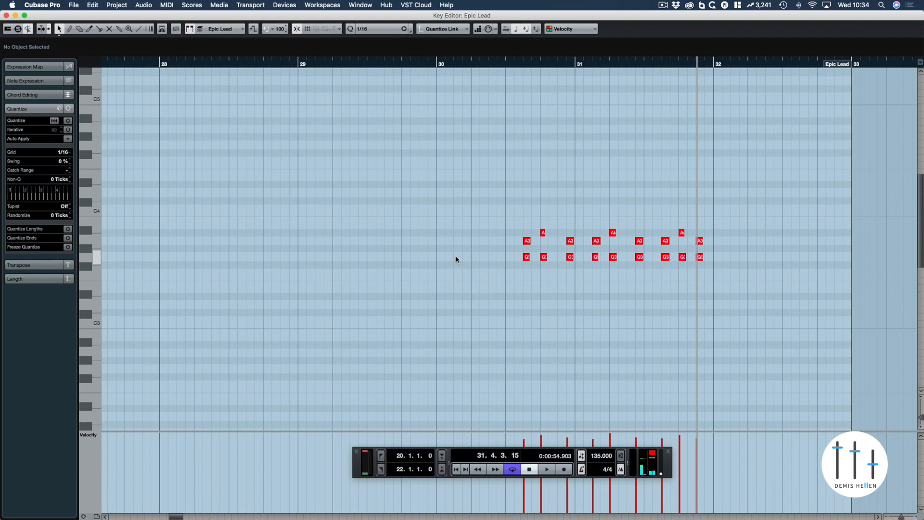
key("super+a")
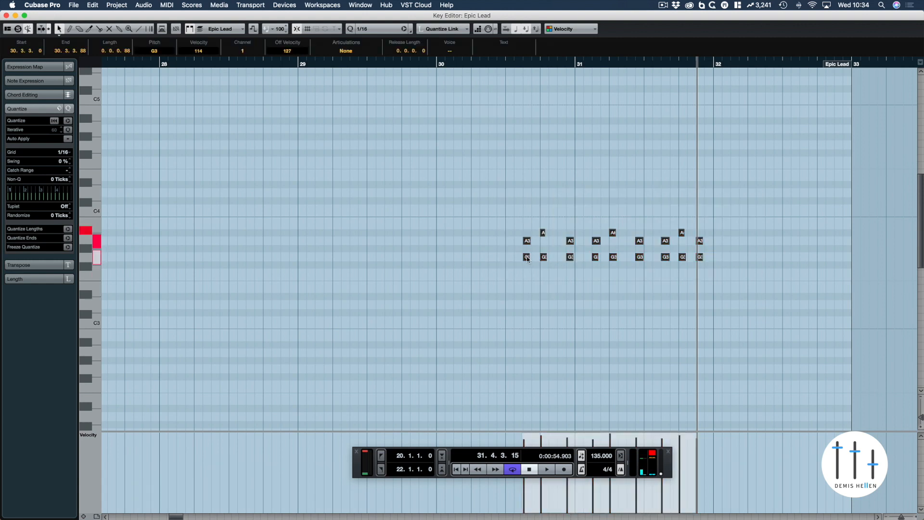
left_click_drag(130, 224, 323, 262)
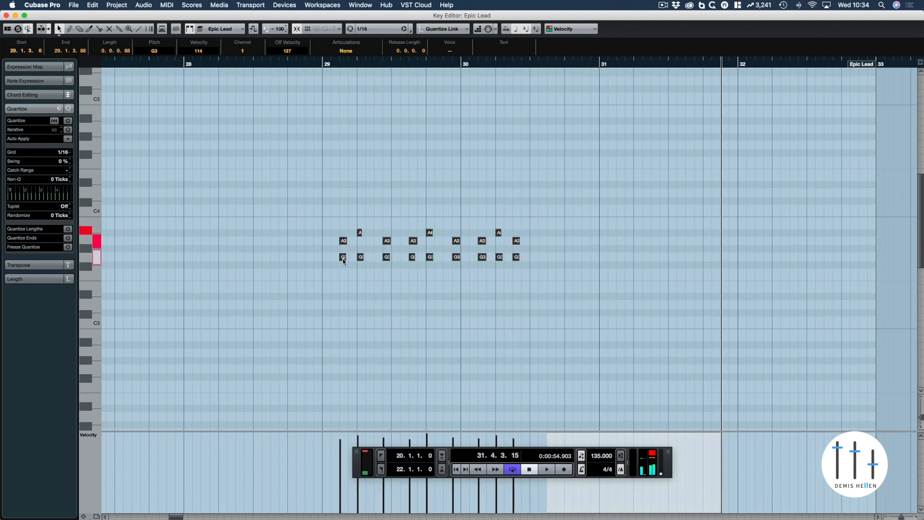
Set the loop range to bar 29 and delete every recorded note from bar 30 onward
left_click_drag(326, 56, 467, 61)
left_click_drag(575, 181, 476, 313)
key("Delete")
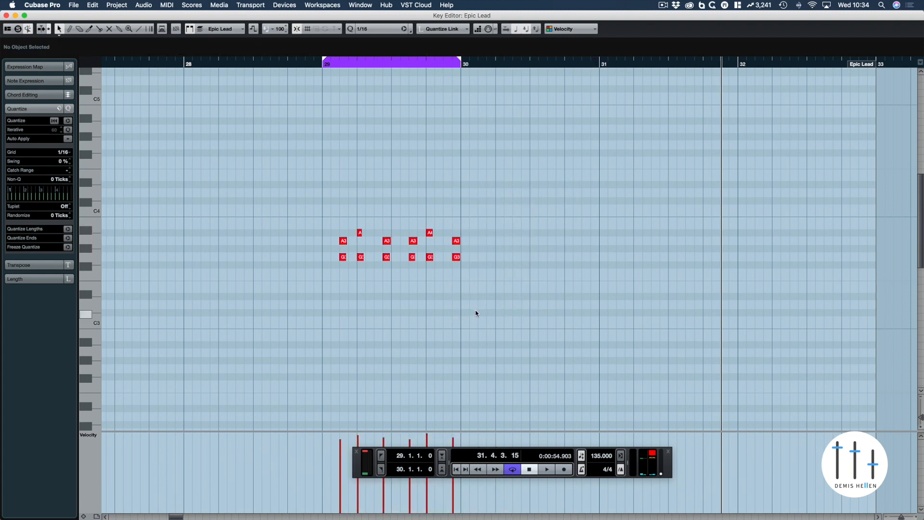
Play the one-bar loop of bar 29, stop it, and return to the project window
key("space")
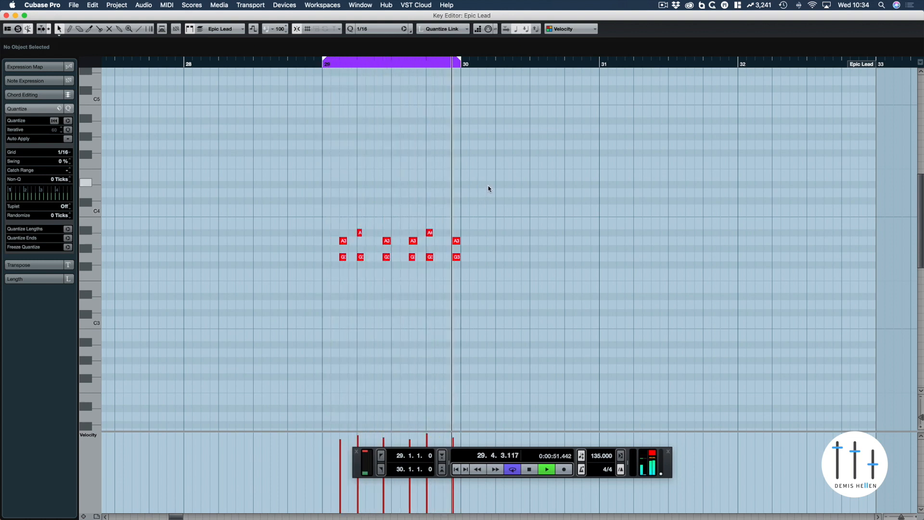
key("h")
key("h")
key("space")
key("Return")
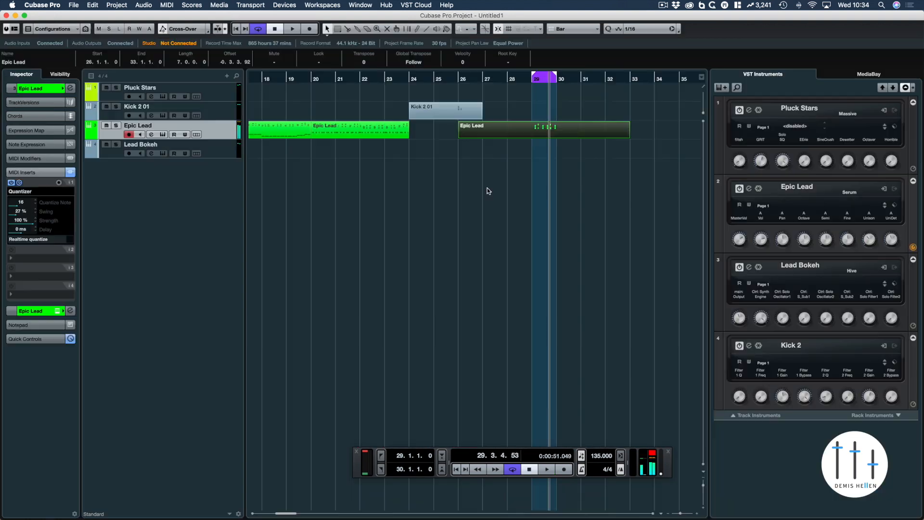
Open the bar 20 Epic Lead part and examine the timing of its first three chords against the G2 notes
double_click(334, 129)
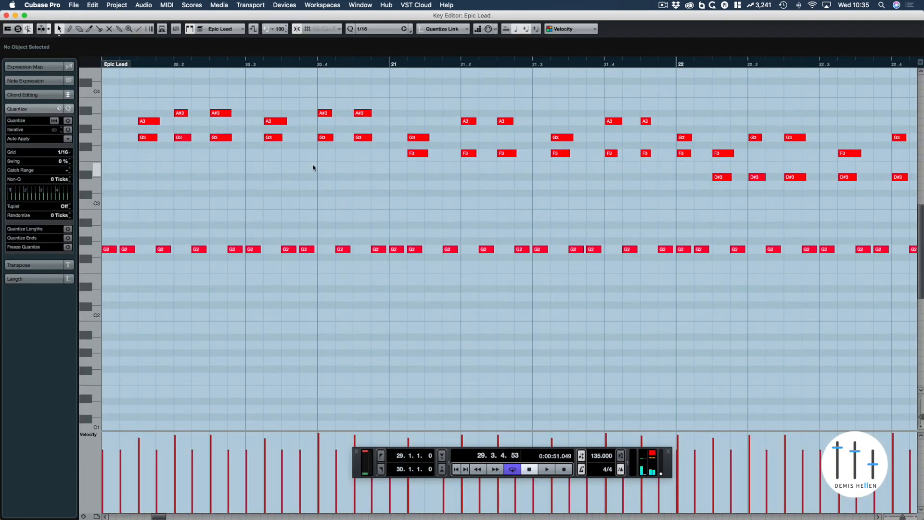
left_click_drag(142, 100, 145, 171)
left_click_drag(185, 105, 194, 147)
left_click_drag(226, 94, 223, 158)
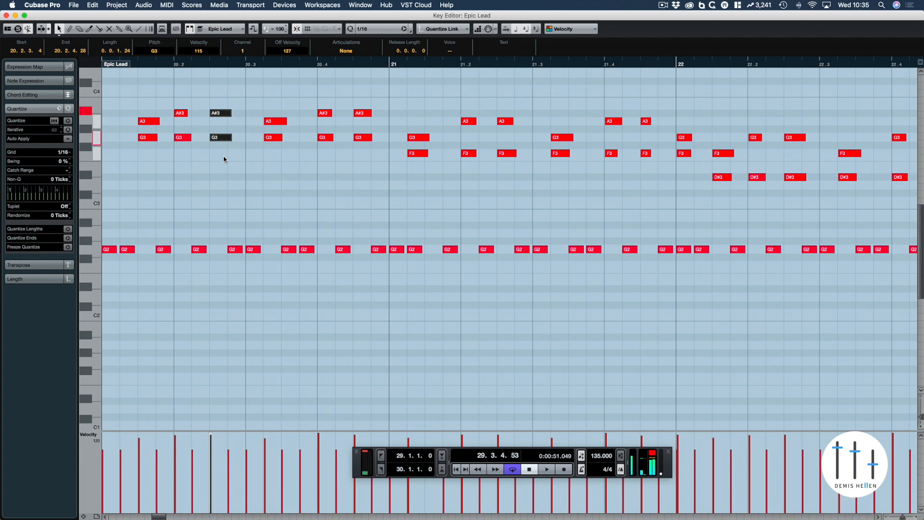
key("Return")
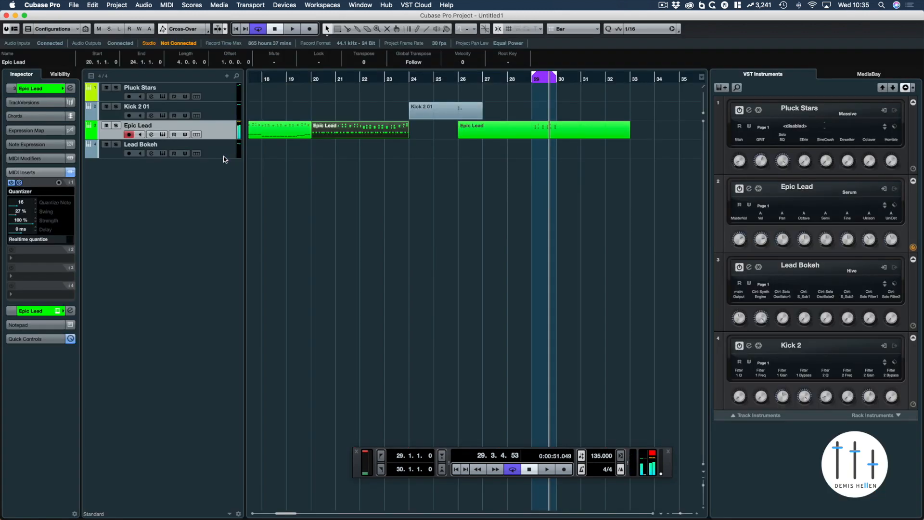
Open the Epic Lead part that contains the bar 29 chords and play its one-bar loop
left_click(554, 131)
key("Return")
key("space")
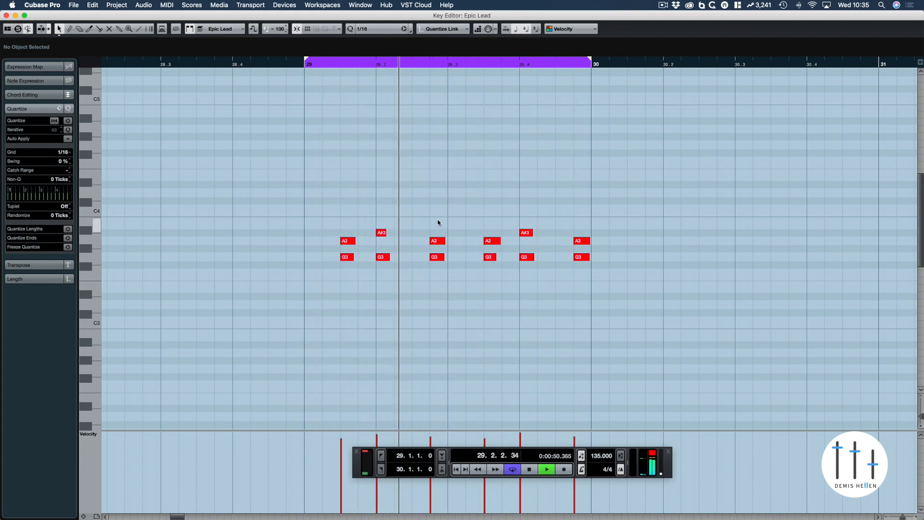
key("h")
key("h")
key("g")
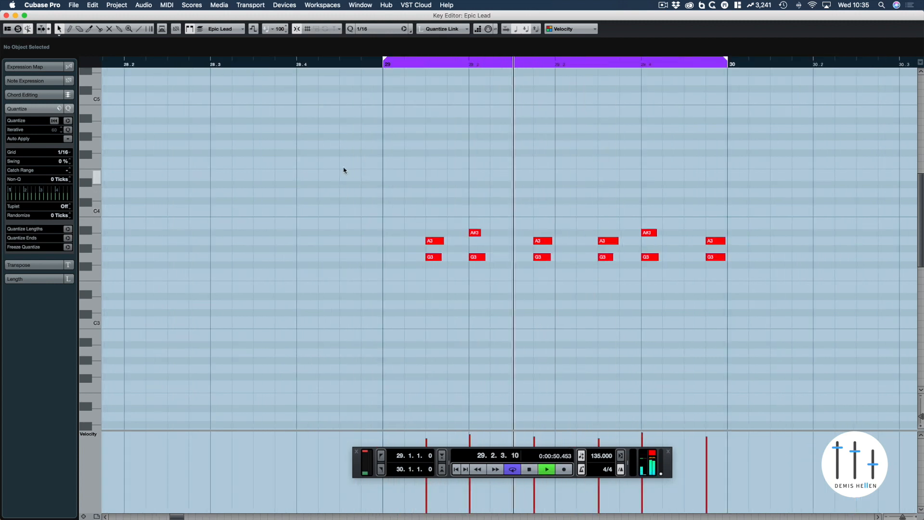
key("g")
Fill the gaps between the bar 29 chords with 1/16 G2 notes using the Line tool
left_click(139, 29)
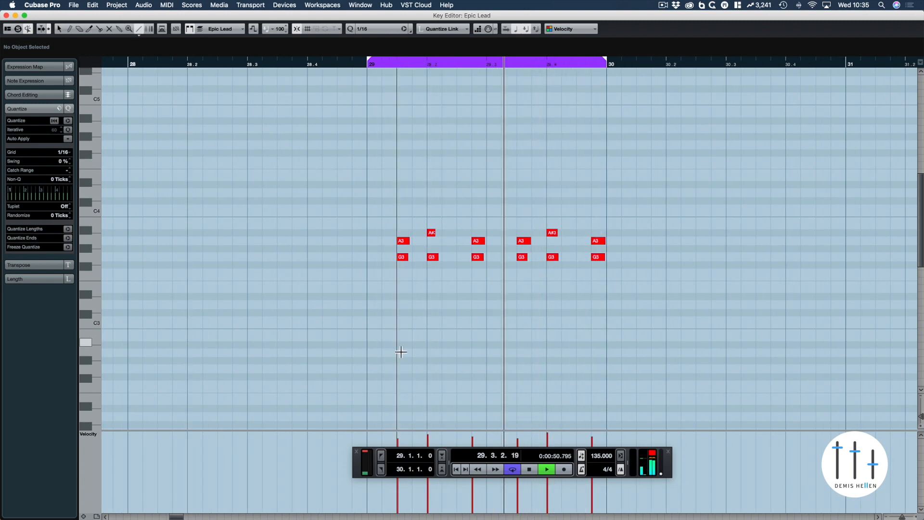
left_click_drag(374, 370, 435, 370)
left_click_drag(445, 370, 468, 371)
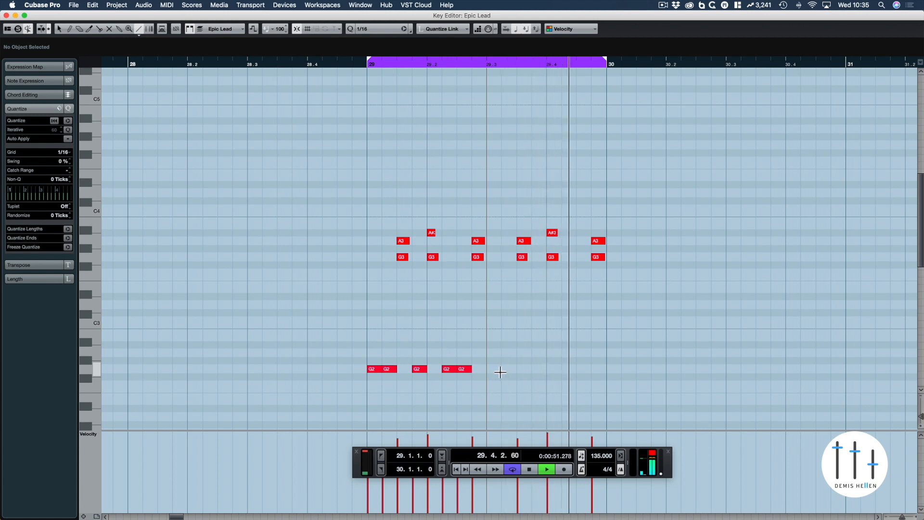
left_click_drag(512, 372, 591, 371)
left_click(59, 29)
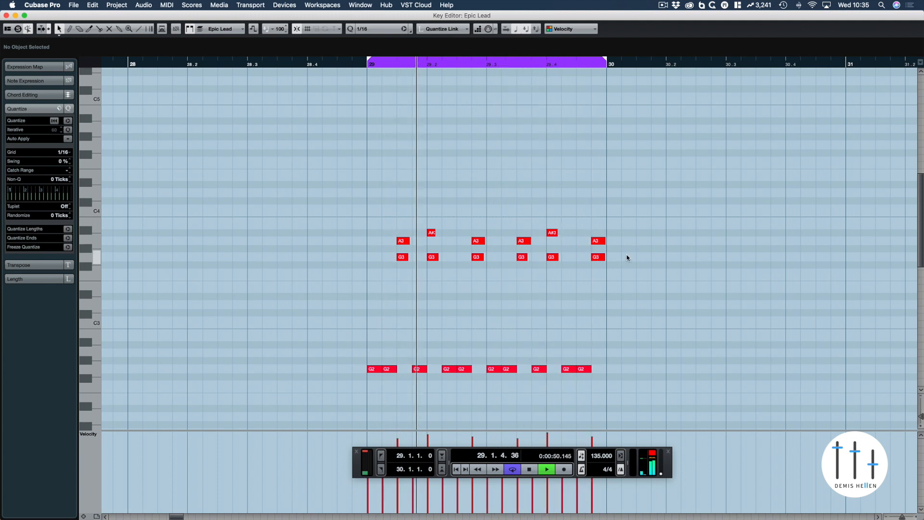
Shorten all the G2 notes in bar 29 to a length of 0.0.0.106
scroll(619, 239, "down", 3)
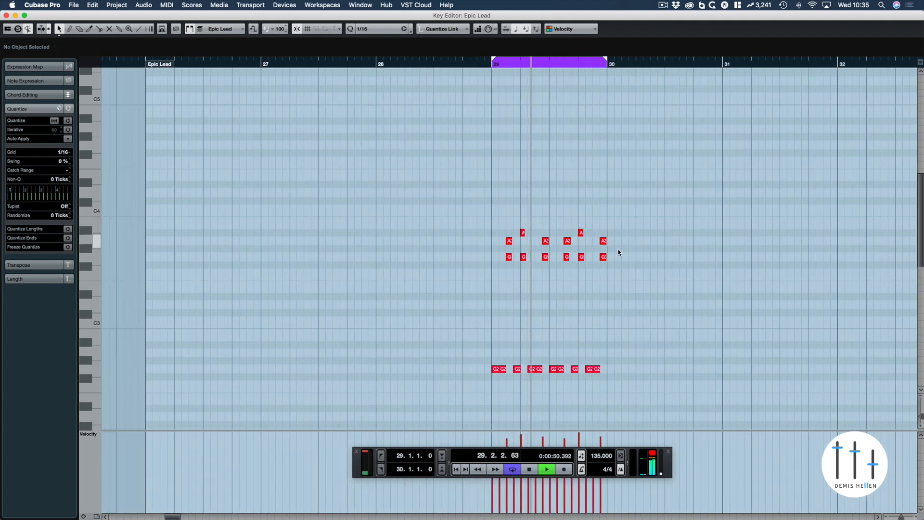
left_click_drag(472, 382, 602, 358)
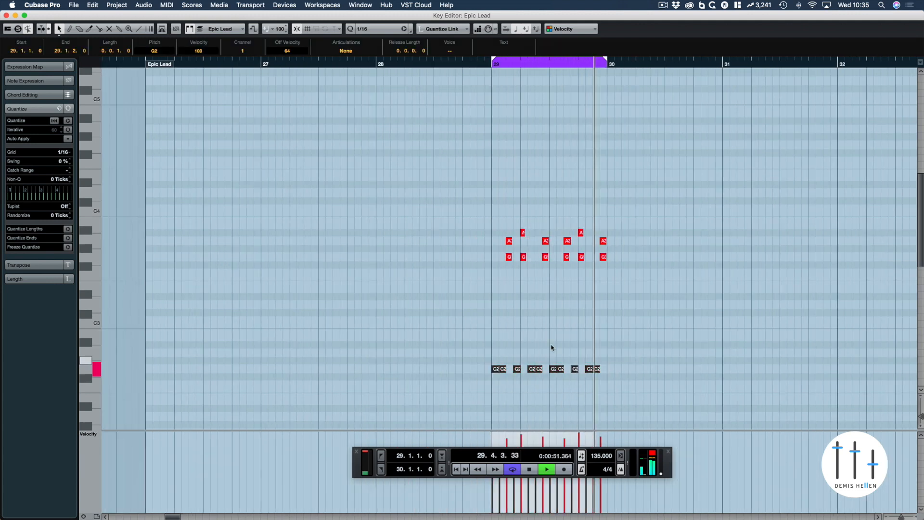
left_click(605, 349)
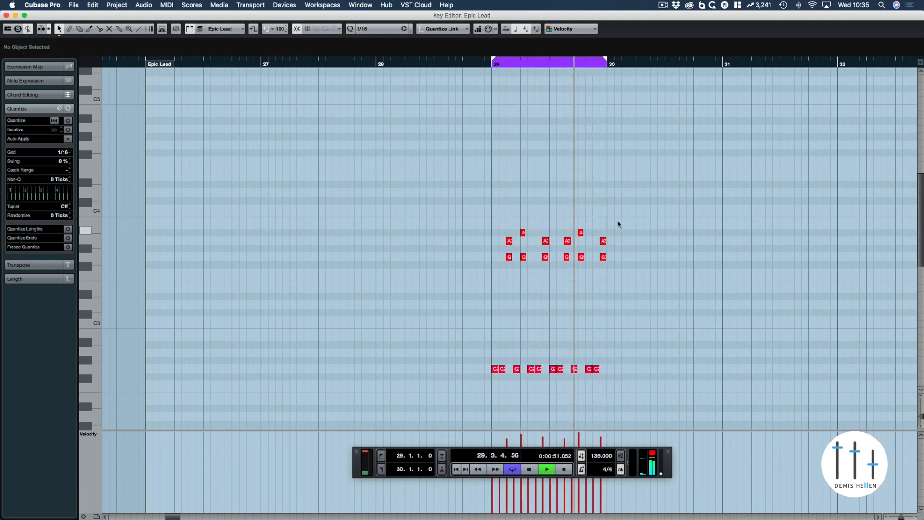
Transpose all the notes in bar 29 down one octave while the loop plays
key("super+a")
key("shift+Down")
scroll(637, 198, "down", 3)
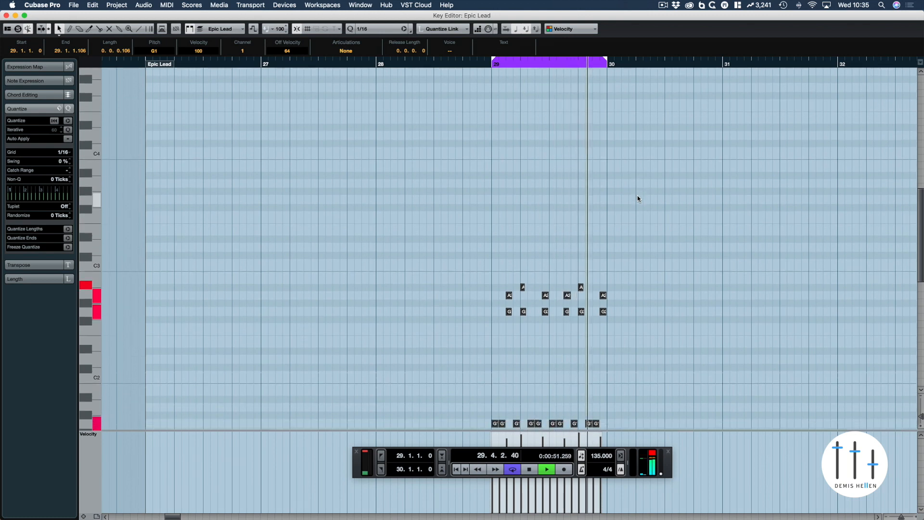
scroll(622, 217, "down", 3)
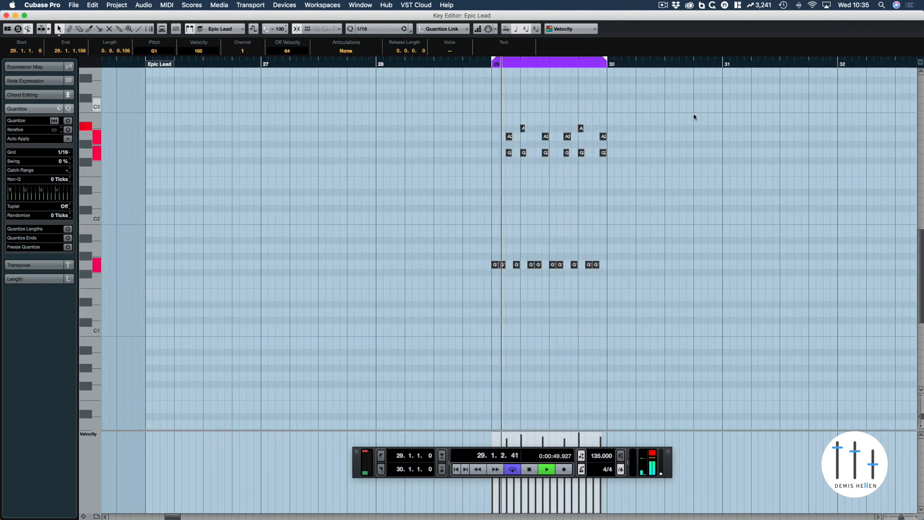
Extend the loop range from bar 29 to bar 33 and stop playback
key("g")
key("space")
left_click(811, 60, "alt")
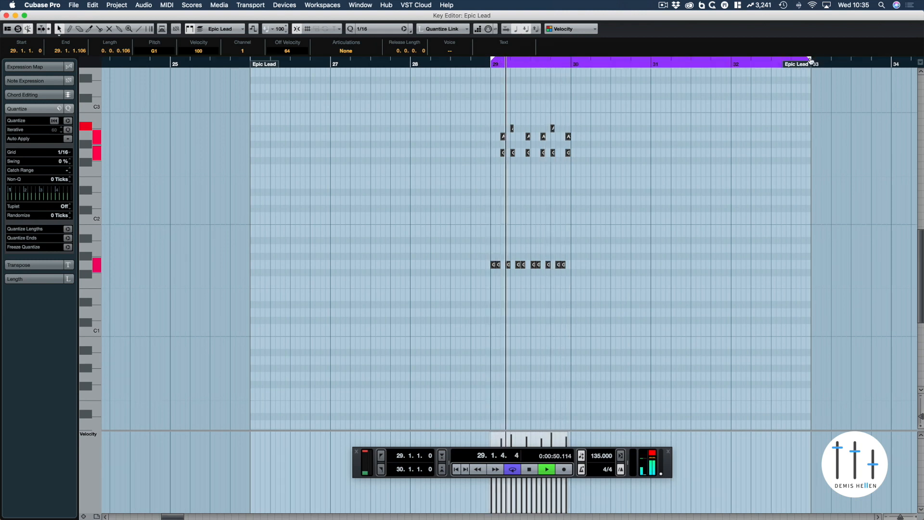
Select all the chord and bass notes in bar 29 and duplicate them into bar 30
key("super+a")
left_click_drag(608, 105, 472, 283)
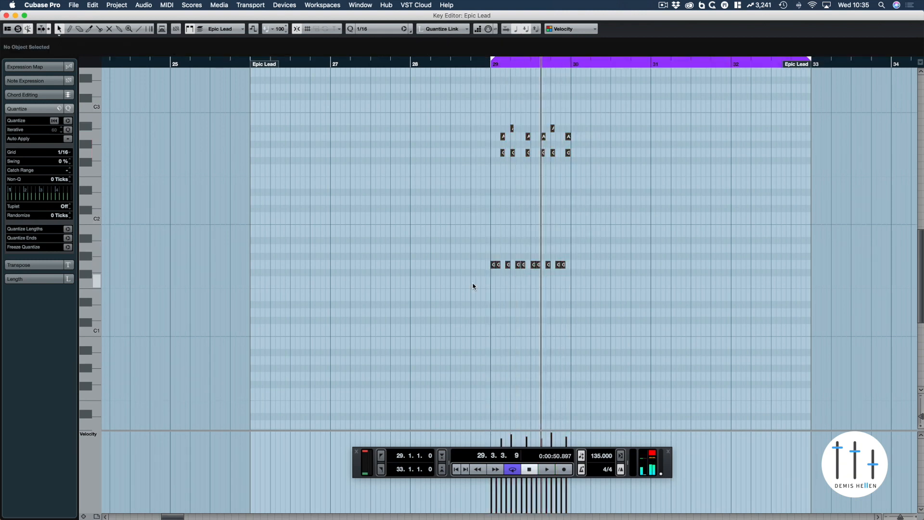
key("alt+d")
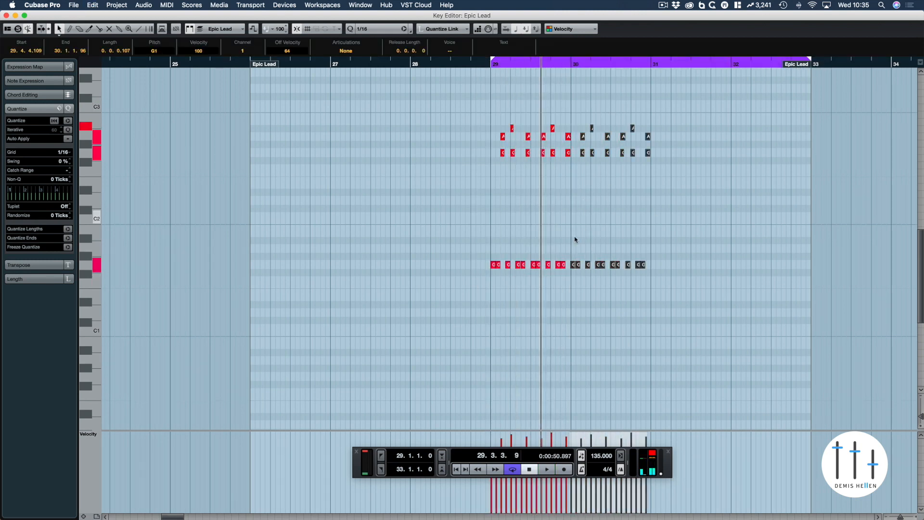
Select the first duplicated G1 note at bar 30 and examine its start position against the bar line
left_click(574, 266)
scroll(574, 265, "down", 3)
key("h")
key("h")
key("h")
key("h")
key("h")
key("h")
key("h")
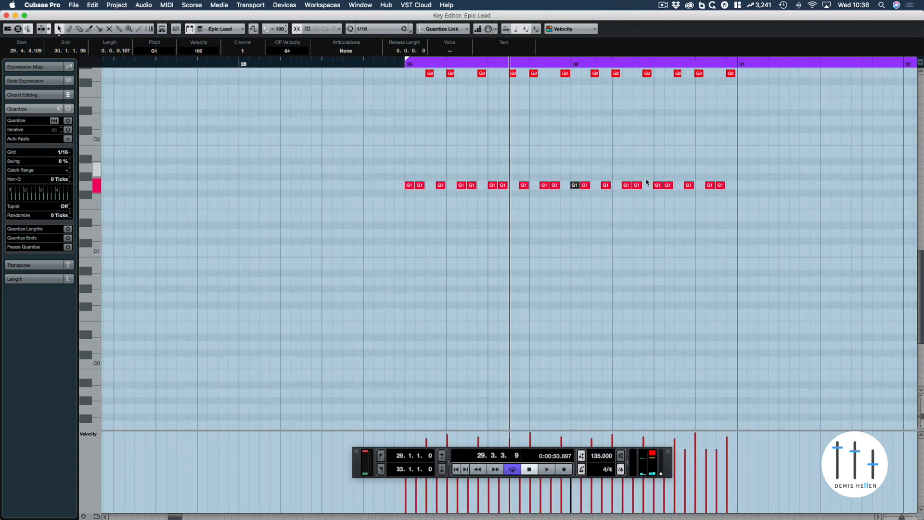
Select all notes of the pattern's second bar and shift them to start exactly at 30.1.1.0
scroll(653, 216, "right", 4)
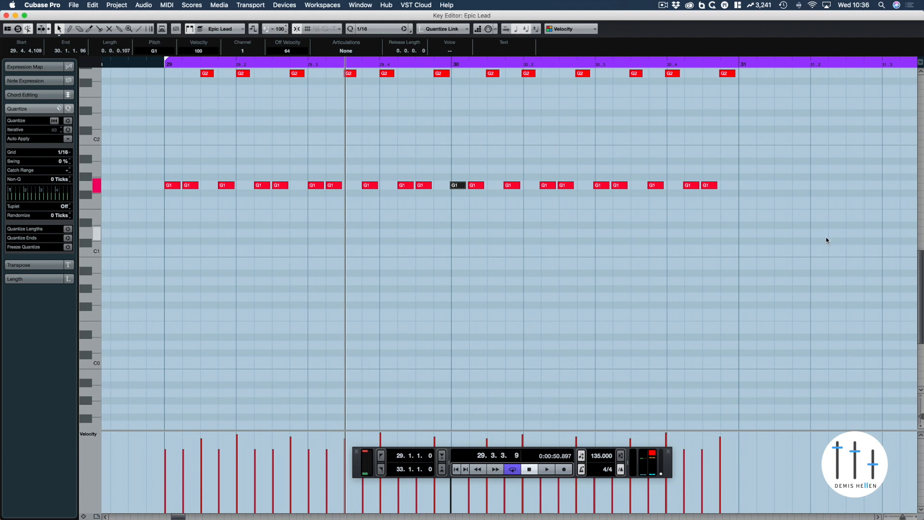
left_click_drag(826, 236, 458, 139)
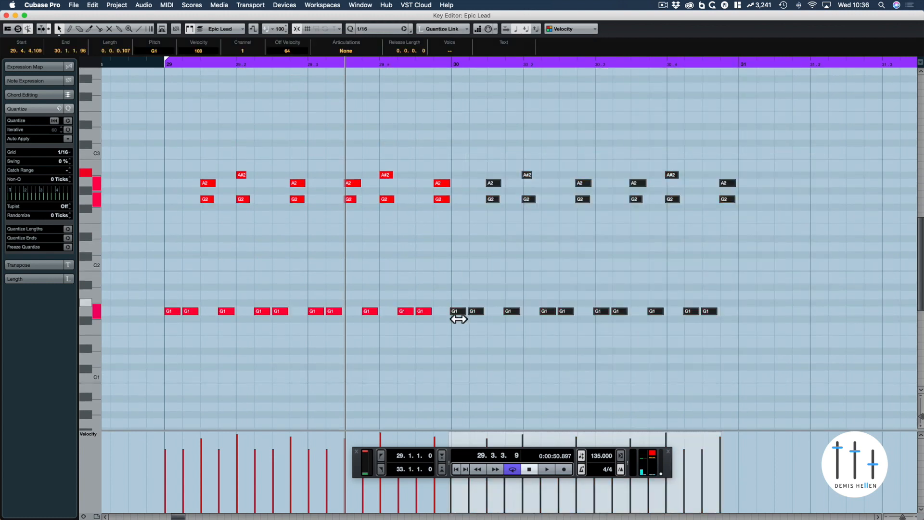
left_click_drag(457, 312, 459, 312)
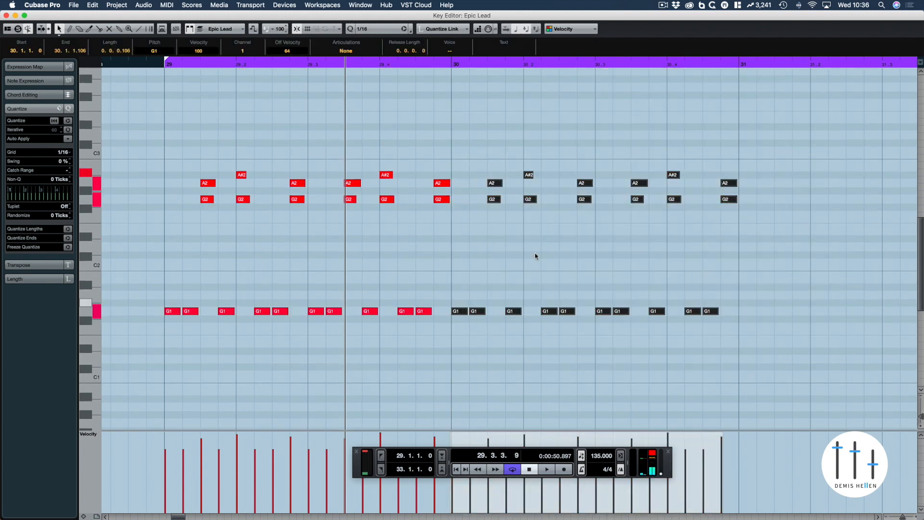
Duplicate all notes of the two-bar pattern and align the copy to start at 31.1.1.0
left_click_drag(773, 130, 154, 346)
key("super+d")
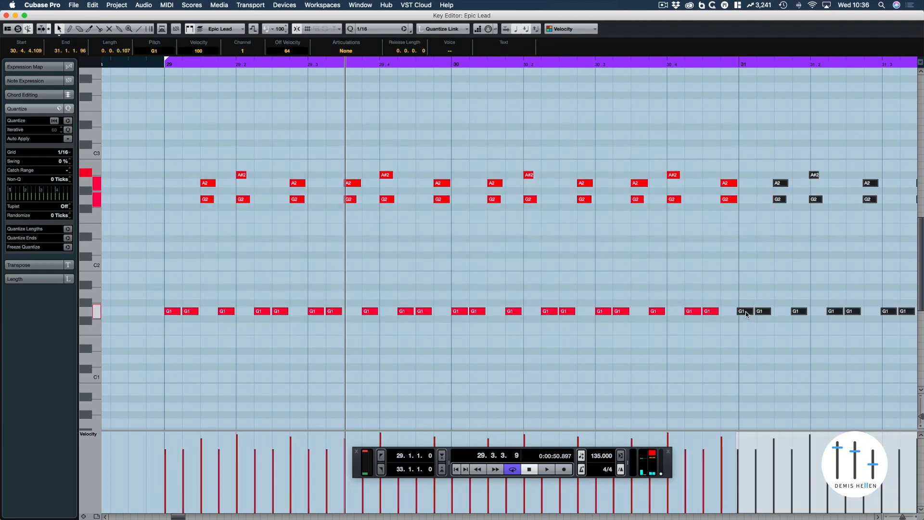
left_click(748, 313)
Play the loop from bar 29 with the whole four-bar pattern in view and deselect the notes
key("space")
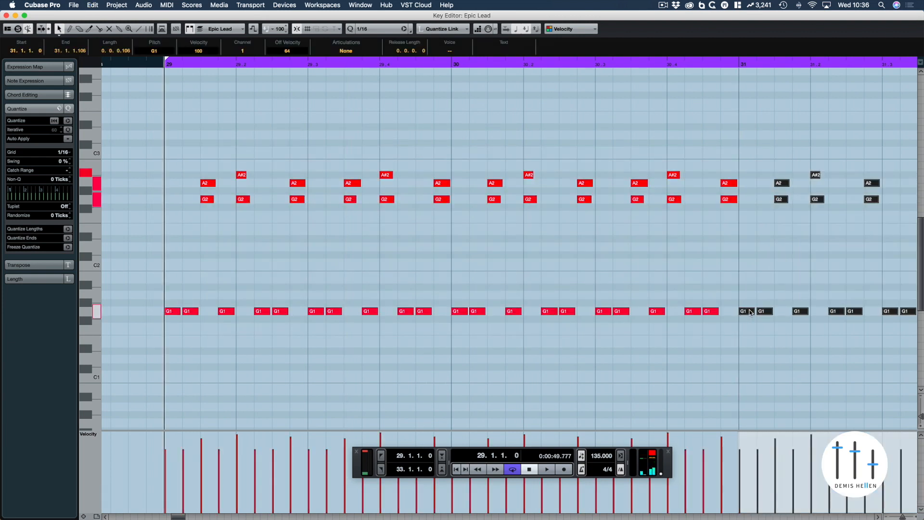
key("g")
key("g")
key("g")
key("g")
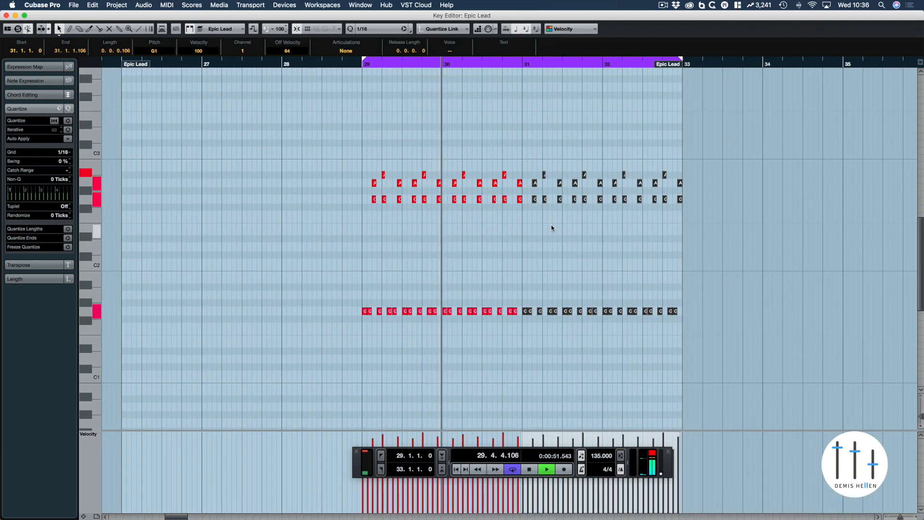
left_click(676, 333)
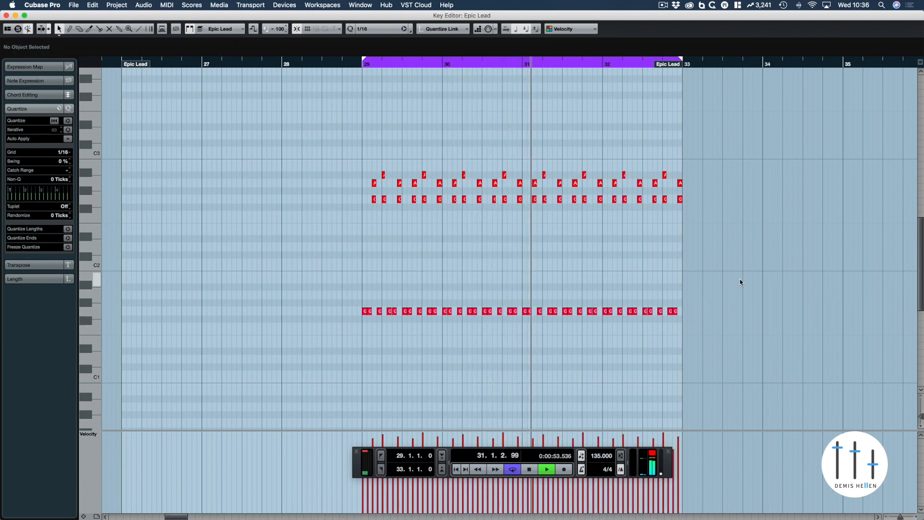
Try transposing the G1 bass notes in bars 31 and 32 up three semitones to A#1
left_click_drag(740, 280, 524, 331)
key("Up")
key("Up")
key("Up")
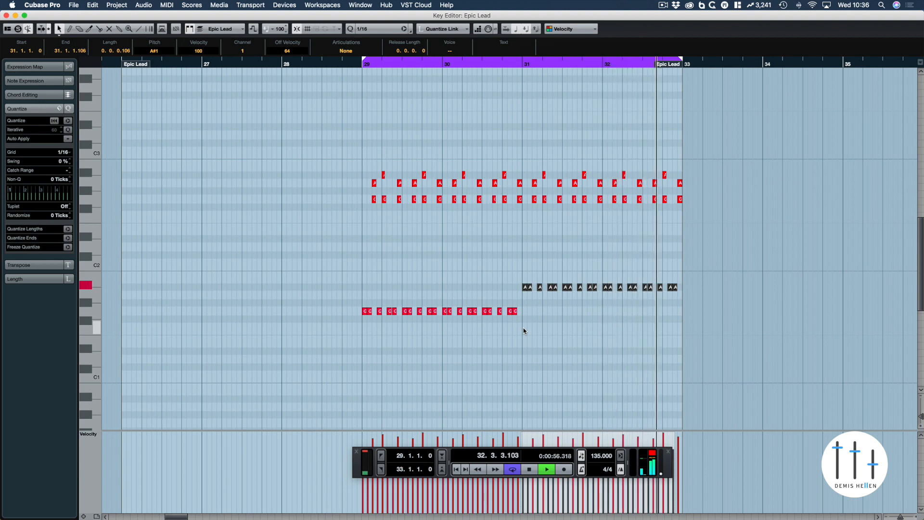
key("Down")
key("Down")
key("Down")
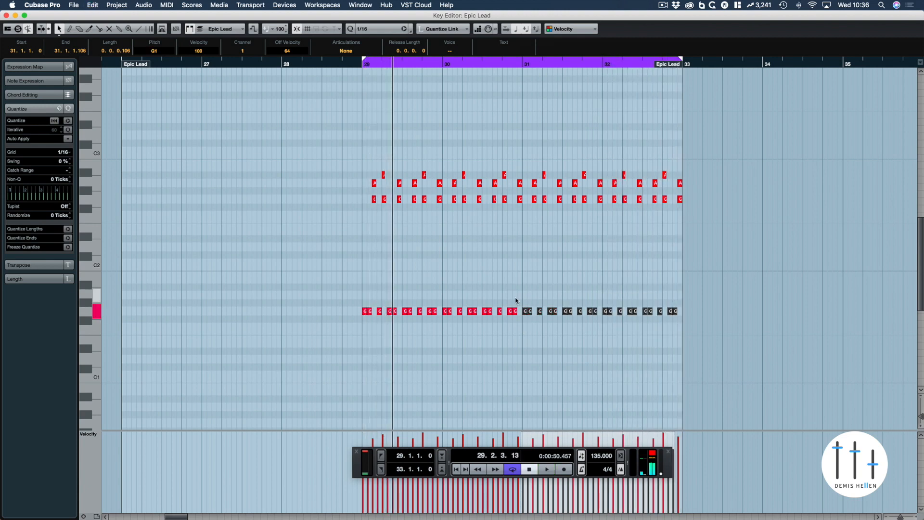
Lower the bass notes of bar 30 to F1 and those of bars 31 and 32 to C1
left_click_drag(515, 301, 442, 322)
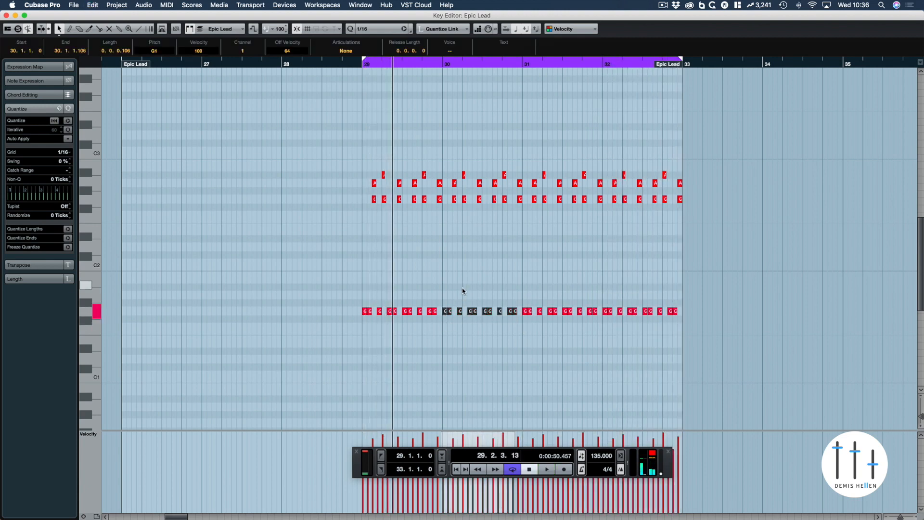
left_click_drag(494, 287, 760, 318)
key("Down")
key("Down")
key("Down")
key("Down")
key("Down")
key("Down")
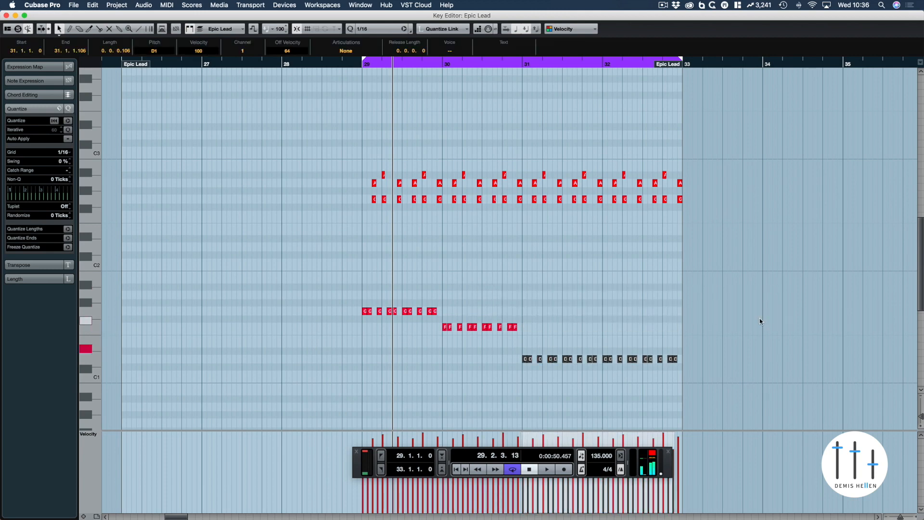
Transpose all notes in the part up one octave
key("super+a")
key("shift+Up")
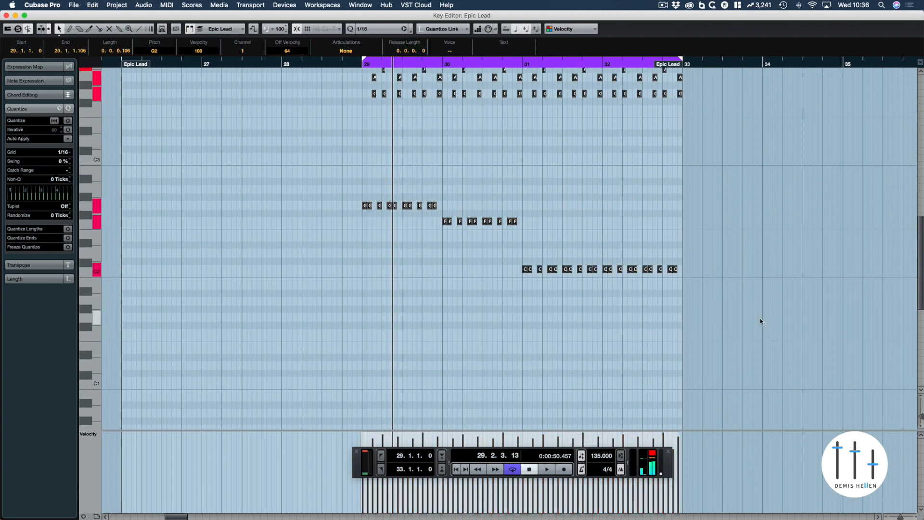
left_click_drag(556, 168, 529, 23)
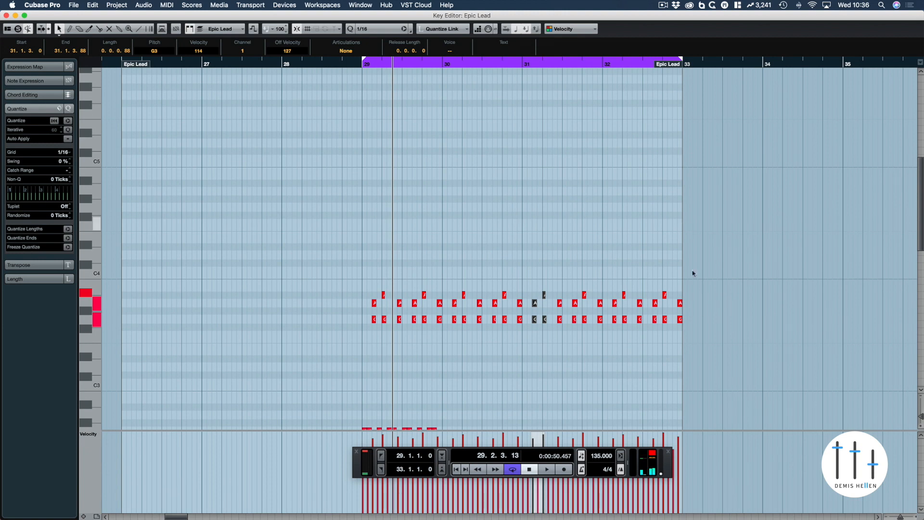
left_click_drag(683, 222, 724, 433)
scroll(712, 269, "down", 3)
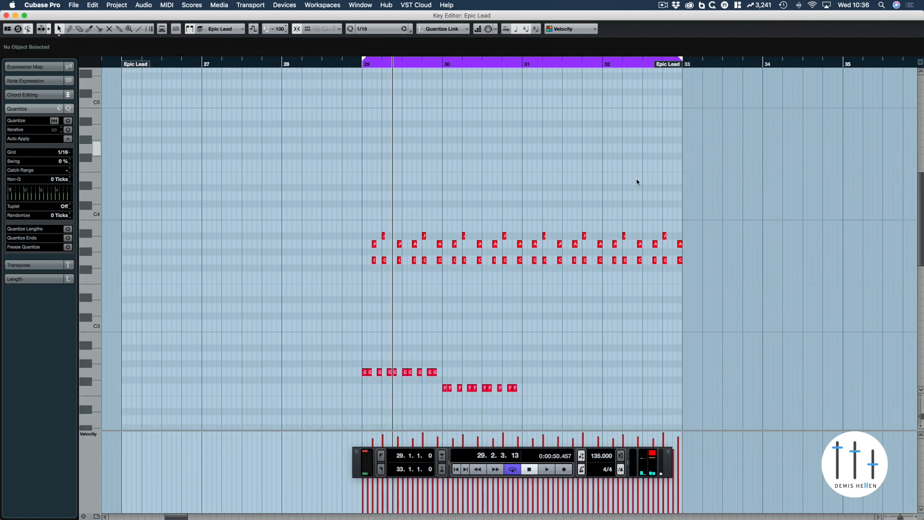
Transpose the upper notes from bar 30 to the end of the part down two semitones
left_click_drag(717, 146, 452, 274)
key("Down")
key("Down")
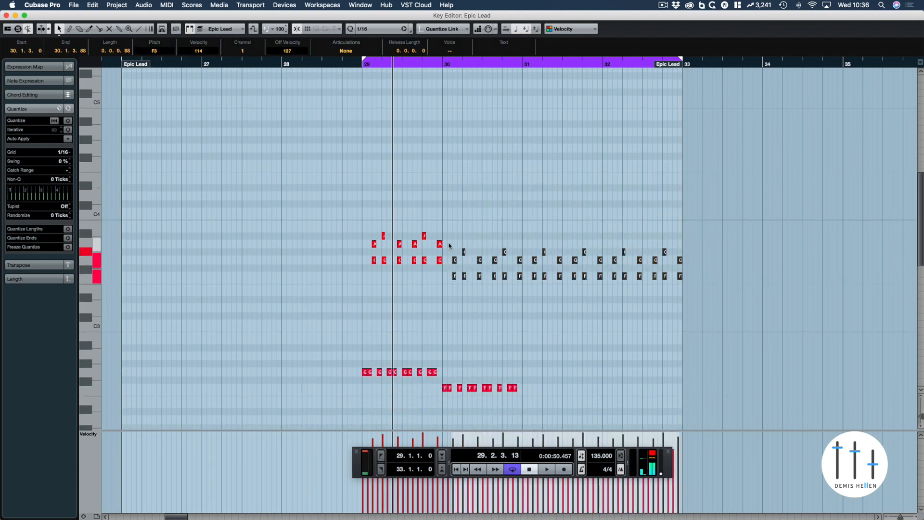
Raise bar 30's top notes to A3 and set the upper notes of bars 31 and 32 to D#3, F3 and G3
left_click_drag(455, 239, 725, 304)
key("Up")
key("Down")
left_click_drag(728, 250, 532, 271)
key("Up")
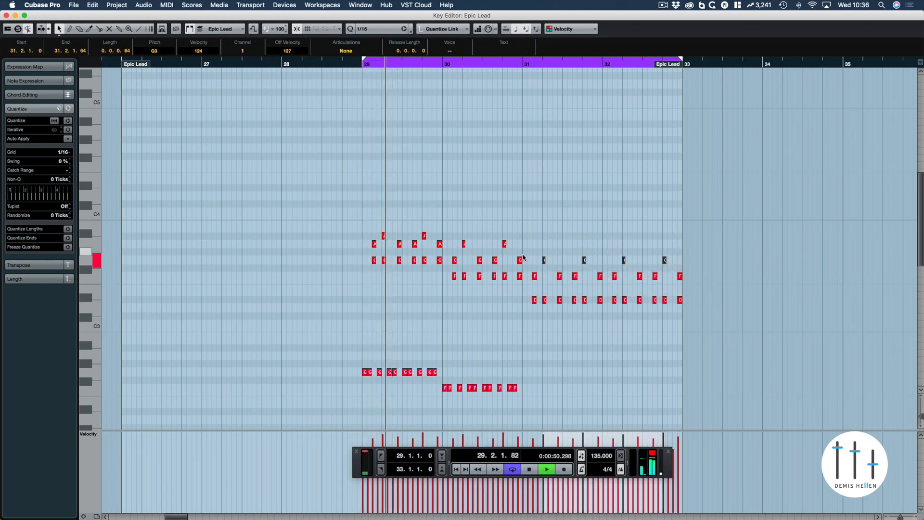
Listen to the edited four-bar progression, close the note editor and stop playback
scroll(475, 277, "down", 3)
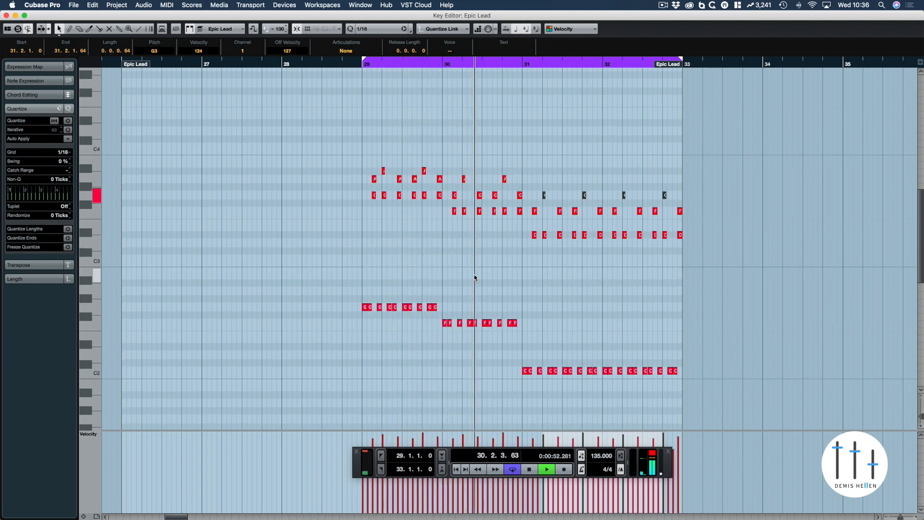
scroll(475, 277, "down", 3)
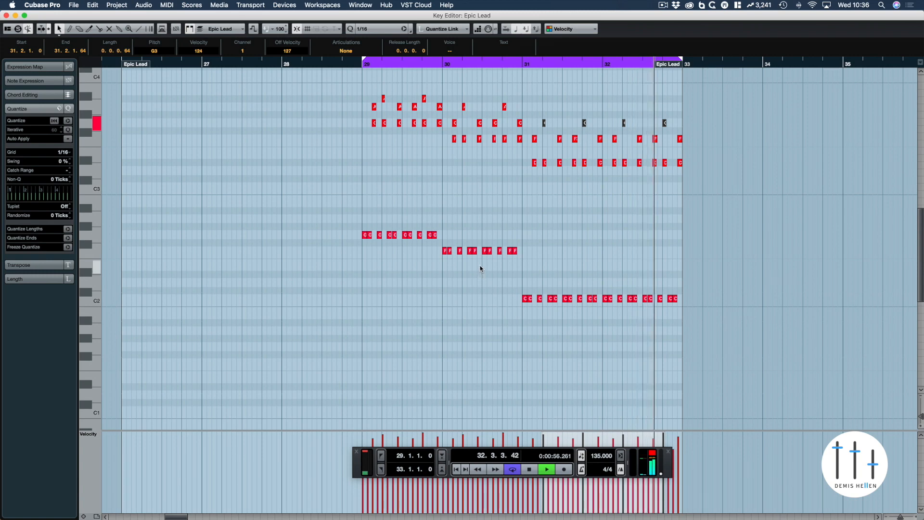
left_click_drag(703, 198, 715, 64)
key("Return")
key("space")
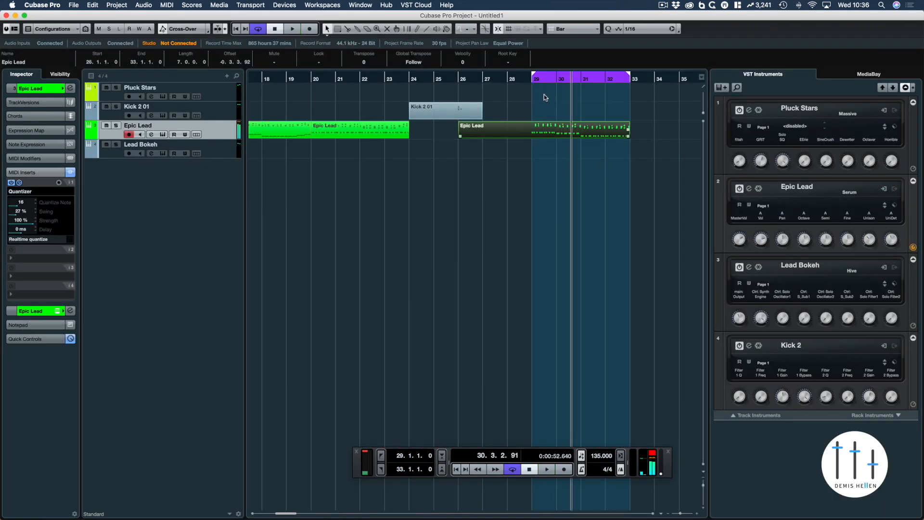
Move the Epic Lead part at bar 26 onto the Pluck Stars track and play it from bar 29
left_click_drag(544, 129, 543, 88)
key("KP_1")
key("space")
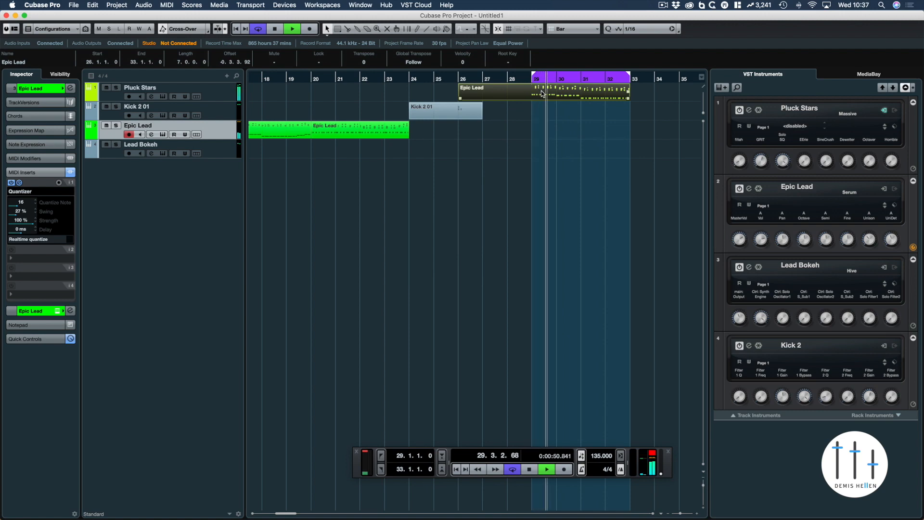
double_click(541, 93)
key("Return")
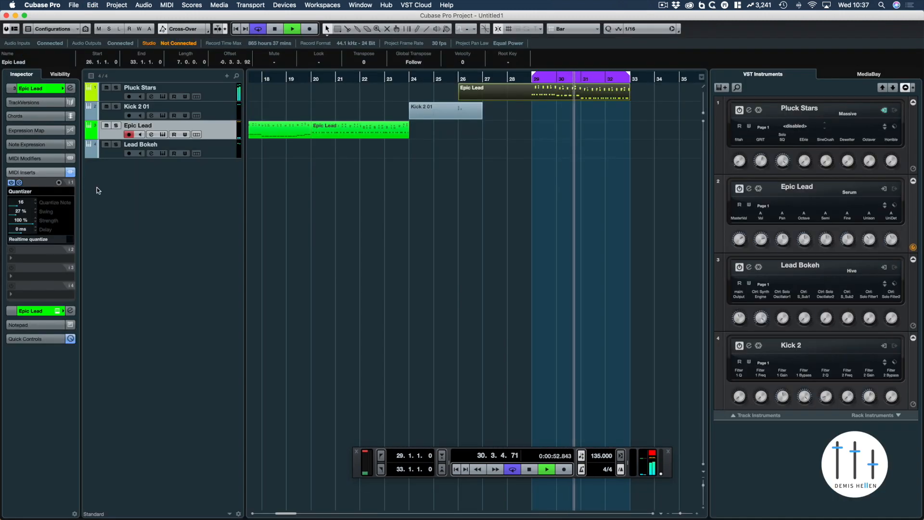
Select the Pluck Stars track and open its Massive instrument
key("Up")
key("Up")
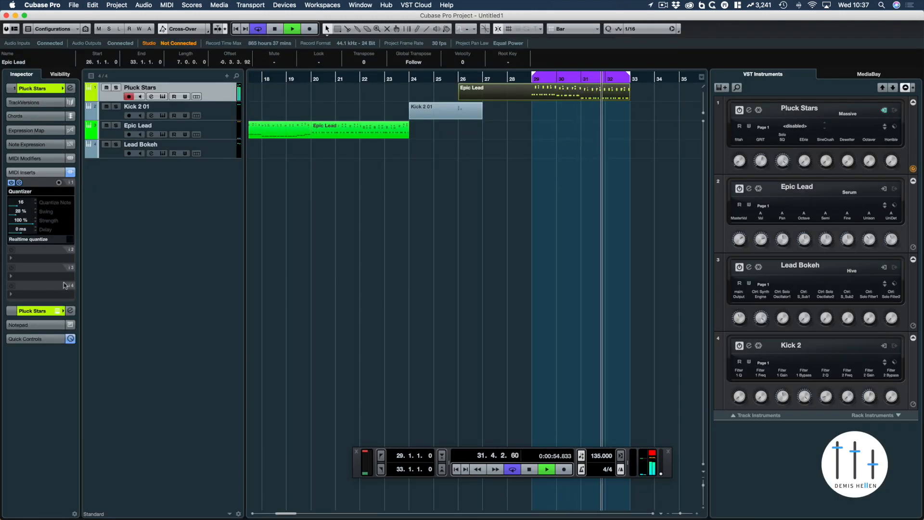
left_click(57, 312)
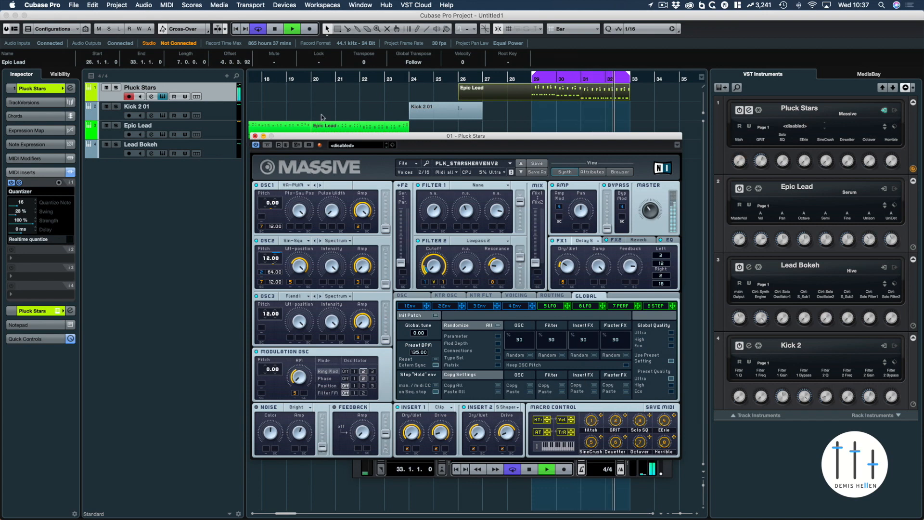
Transpose all notes of the part on the Pluck Stars track down one octave and close the Massive window
double_click(566, 94)
key("Return")
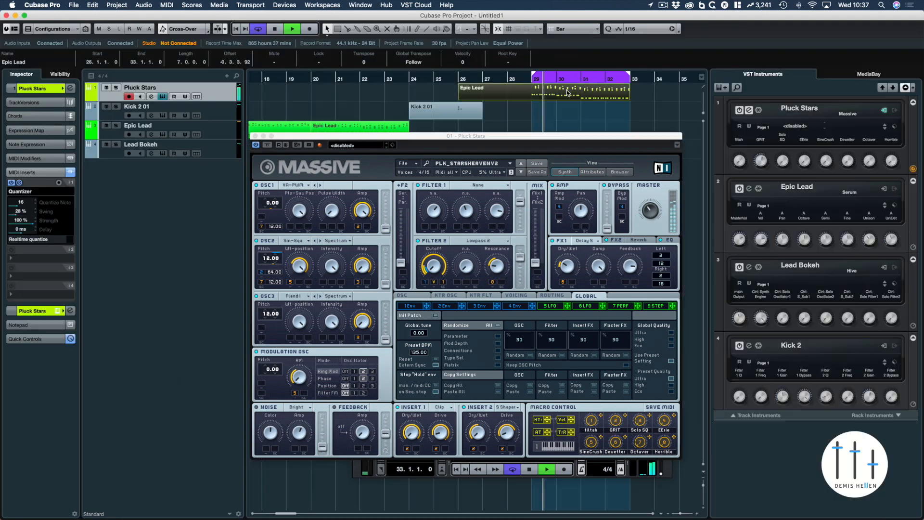
double_click(566, 94)
left_click(255, 136)
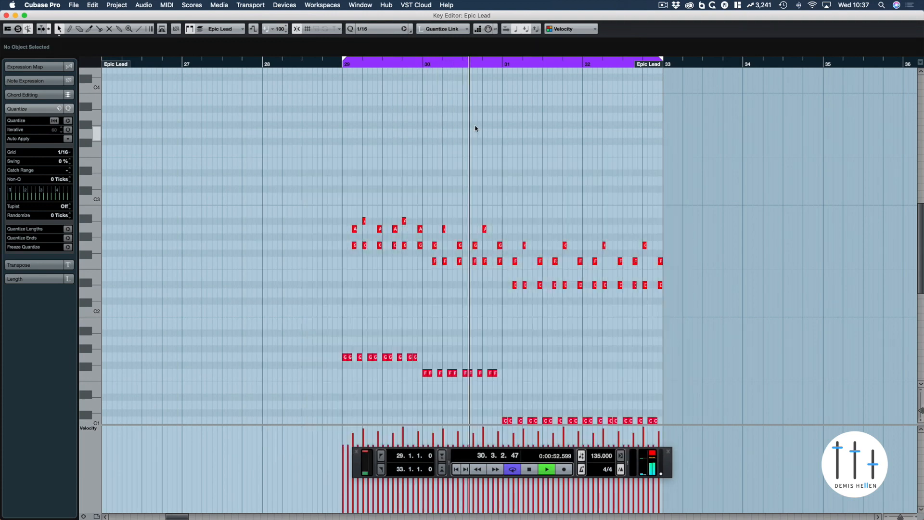
key("super+a")
key("Return")
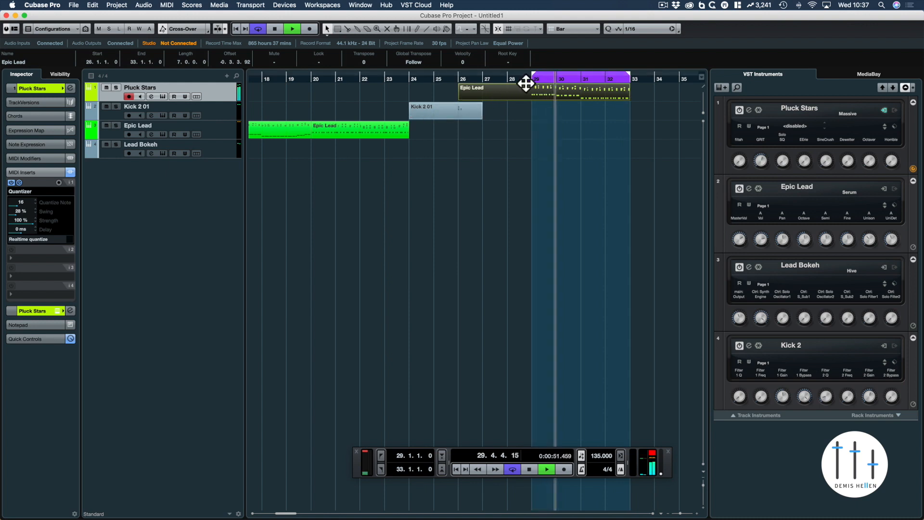
left_click(505, 78)
left_click(309, 29)
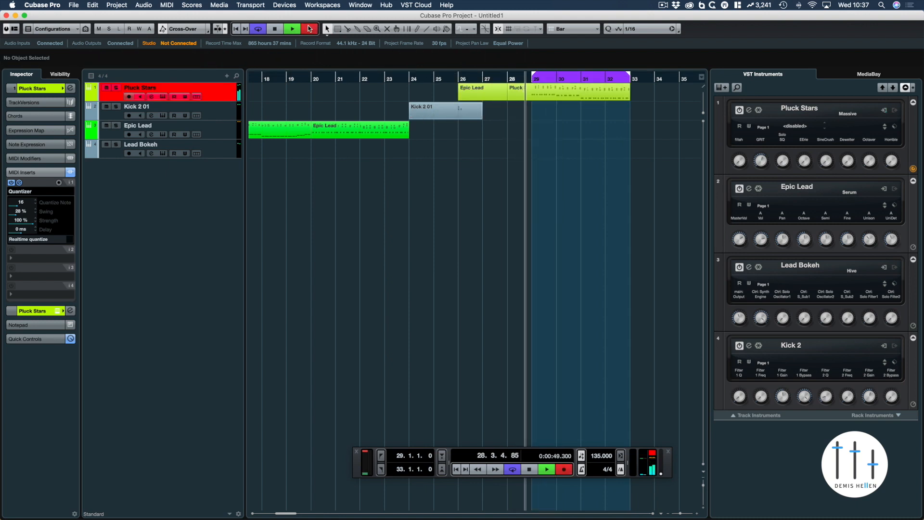
key("space")
Record a C3 kick pattern on the Kick 2 01 track over the loop from bar 29 to bar 33
left_click(220, 118)
key("space")
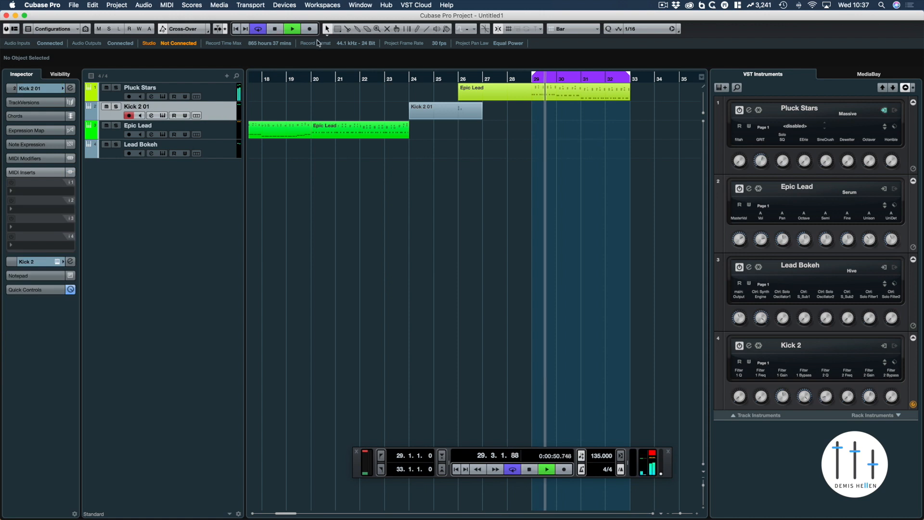
left_click(310, 29)
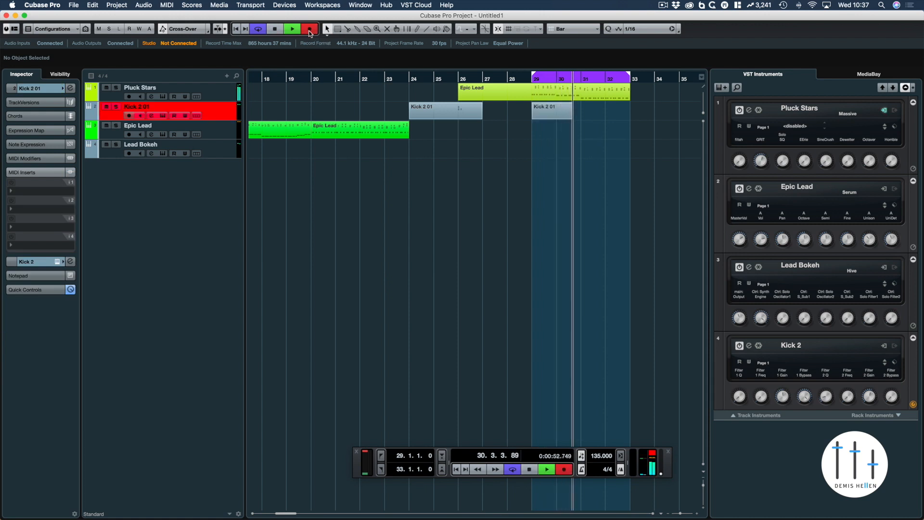
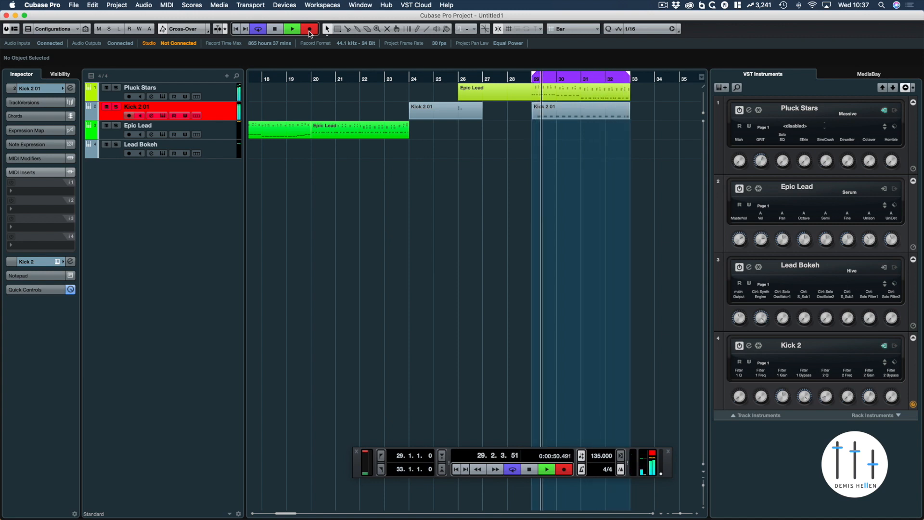
left_click(309, 30)
Delete the stray last C3 note at bar 33 from the recorded kick part and close the note editor
double_click(563, 108)
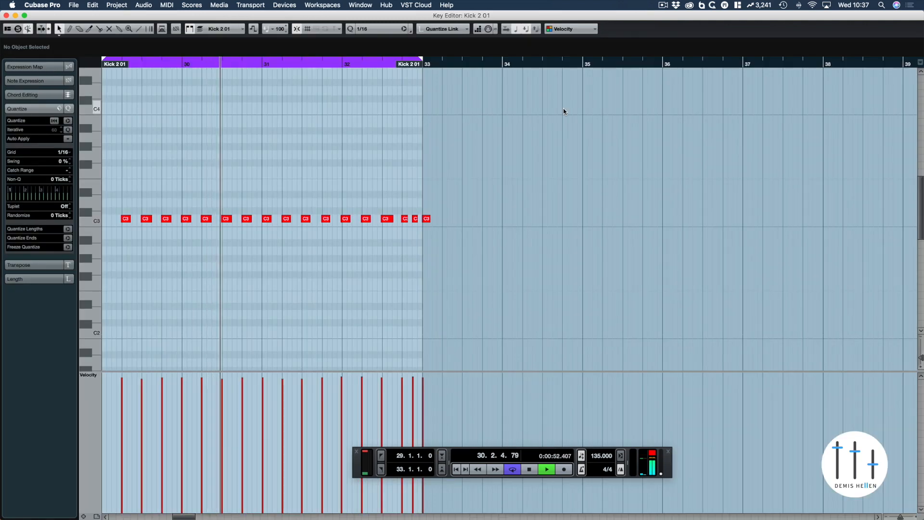
left_click_drag(450, 204, 425, 229)
key("Delete")
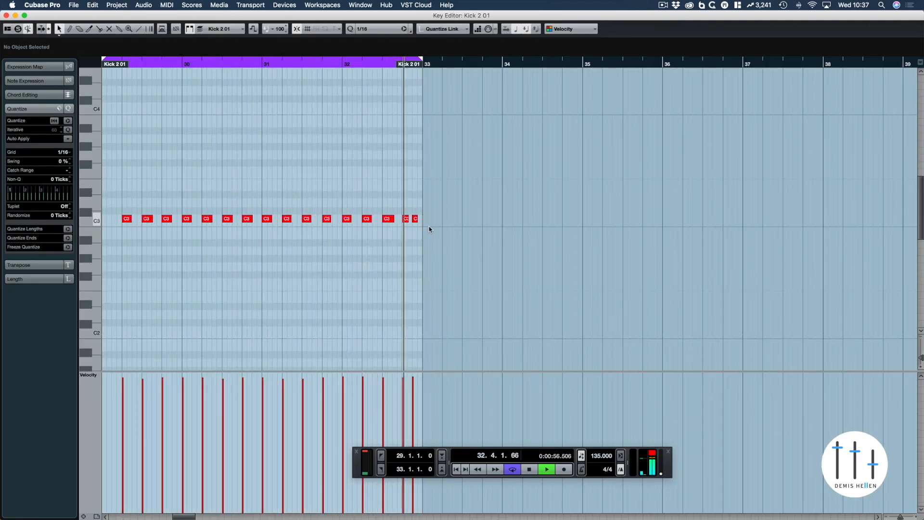
mouse_move(133, 222)
left_mouse_down()
mouse_move(114, 225)
mouse_move(134, 224)
left_mouse_up()
key("Return")
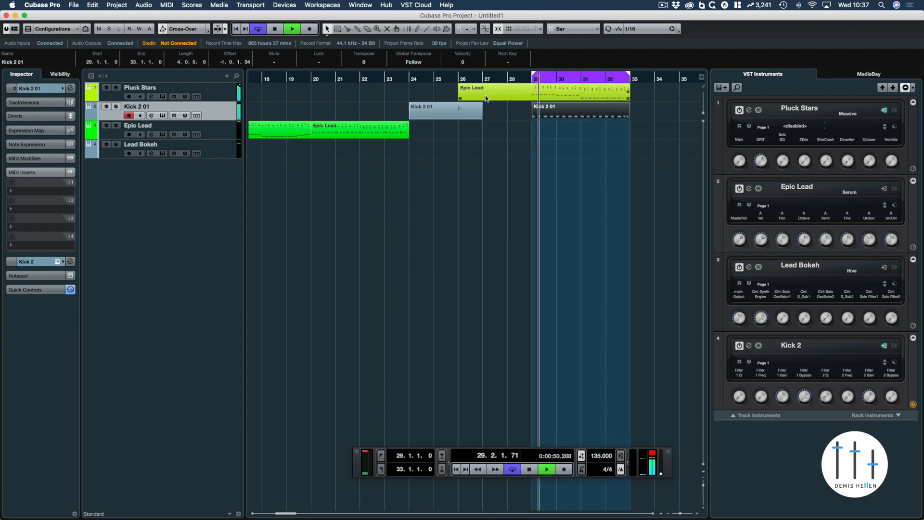
Move the Epic Lead part from the Pluck Stars track back to the Epic Lead track at bar 26
left_click(511, 94)
left_click_drag(483, 127, 483, 128)
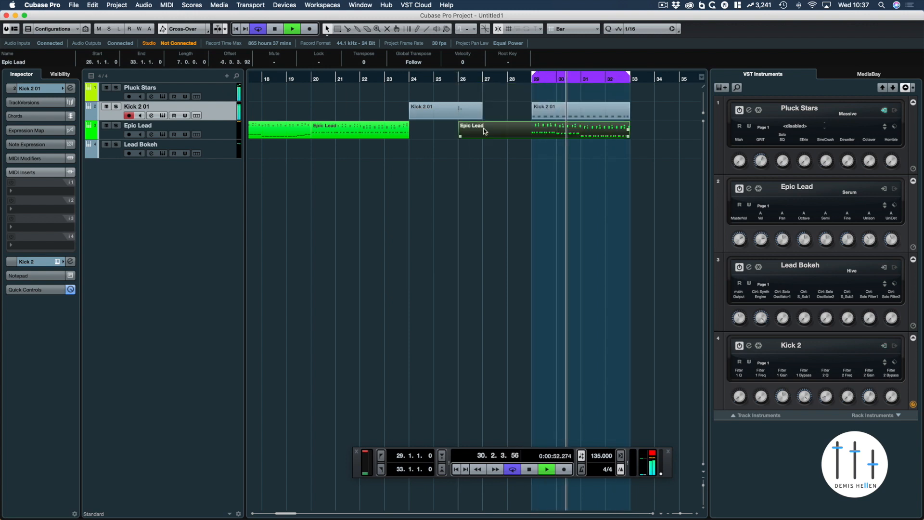
double_click(507, 127)
key("Return")
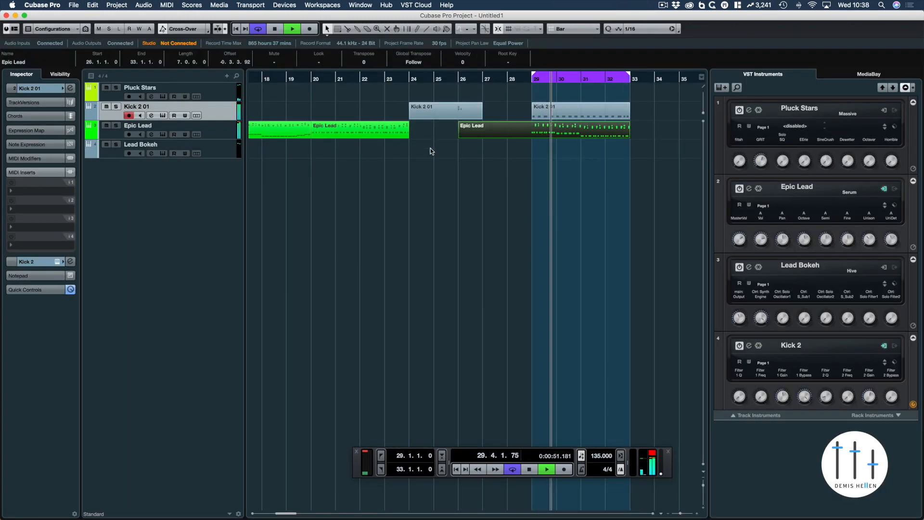
Play the arrangement alternately from bar 16 and bar 29 to compare the two Epic Lead sections with kick
scroll(431, 149, "left", 4)
key("space")
left_click(319, 83)
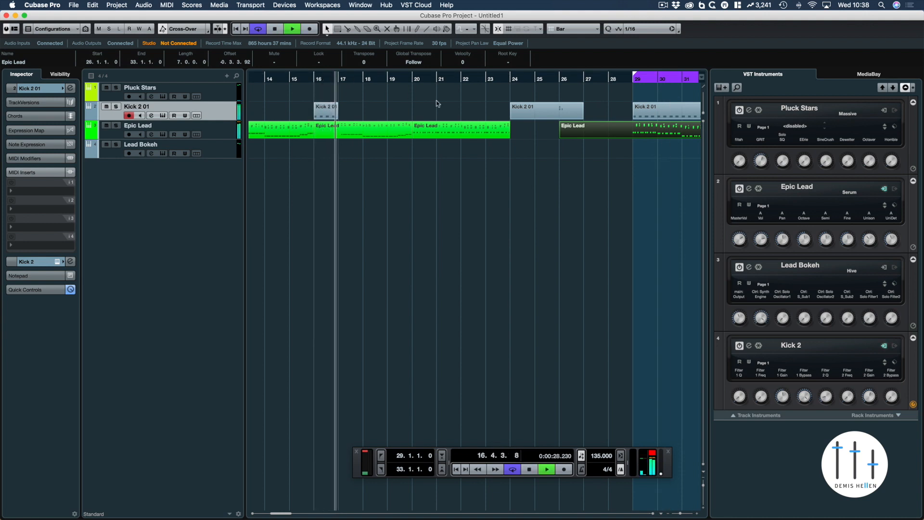
left_click(627, 91)
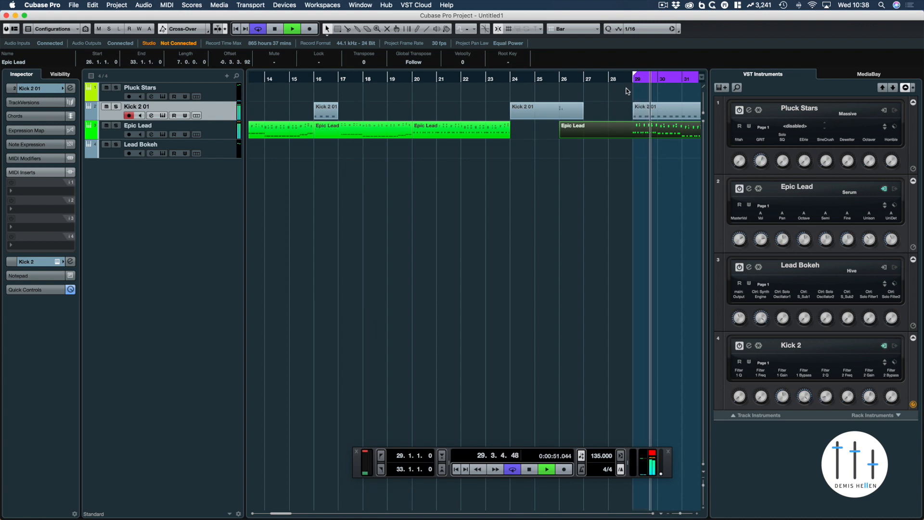
key("space")
key("space")
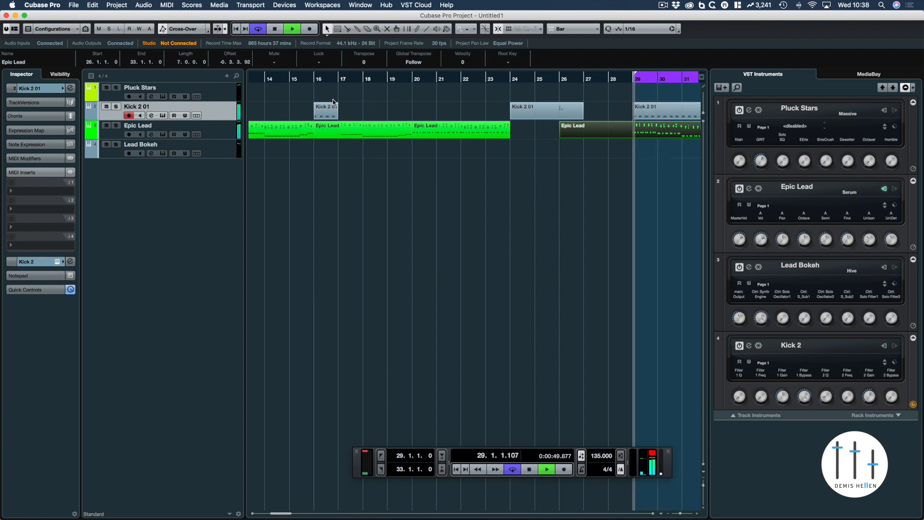
key("space")
left_click(317, 86)
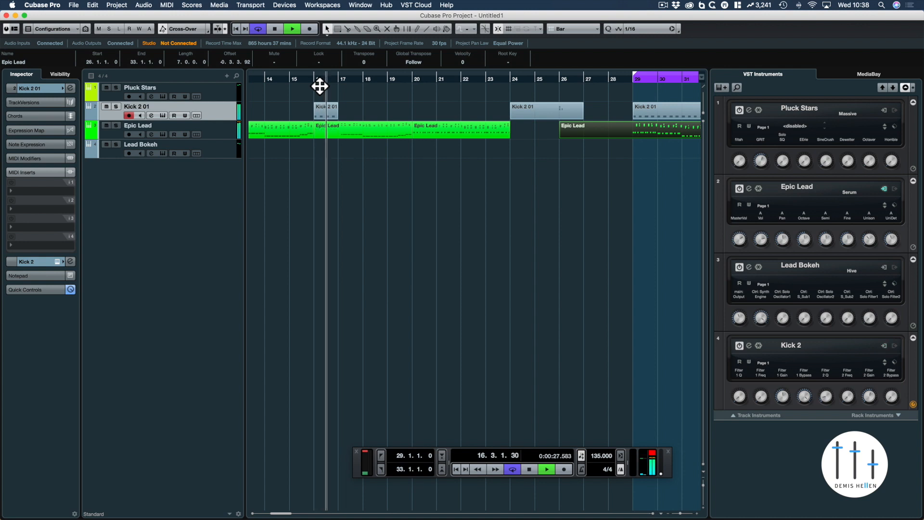
key("space")
Set the loop locators to the Epic Lead part from bar 16 to bar 20 and delete the Kick 2 01 part at bar 24
left_click(326, 112)
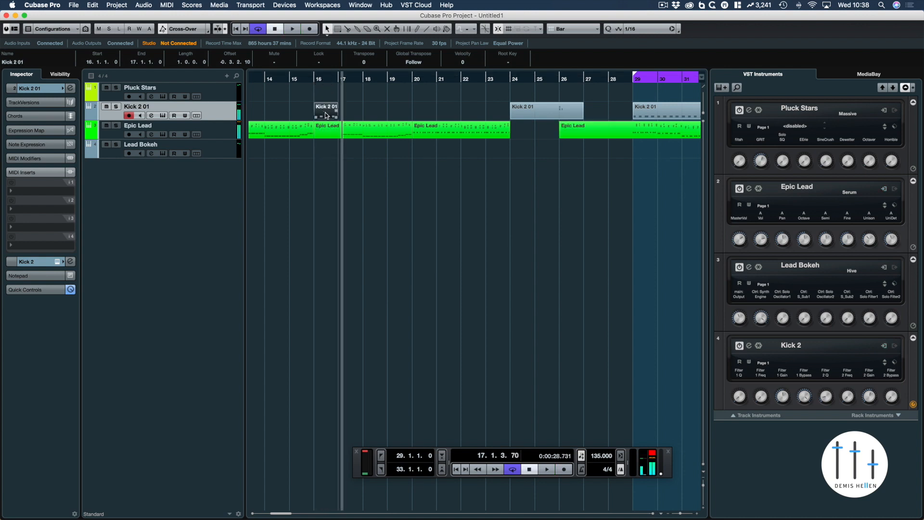
left_click(335, 133)
key("p")
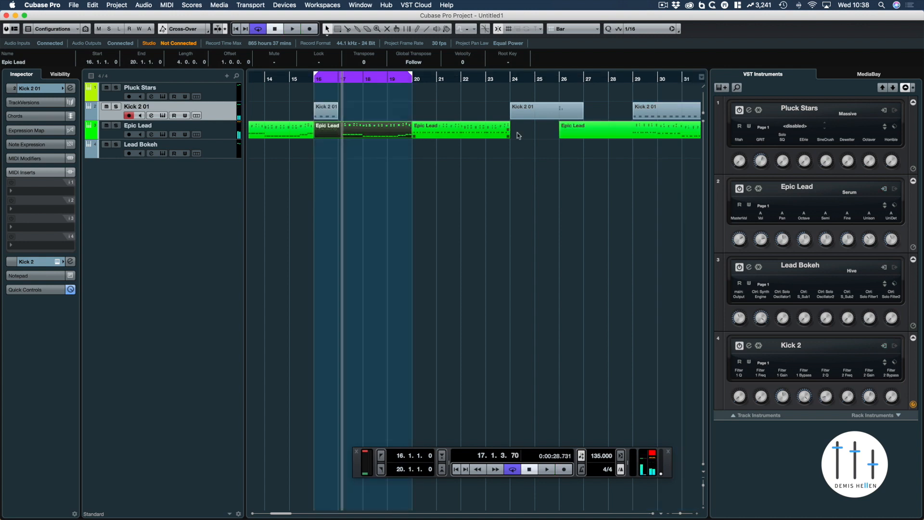
left_click(529, 109)
key("Delete")
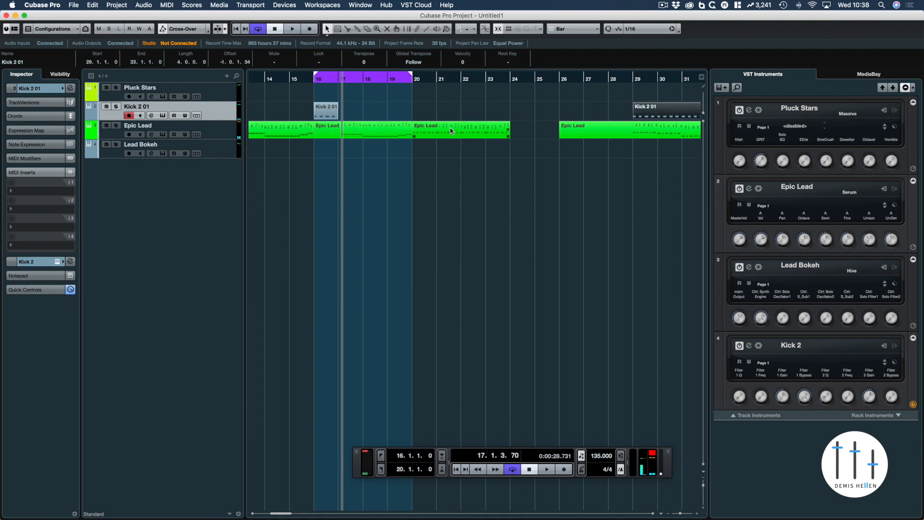
Play from bar 20 and examine the notes of the Epic Lead part there in the Key Editor
left_click(416, 82)
key("space")
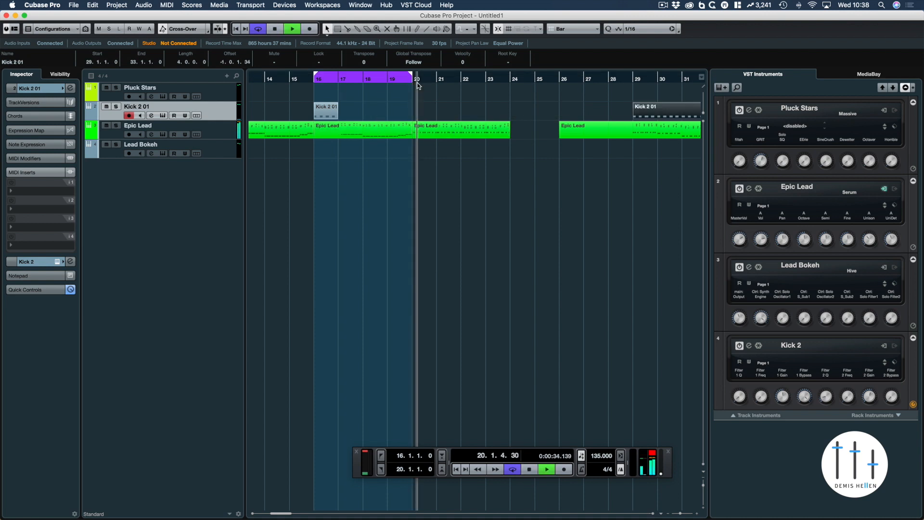
left_click(474, 132)
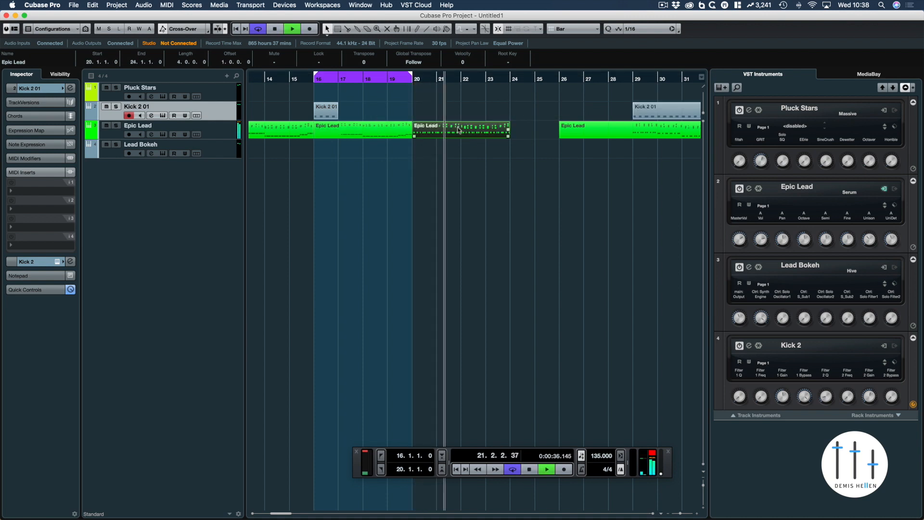
double_click(461, 132)
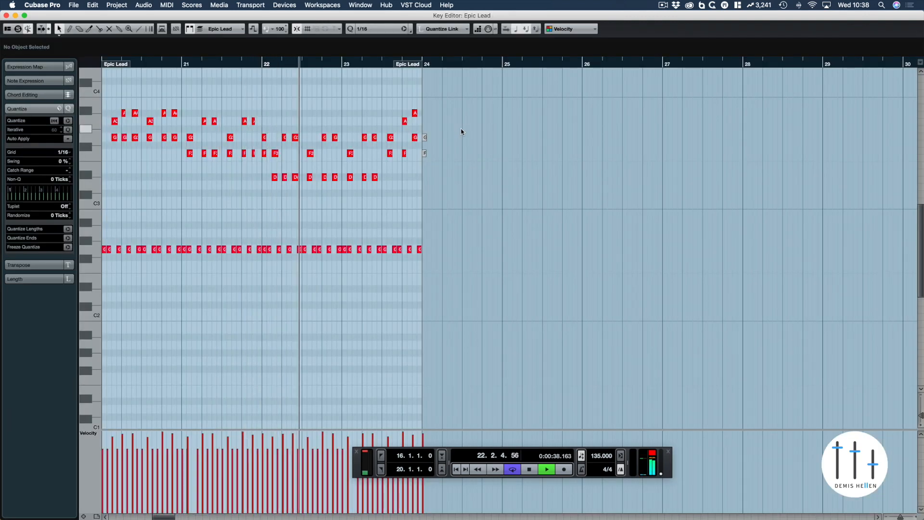
key("Return")
key("space")
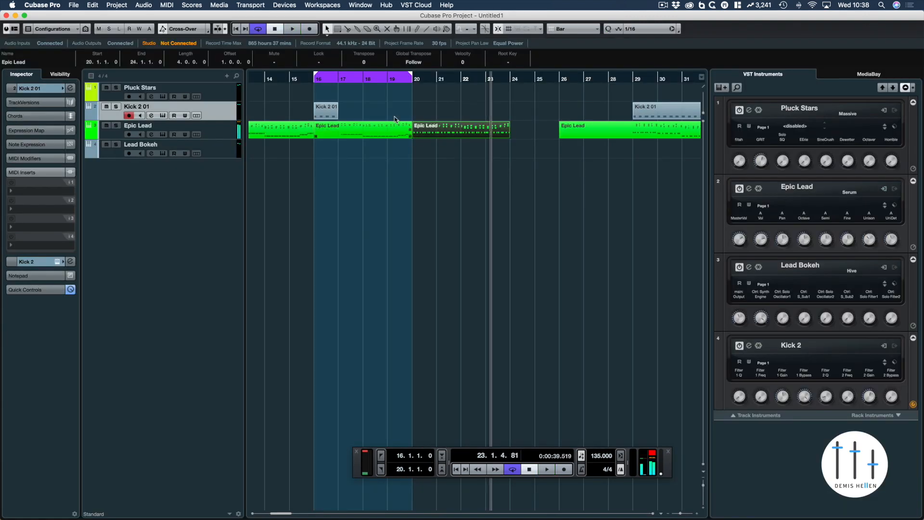
Play the Epic Lead part at bar 16 and examine its notes in the Key Editor
left_click(336, 135)
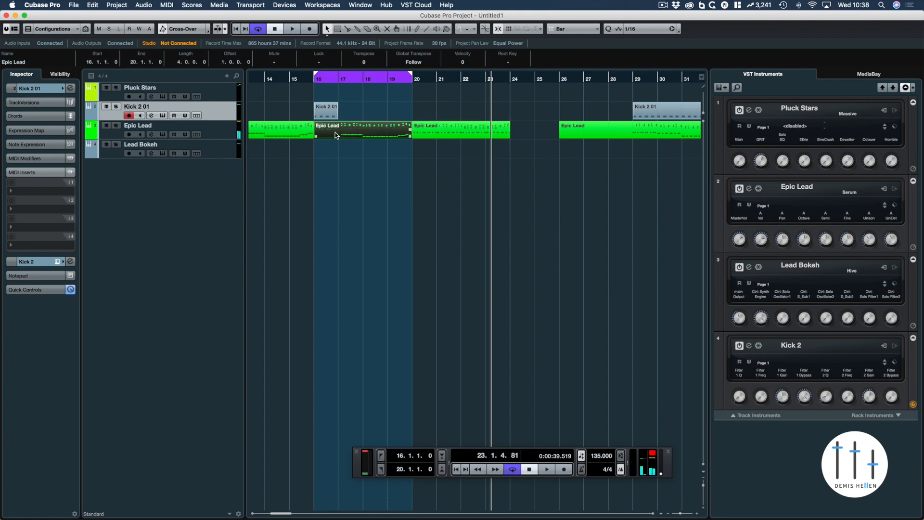
key("space")
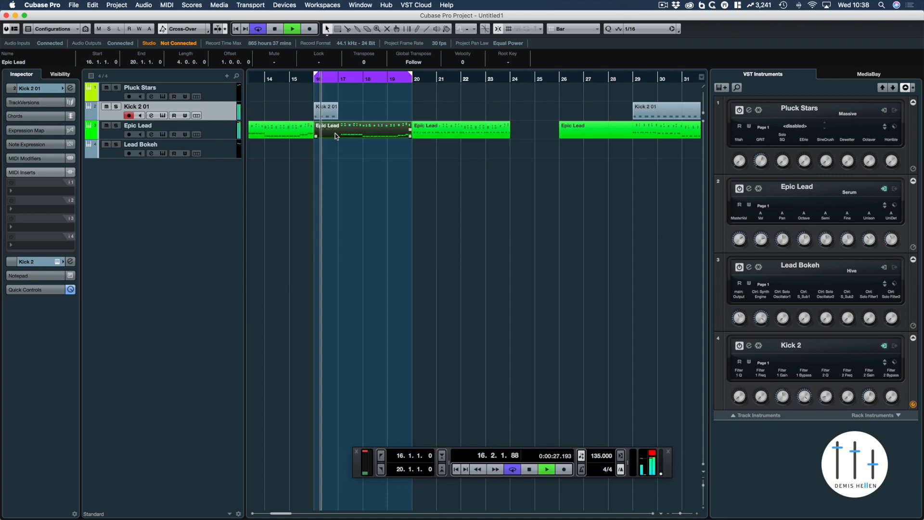
key("Return")
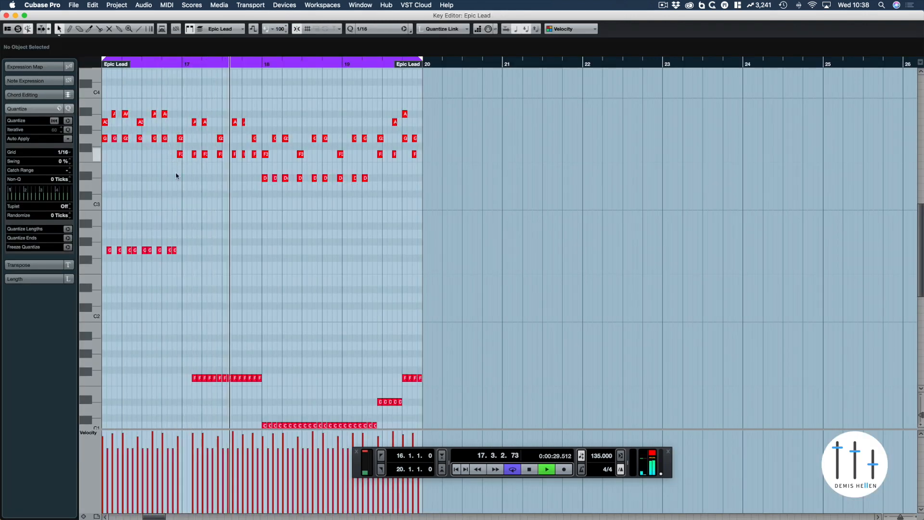
key("space")
key("Return")
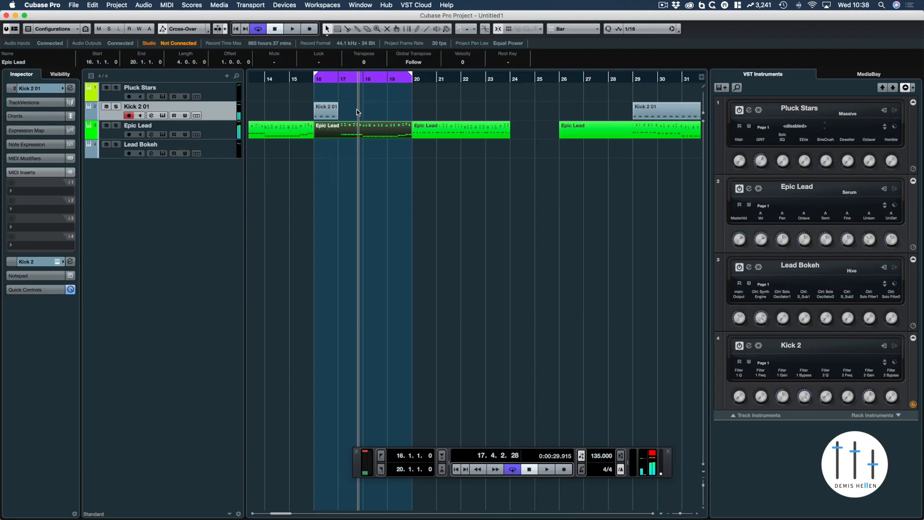
Repeat the one-bar Kick 2 01 part from bar 16 up to bar 20, play the result and return to the loop start
left_click(323, 111)
key("Return")
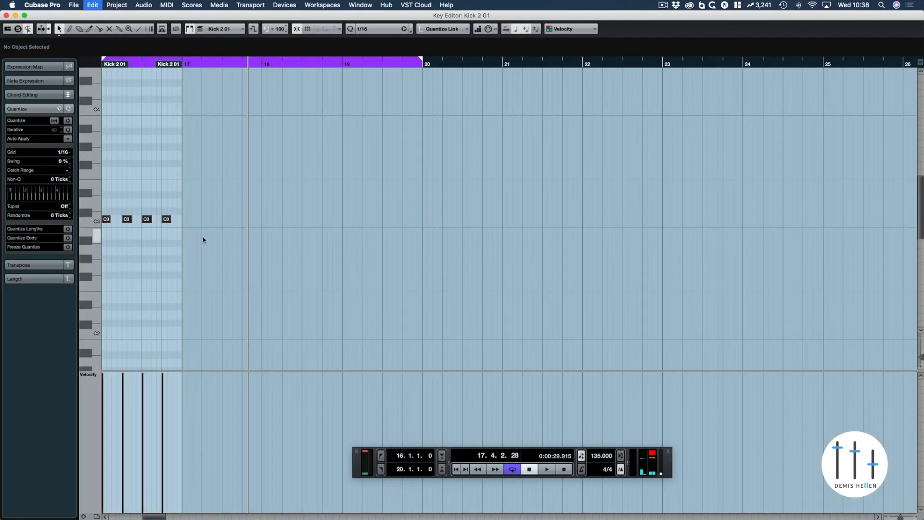
key("Return")
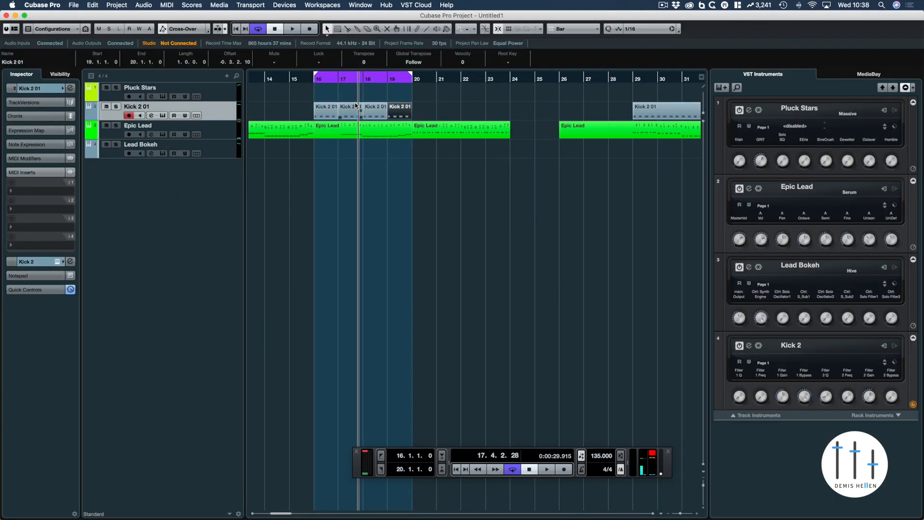
key("space")
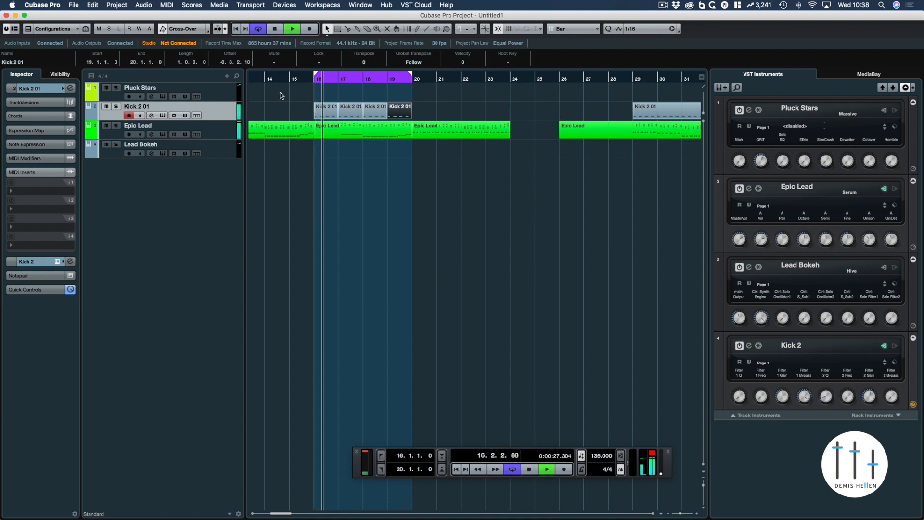
key("space")
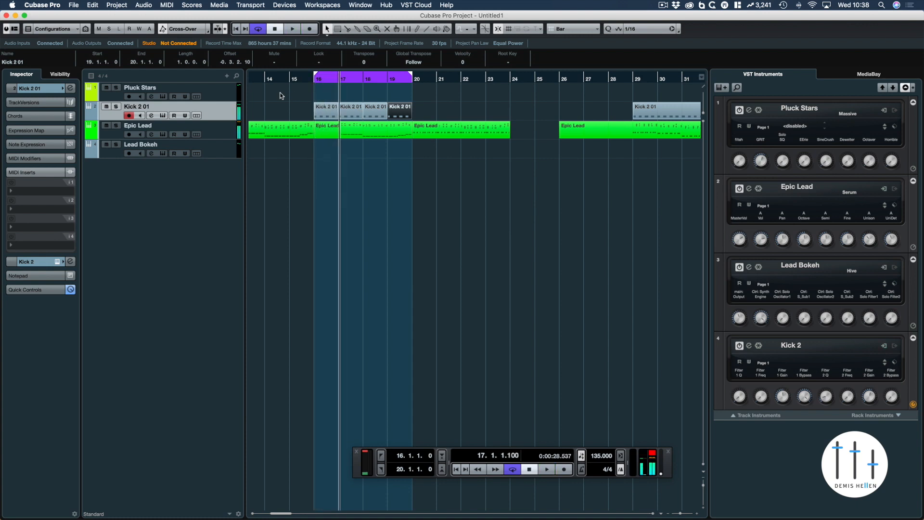
key("KP_1")
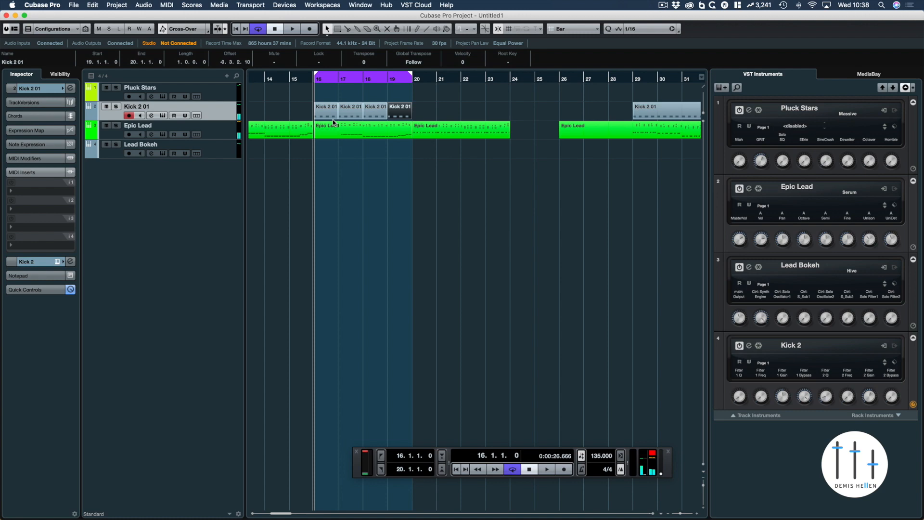
Open the Epic Lead part at bar 16 in the Key Editor and copy its G2 bass notes into bar 17
left_click(338, 134)
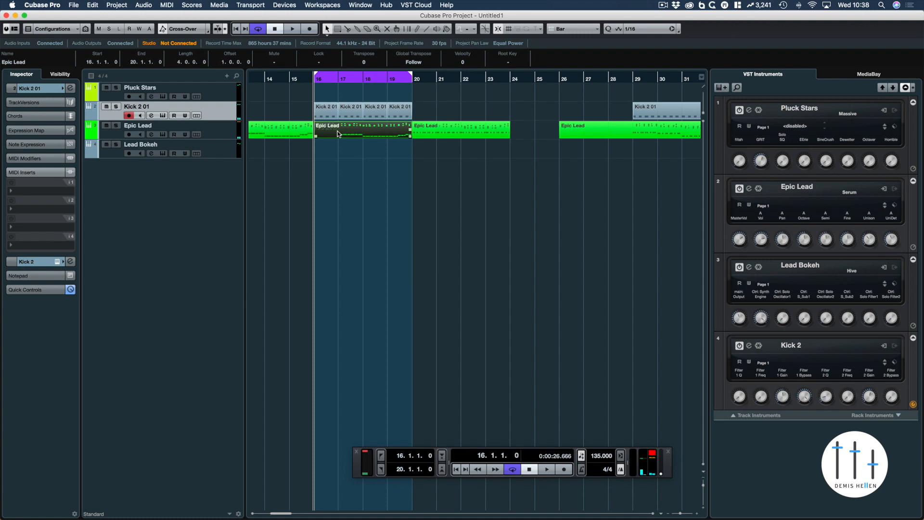
double_click(339, 134)
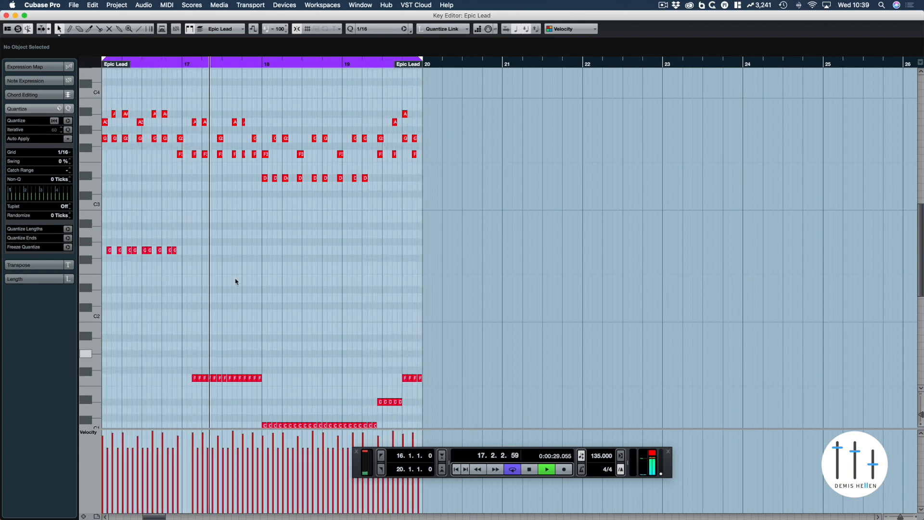
key("space")
left_click(100, 255)
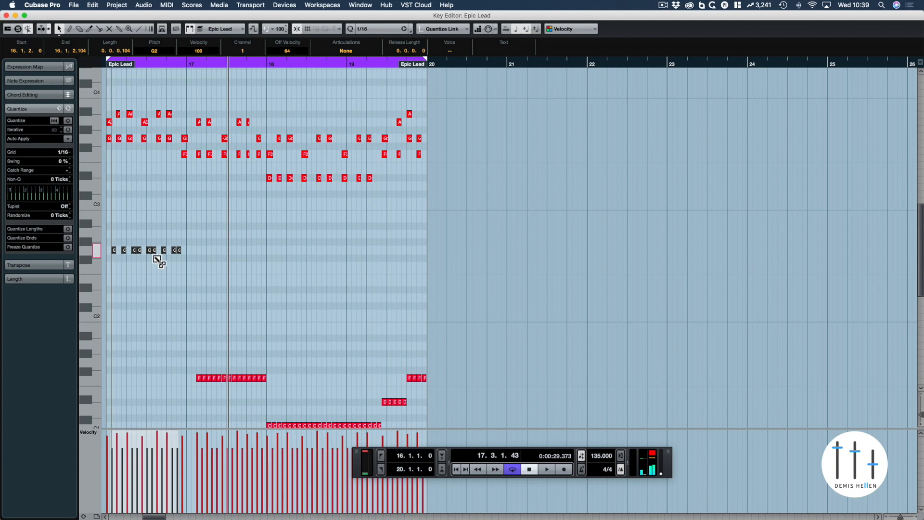
left_click_drag(155, 257, 194, 254)
key("Delete")
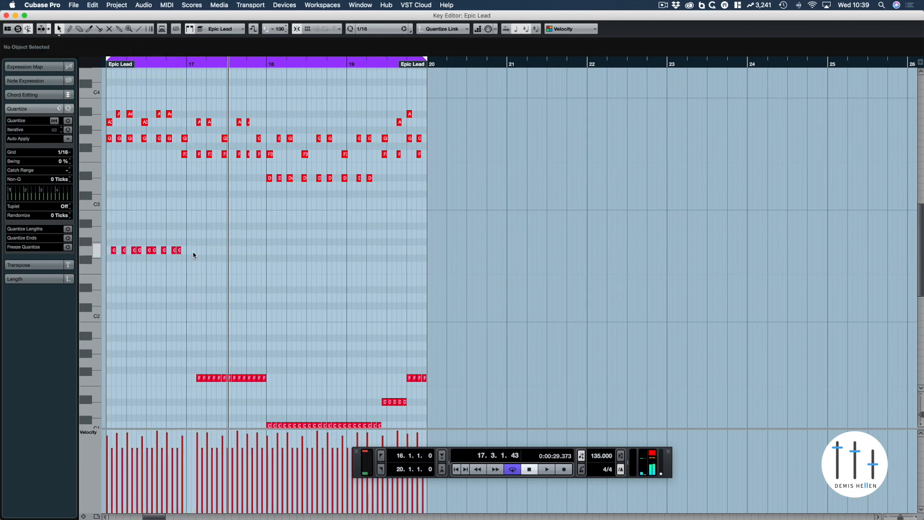
key("h")
key("h")
key("h")
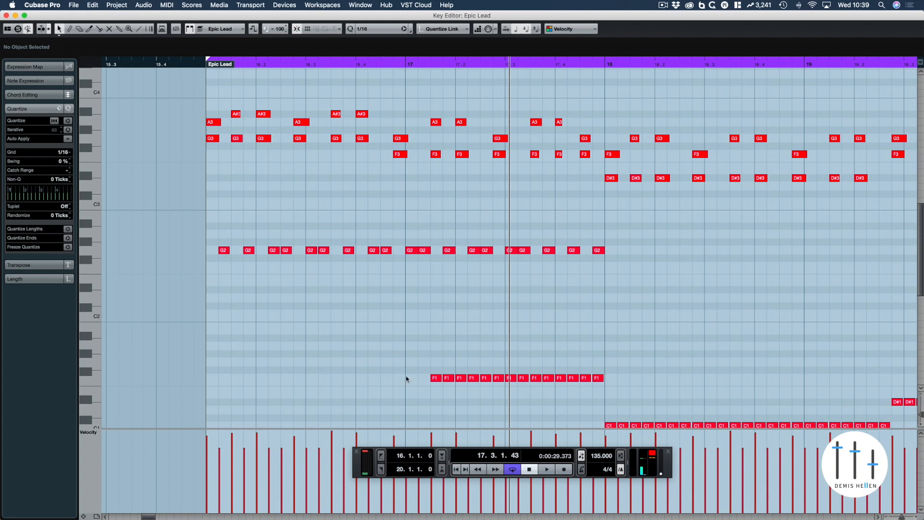
Delete the F1 notes in bar 17 and lower that bar's G2 bass notes to F2
left_click_drag(681, 361, 403, 399)
key("Delete")
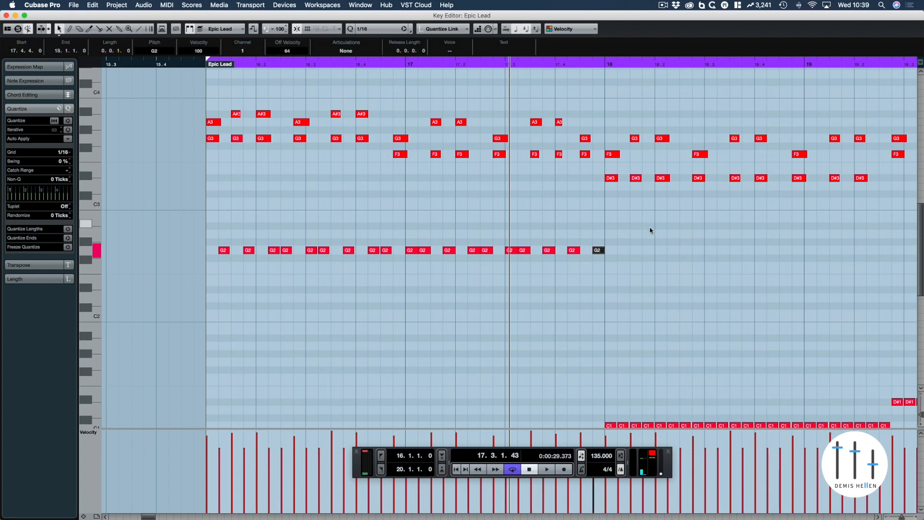
left_click_drag(650, 230, 404, 264)
key("Down")
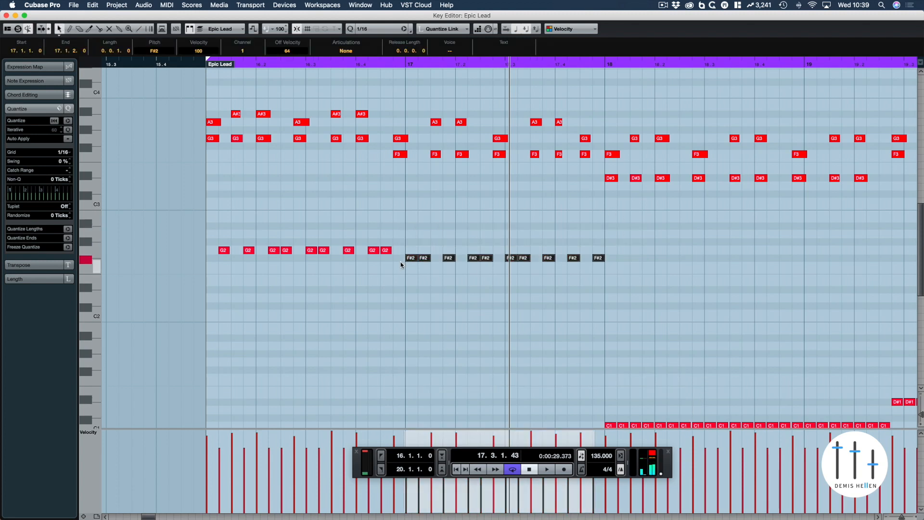
key("Down")
Try the bar 17 bass notes at D2 during playback, and move them back to F2
key("space")
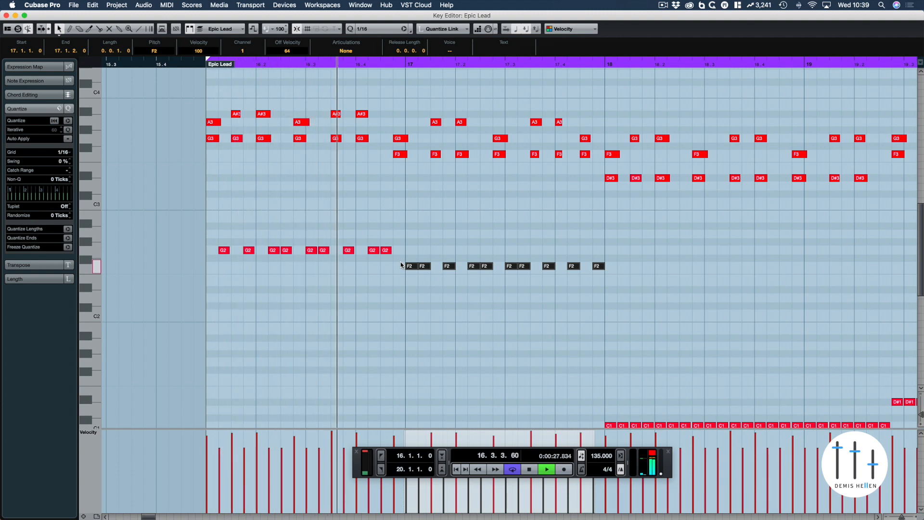
key("Down")
key("Down")
key("Down")
key("space")
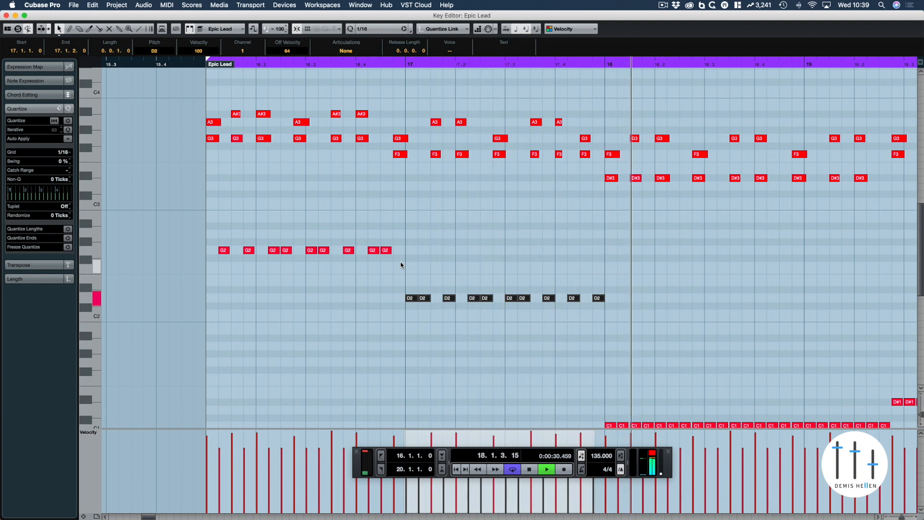
key("space")
key("Up")
key("Up")
key("Up")
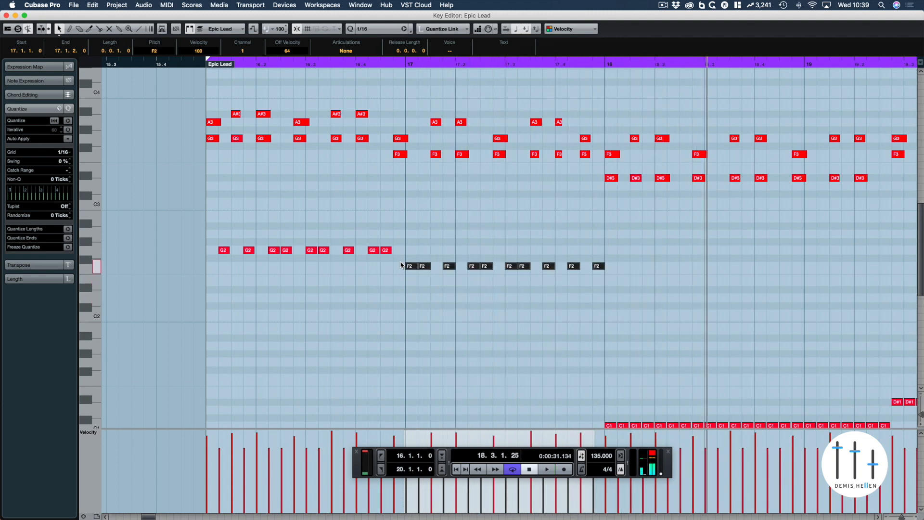
Duplicate the G2 and F2 bass notes of bars 16–17 into bars 18–19, shifting the copies one sixteenth later to start at 18.1.2
left_click_drag(636, 206, 185, 344)
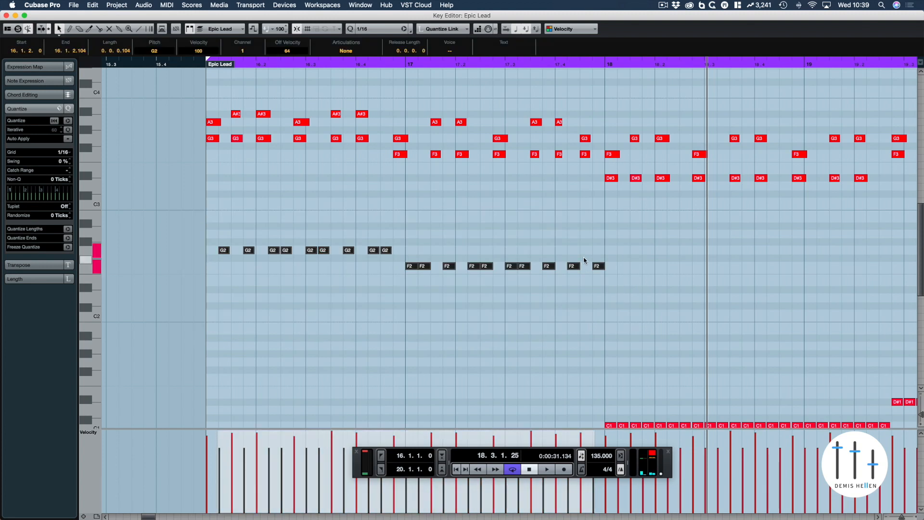
key("super+d")
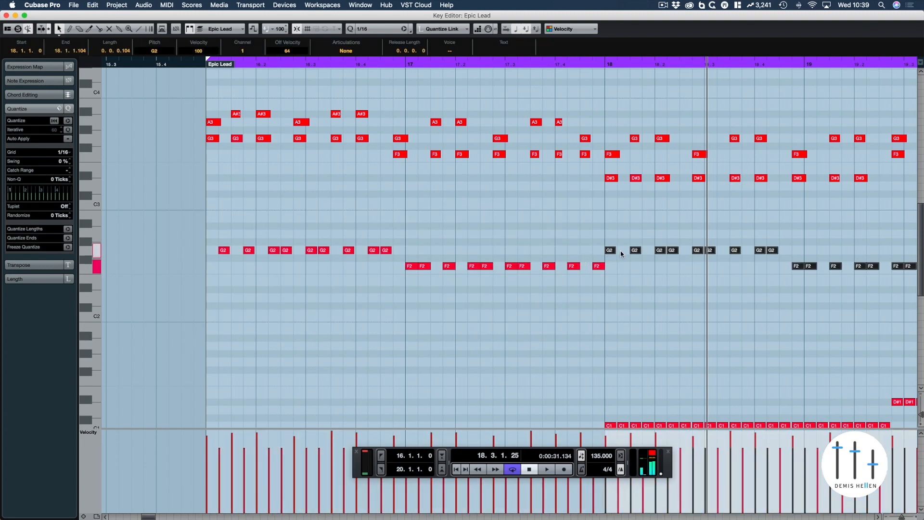
key("ctrl+Right")
scroll(768, 365, "right", 3)
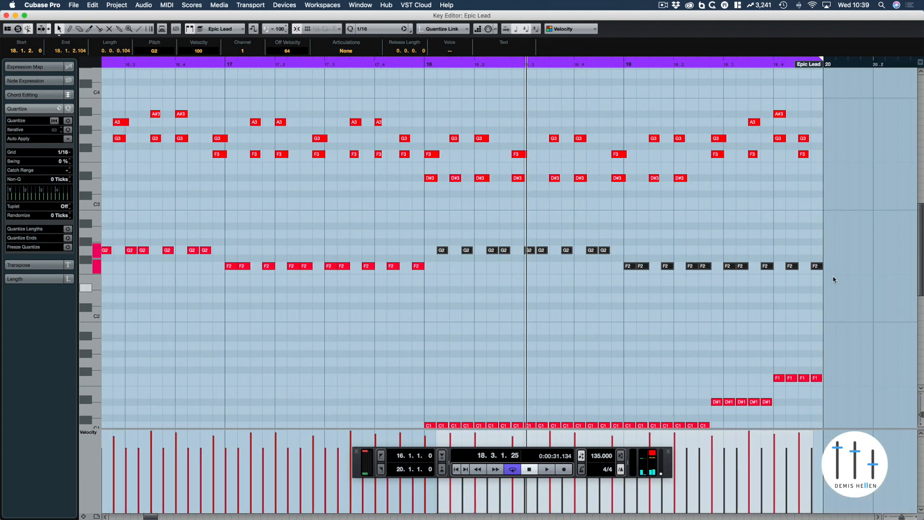
Transpose the copied bass notes in bars 18 and 19 down seven semitones, to C2 and A#1
left_click_drag(840, 239, 443, 301)
key("Down")
key("Down")
key("Down")
key("Down")
key("Down")
key("Down")
key("Down")
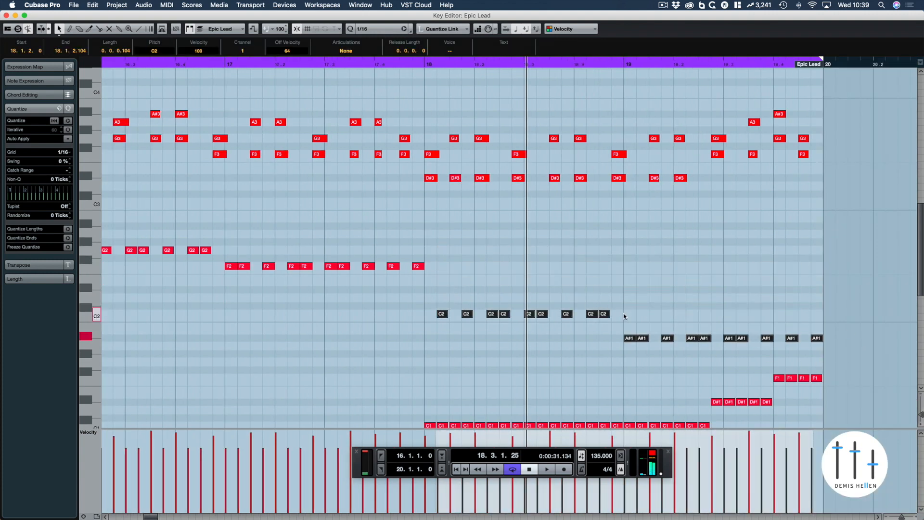
Raise the A#1 bass notes in bar 19 two semitones to C2
left_click_drag(623, 318, 825, 344)
key("Up")
key("Up")
Raise the last five C2 bass notes at the end of bar 19 to D#2
left_click_drag(842, 297, 714, 331)
key("Up")
key("Up")
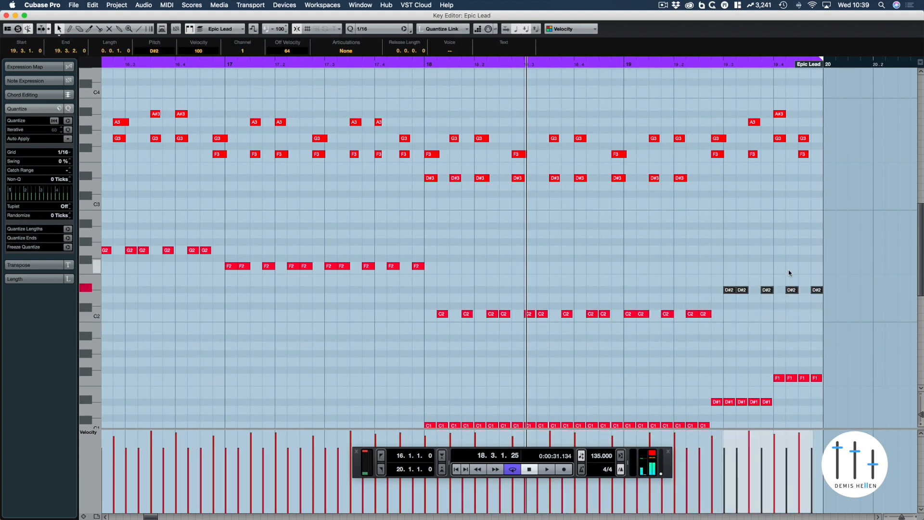
Raise the last two D#2 bass notes of bar 19 to F2, and delete the continuous low C1, D#1 and F1 notes in bars 18–19
left_click_drag(835, 265, 781, 308)
key("Up")
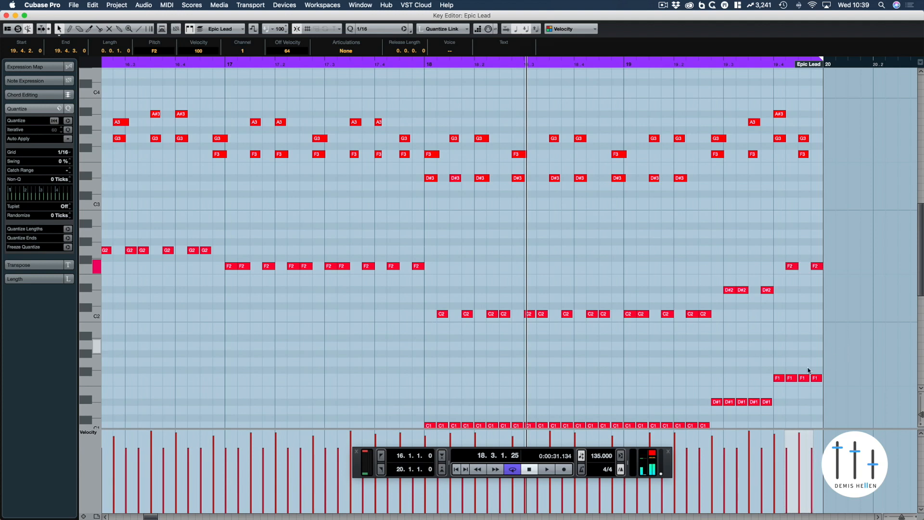
left_click_drag(844, 344, 406, 430)
key("Delete")
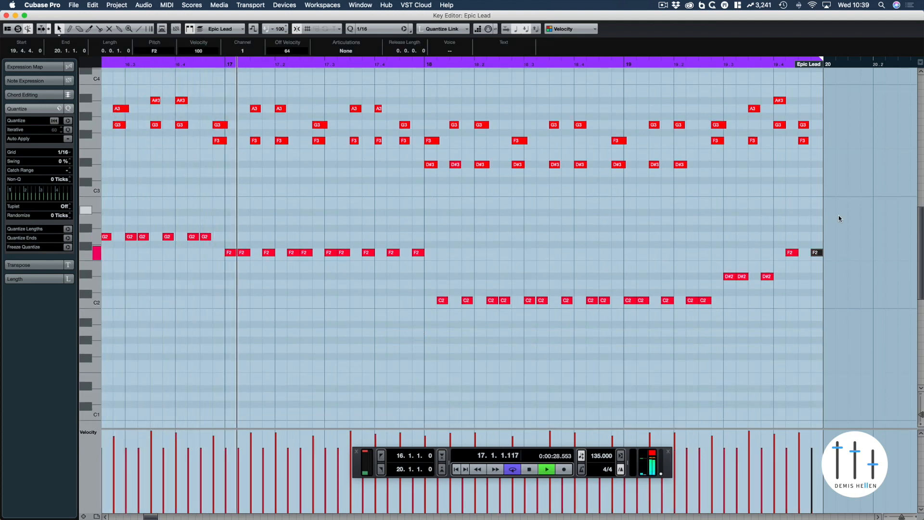
Shorten the bass notes slightly and transpose all notes of the part down one octave
left_click_drag(838, 215, 640, 322)
left_click_drag(458, 233, 233, 270)
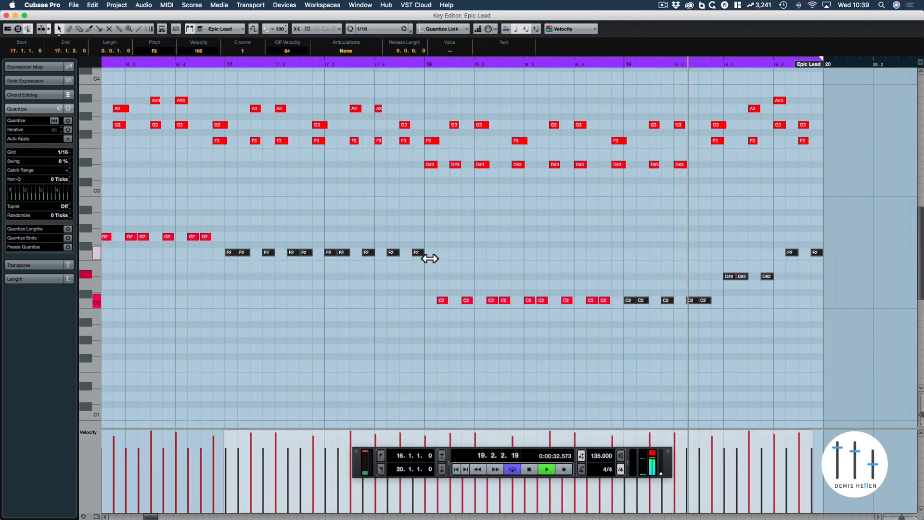
left_click_drag(425, 257, 428, 263)
key("super+a")
key("Return")
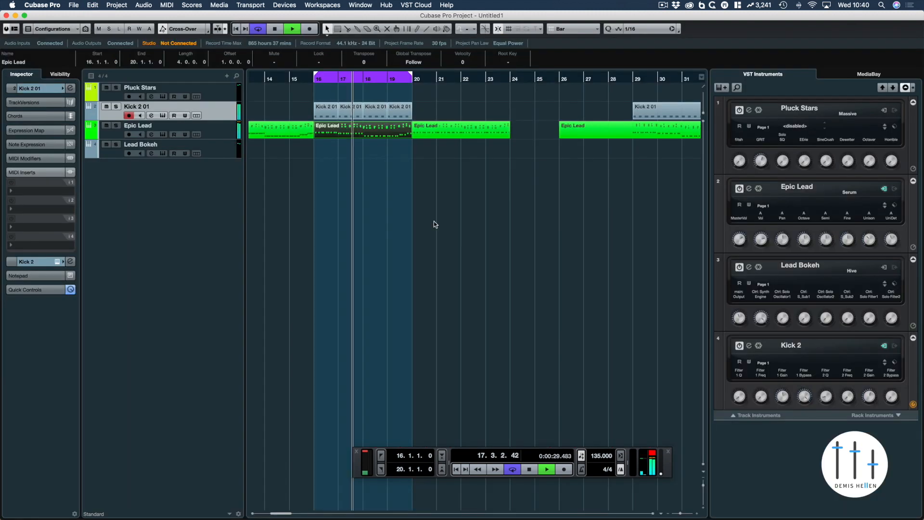
Move the Epic Lead part at bar 16 down to the Lead Bokeh track and play the loop
scroll(372, 134, "right", 2)
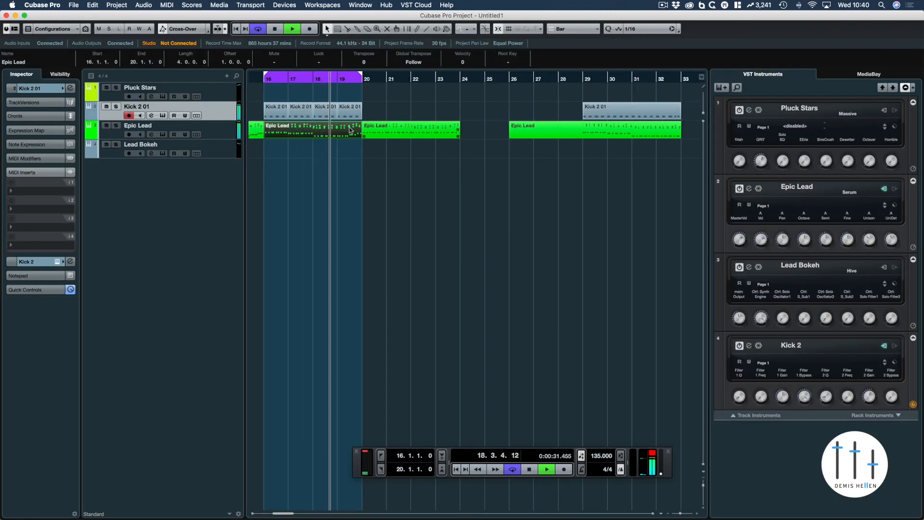
left_click(295, 133)
key("space")
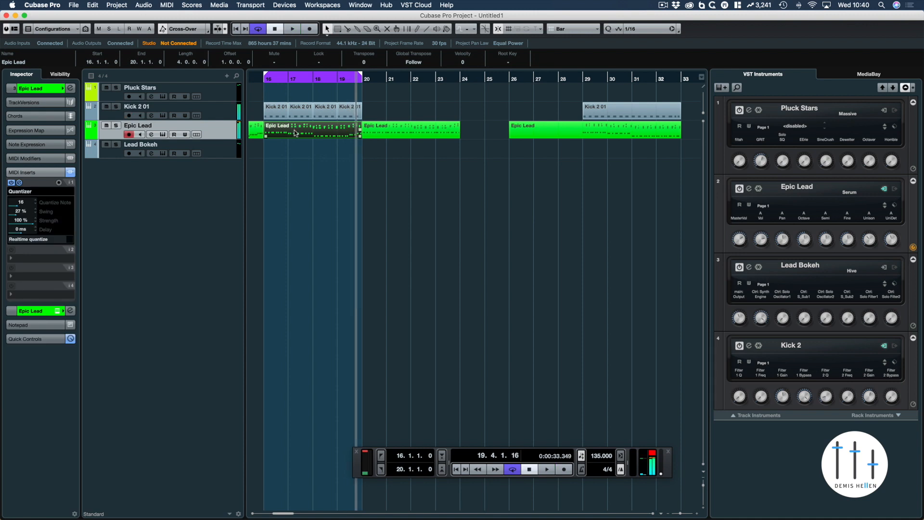
left_click_drag(294, 132, 294, 148)
key("space")
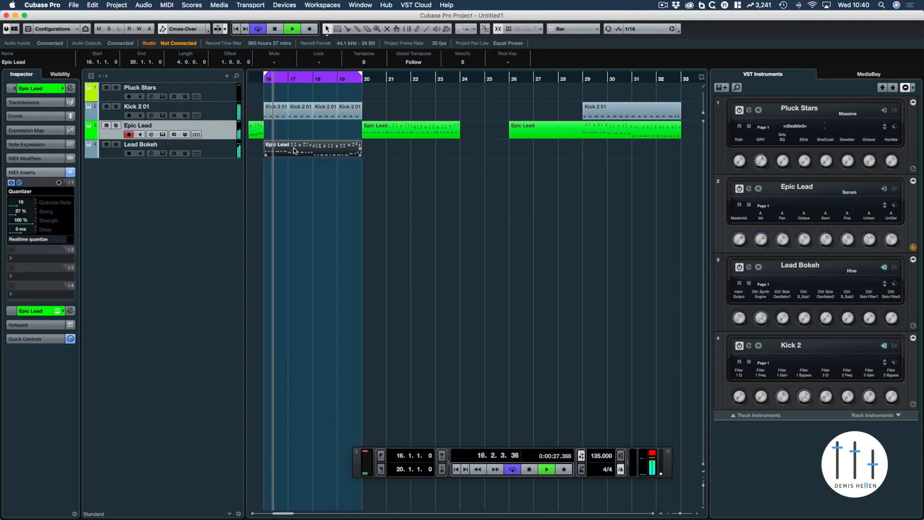
Add a Quantizer MIDI insert to the Lead Bokeh track and set its swing to 49 %
left_click(238, 153)
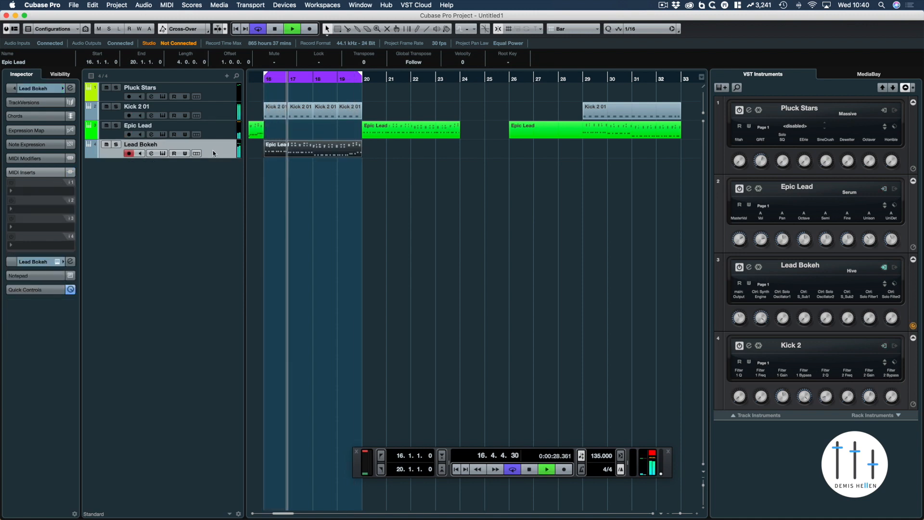
left_click(40, 200)
left_click(37, 320)
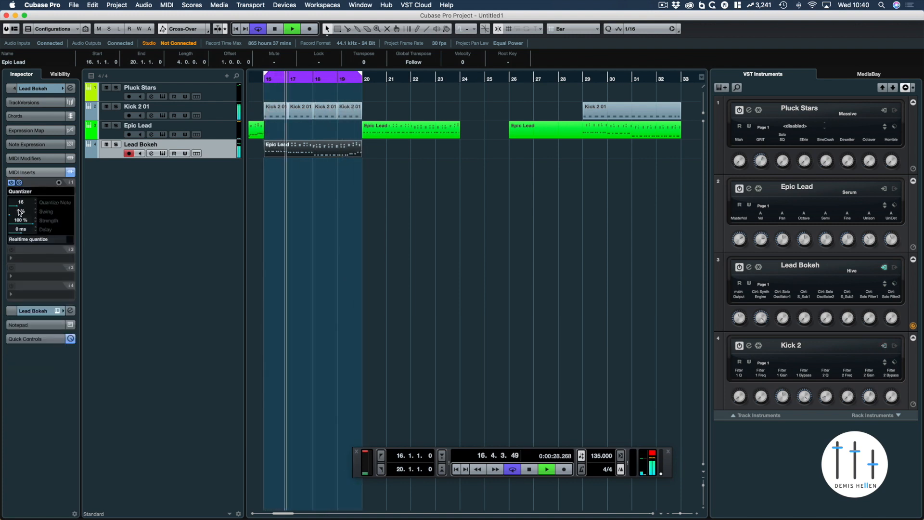
left_click_drag(17, 213, 43, 222)
left_click(377, 200)
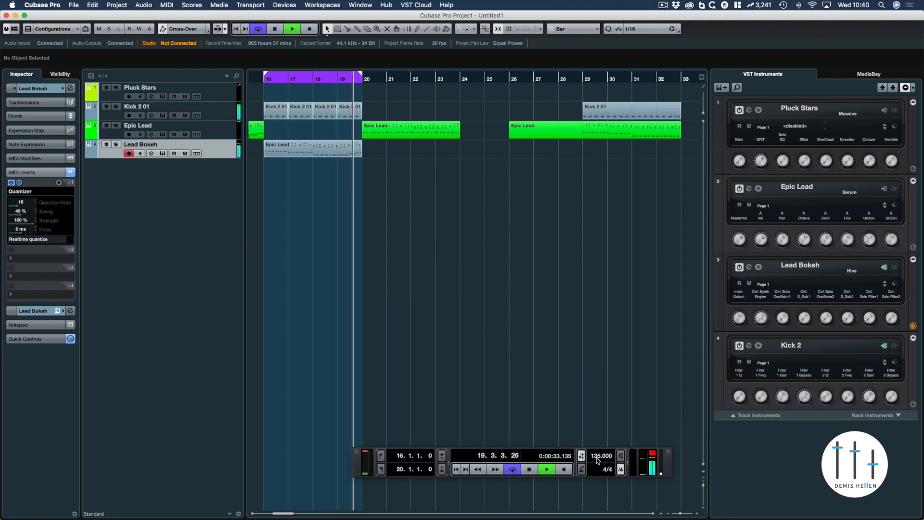
Lower the project tempo to 133 BPM and listen to the loop
scroll(600, 461, "down", 2)
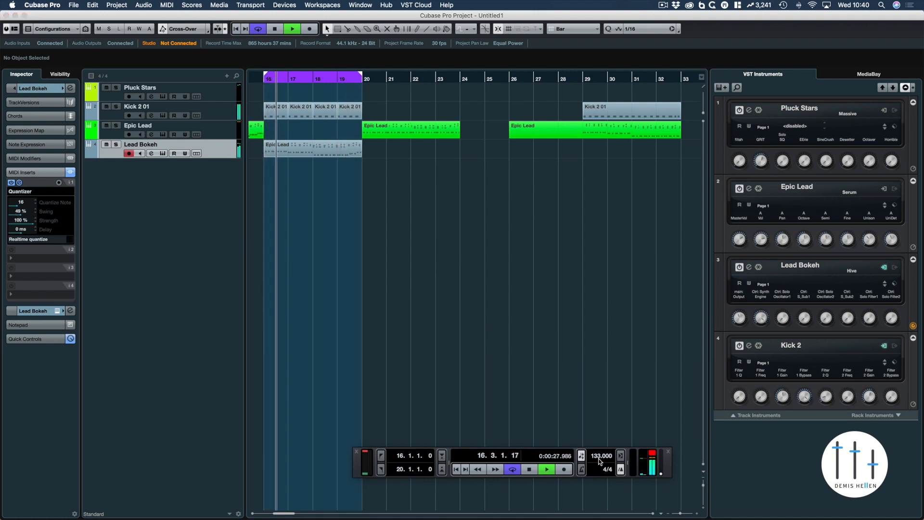
key("h")
key("h")
key("h")
key("h")
key("h")
key("h")
key("h")
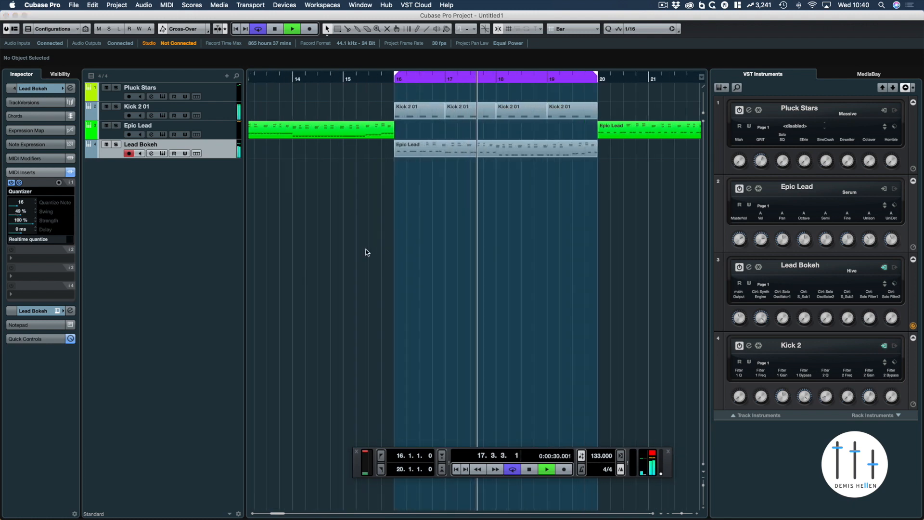
key("h")
key("space")
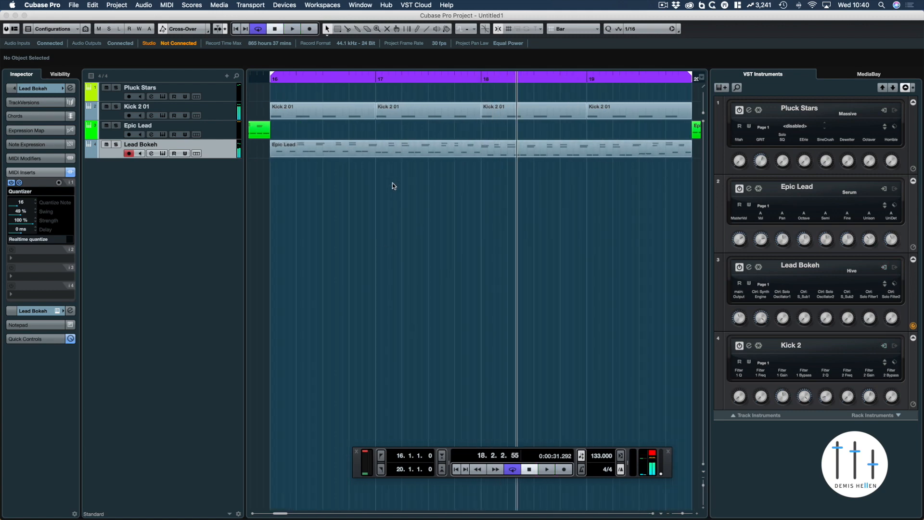
Set the Filter 1 cutoff of the Lead Bokeh Hive synth to 54 while the loop plays
left_click(56, 311)
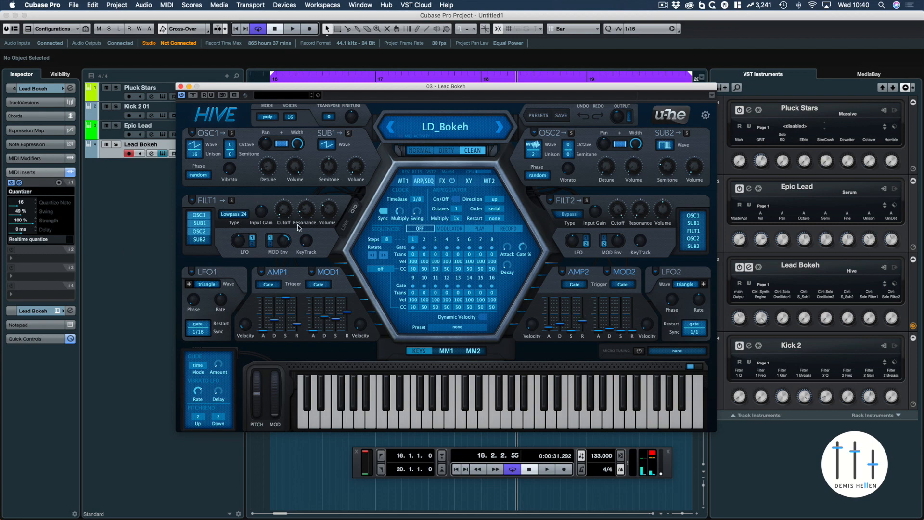
key("space")
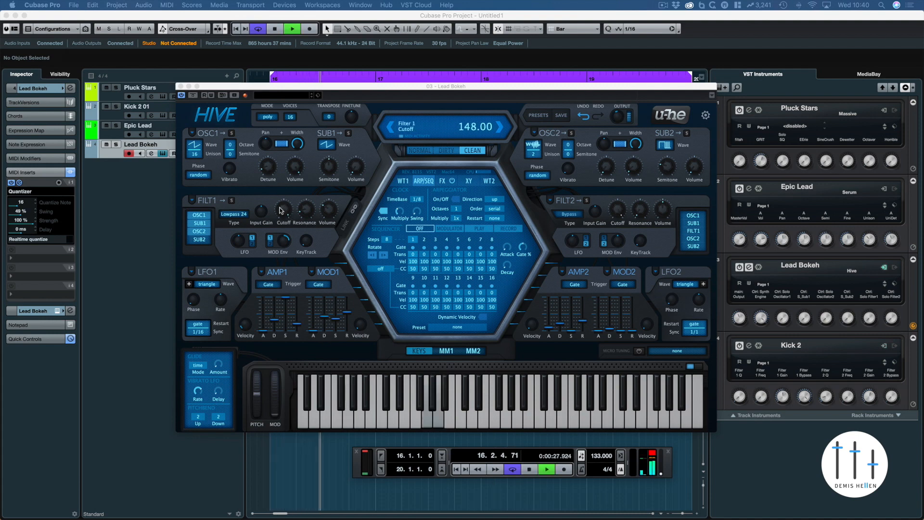
left_click(281, 255)
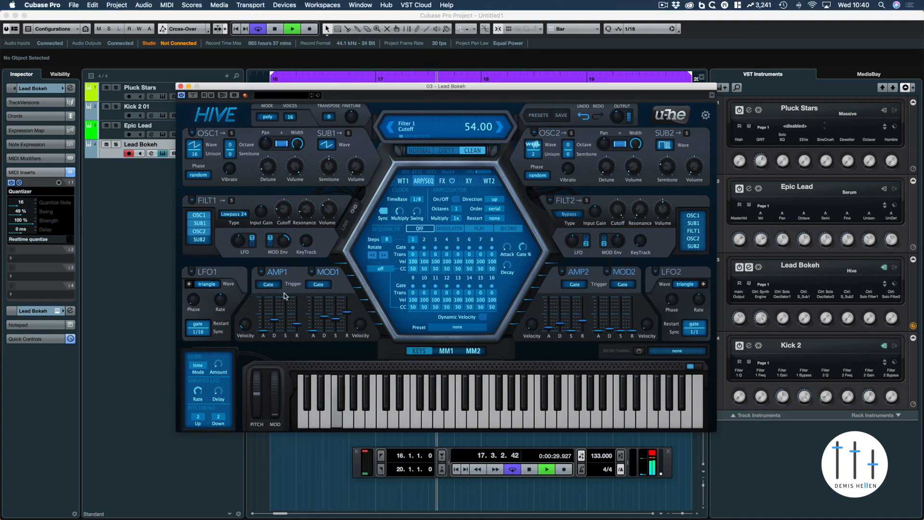
left_click(181, 86)
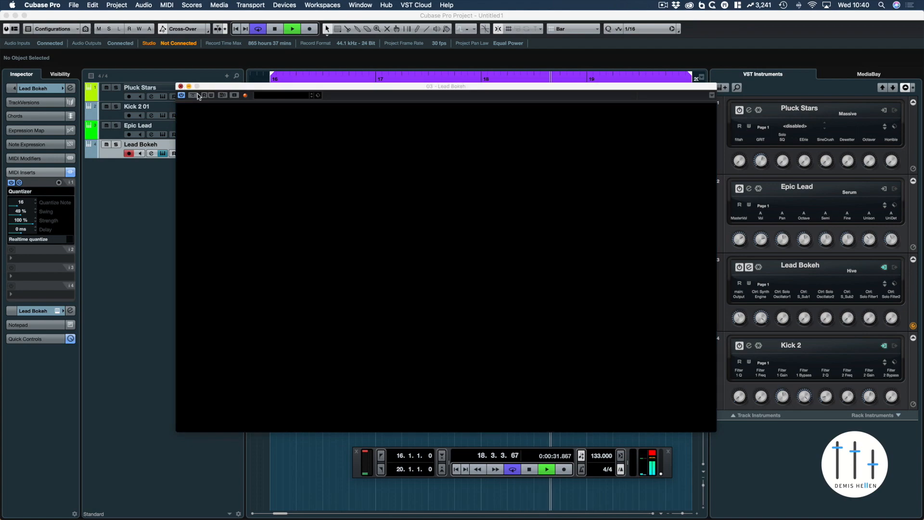
In the part on Lead Bokeh, shorten the F2–D#2 chord at 18.2.4 to about 109 ticks and the G2–D#2 chord at 18.2.1 to about 101 ticks
left_click(466, 153)
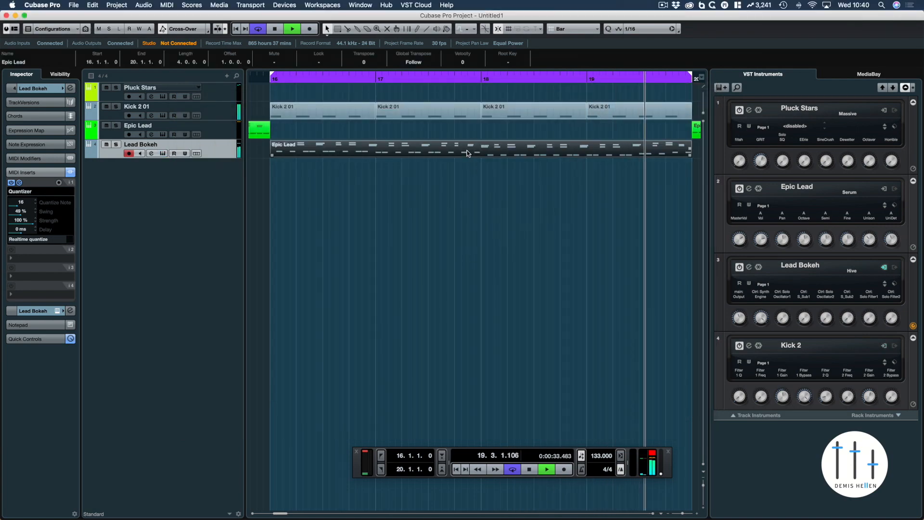
double_click(469, 150)
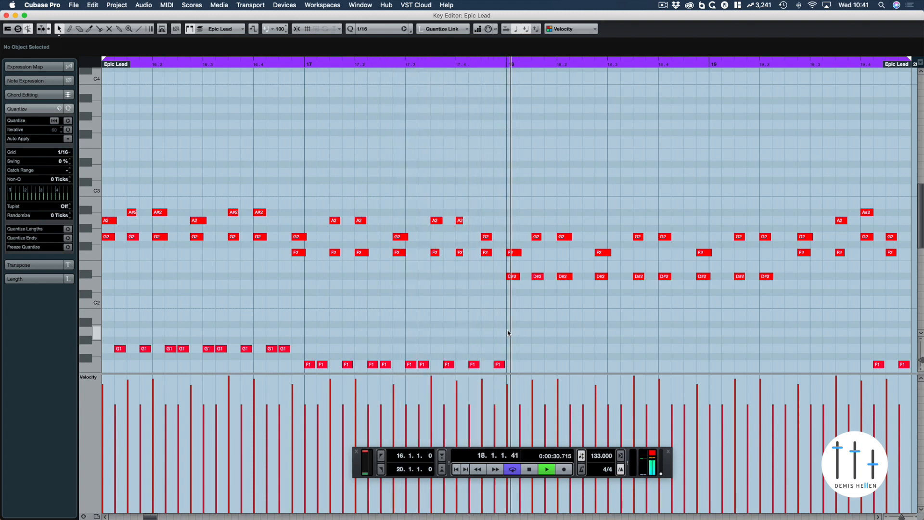
scroll(508, 330, "down", 3)
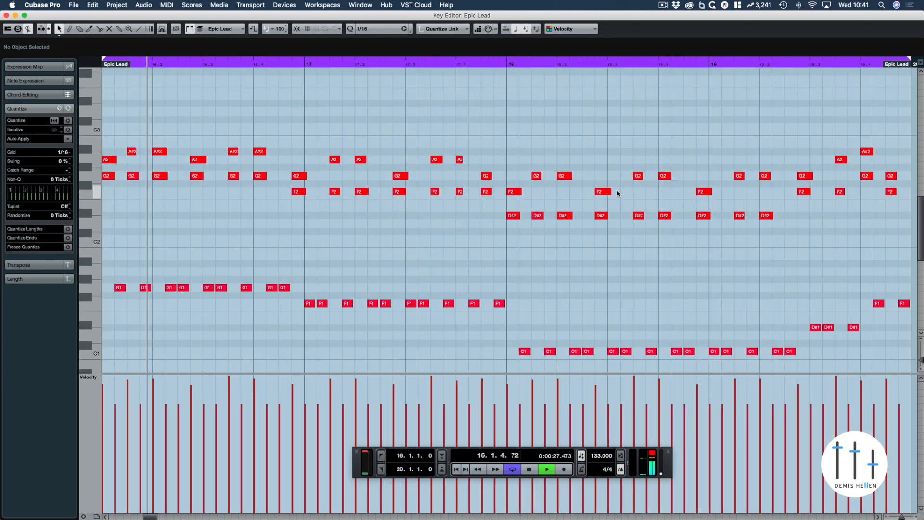
left_click_drag(608, 200, 610, 226)
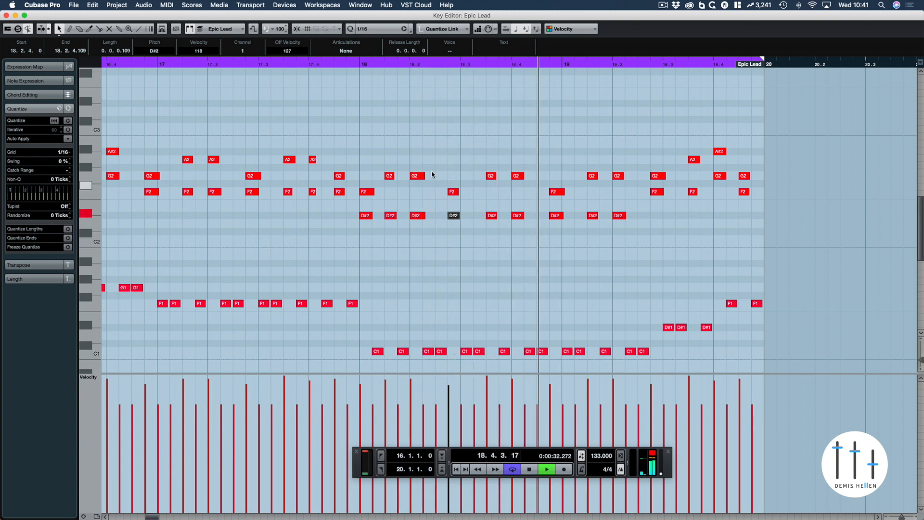
left_click_drag(428, 160, 426, 227)
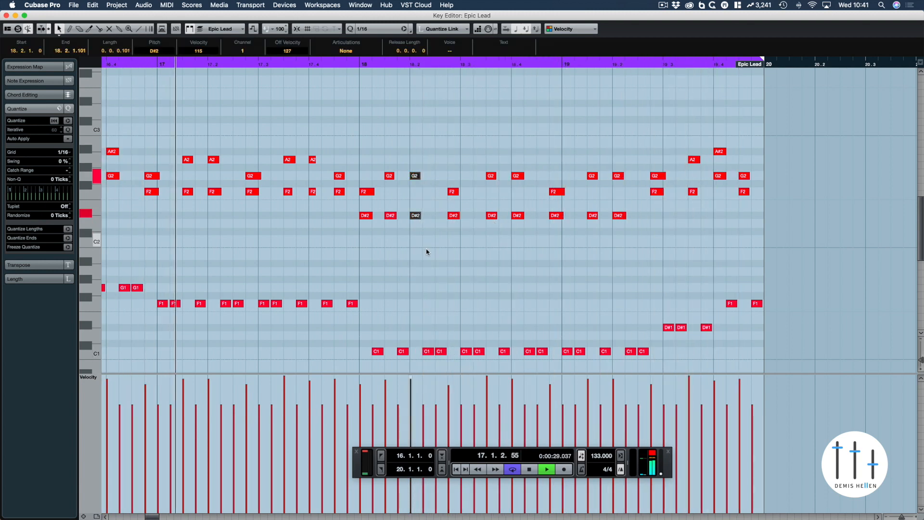
left_click(442, 252)
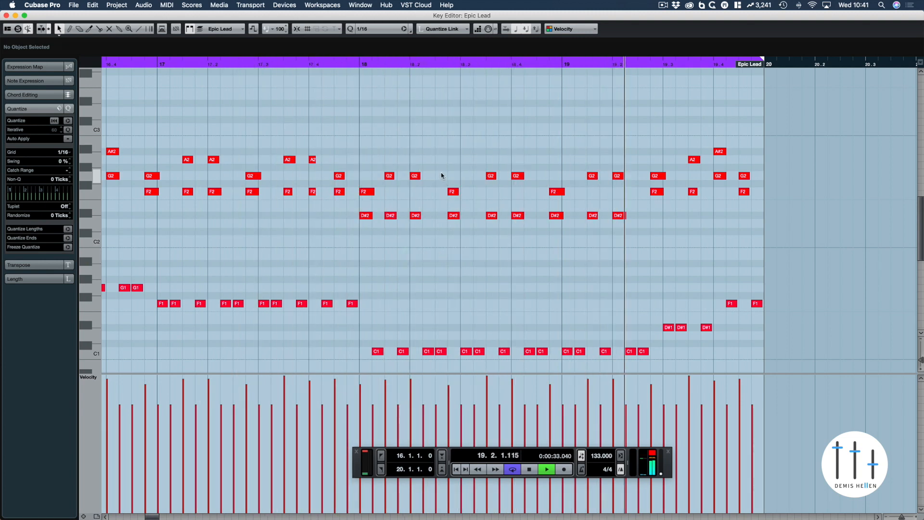
Shorten the D#2–F2 chord at the start of bar 18 to about 90 ticks, close the note editor and stop playback
key("h")
key("h")
key("h")
key("h")
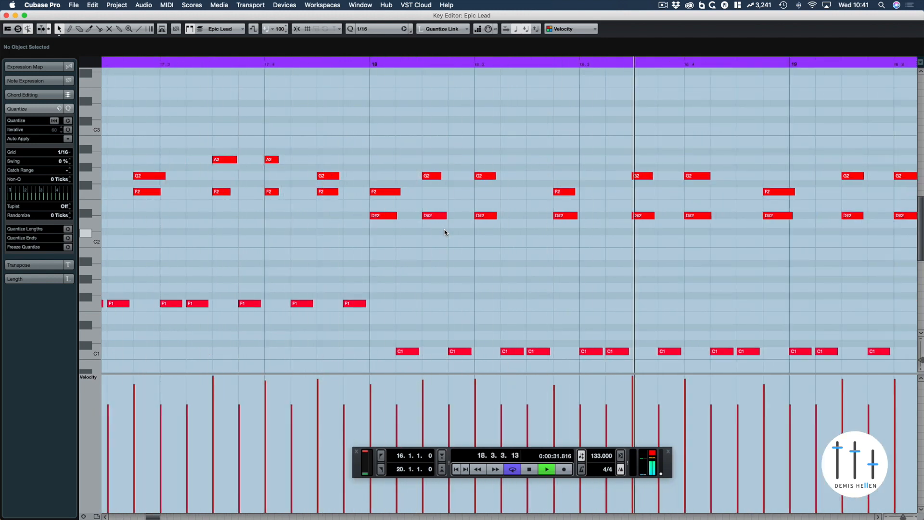
key("super+a")
key("h")
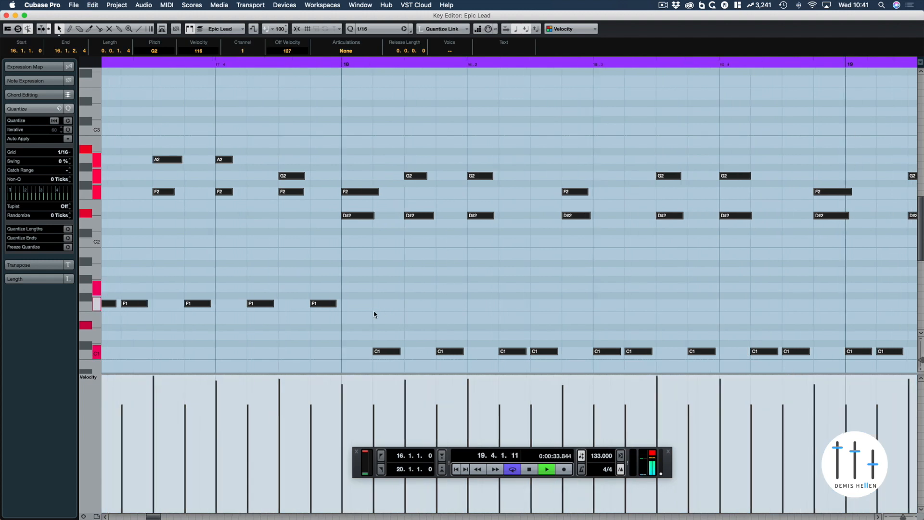
left_click_drag(339, 314, 336, 313)
left_click_drag(372, 220, 371, 195)
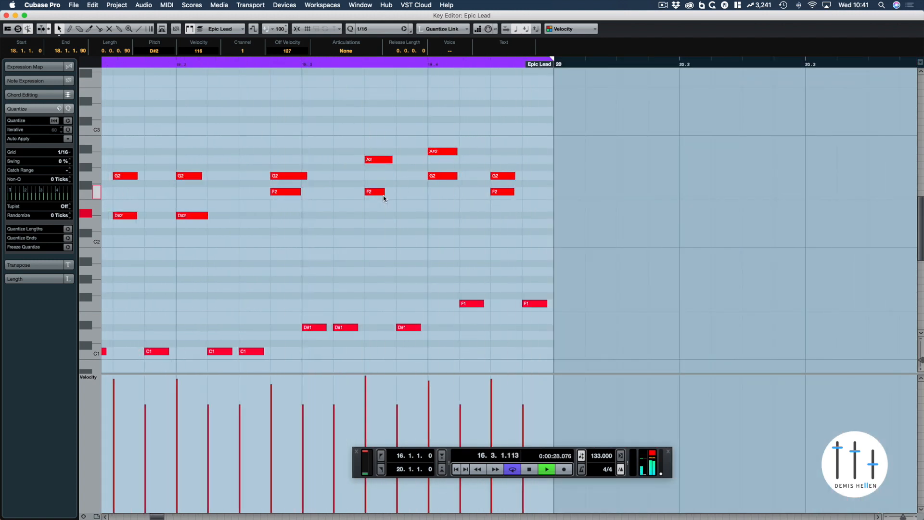
key("Return")
key("space")
Move the part from Lead Bokeh to the Pluck Stars track and set that track's Quantizer swing to 48 %
key("g")
key("g")
key("g")
key("g")
key("g")
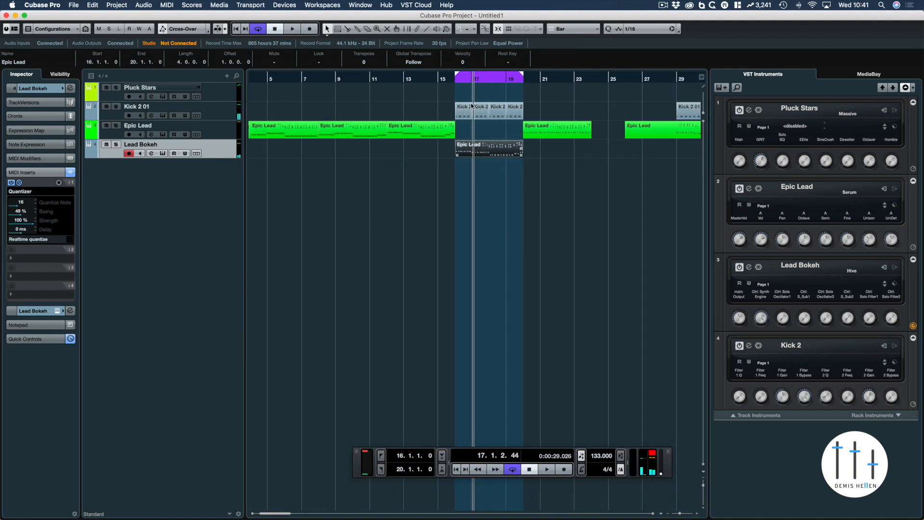
left_click_drag(472, 147, 472, 90)
left_click(210, 90)
key("KP_1")
key("space")
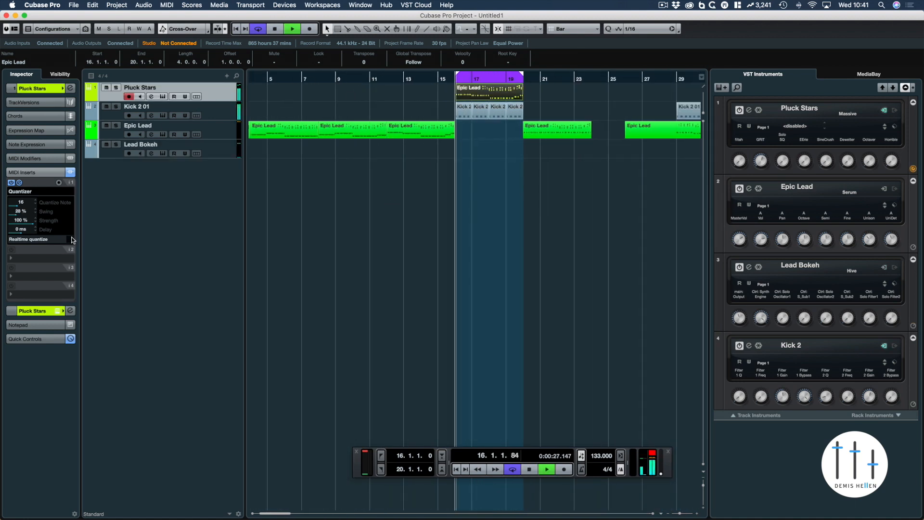
left_click_drag(21, 211, 43, 221)
key("space")
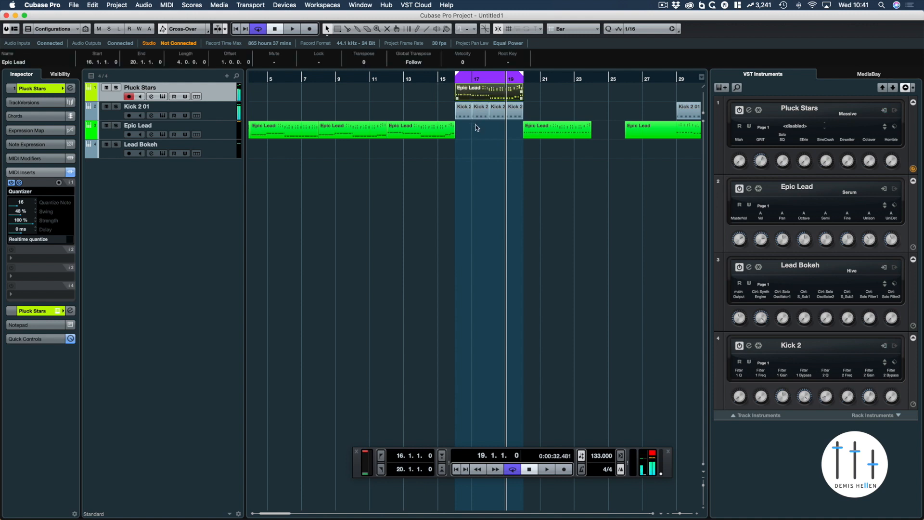
Move the part from Pluck Stars back to the Epic Lead track and set that track's Quantizer swing to 49 %
mouse_move(476, 128)
left_mouse_down()
mouse_move(476, 147)
mouse_move(474, 129)
left_mouse_up()
key("KP_1")
key("space")
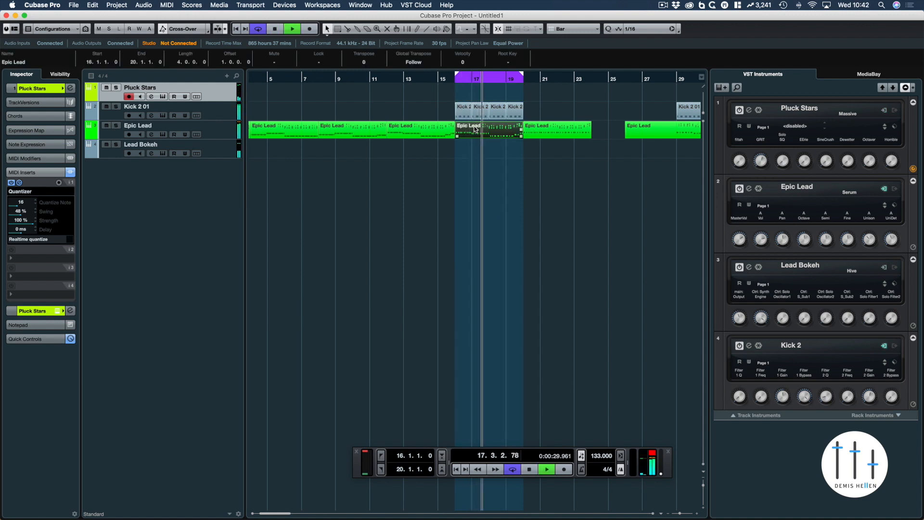
key("space")
left_click(219, 136)
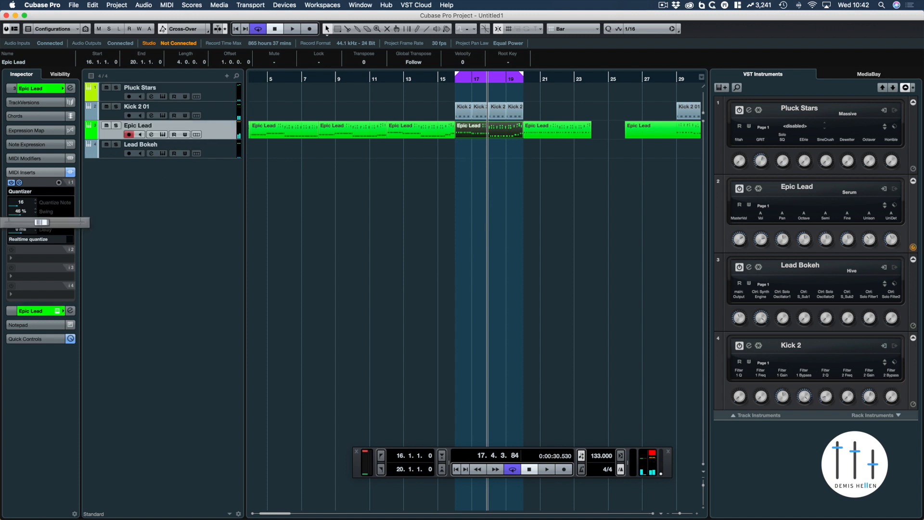
left_click(464, 274)
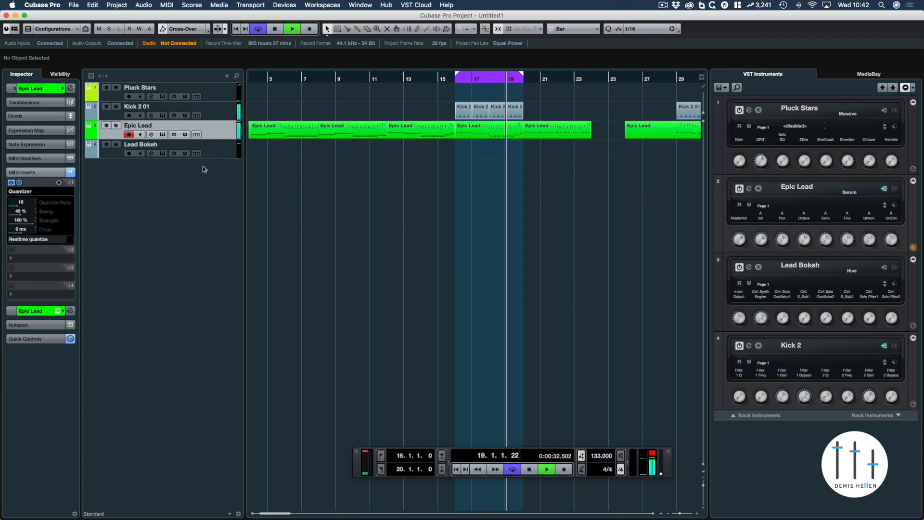
Copy the Epic Lead part at bar 16 onto the Pluck Stars track and open the copy in the Key Editor
key("space")
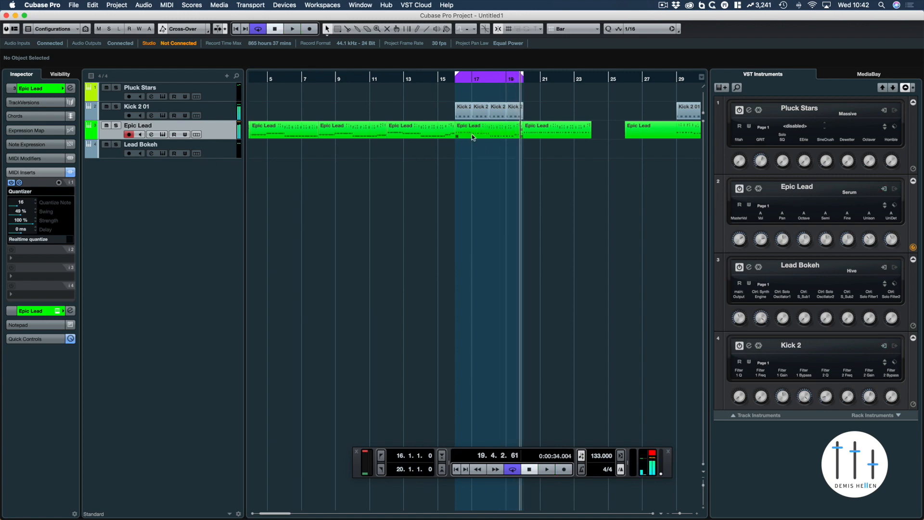
left_click_drag(472, 131, 469, 96)
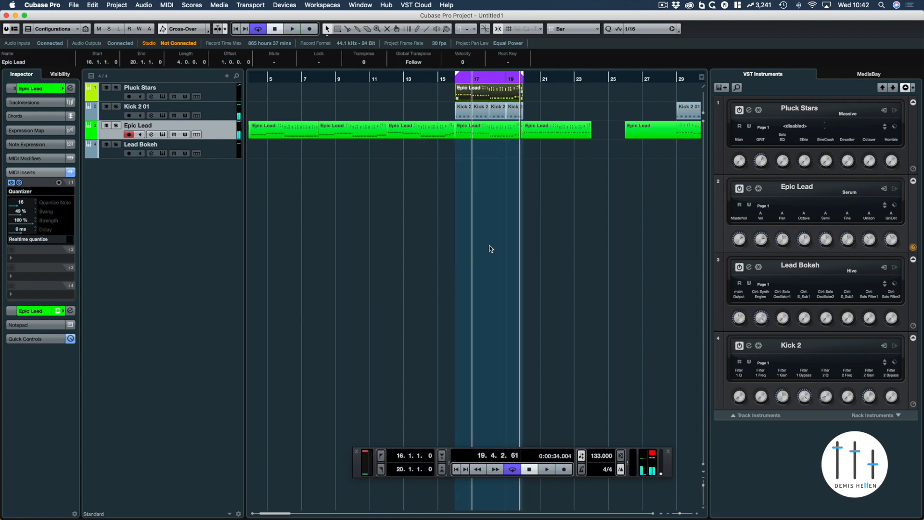
key("super+e")
key("g")
key("g")
key("g")
key("g")
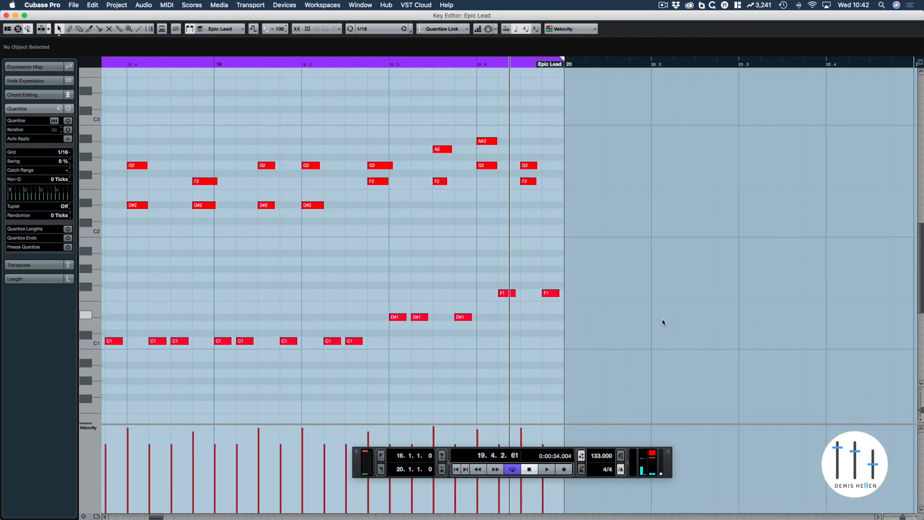
Remove the bass notes from the Pluck Stars part, play the loop and open that track's Massive instrument
key("super+e")
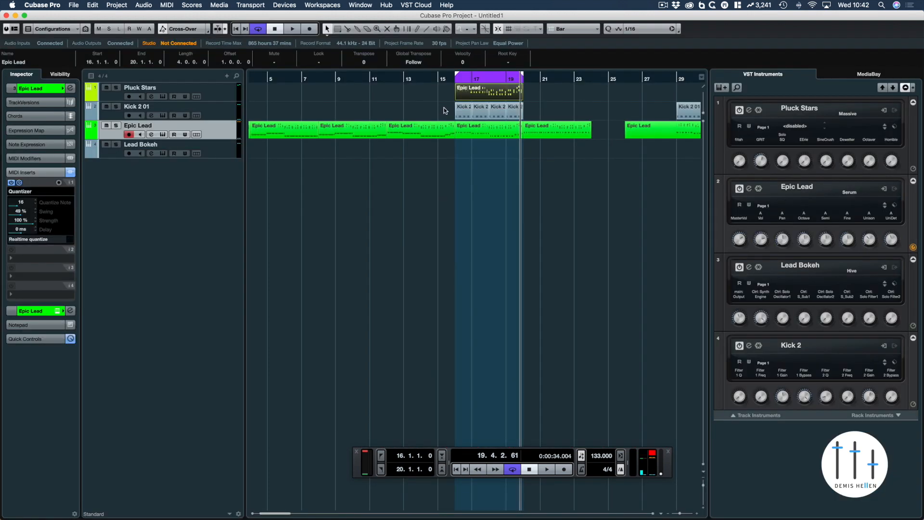
key("space")
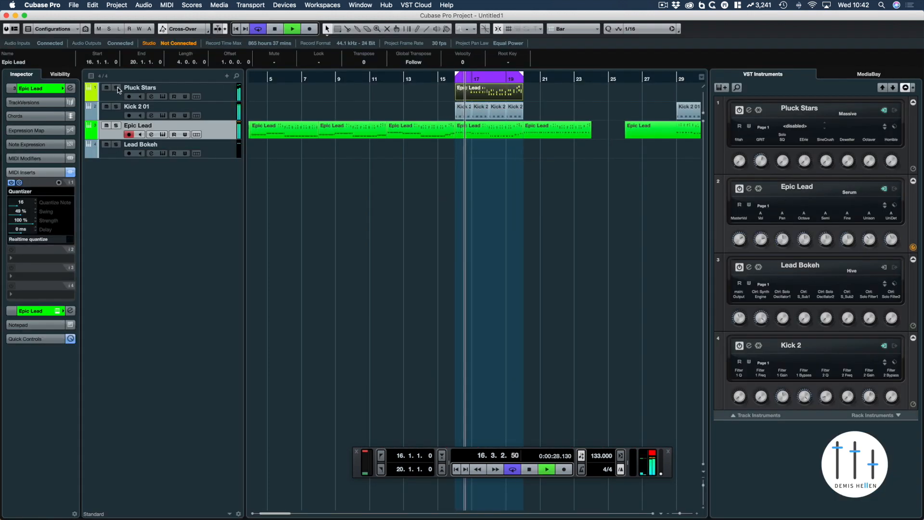
left_click(220, 90)
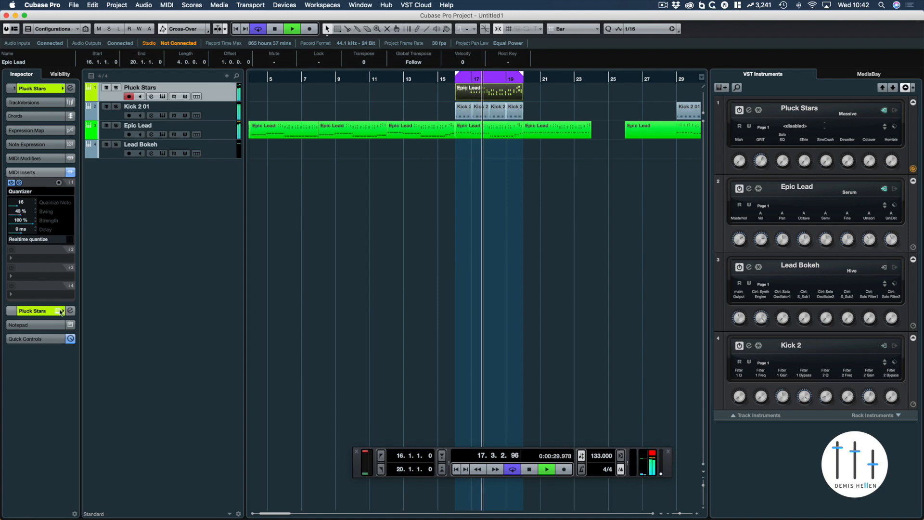
left_click(151, 97)
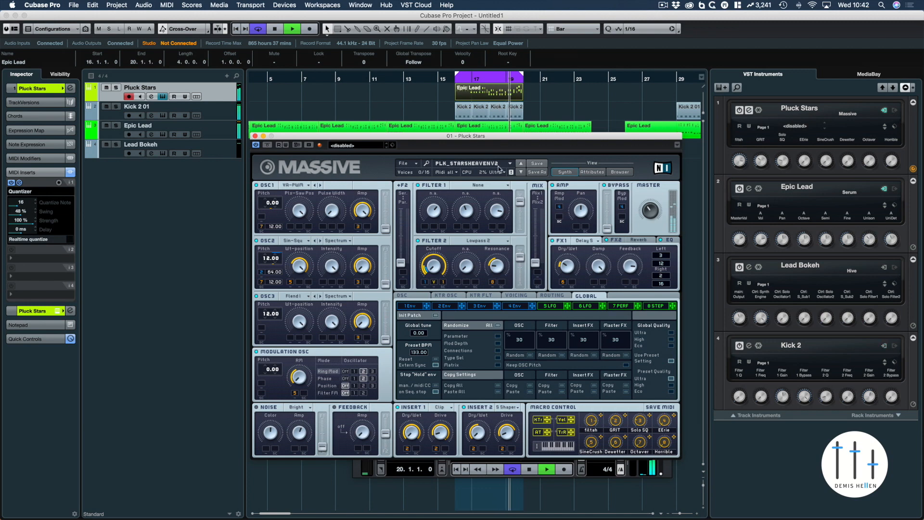
Transpose all notes of the Pluck Stars part up one octave, close the Massive window and solo the track
left_click(494, 90)
double_click(495, 89)
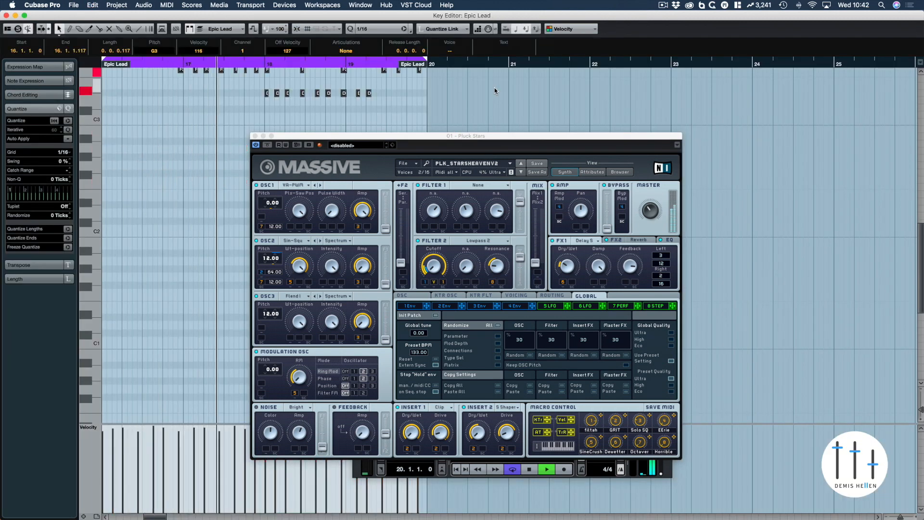
key("Return")
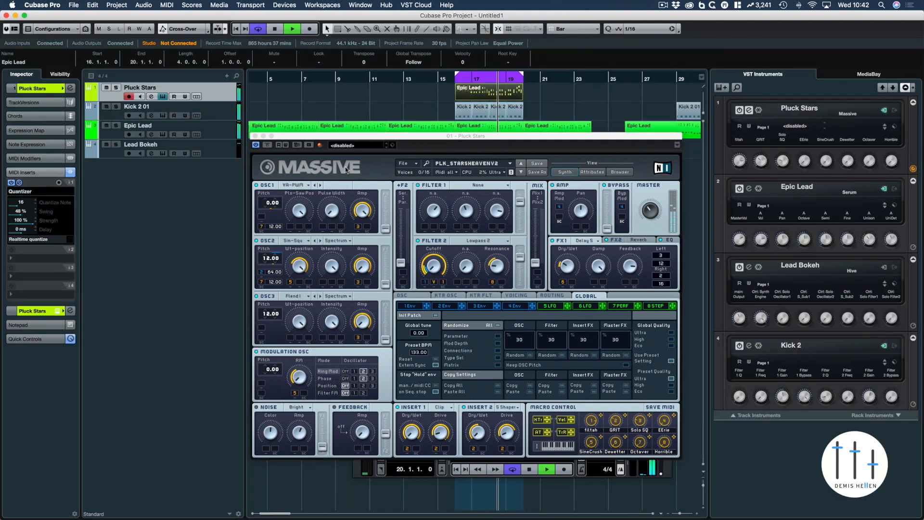
left_click(256, 136)
key("s")
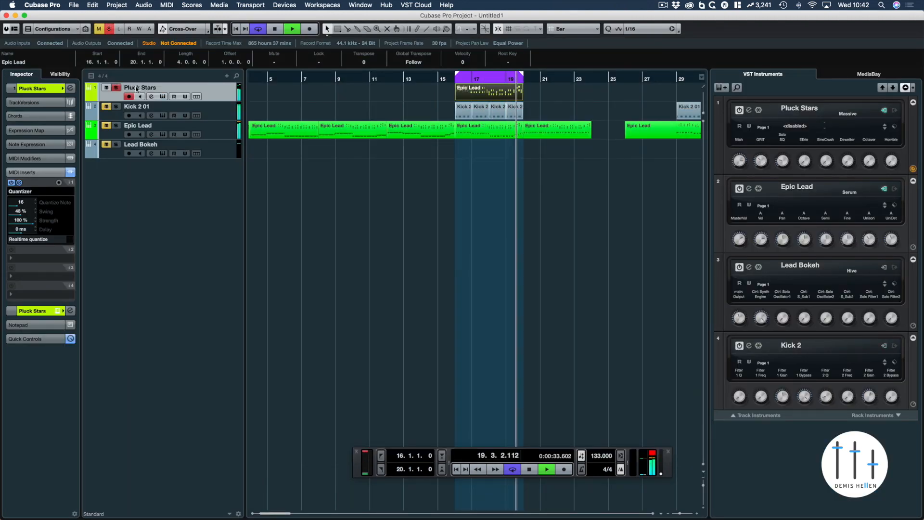
Quantize the lengths of all notes in the Pluck Stars part to the 1/16 grid
double_click(466, 89)
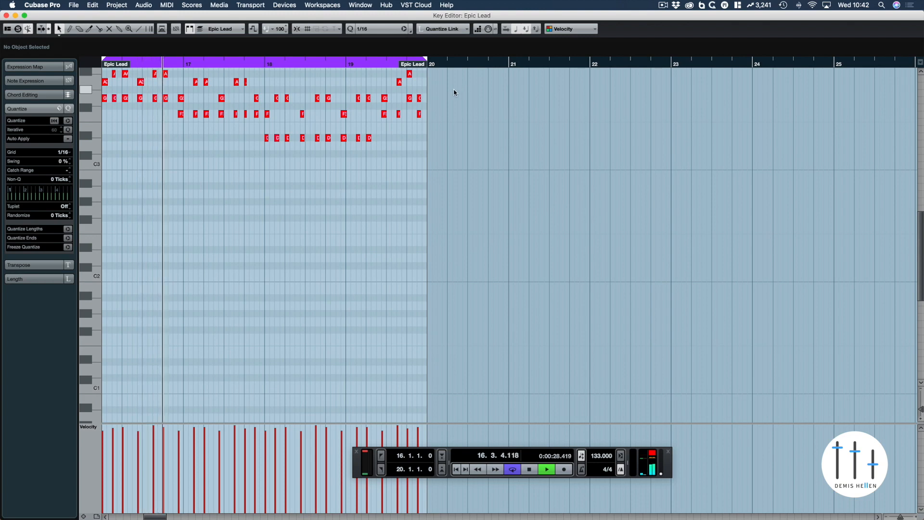
key("h")
key("h")
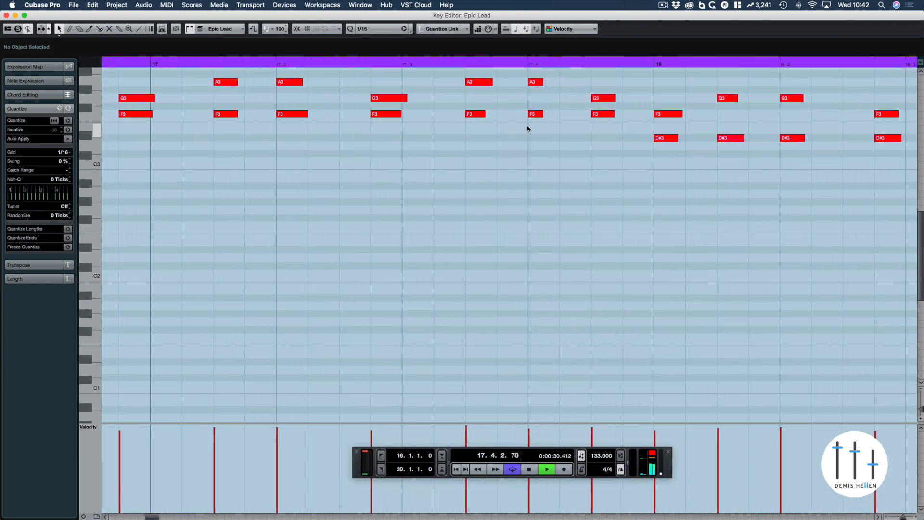
key("super+a")
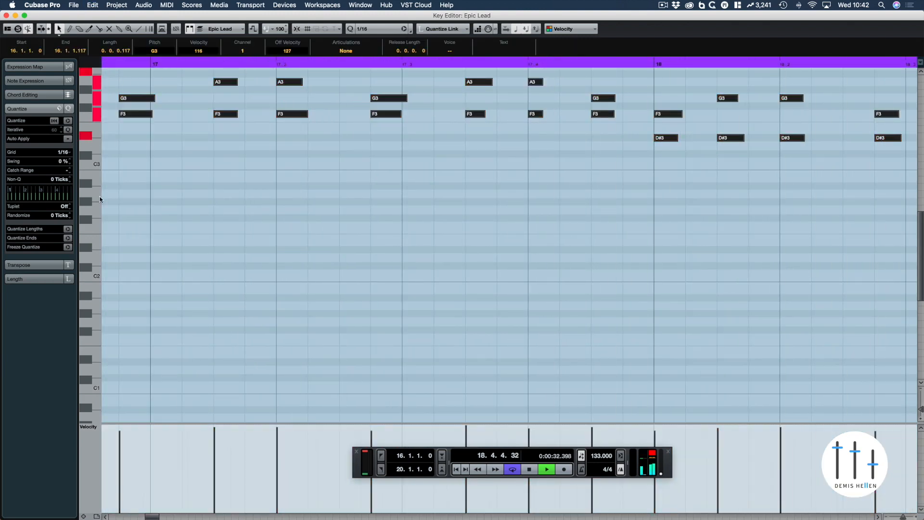
left_click(68, 231)
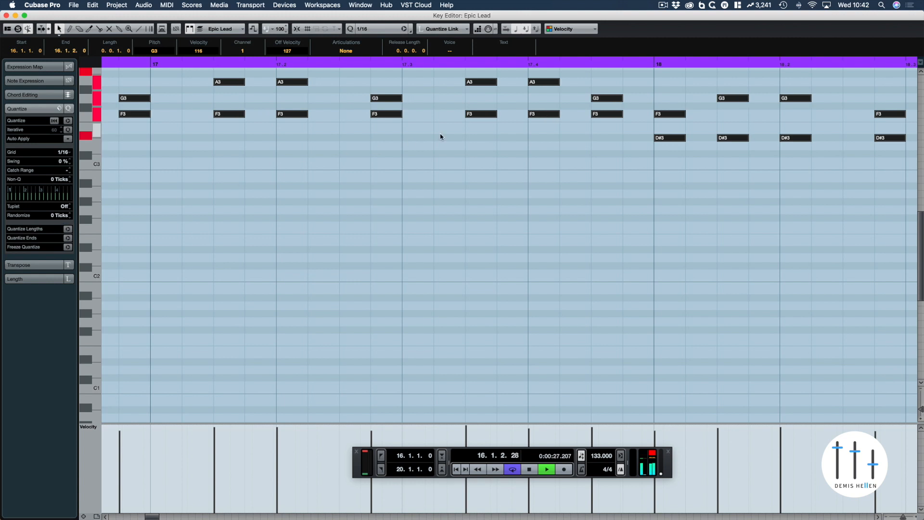
Lengthen all notes of the Pluck Stars part together to just under an eighth note and close the note editor
key("g")
key("g")
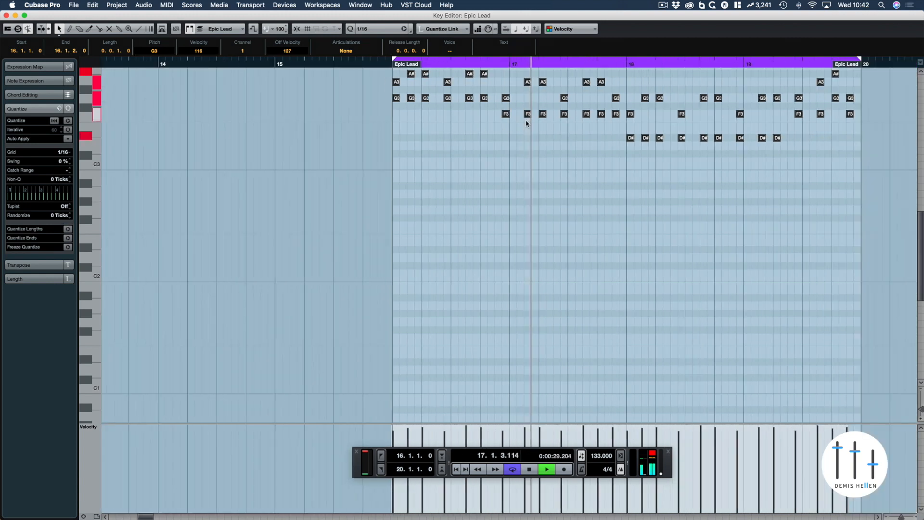
scroll(522, 123, "up", 3)
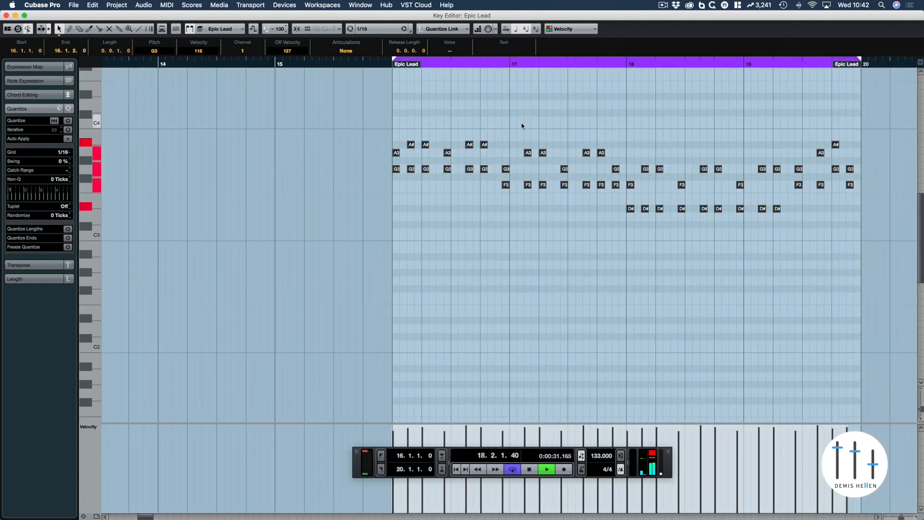
key("h")
key("h")
key("h")
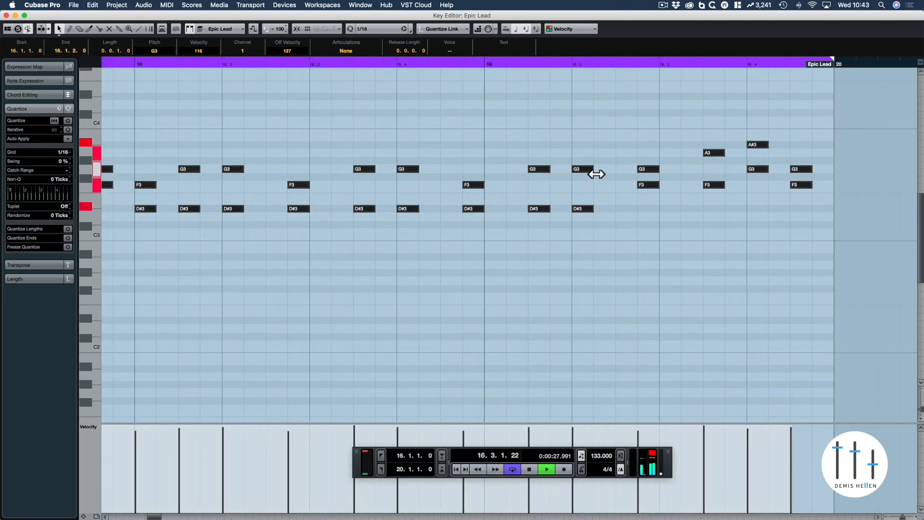
left_click_drag(605, 173, 613, 176)
left_click(593, 141)
key("Return")
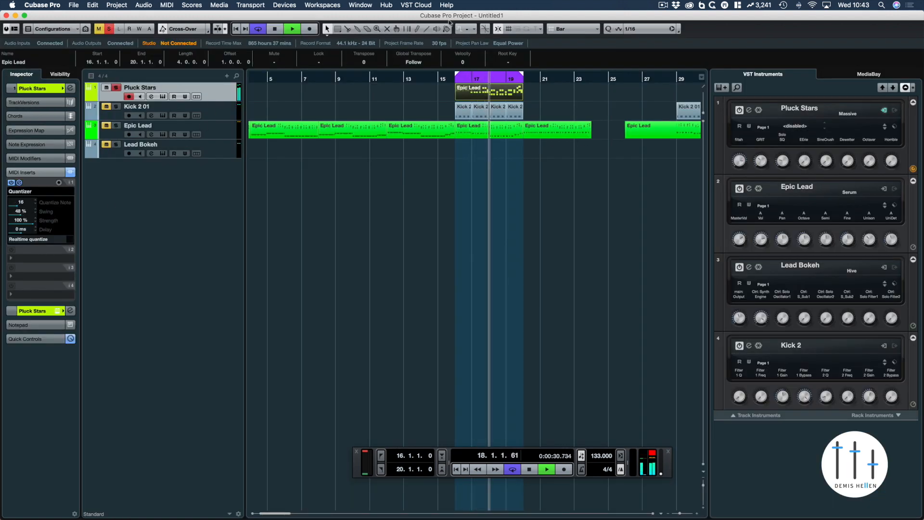
Solo the Kick 2 01 track alongside Pluck Stars and save the project as Trance Hook
left_click(116, 107)
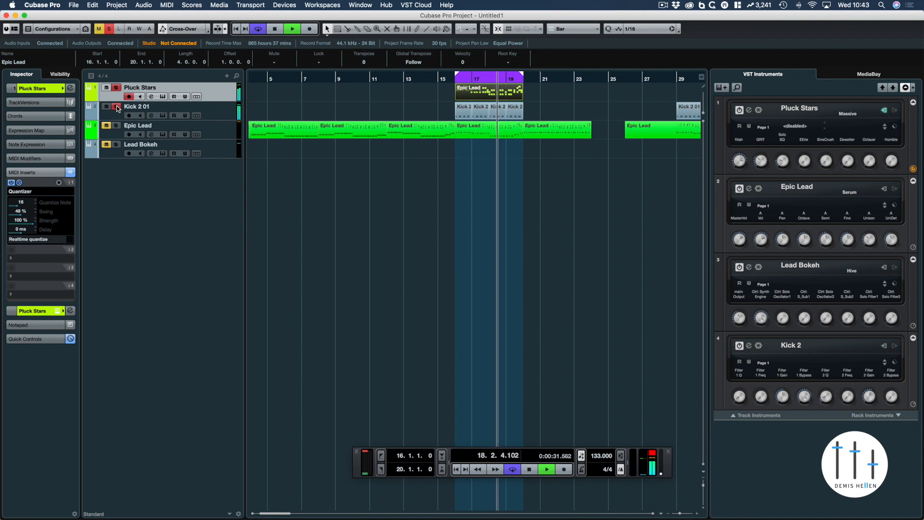
key("super+s")
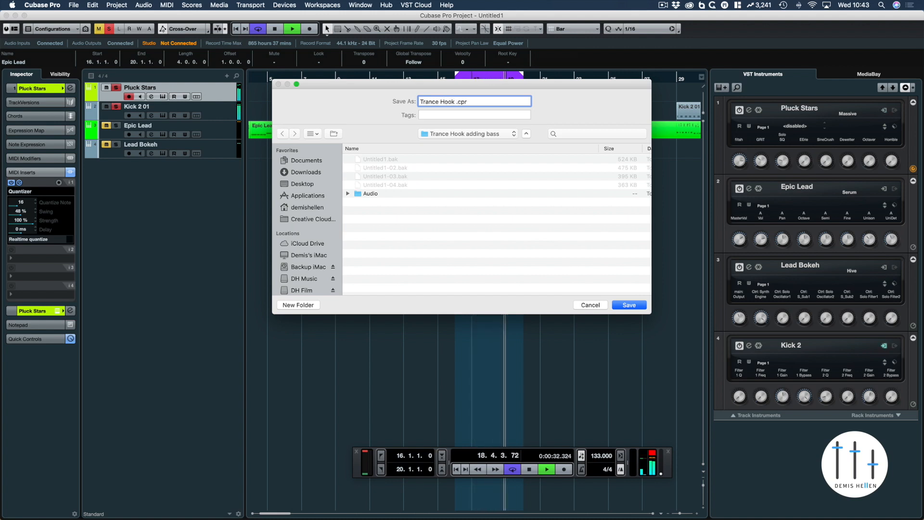
left_click(640, 307)
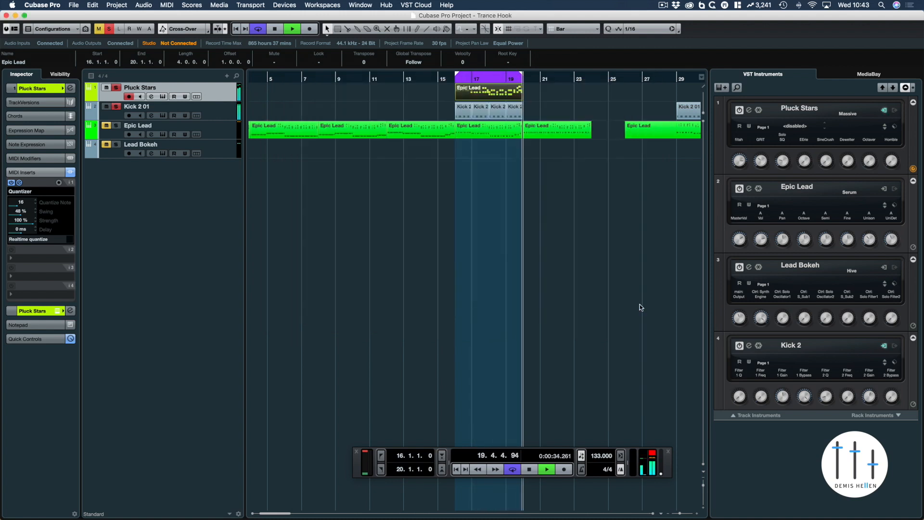
left_click(580, 212)
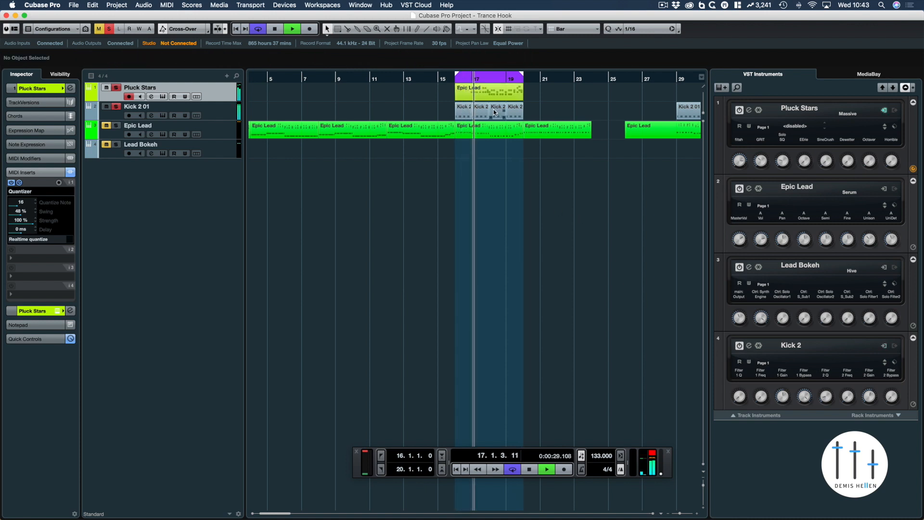
Add the Epic Lead track to the solo and set the master volume of its Serum instrument to 68 %
left_click(116, 125)
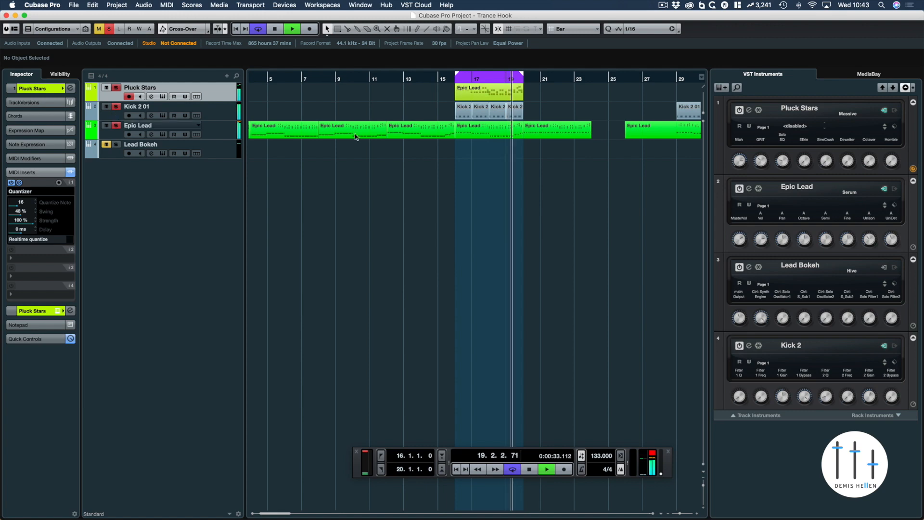
left_click(492, 135)
left_click(219, 125)
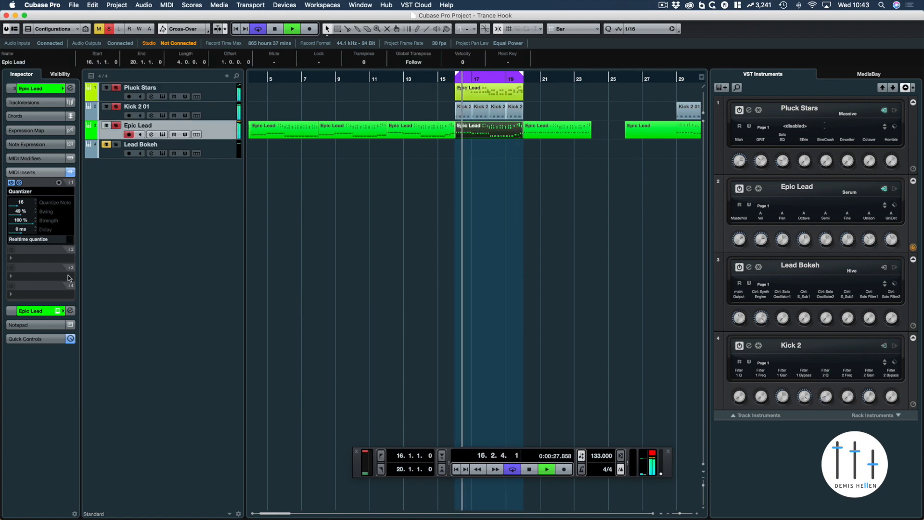
left_click(71, 310)
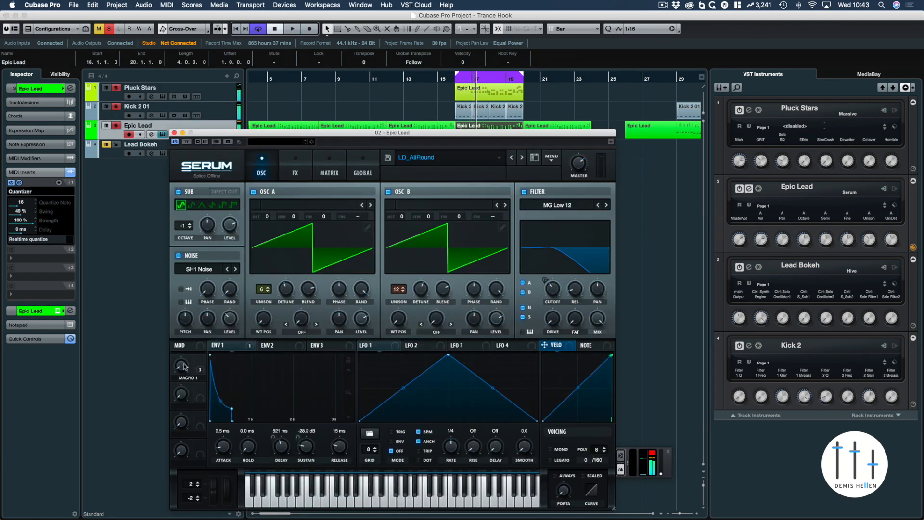
key("space")
left_click_drag(579, 164, 579, 169)
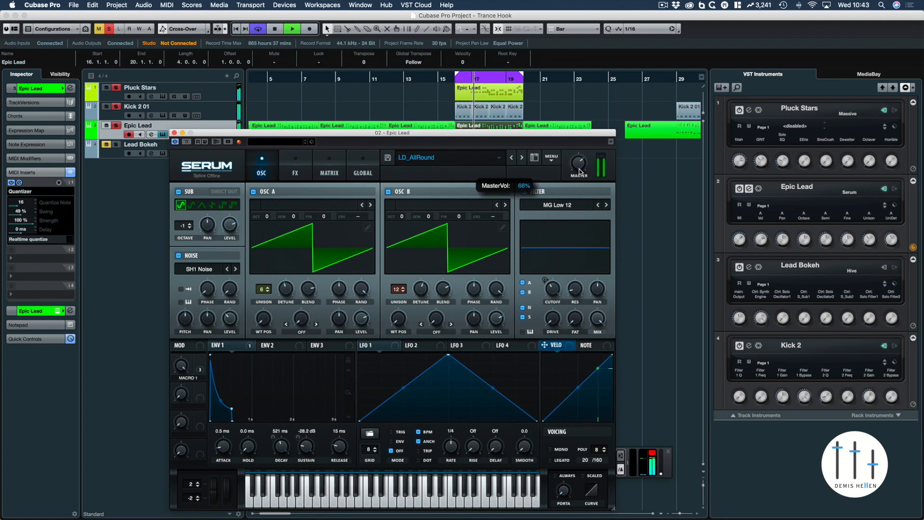
Set the release of Serum's envelope 1 to 264 ms and review the effects and envelopes 2 and 3
left_click(296, 165)
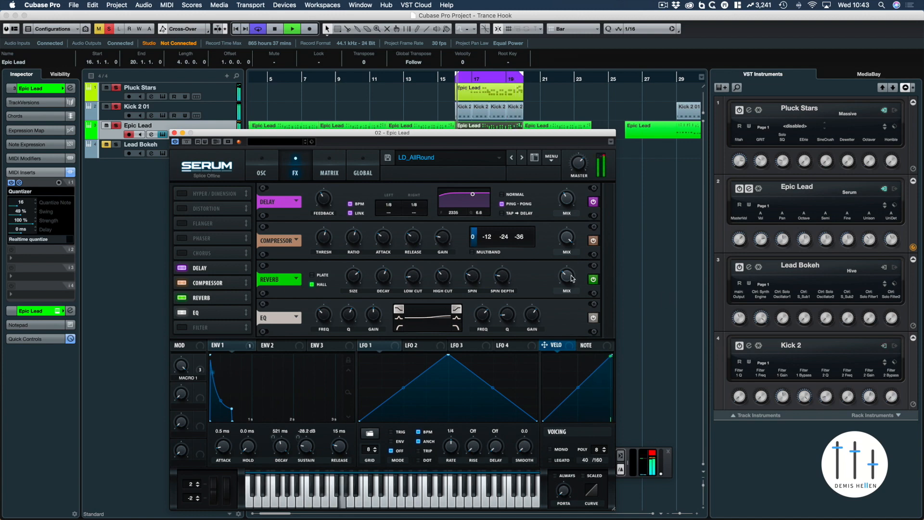
left_click(262, 165)
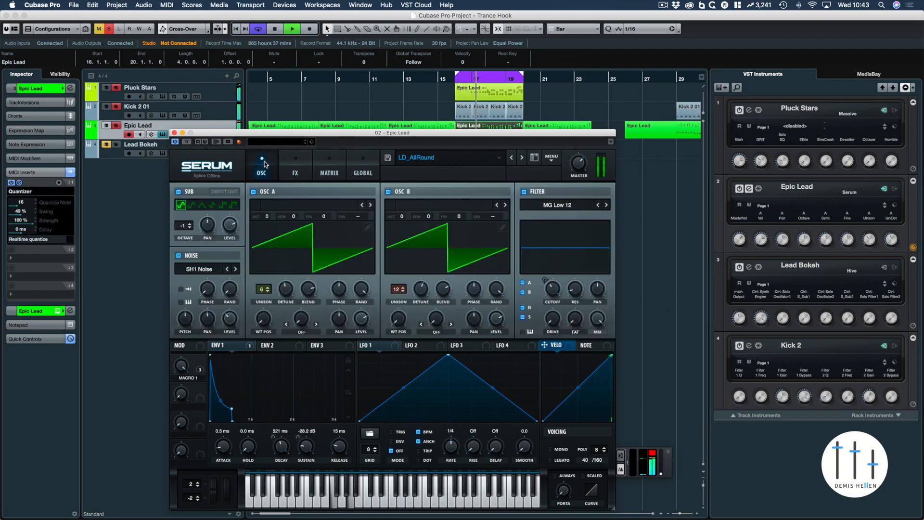
key("space")
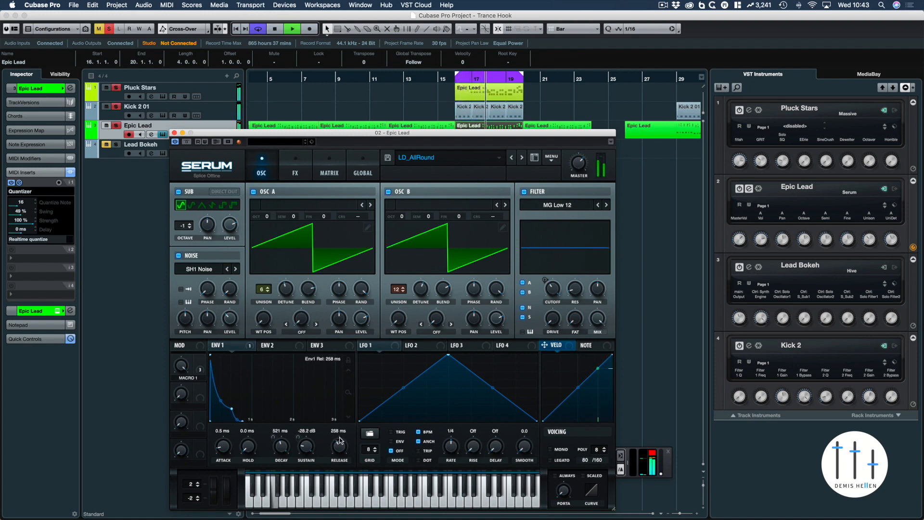
left_click(271, 344)
left_click(313, 346)
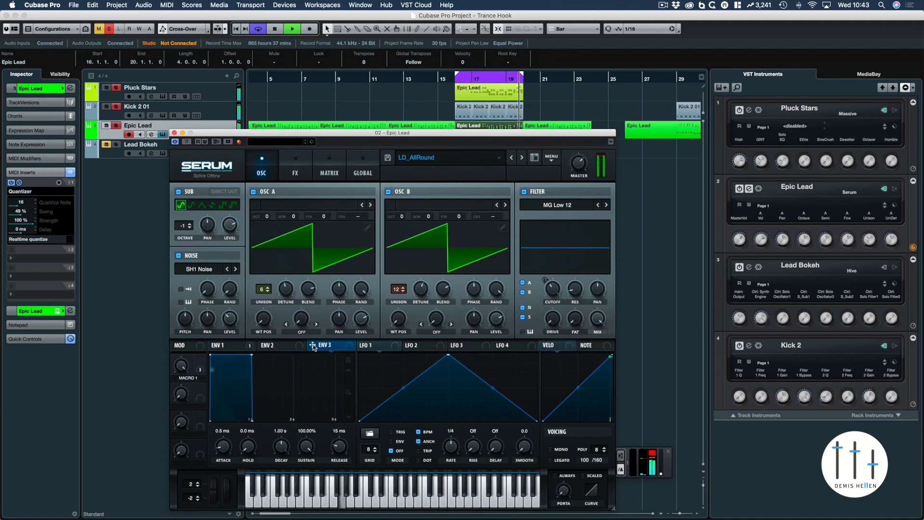
left_click(235, 346)
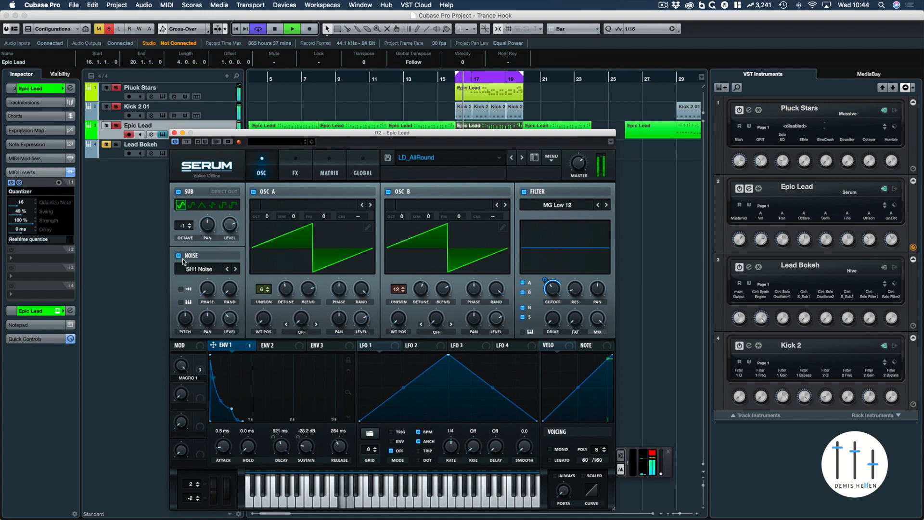
Close Epic Lead's Serum window, take the track out of solo and play the loop
left_click(303, 163)
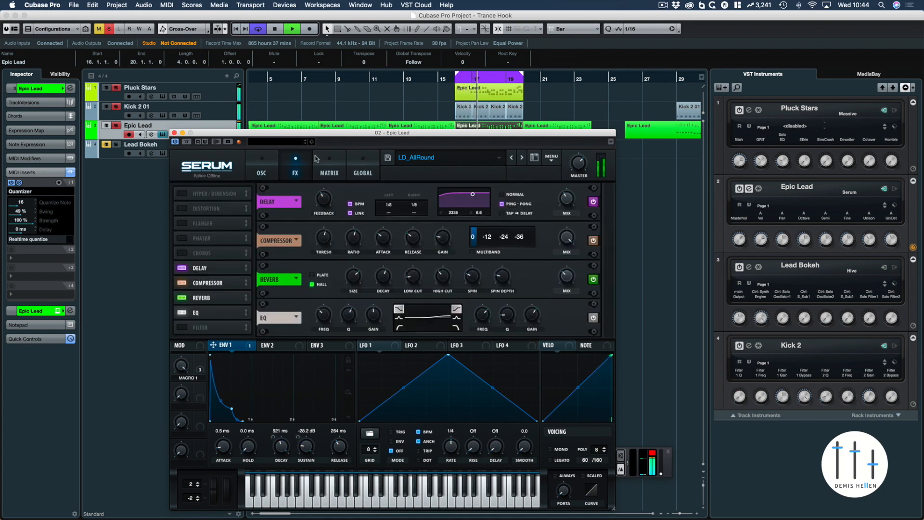
left_click(174, 133)
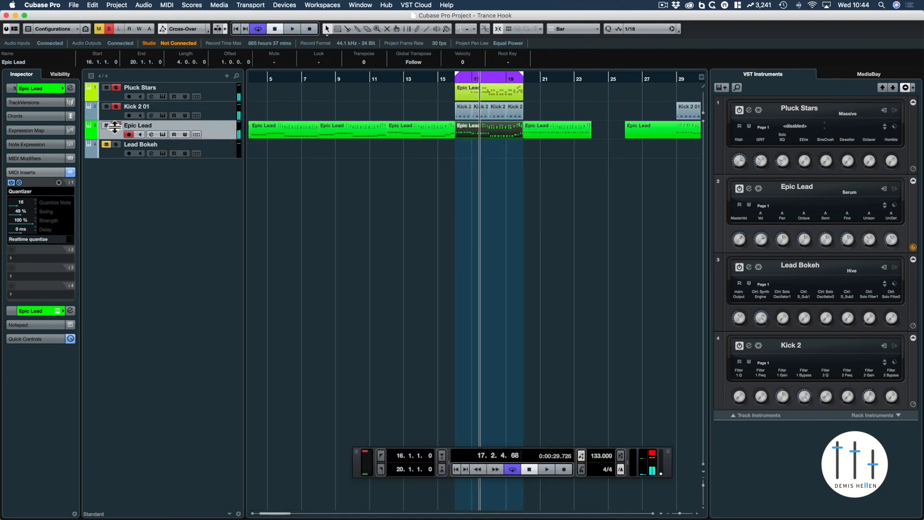
key("space")
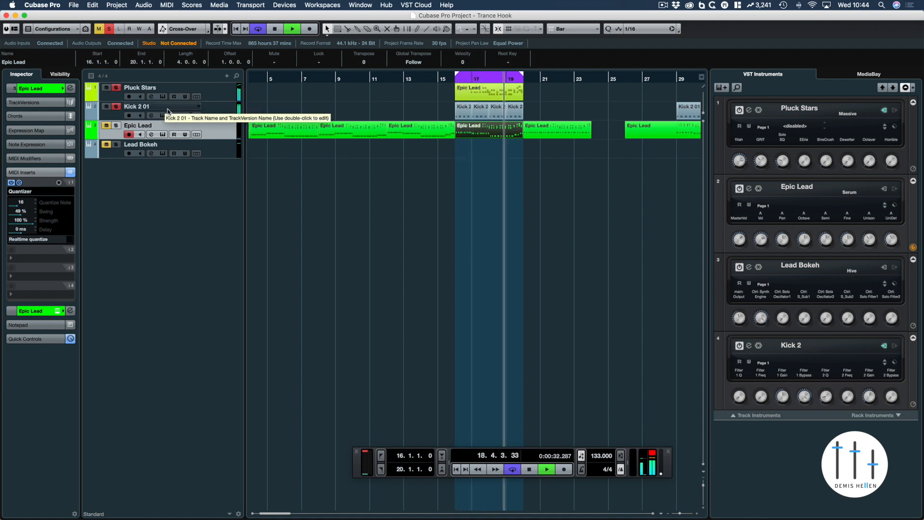
Open the Pluck Stars part in the Key Editor and examine its full four-bar note pattern during playback
left_click(480, 91)
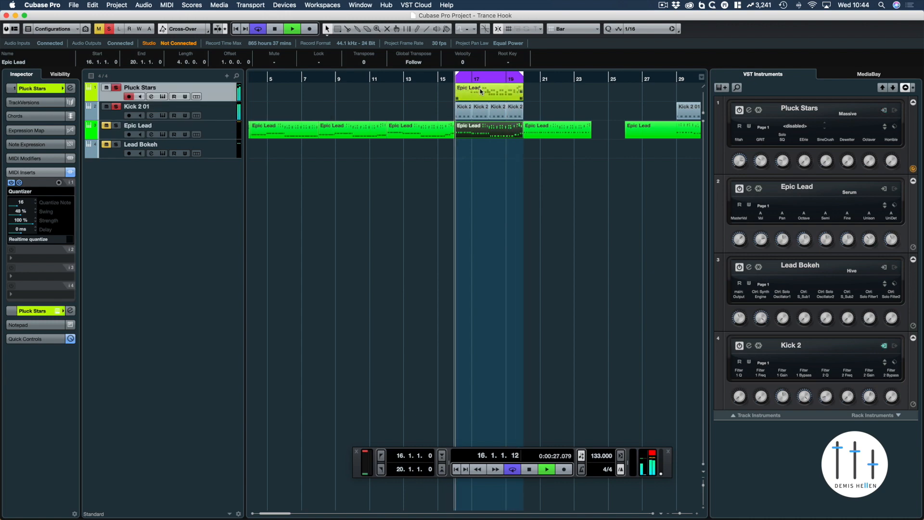
double_click(480, 91)
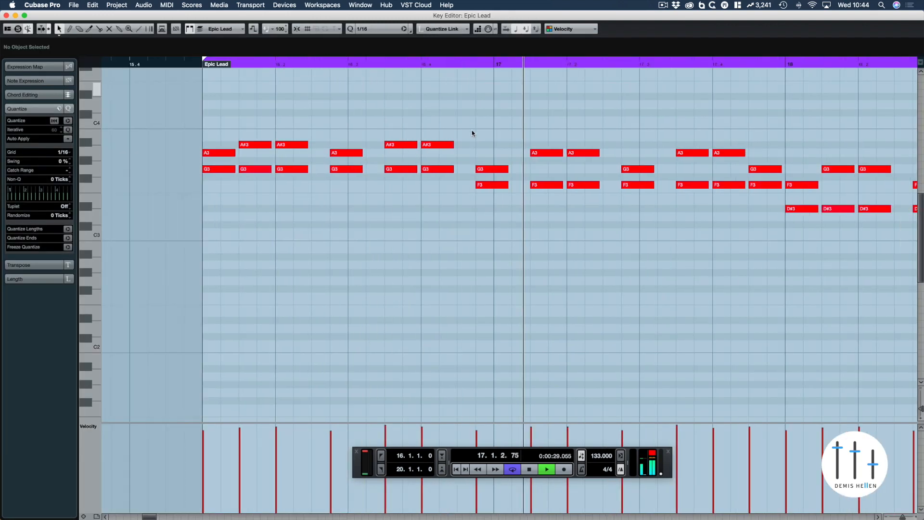
key("g")
key("g")
key("g")
key("g")
key("g")
key("g")
key("g")
key("g")
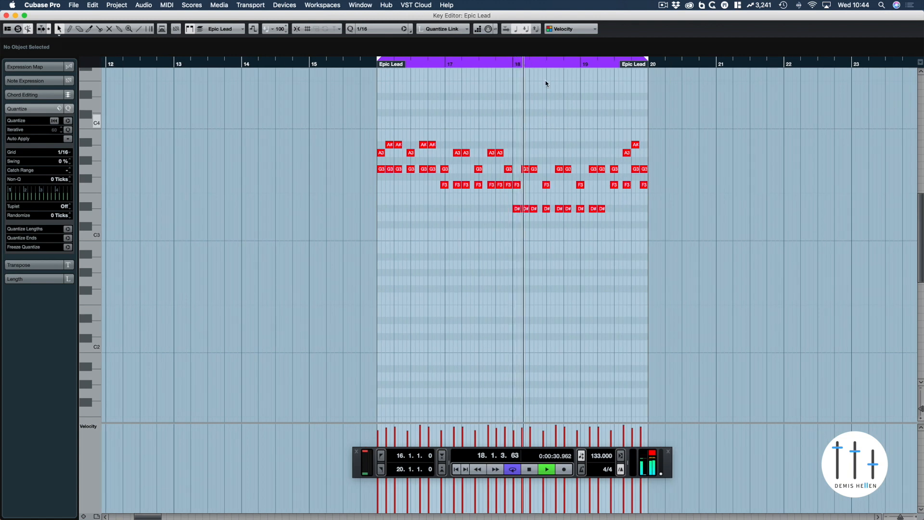
scroll(546, 79, "up", 5)
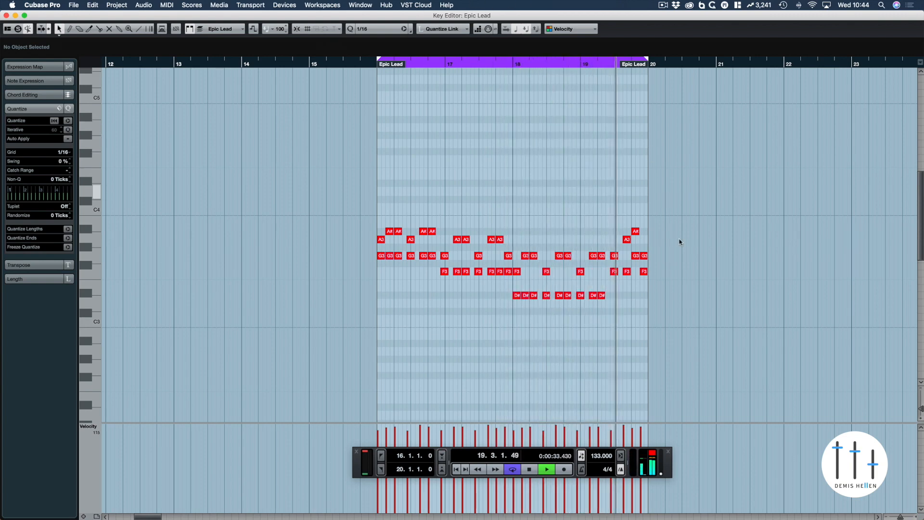
Duplicate the four-bar Pluck Stars and kick parts to fill bars 16 to 24, and set the loop locators to that range
key("Return")
key("super+d")
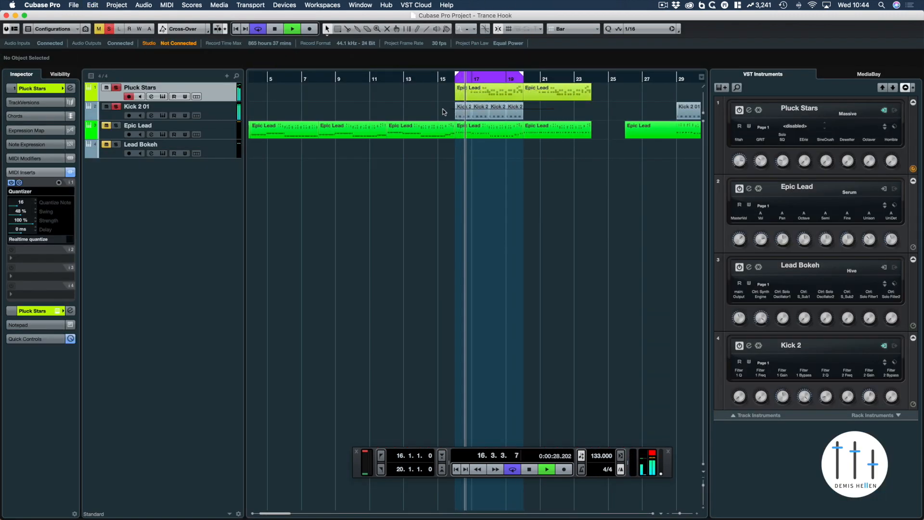
left_click_drag(636, 86, 469, 112)
key("p")
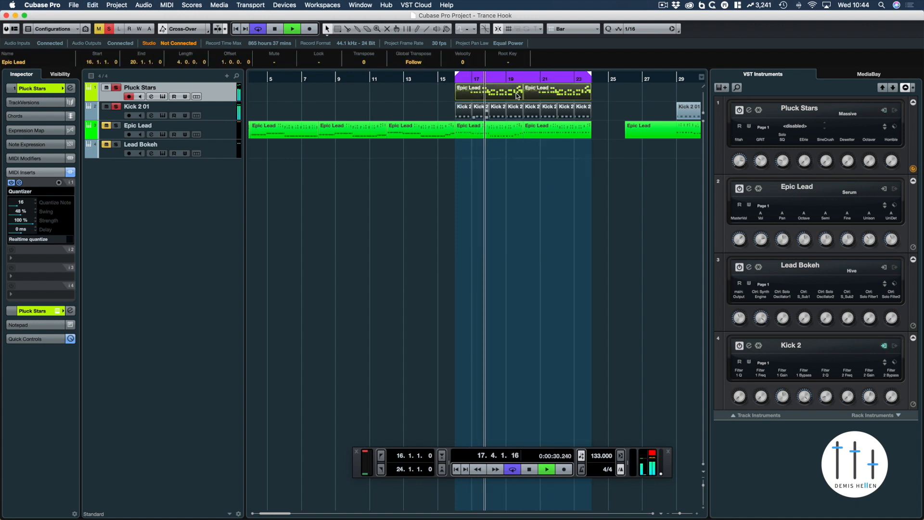
left_click(553, 79)
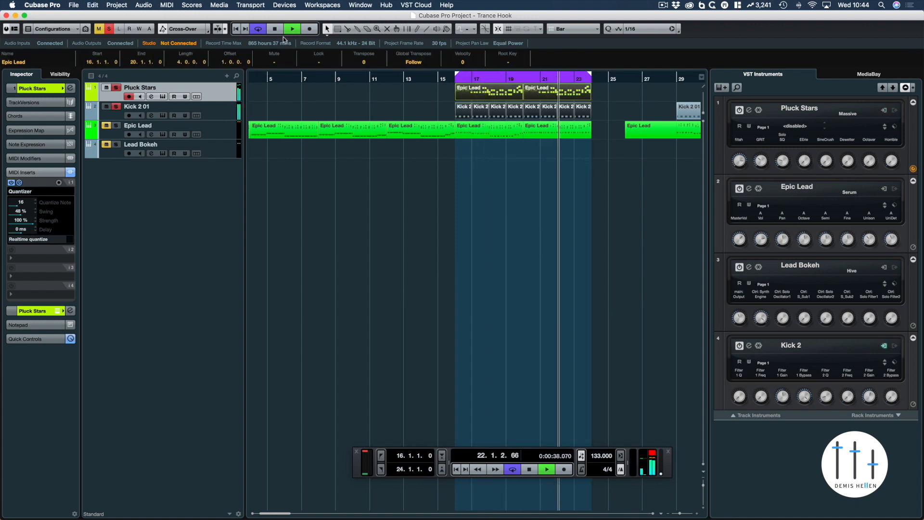
Record a melody take on the Pluck Stars track over the eight-bar loop and move the take out to bar 25
left_click(310, 29)
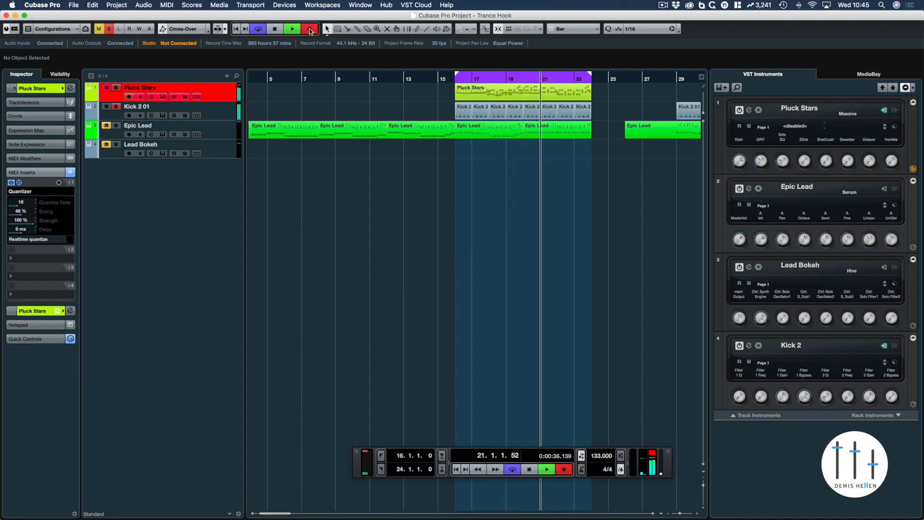
left_click(310, 29)
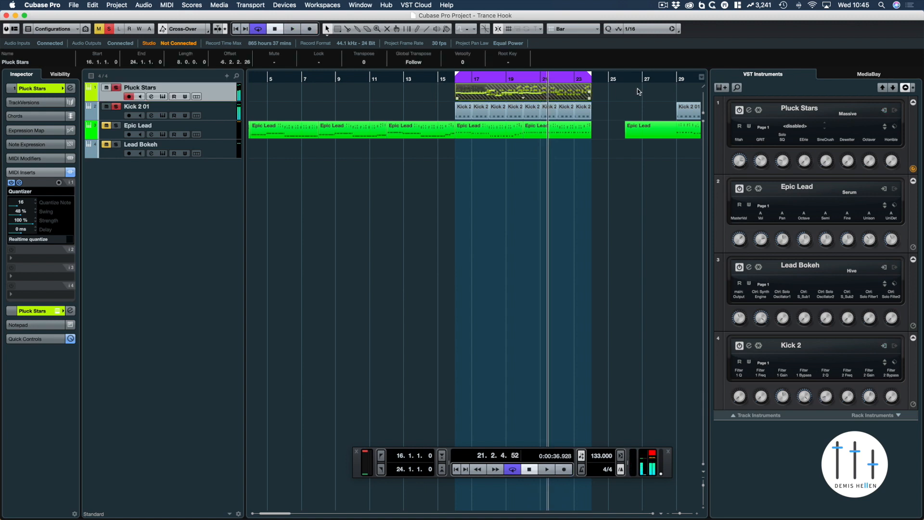
left_click_drag(485, 92, 639, 92)
Record a second melody take on Pluck Stars, starting playback from bar 21, and move that take to bar 6
left_click(548, 80)
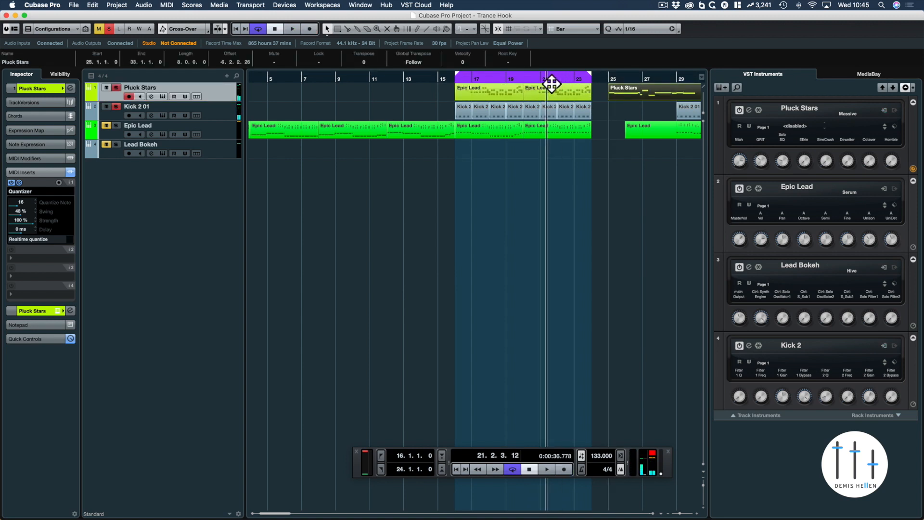
left_click(544, 81)
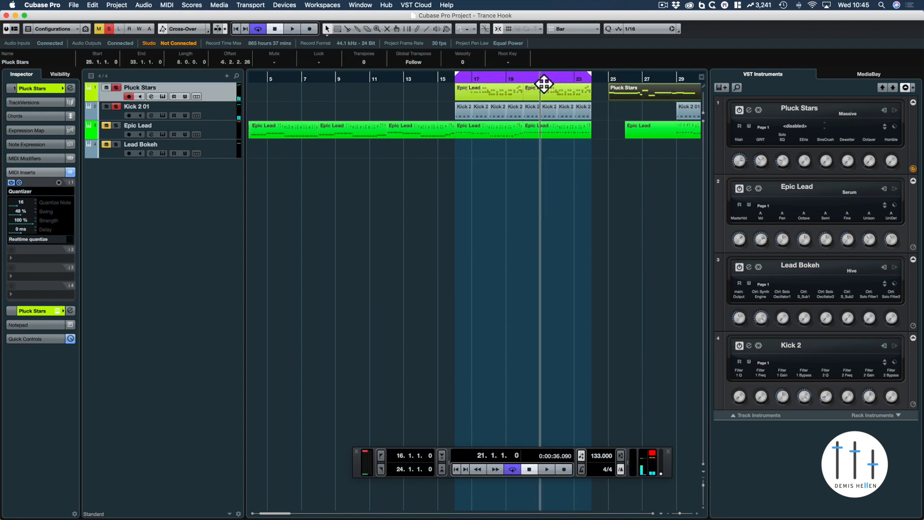
left_click(308, 29)
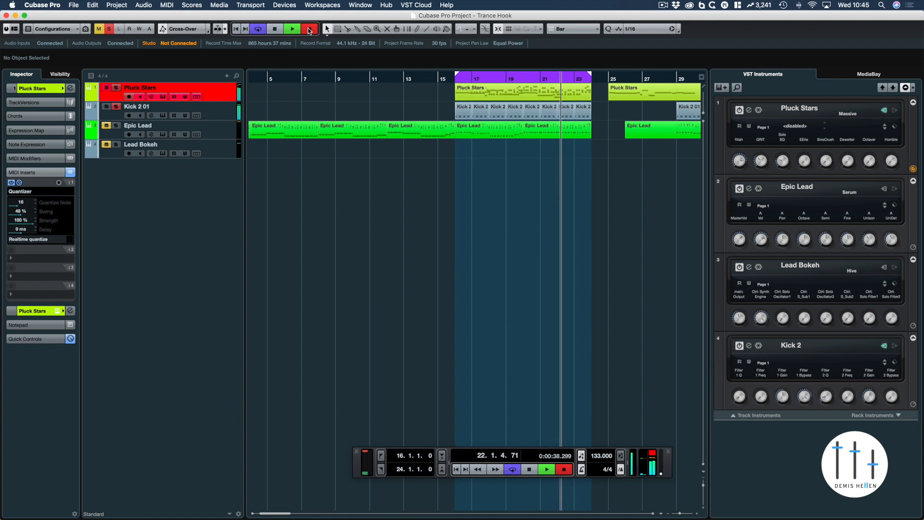
key("space")
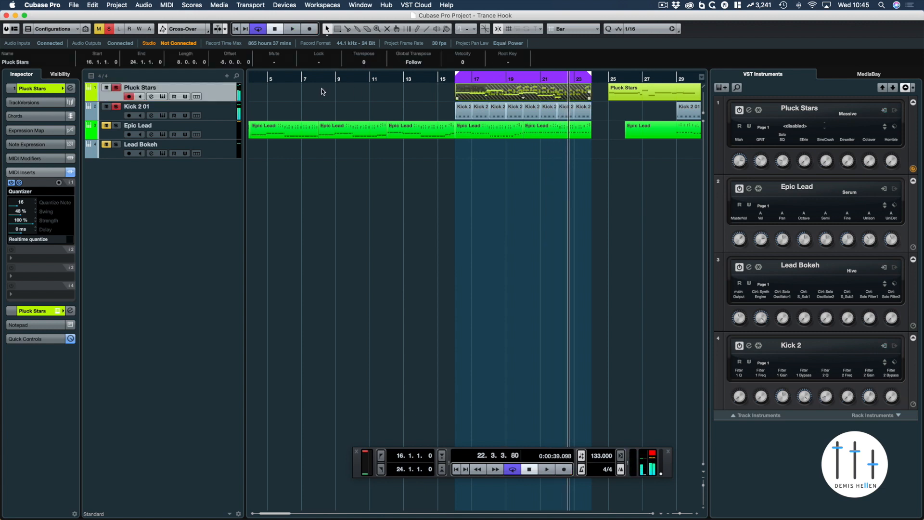
left_click_drag(492, 91, 321, 92)
Duplicate the Pluck Stars track and delete both Epic Lead parts from the copy
right_click(210, 89)
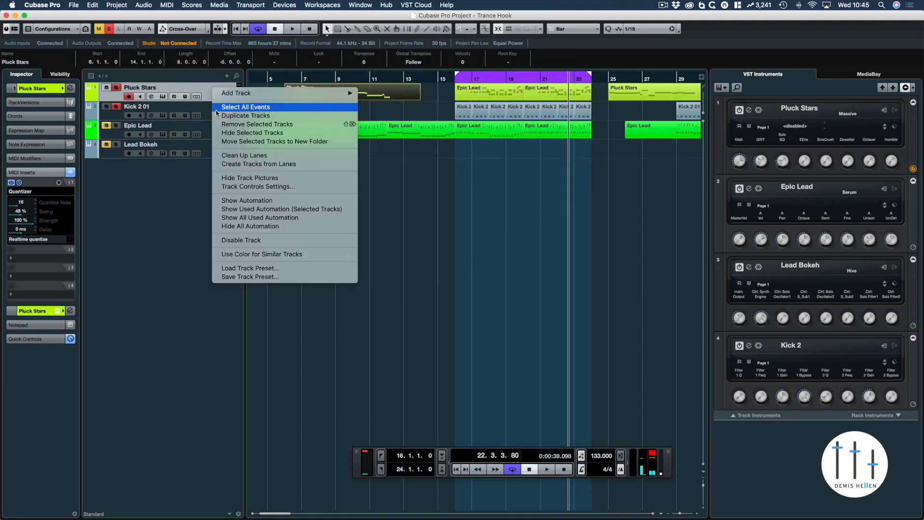
left_click(218, 116)
left_click(504, 116)
key("Delete")
left_click(530, 114)
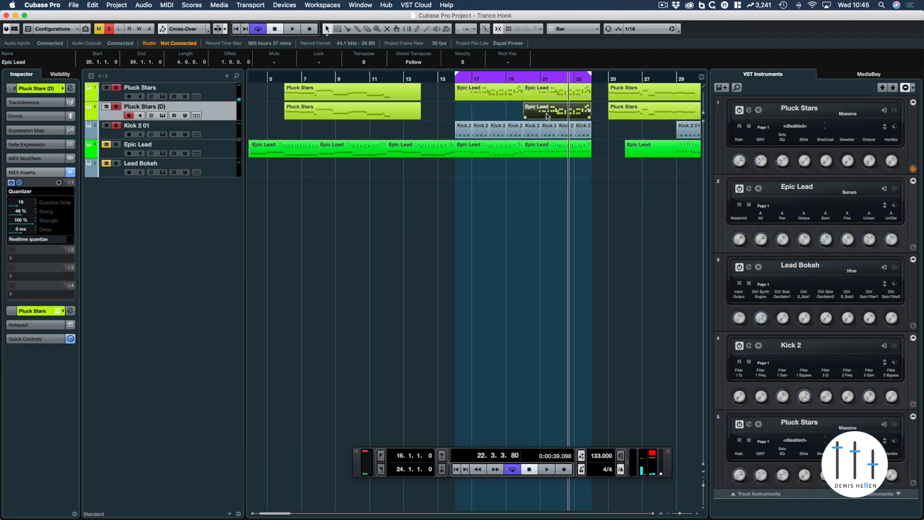
key("Delete")
Delete the two recorded melody takes from the original Pluck Stars track
left_click(640, 110)
left_click(347, 92)
key("Delete")
left_click(621, 93)
key("Delete")
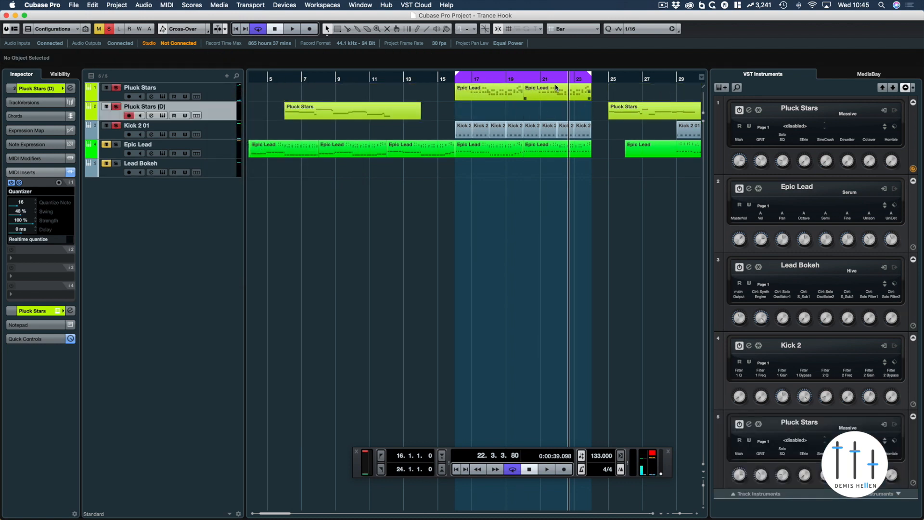
Record a new melody take across bars 16 to 24 on the Pluck Stars (D) track
left_click(532, 78)
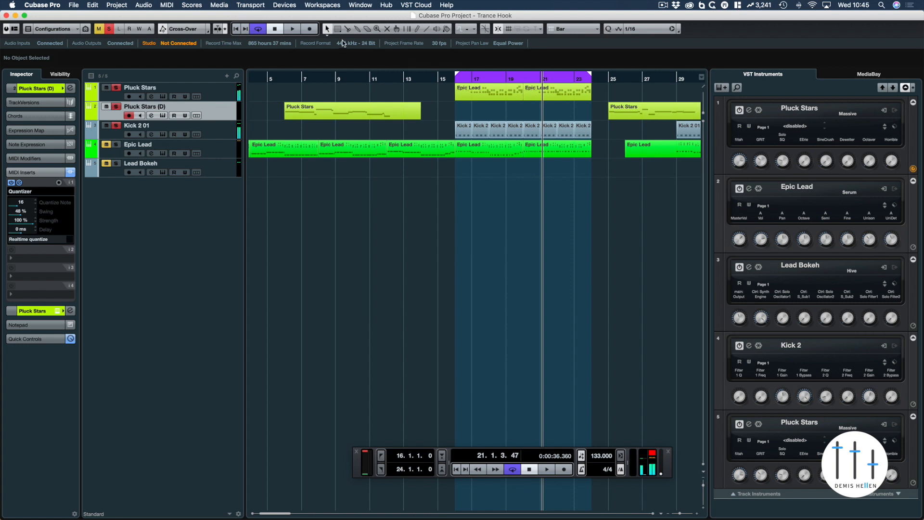
left_click(309, 29)
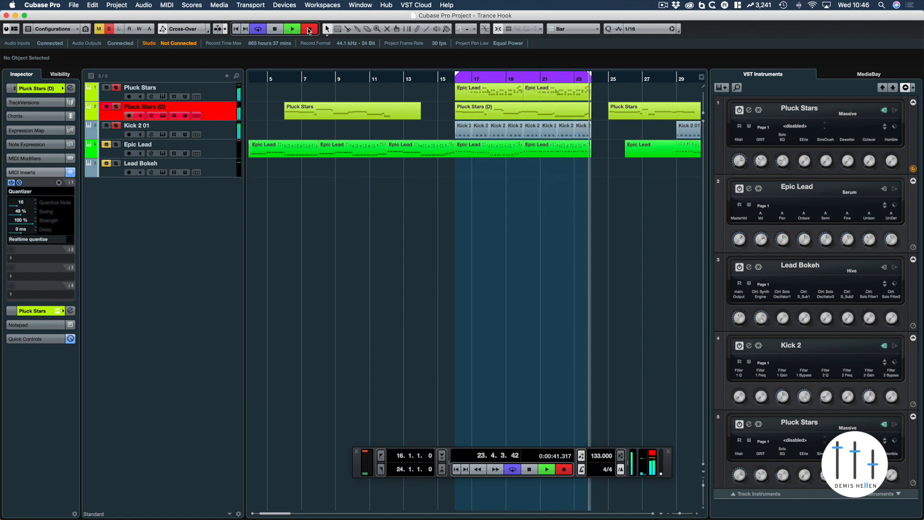
left_click(308, 30)
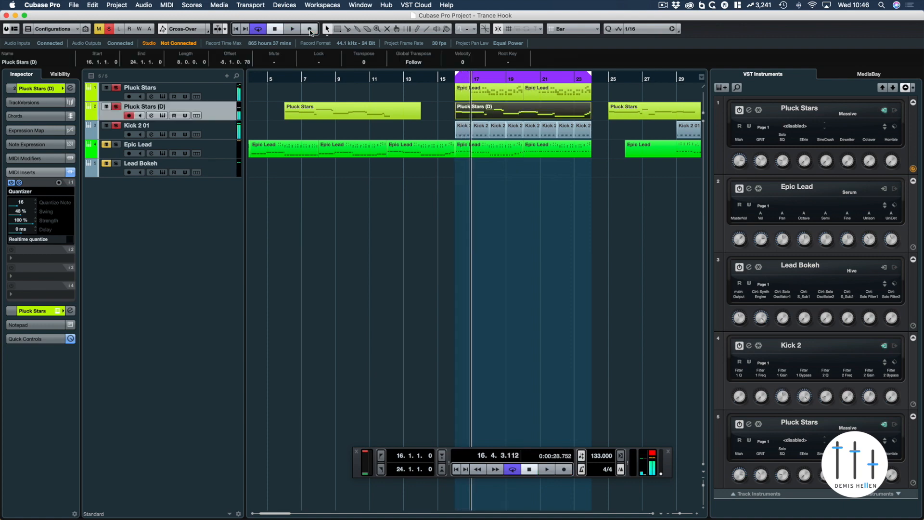
left_click(310, 29)
key("space")
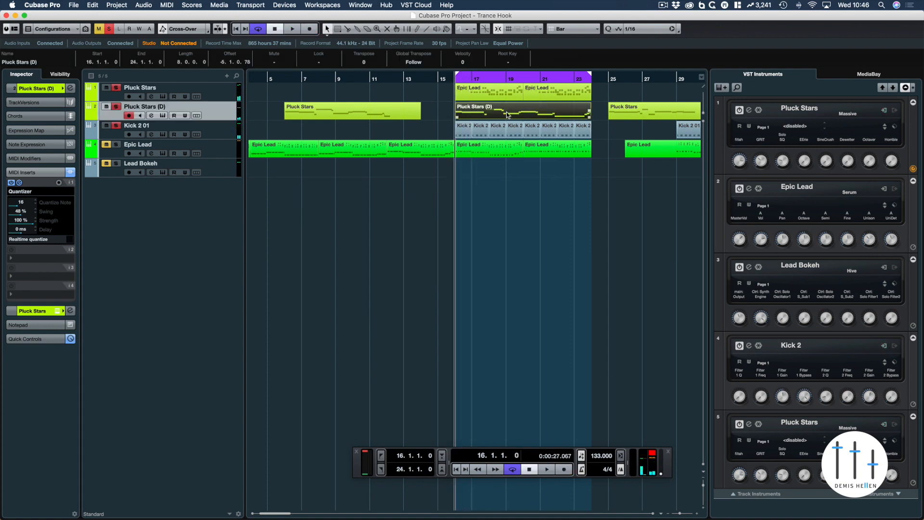
Quantize the recorded Pluck Stars (D) melody to the 1/16 grid in the Key Editor and play it back
double_click(507, 114)
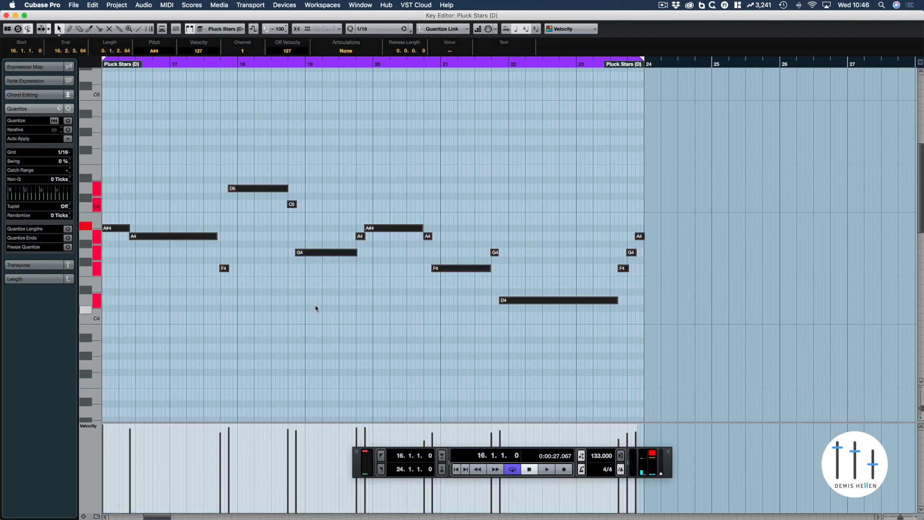
left_click(367, 206)
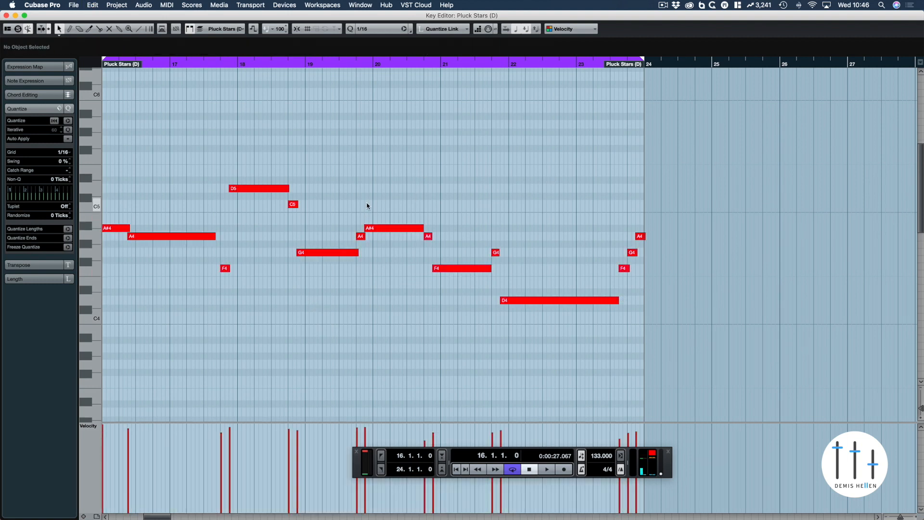
key("space")
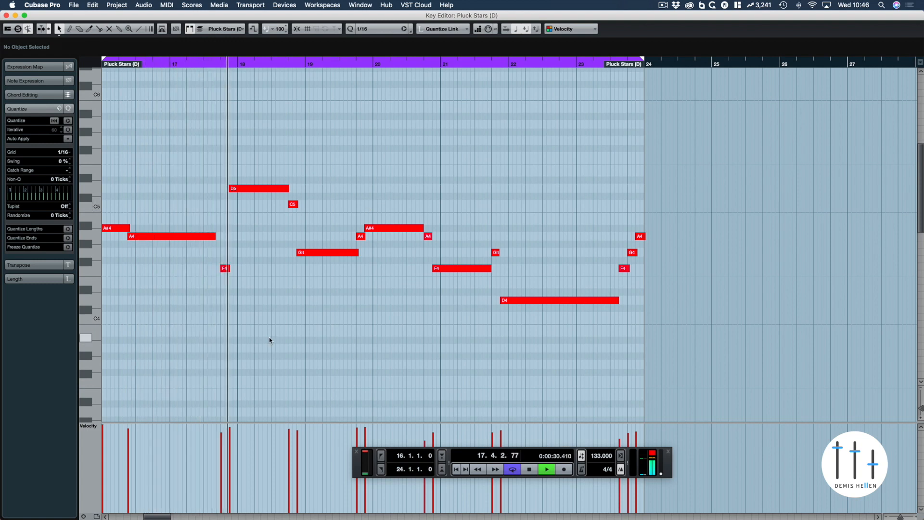
key("Escape")
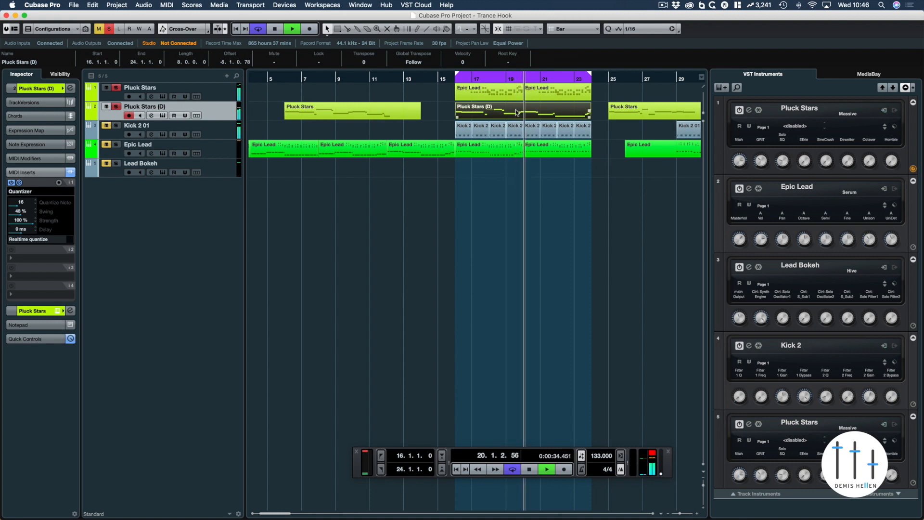
double_click(480, 107)
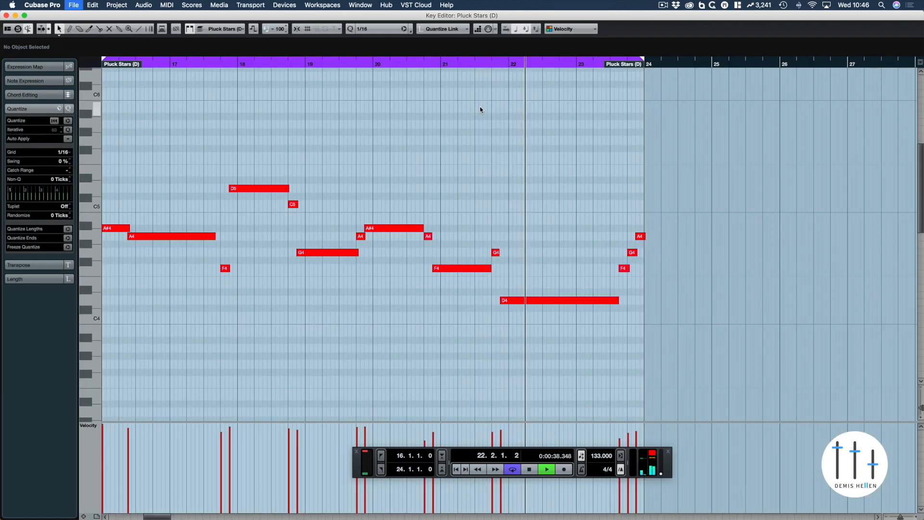
key("space")
key("Return")
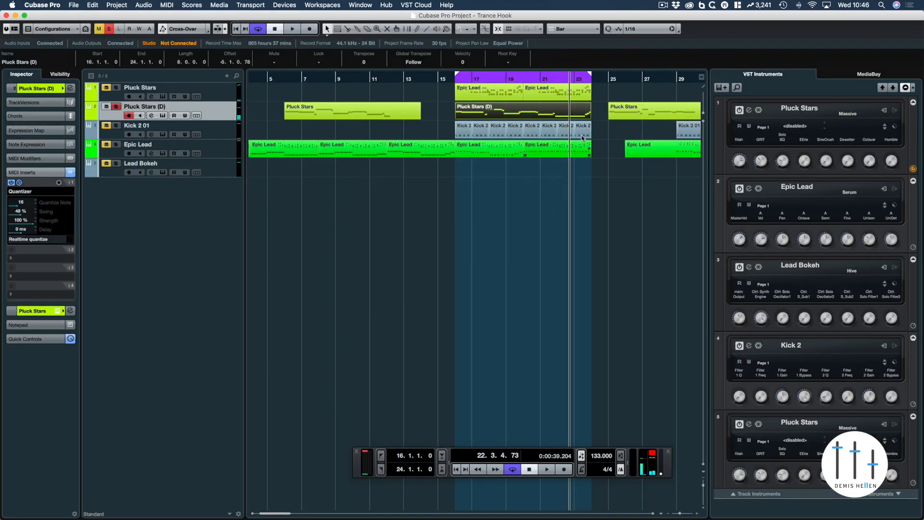
Open the second Epic Lead part together with the Pluck Stars (D) melody in the Key Editor and view their overlapping notes
left_click_drag(595, 95, 557, 106)
key("Return")
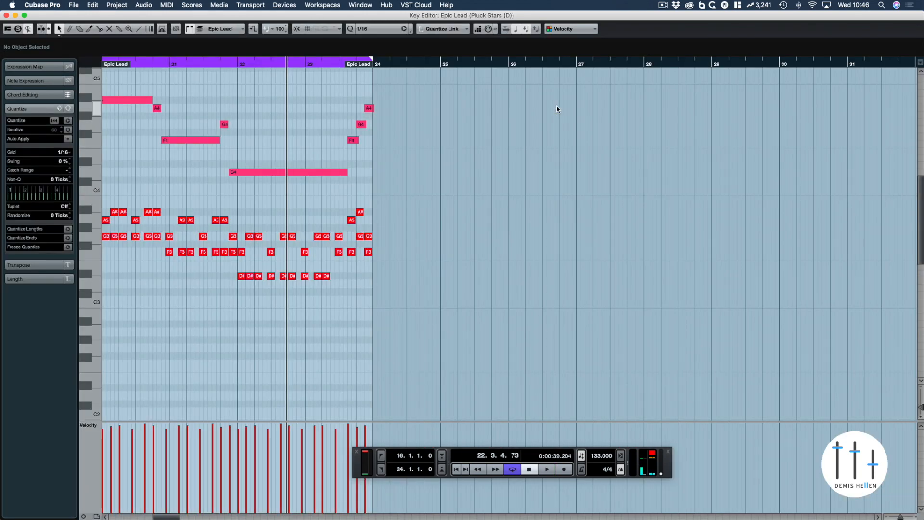
left_click_drag(218, 87, 83, 78)
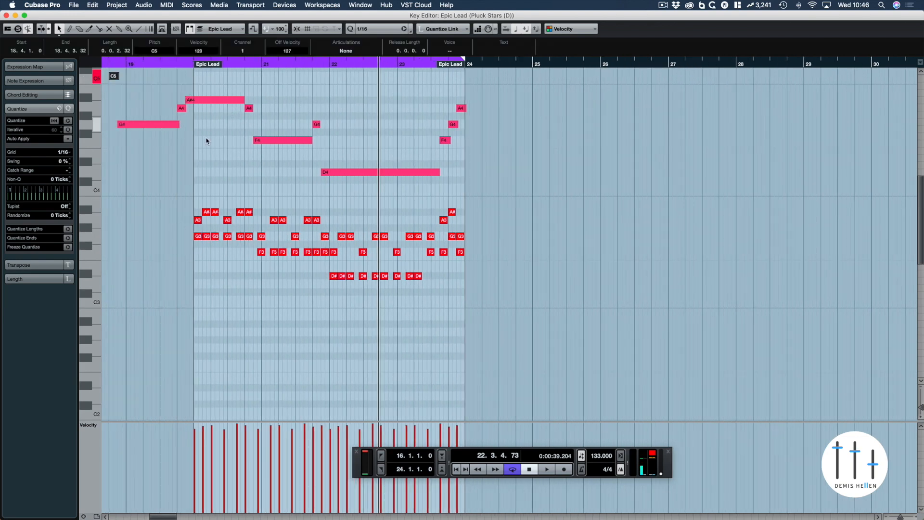
scroll(237, 129, "up", 3)
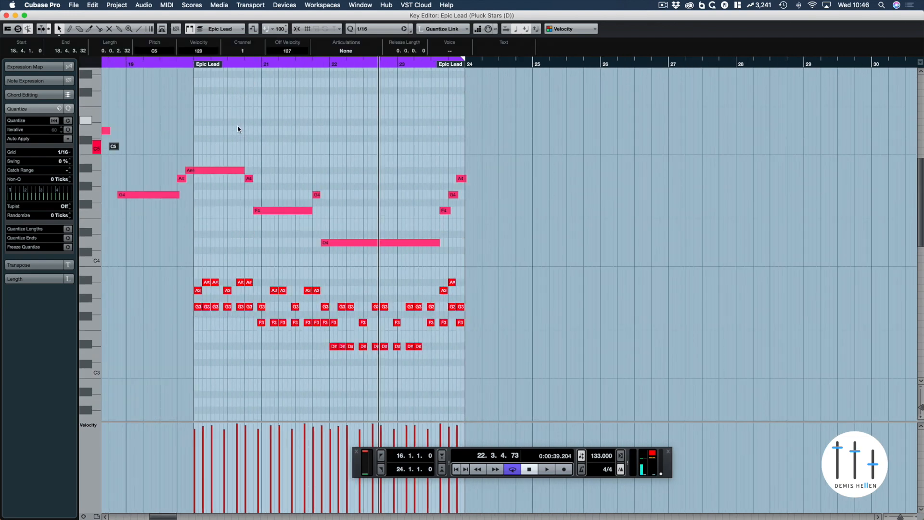
key("Return")
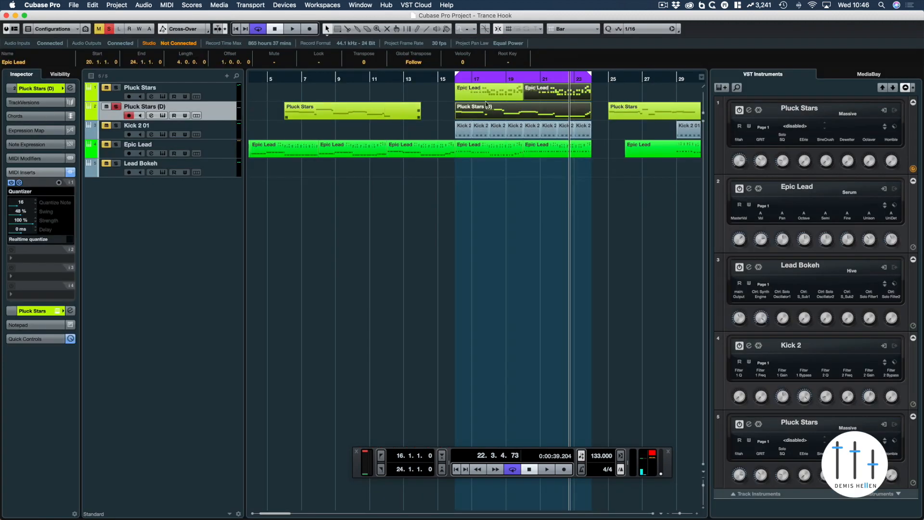
Open both Epic Lead parts and the Pluck Stars (D) melody together in the Key Editor to compare them over eight bars
left_click_drag(595, 88, 484, 117)
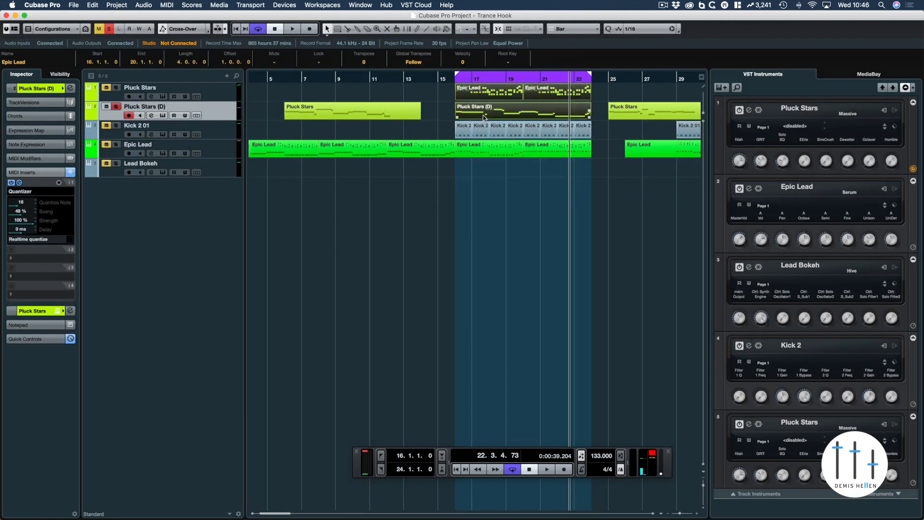
key("Return")
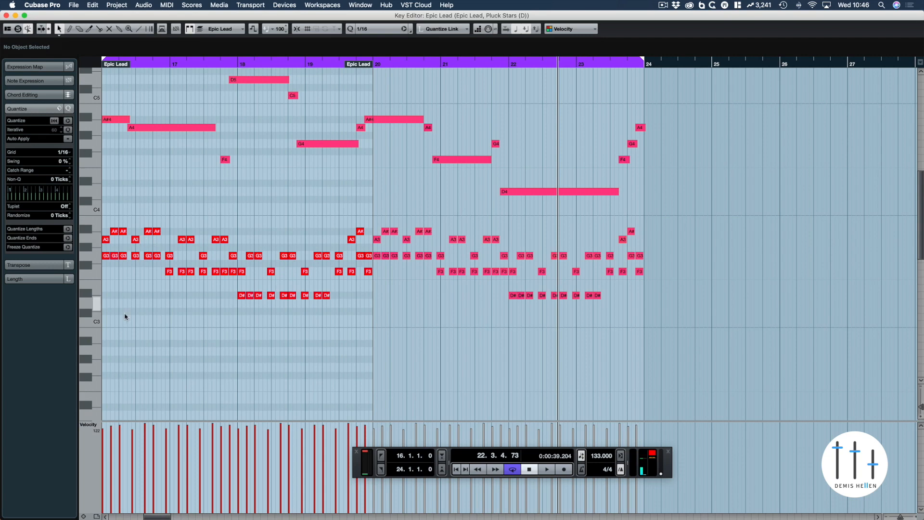
key("Return")
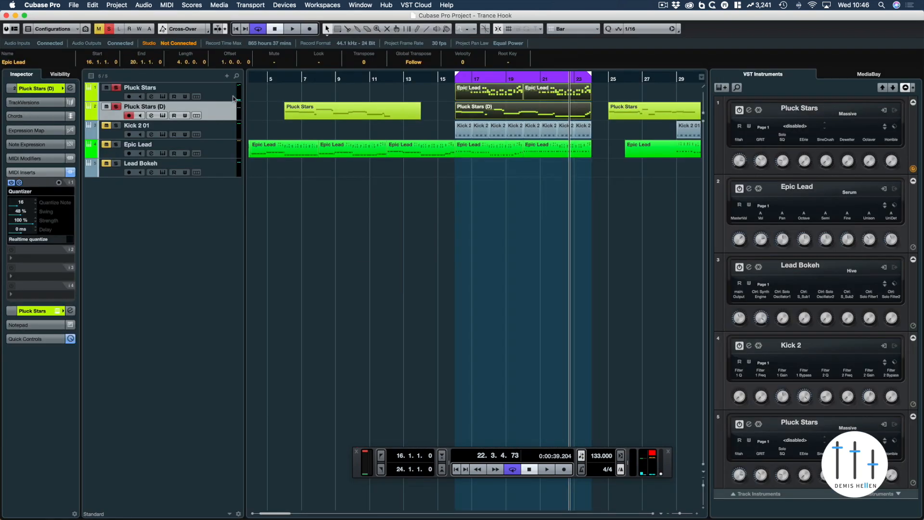
key("Return")
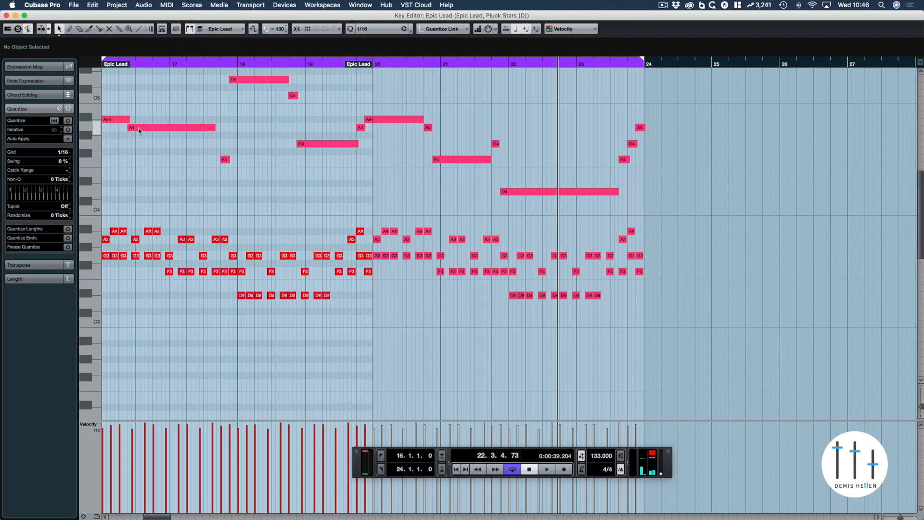
Compare the opening A3 and A#3 rhythm notes with the melody's D5 and C5 notes, playing the loop from its start
left_click(106, 239)
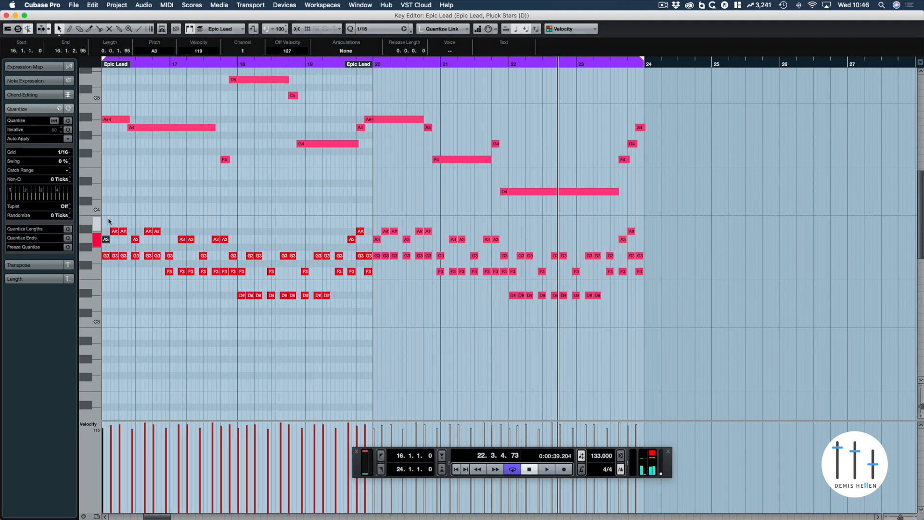
left_click_drag(109, 221, 123, 236)
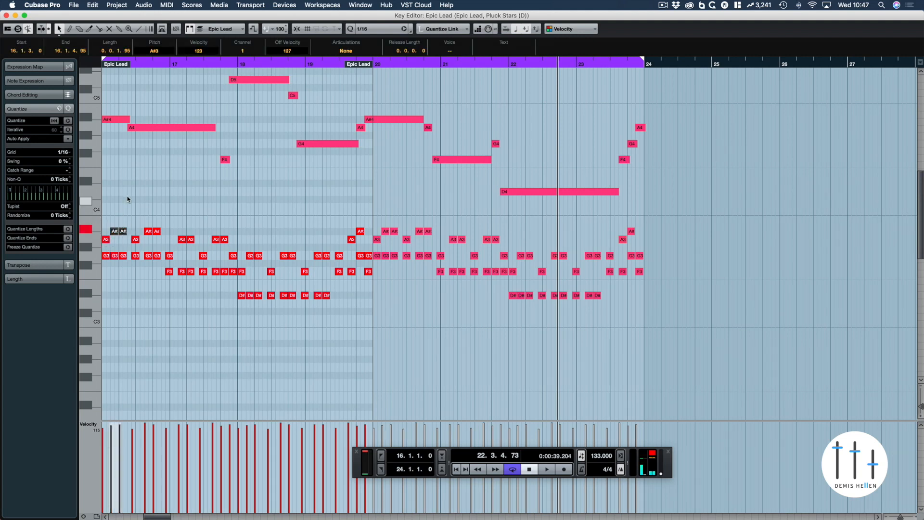
key("KP_1")
key("space")
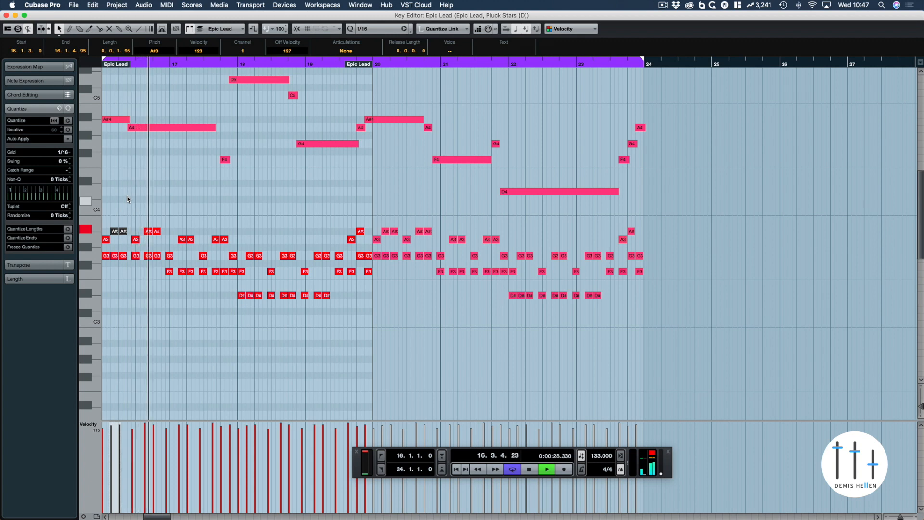
key("space")
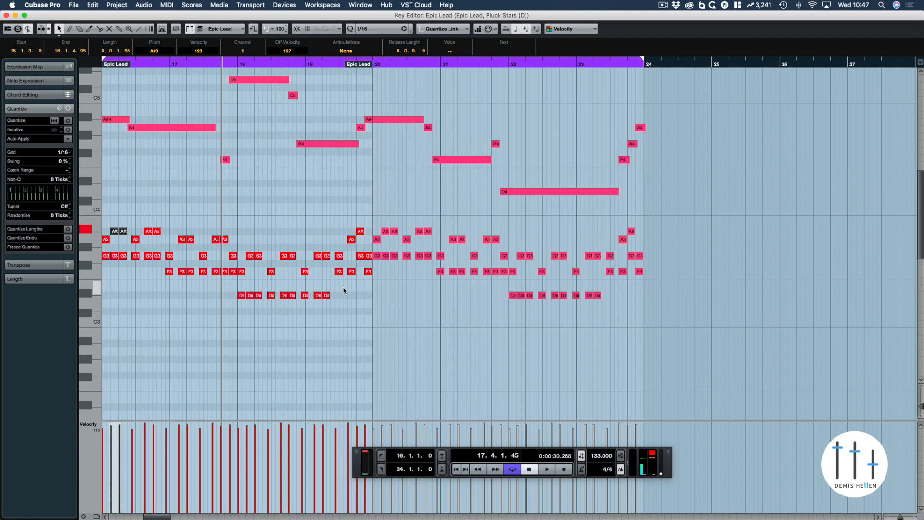
left_click(246, 81)
left_click(293, 96)
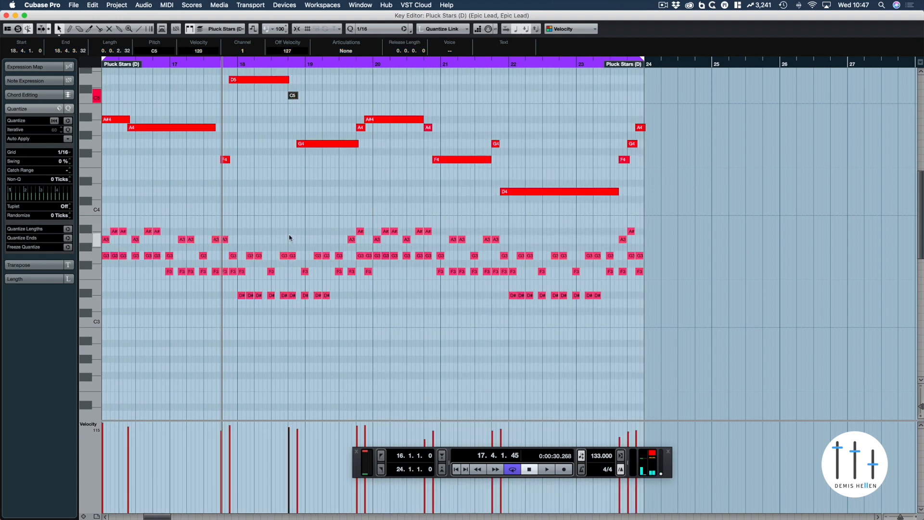
Play the loop into bar 20 and compare the melody's A4 and A#4 notes with the rhythm's A#3 note just before bar 20
left_click(290, 320)
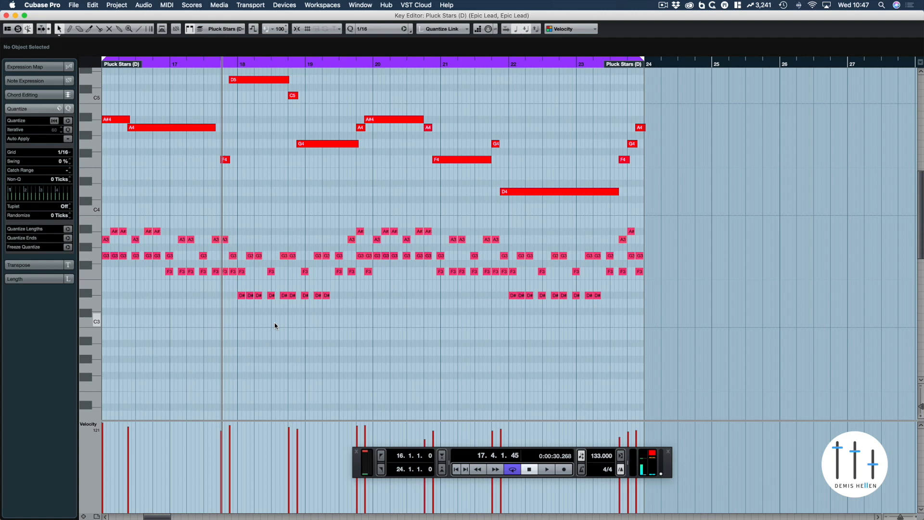
key("space")
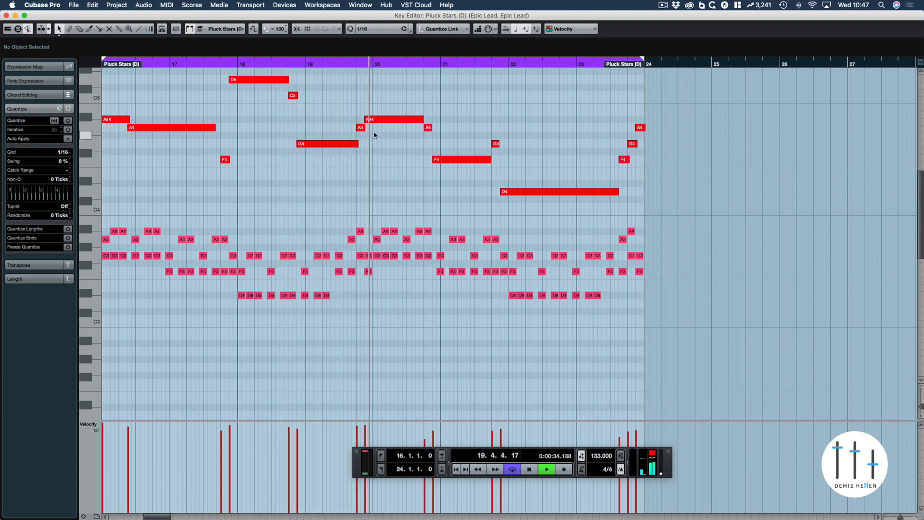
key("space")
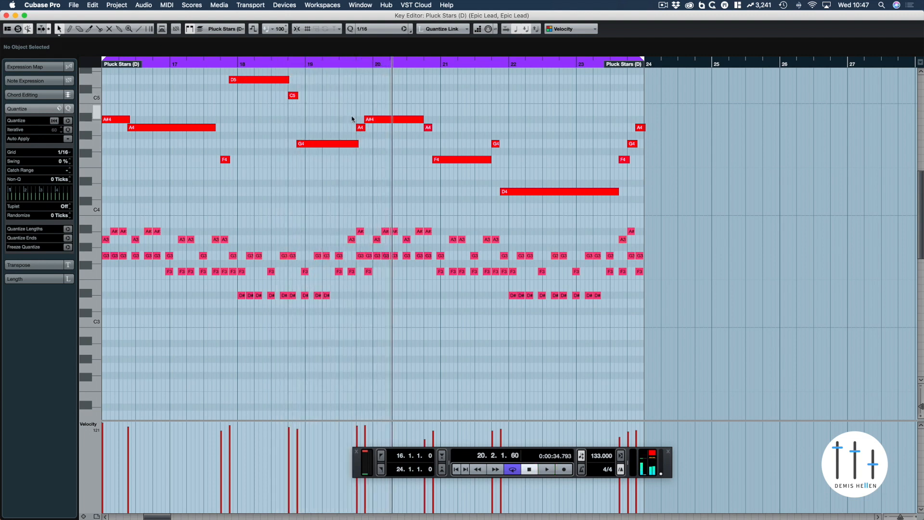
left_click(360, 127)
left_click(381, 120)
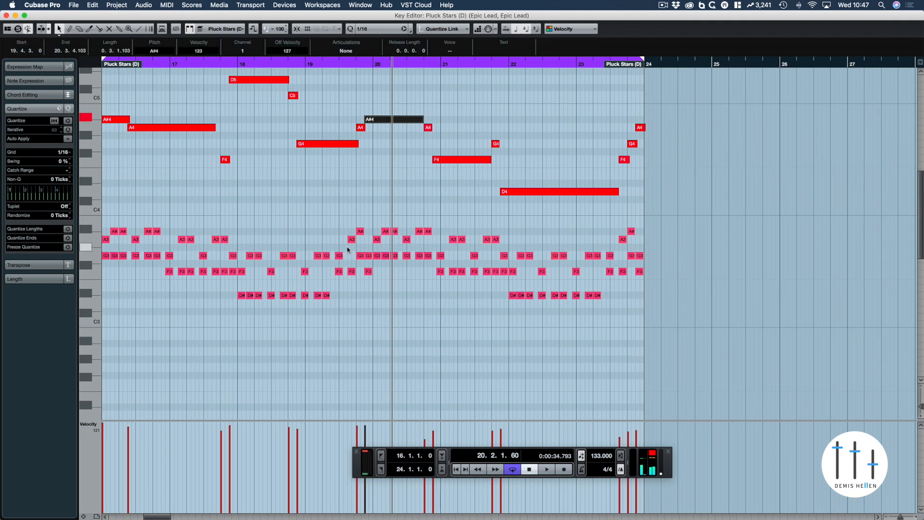
left_click(360, 231)
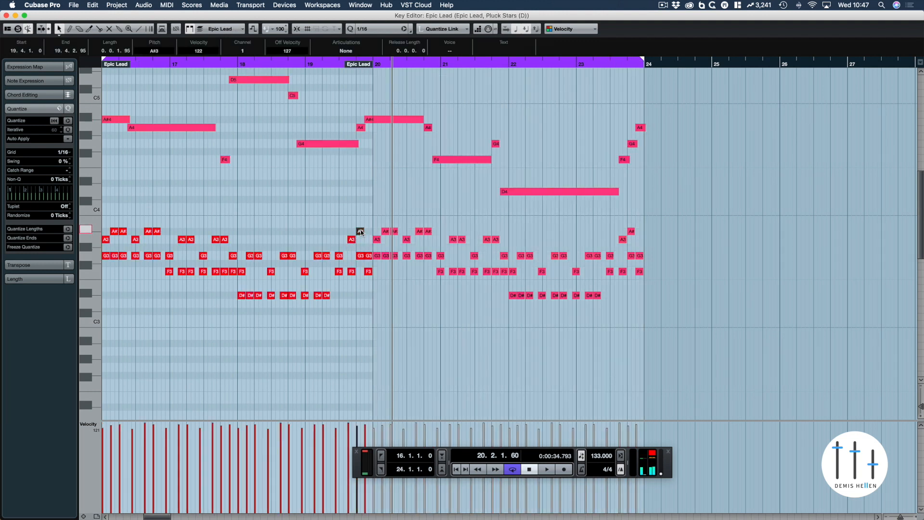
left_click(363, 201)
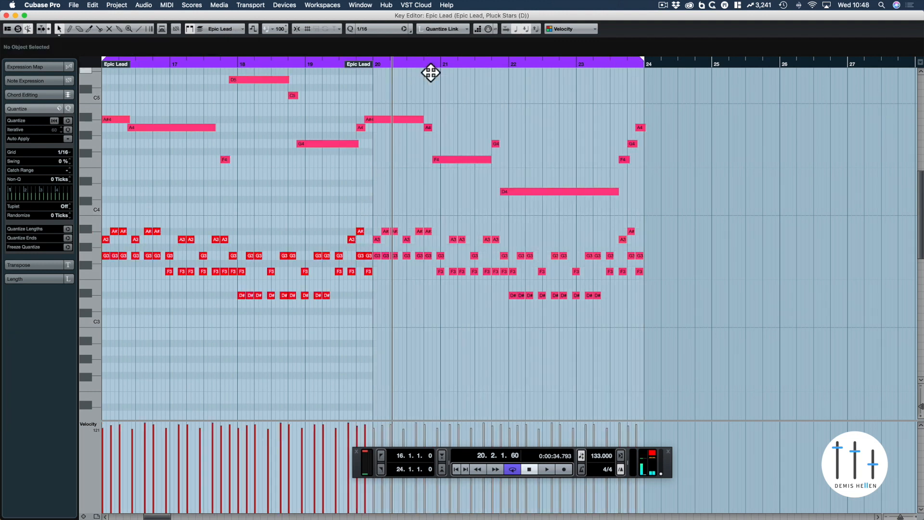
Check the melody's long F4 note near bar 21 against the rhythm part and play the loop
left_click(446, 160)
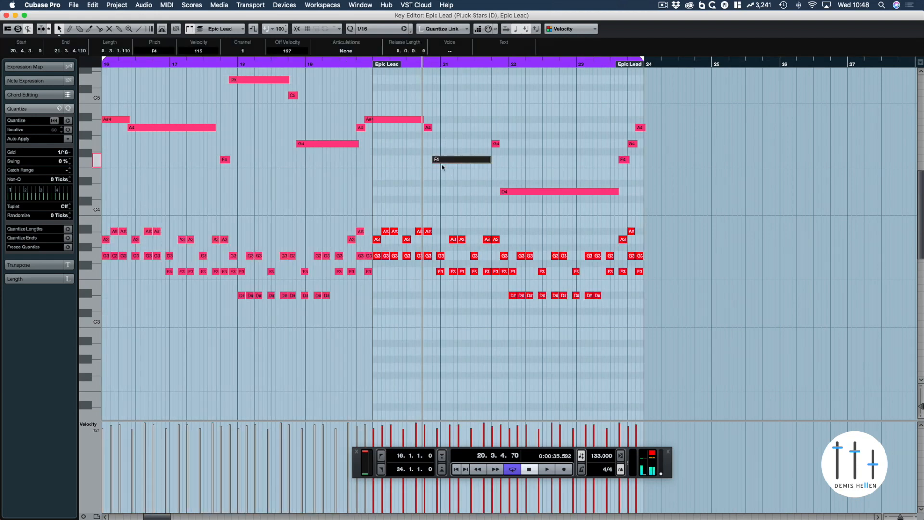
key("space")
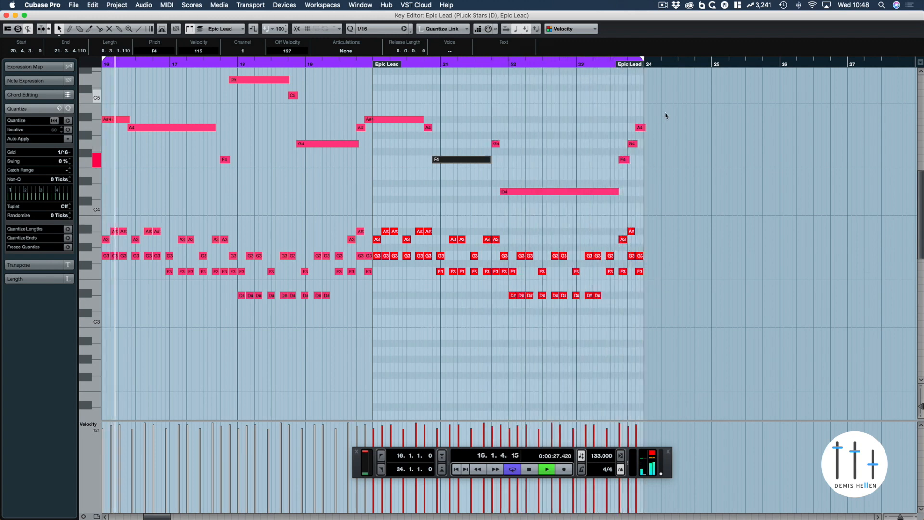
left_click(564, 124)
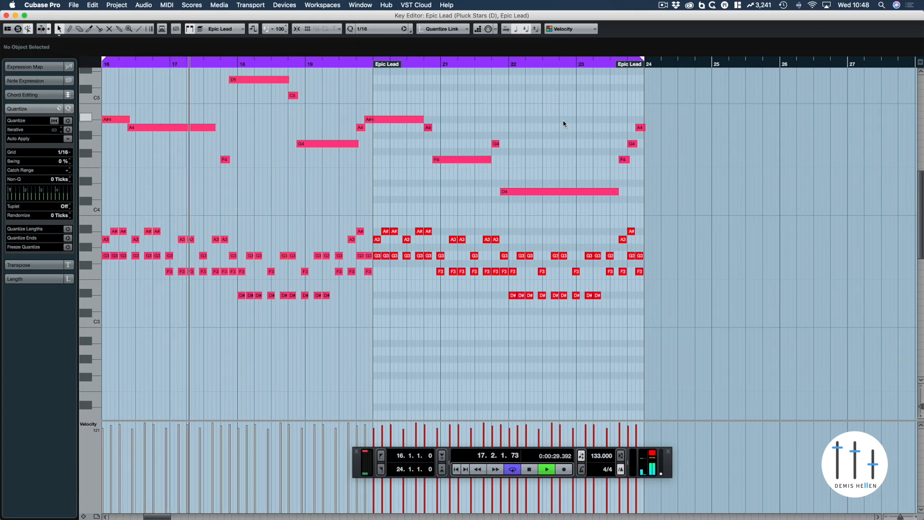
Open the bar 16 part on the Epic Lead track in the Key Editor, examine its low bass notes, and return to the project
key("Return")
left_click(540, 152)
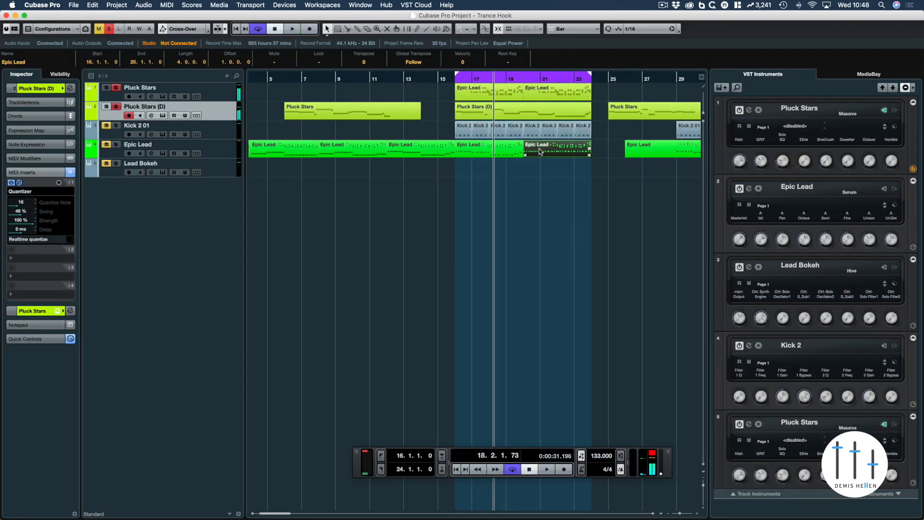
key("Return")
key("Return")
left_click(479, 152)
key("Return")
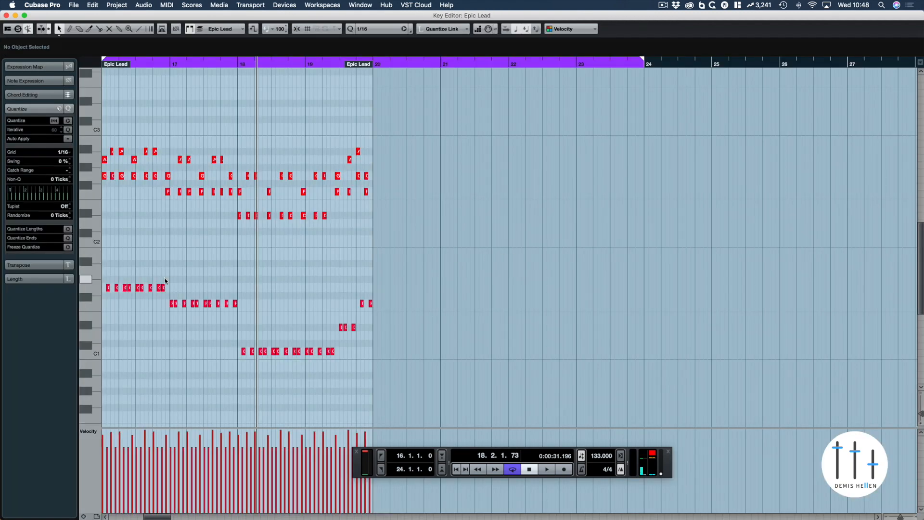
left_click_drag(106, 274, 427, 386)
key("Return")
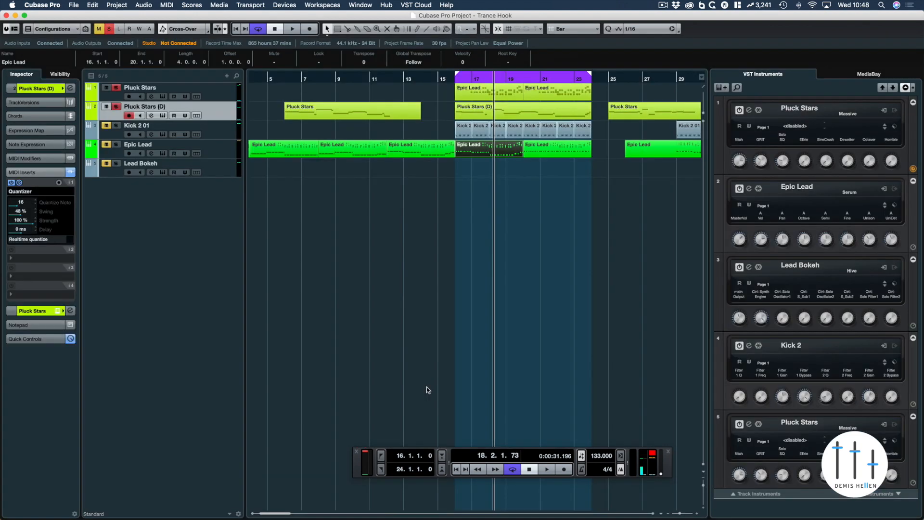
key("space")
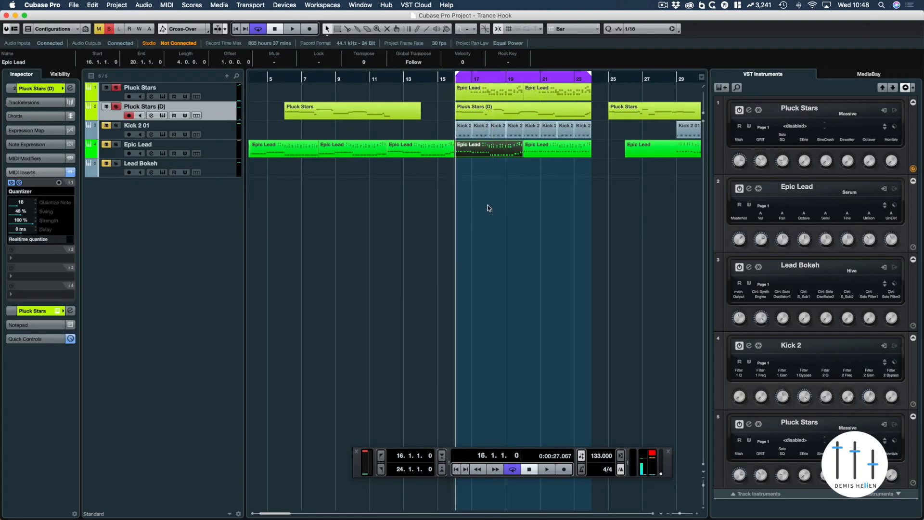
Delete the two spare Pluck Stars parts at bars 6 and 25 from the Pluck Stars (D) track
left_click(505, 94)
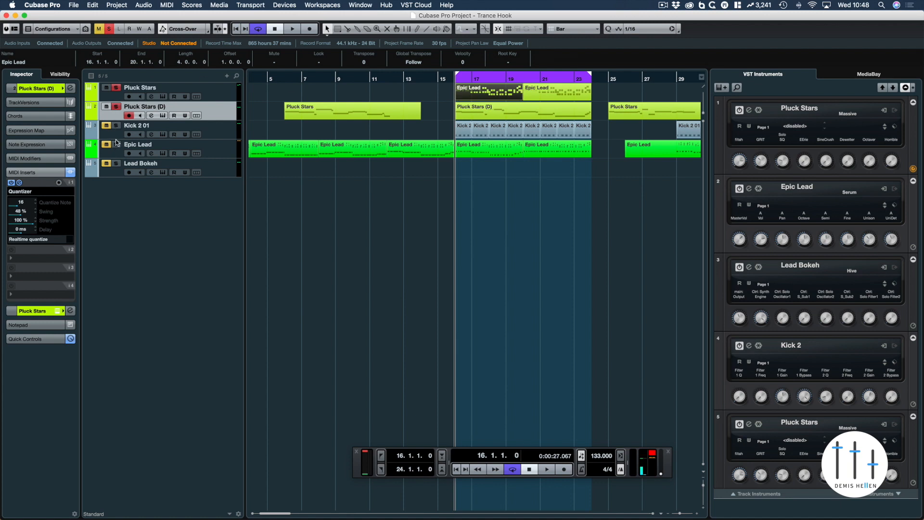
left_click(499, 115)
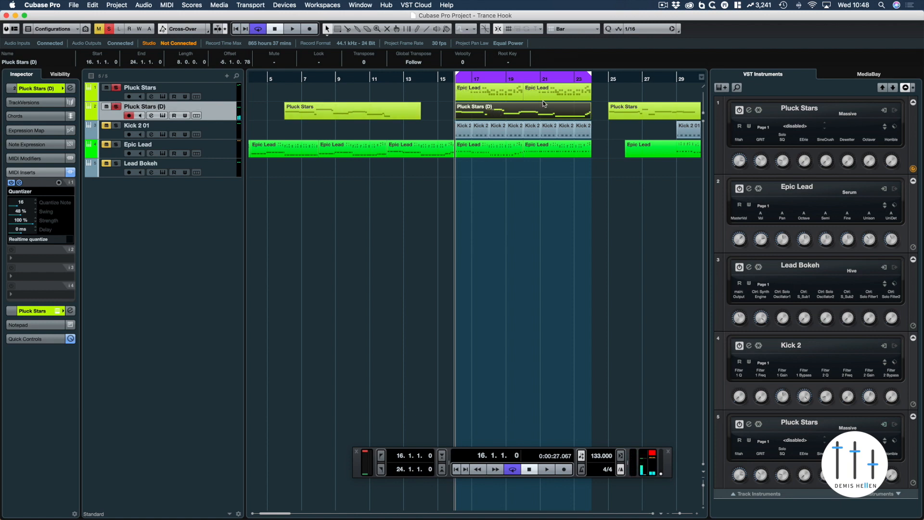
left_click_drag(608, 94, 475, 98)
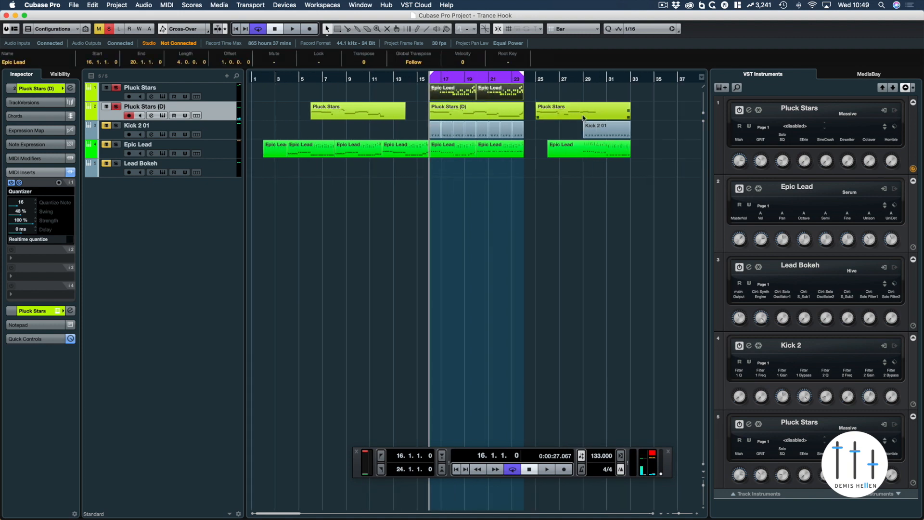
key("g")
key("g")
left_click(518, 111)
key("Delete")
key("Delete")
Move the spare Kick 2 01 part to bar 44 together with the spare Epic Lead part to bar 41
left_click_drag(619, 117, 503, 159)
left_click_drag(567, 156, 714, 151)
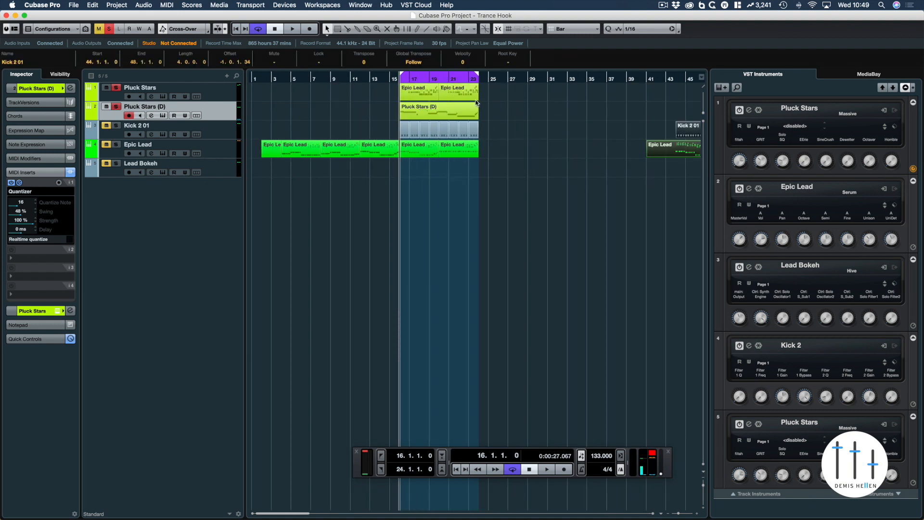
left_click(505, 192)
Duplicate the two Epic Lead parts on the Pluck Stars track to bars 24 to 32, keeping no copy of the melody
left_click_drag(422, 108, 409, 111)
key("super+d")
left_click(528, 114)
key("Delete")
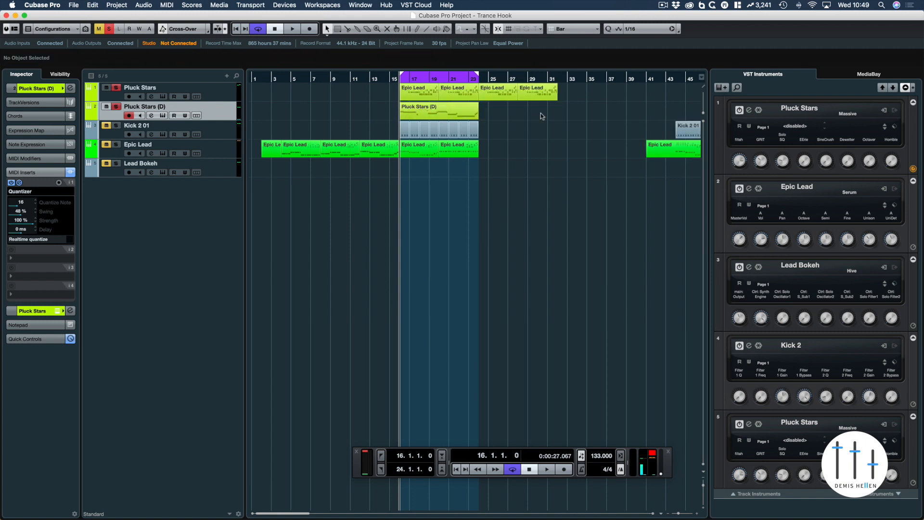
Loop bars 24 to 32 around the copied Epic Lead parts and record a new melody on the Pluck Stars (D) track
left_click(507, 93)
key("p")
key("space")
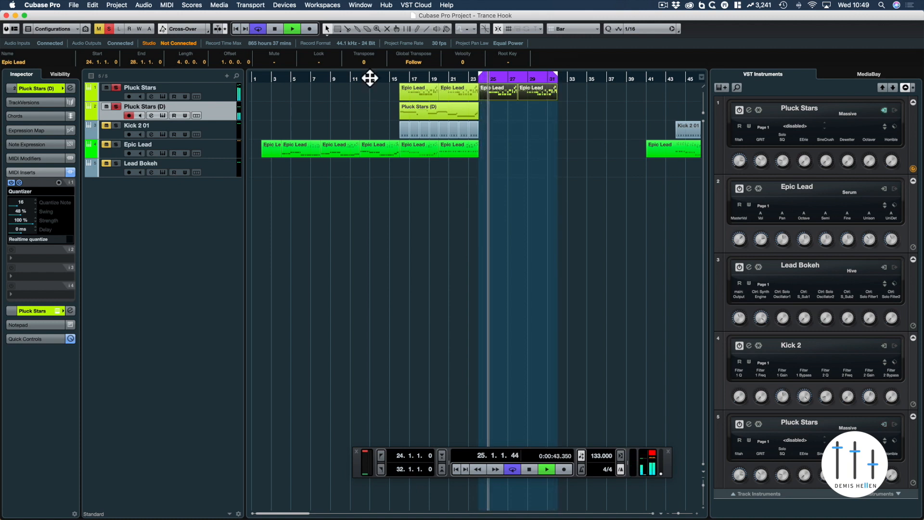
left_click(310, 29)
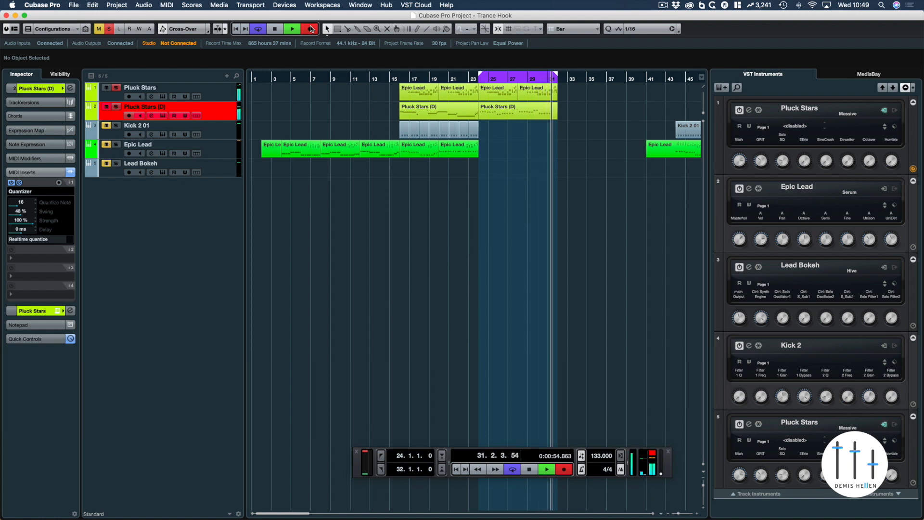
left_click(311, 29)
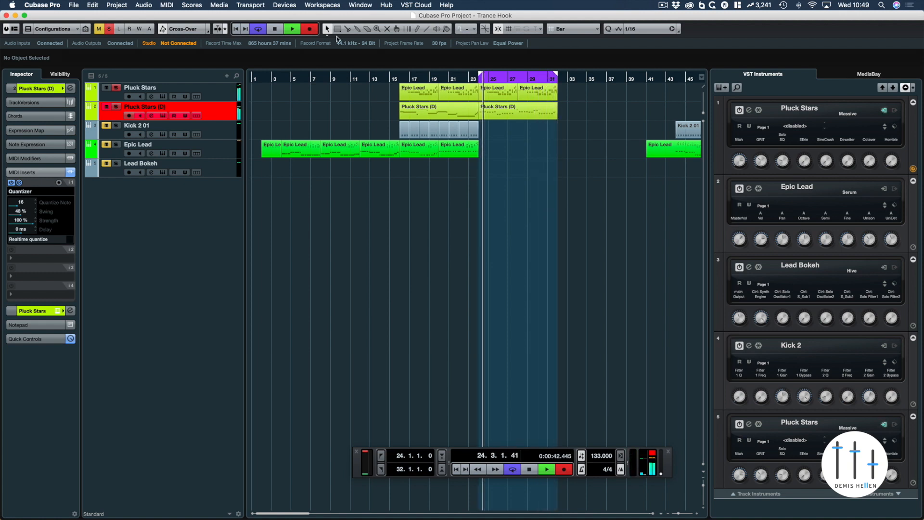
key("space")
Open the newly recorded melody in the Key Editor and examine its note groups, including the D5 and C5 pairs and the G4 runs
left_click(529, 119)
key("Return")
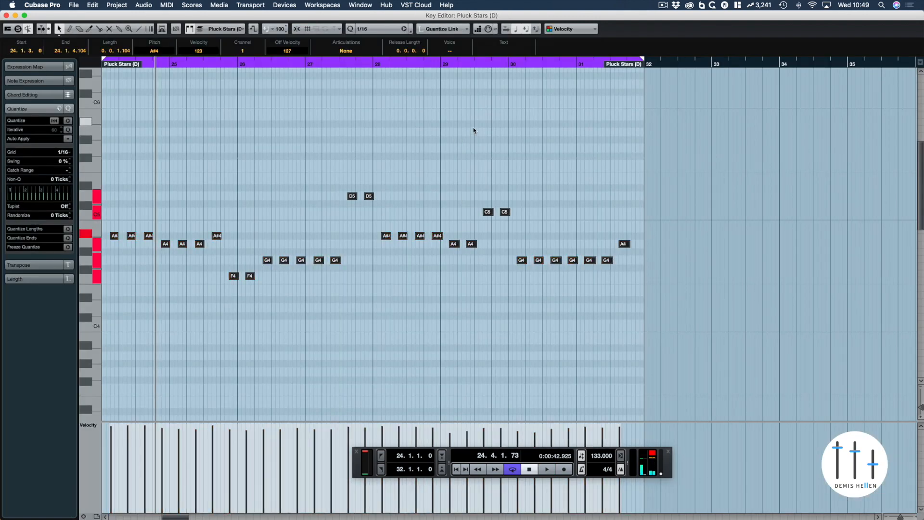
left_click(473, 163)
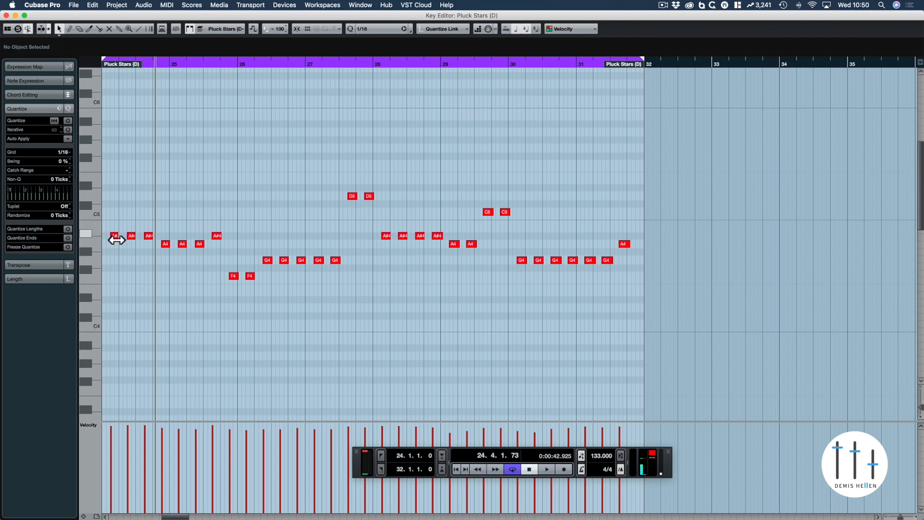
left_click_drag(330, 181, 396, 205)
left_click_drag(473, 181, 541, 223)
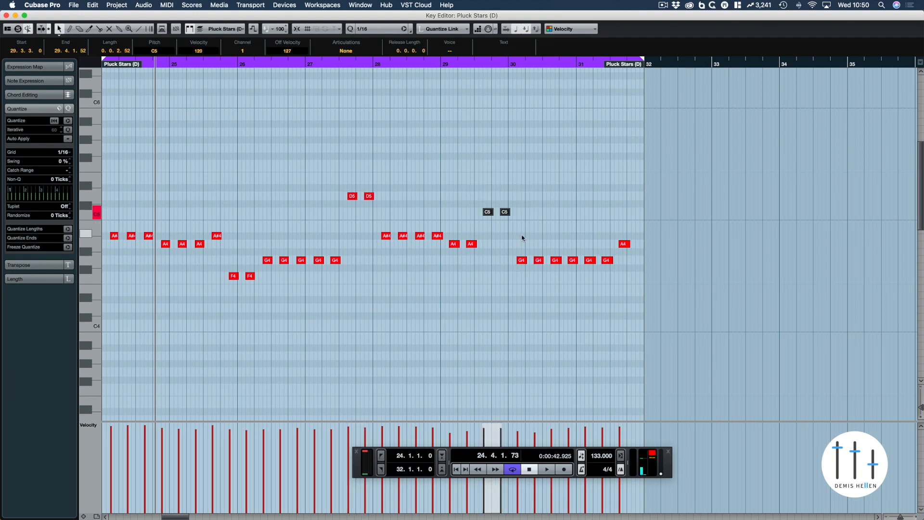
left_click(624, 244)
left_click(153, 223)
left_click_drag(153, 222, 208, 262)
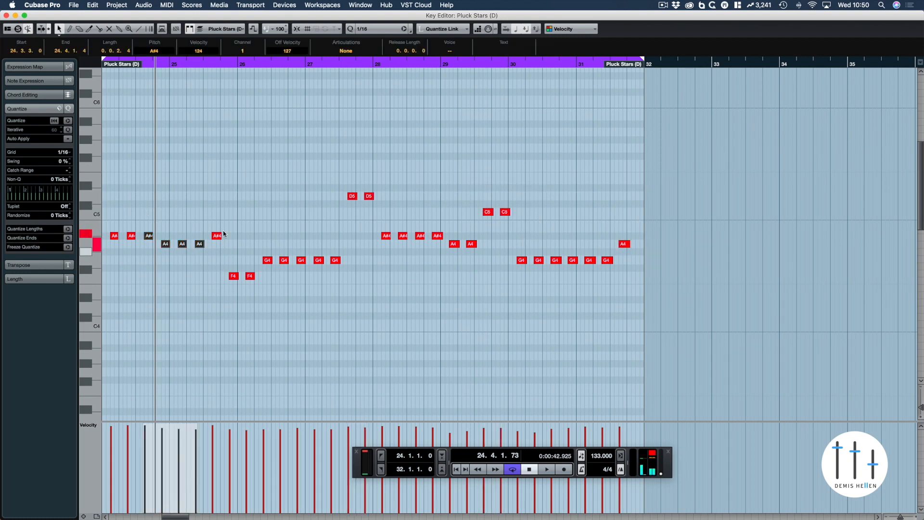
left_click_drag(224, 221, 255, 287)
left_click_drag(259, 232, 353, 290)
left_click(298, 236)
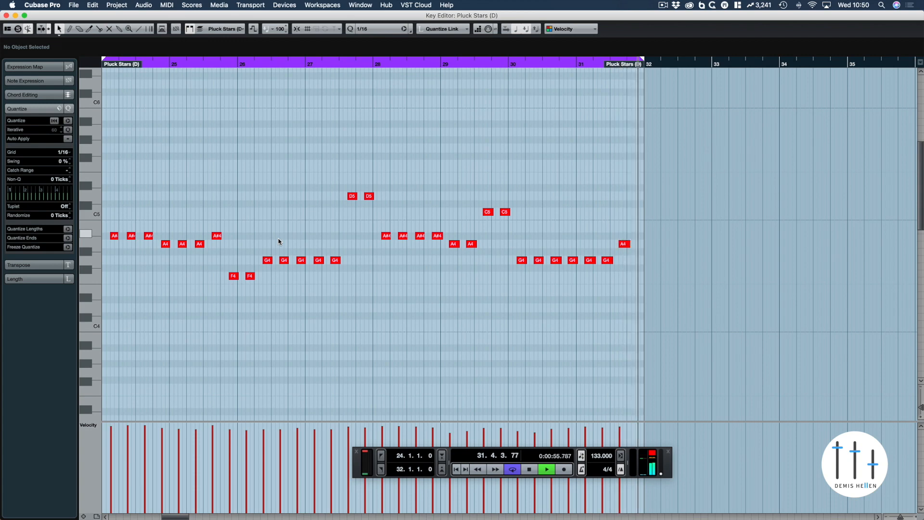
Return to the project, stop playback, and duplicate the eight bars of Kick 2 parts to bars 24 to 32
key("Return")
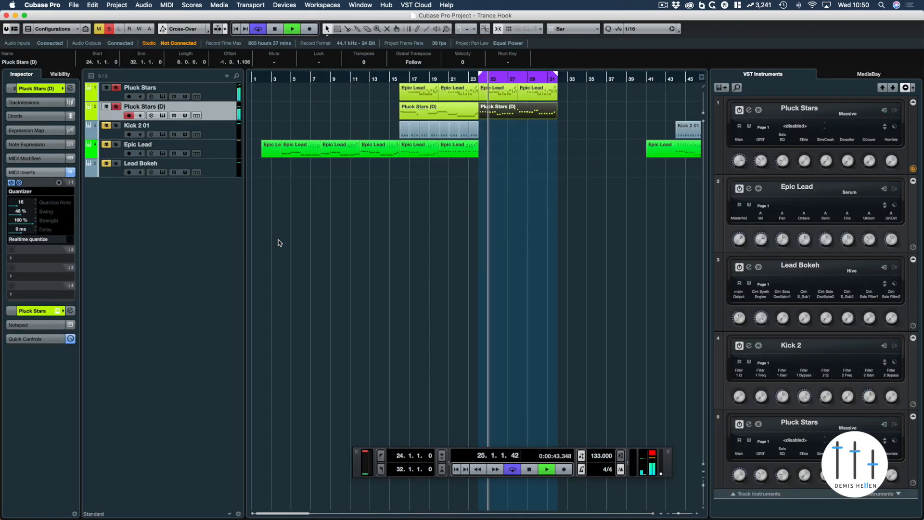
key("space")
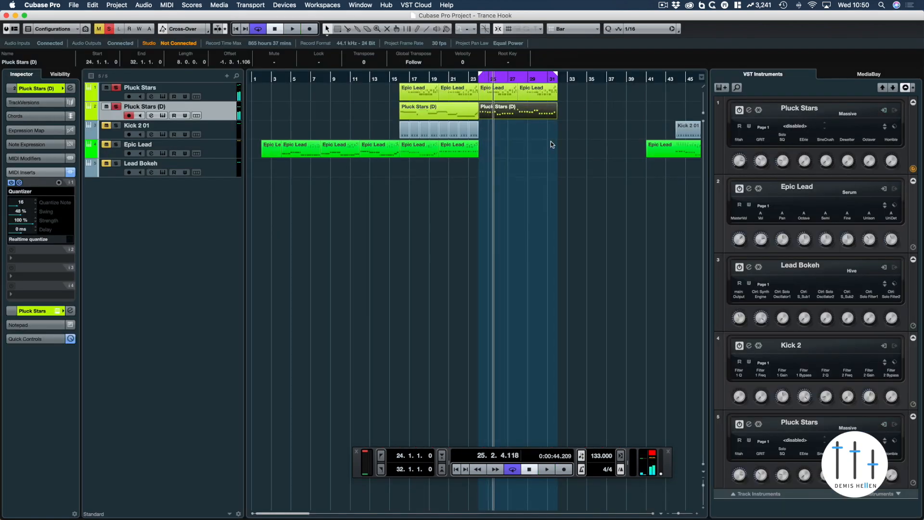
scroll(551, 144, "right", 2)
left_click_drag(426, 129, 332, 131)
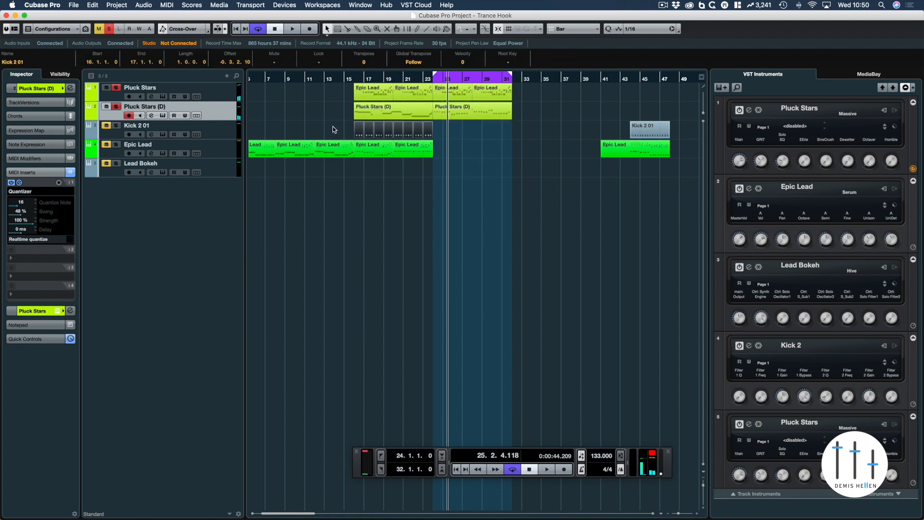
key("super+d")
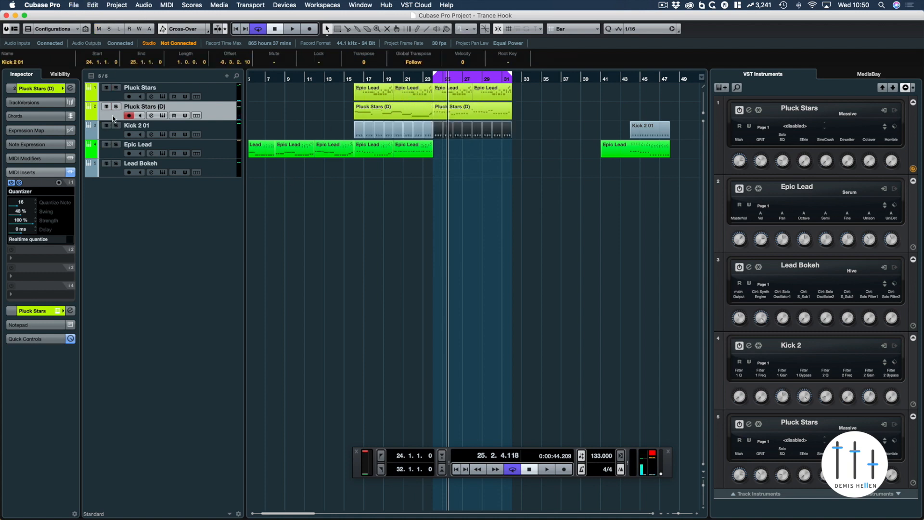
Play the arrangement from bar 2 and view the notes of the first Epic Lead part in the Key Editor
left_click_drag(310, 79, 266, 86)
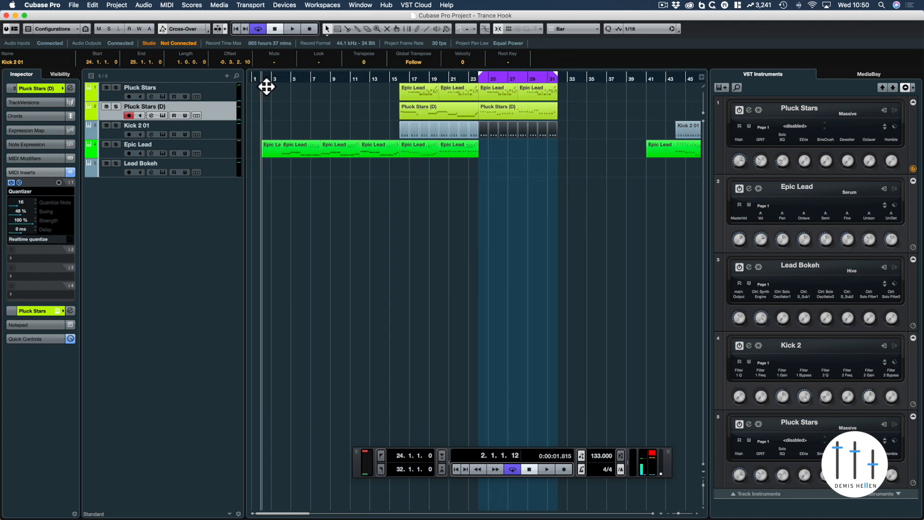
left_click(273, 151)
double_click(272, 150)
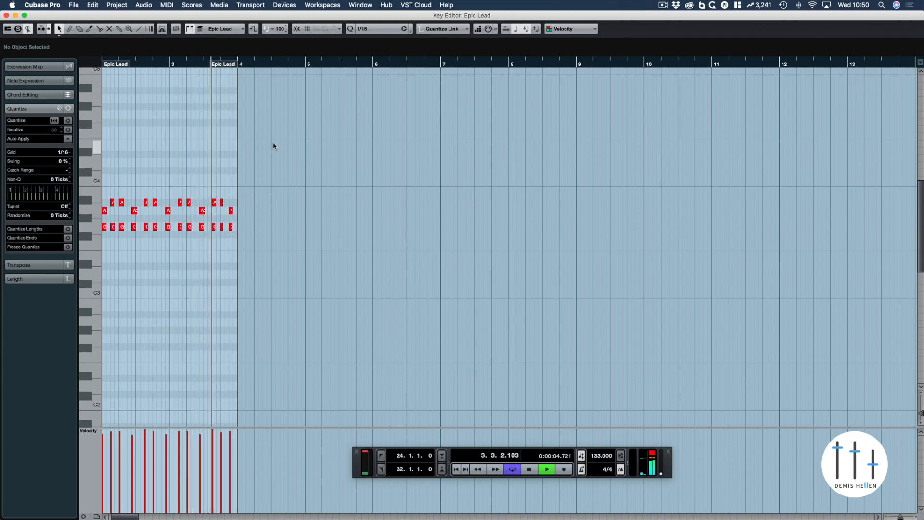
key("Escape")
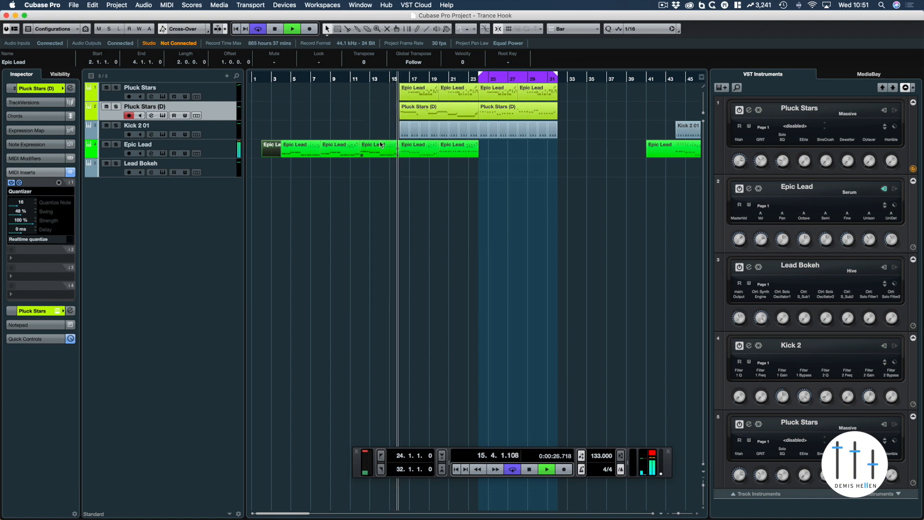
Mute the Epic Lead track during playback to hear both Pluck Stars tracks with the kick
left_click(106, 145)
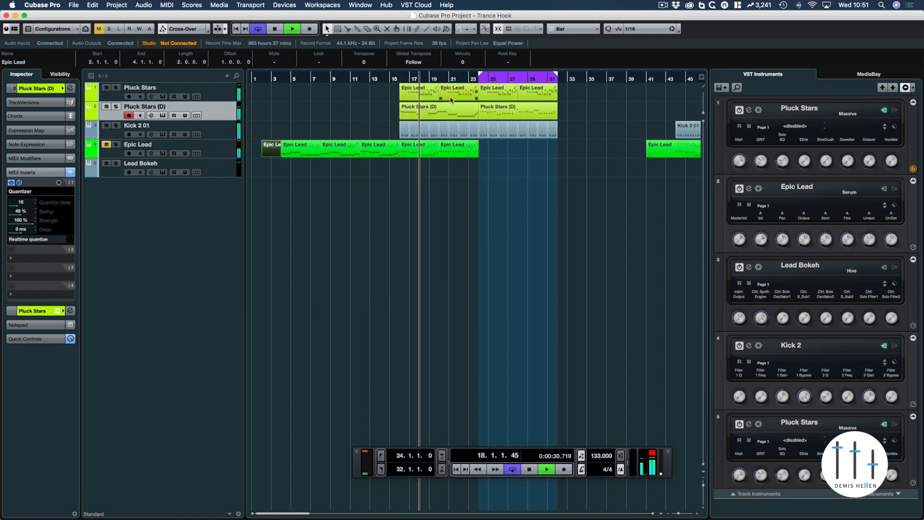
left_click(422, 114)
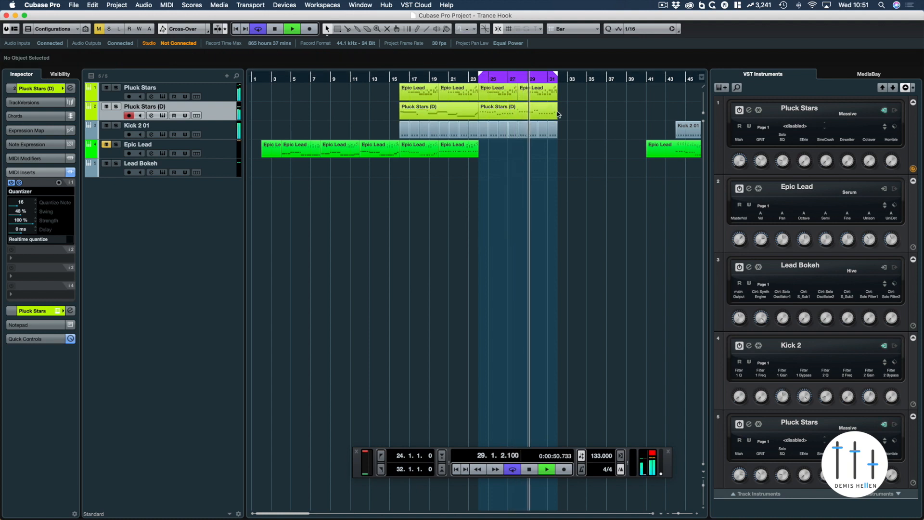
In the Pluck Stars (D) part at bars 24 to 32, copy the last A4 note to the part's end without enlarging the part
left_click_drag(570, 147, 486, 88)
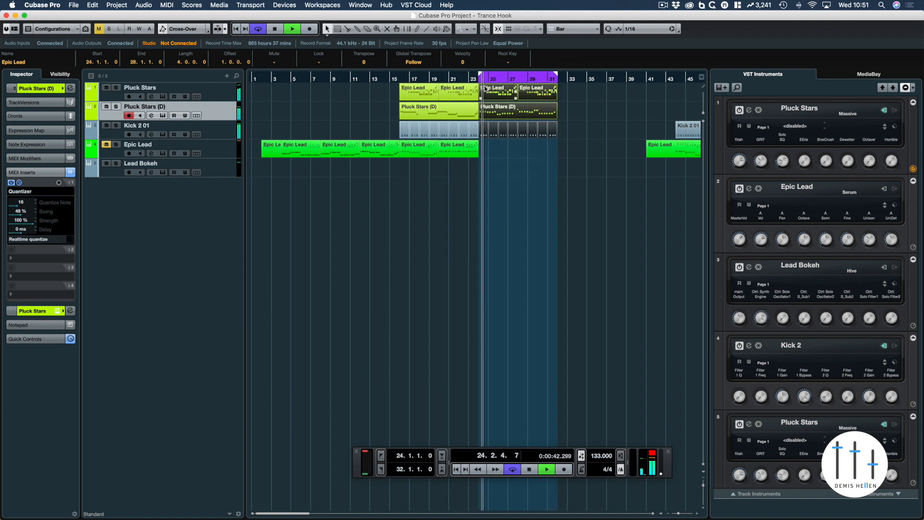
double_click(553, 110)
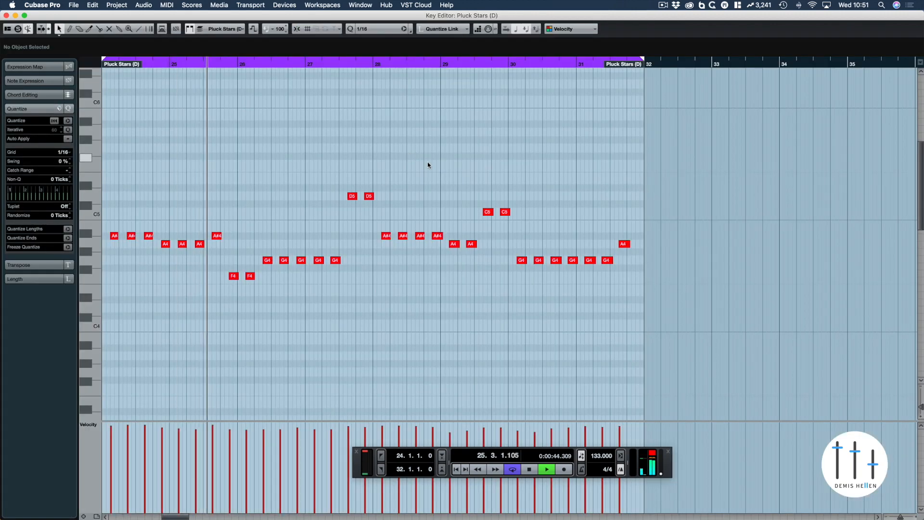
mouse_move(623, 244)
left_mouse_down()
mouse_move(637, 251)
mouse_move(641, 243)
left_mouse_up()
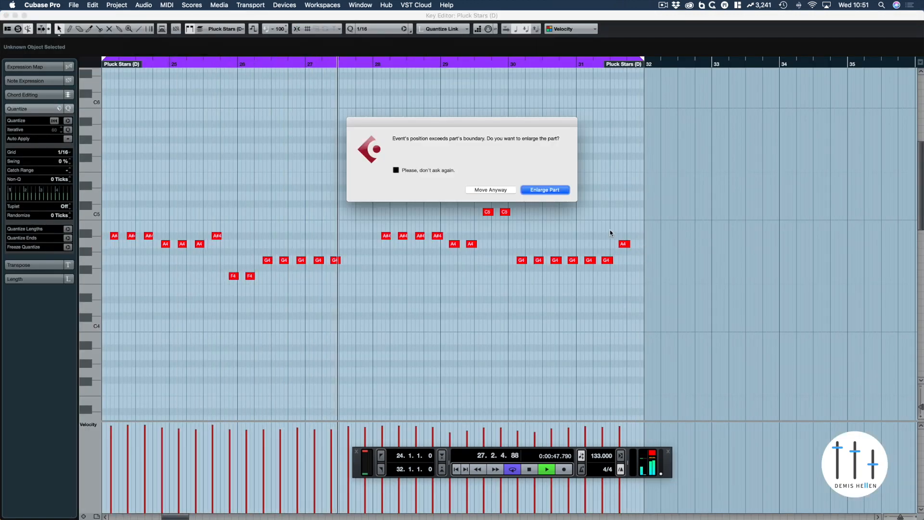
left_click(490, 191)
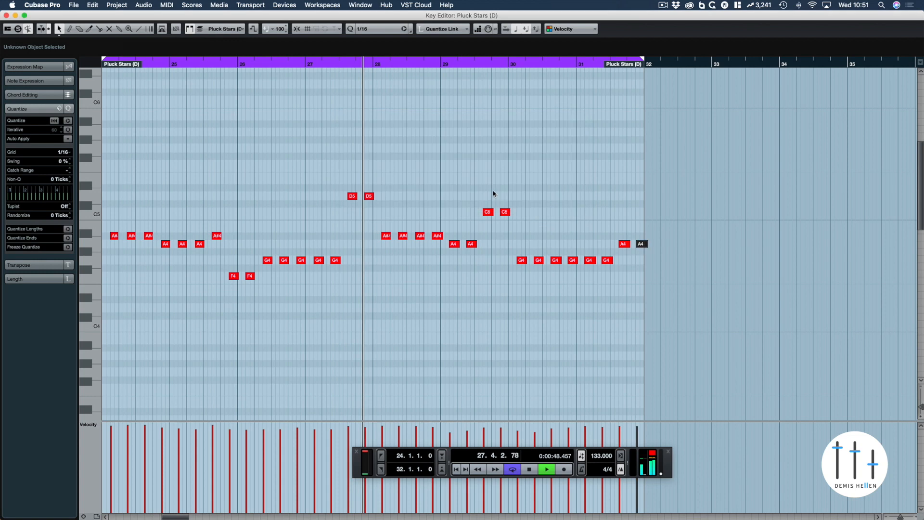
Shorten the copied A4 note to end exactly at bar 32 and return to the project
left_click(643, 244)
left_click_drag(646, 246, 643, 247)
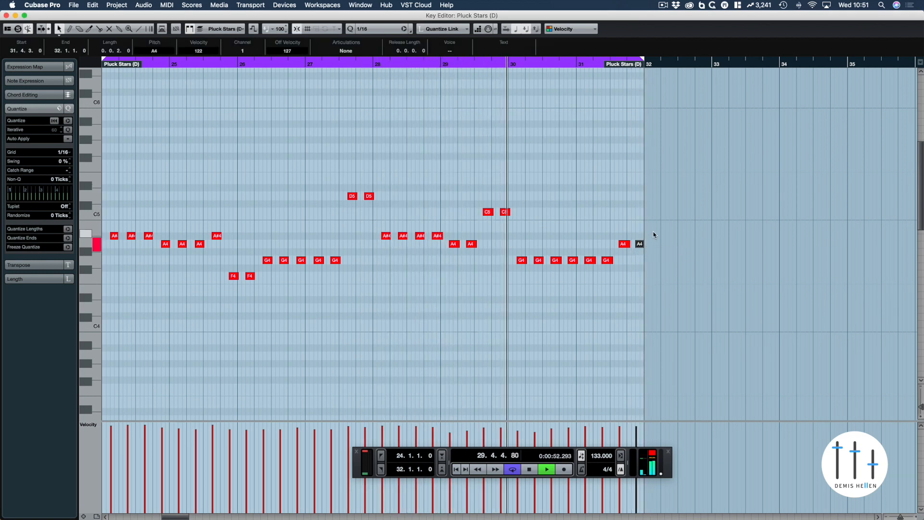
left_click(659, 219)
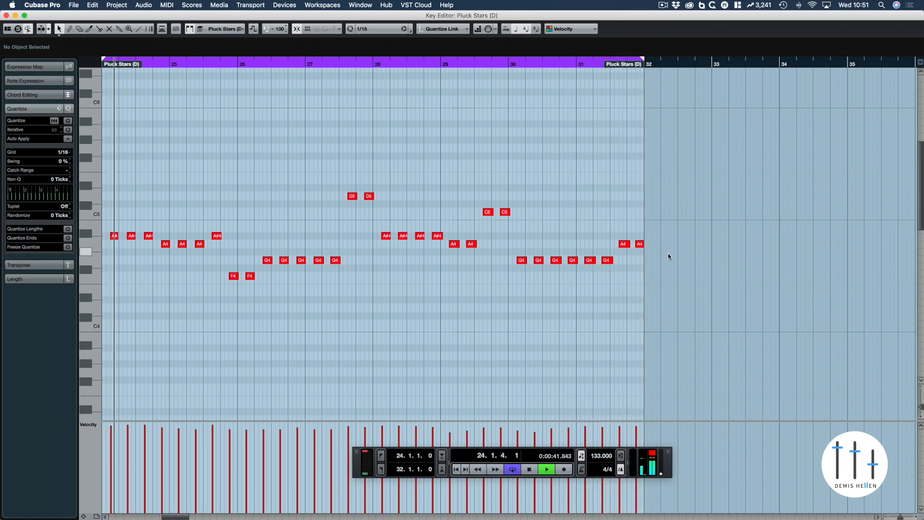
key("super+w")
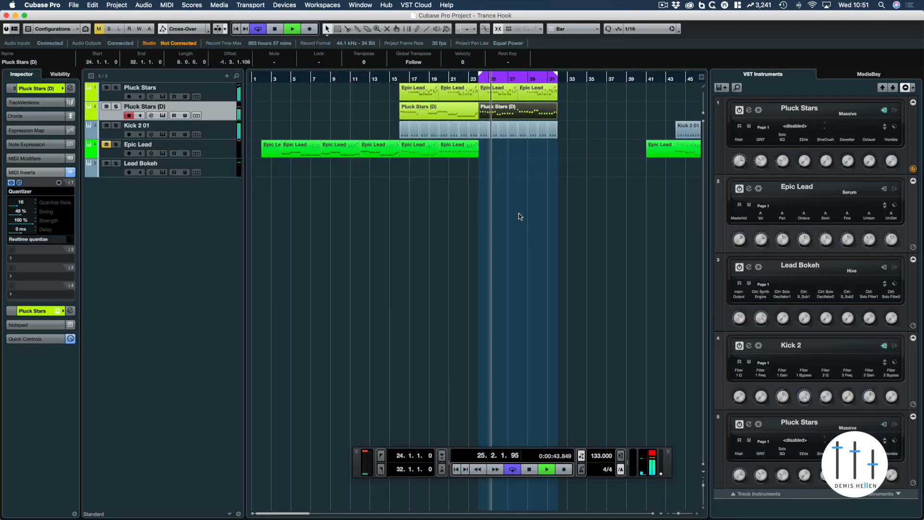
Stop playback, select the Pluck Stars and Pluck Stars (D) parts in bars 24 to 32, and move the playhead to bar 24
left_click(320, 123)
key("space")
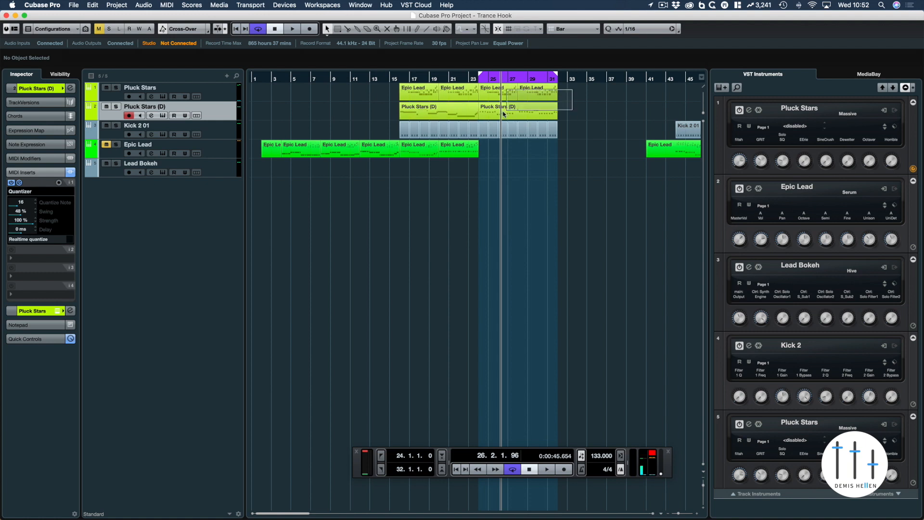
left_click_drag(503, 114, 497, 115)
key("space")
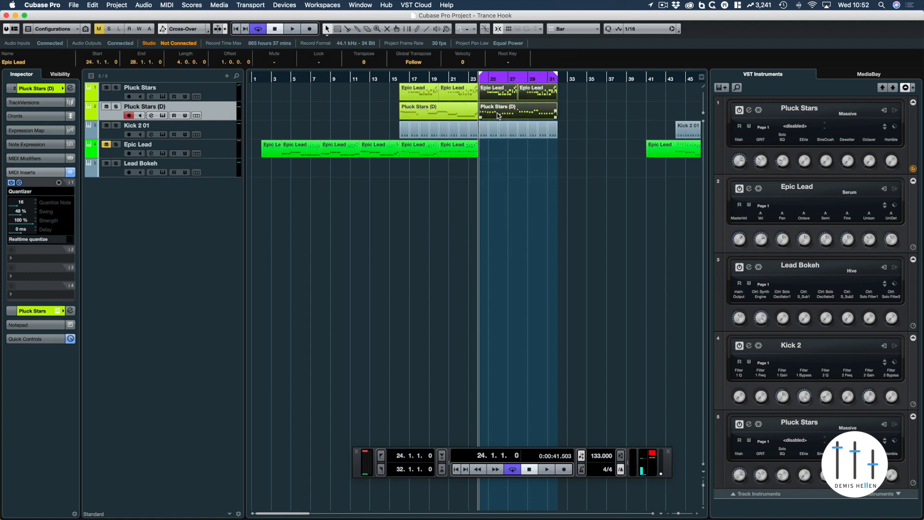